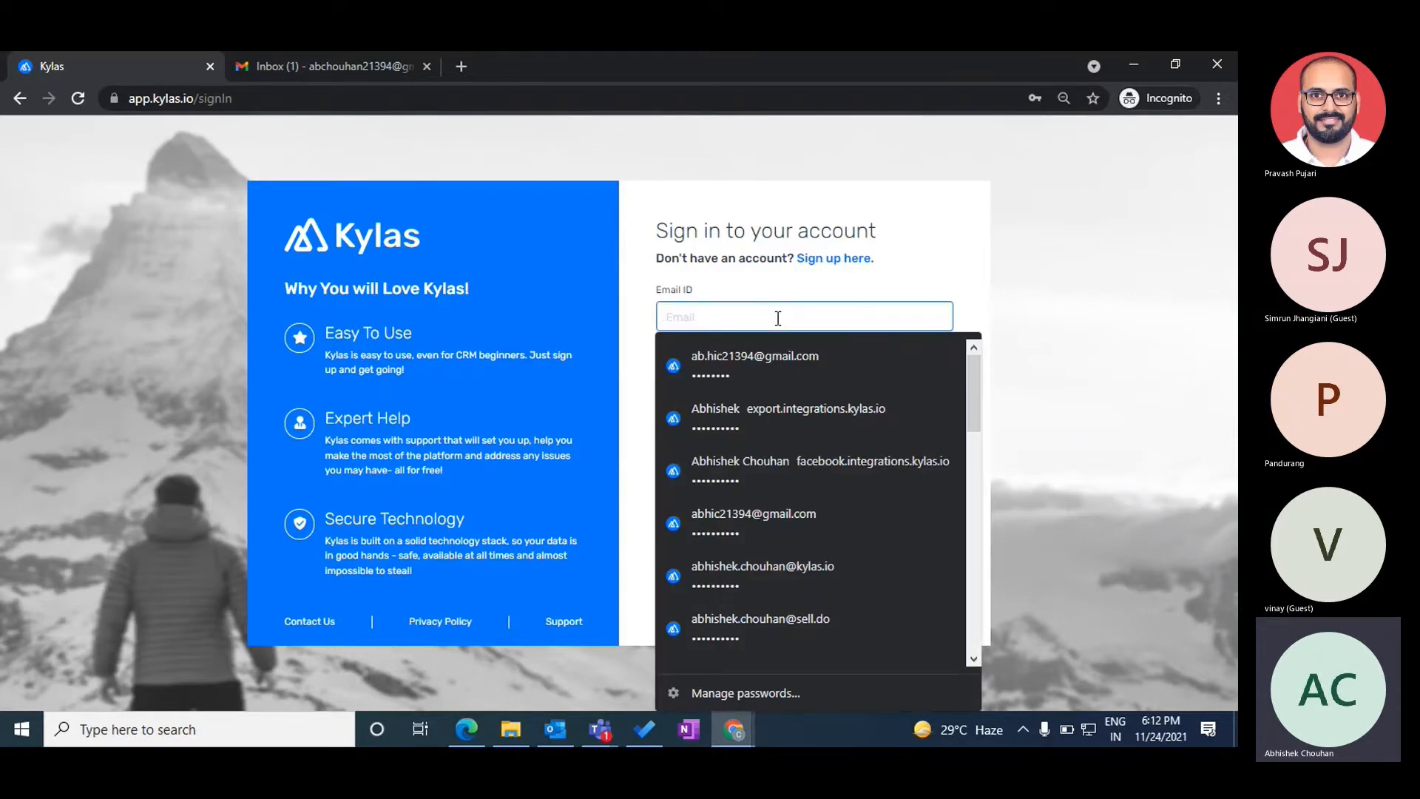
- Autofill the sign-in form with a saved login and load kylas.io in a new tab
click(725, 366)
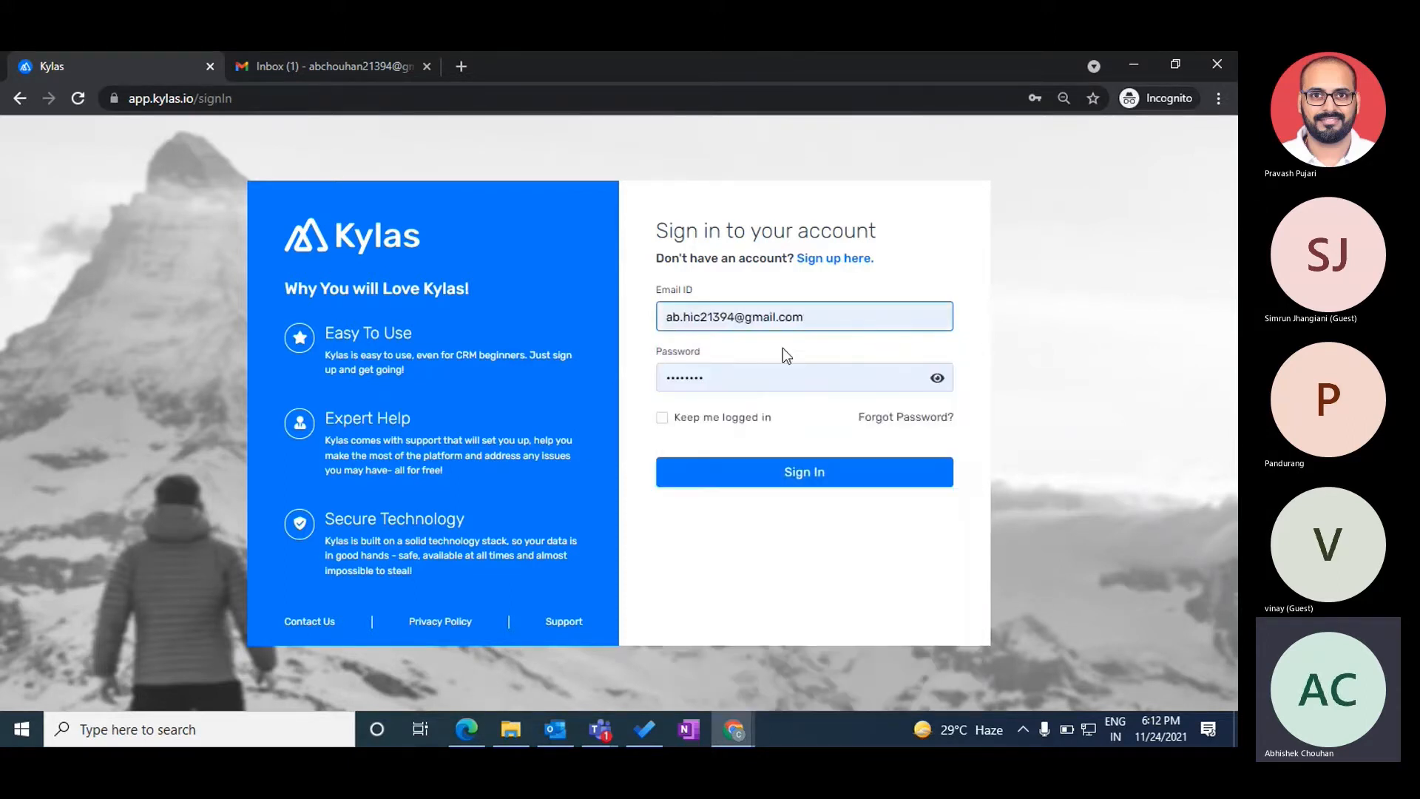
click(461, 66)
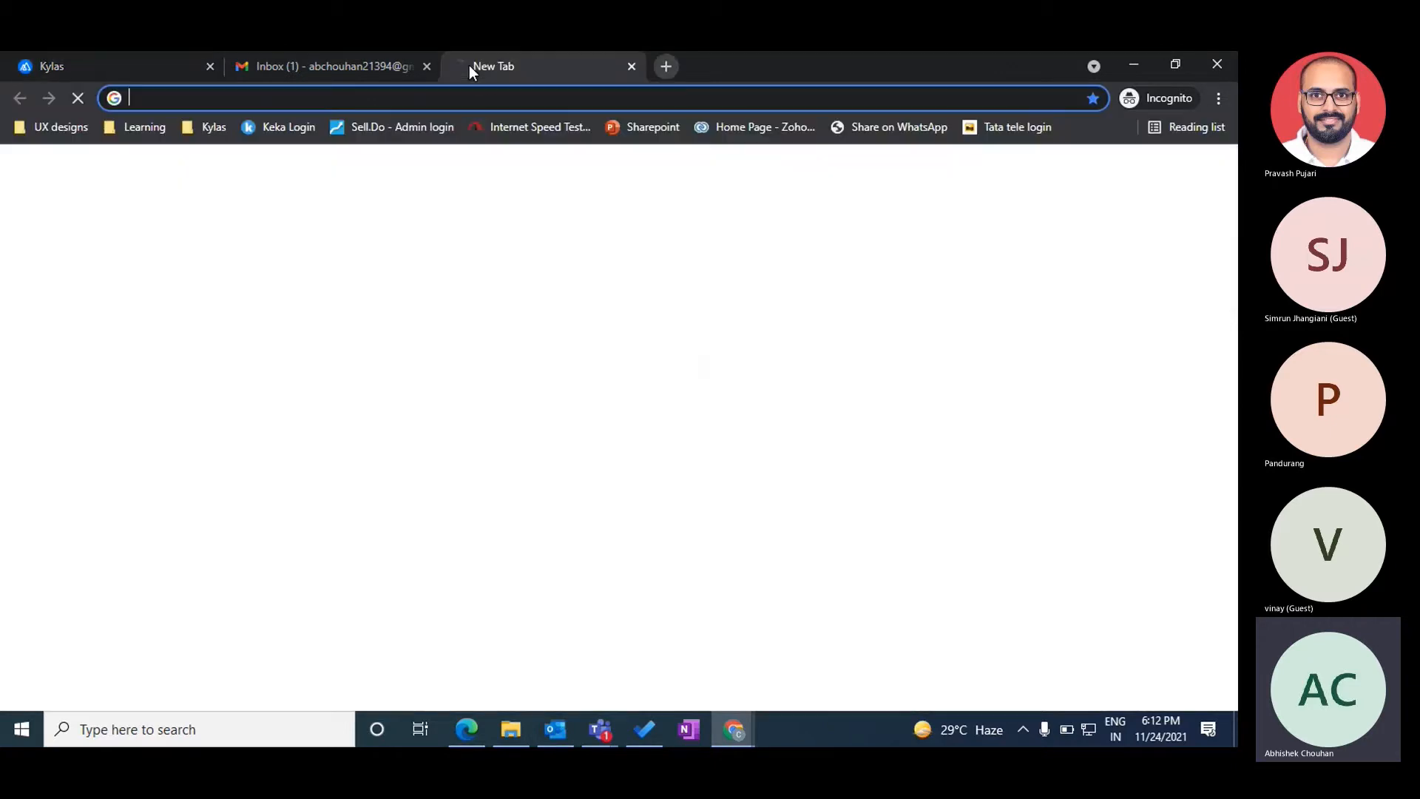
text(kylas)
key(Return)
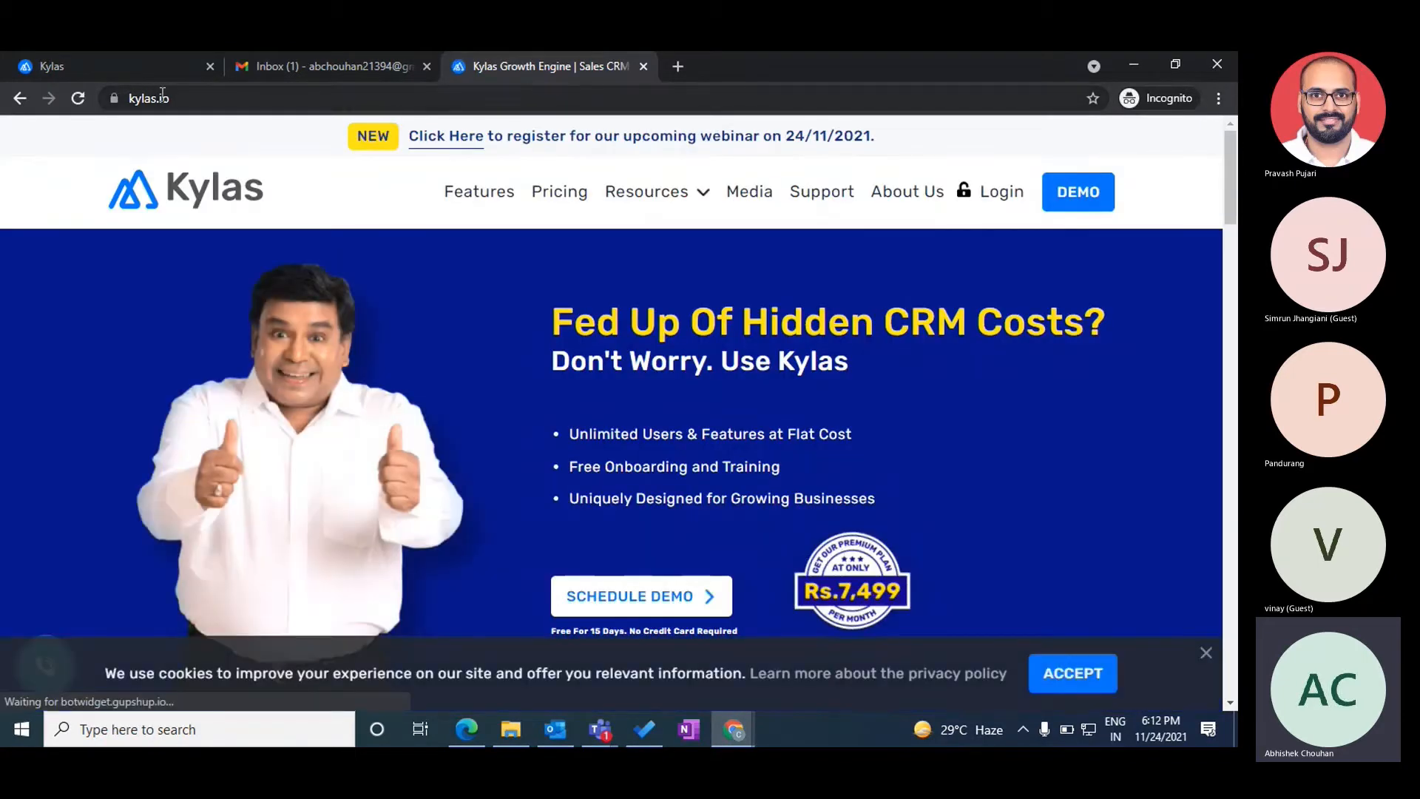
- Select the kylas.io address, then switch to the sign-in tab and back to the website
double_click(163, 94)
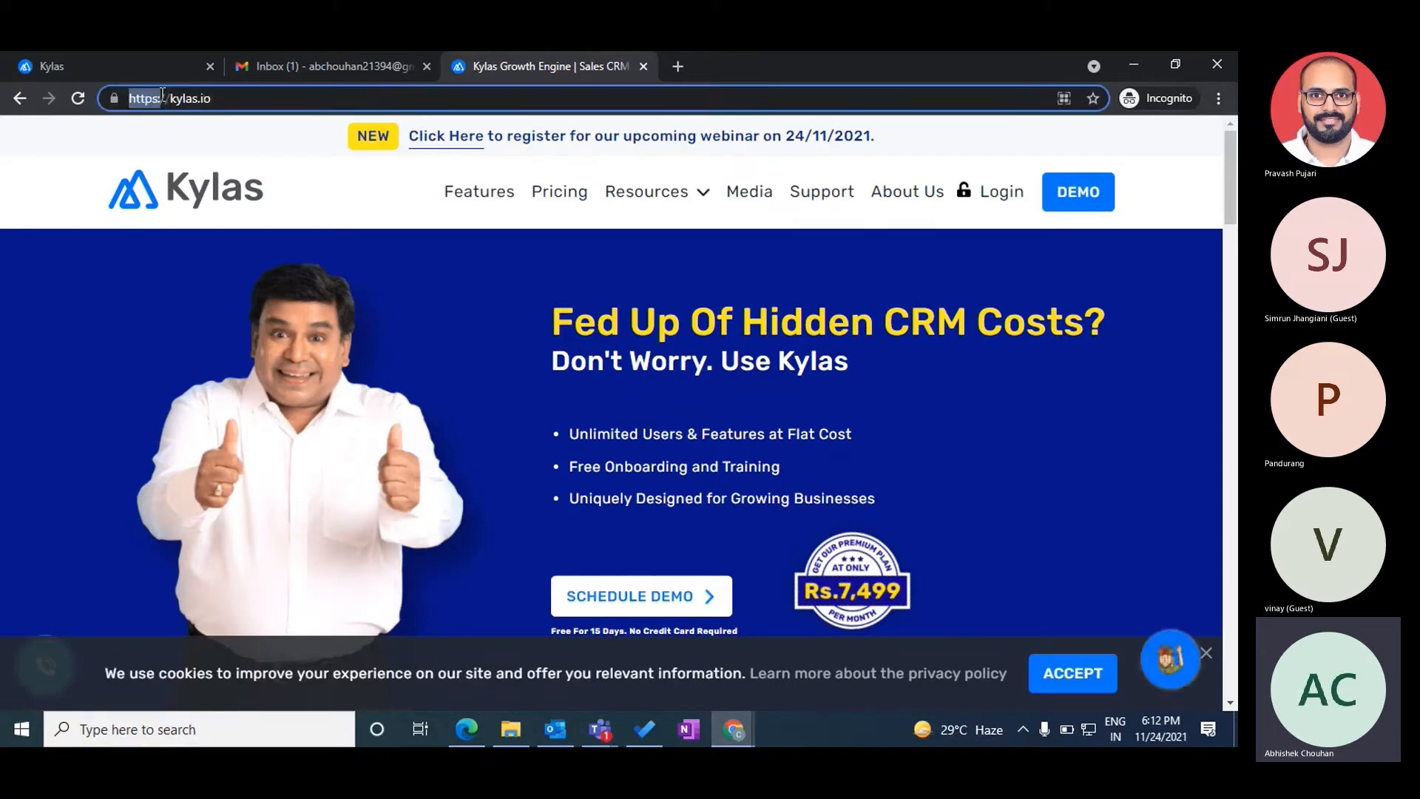
triple_click(241, 103)
click(972, 191)
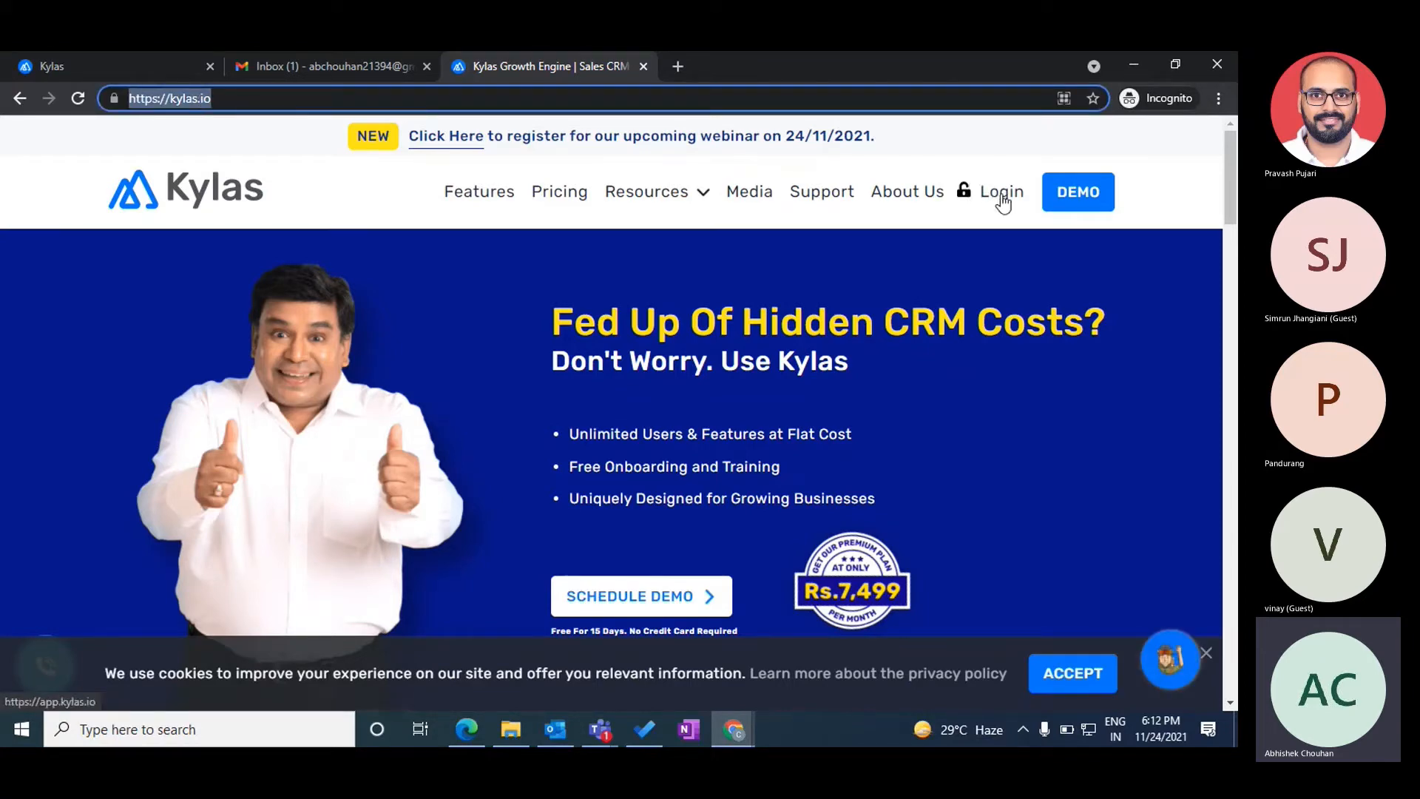
click(104, 69)
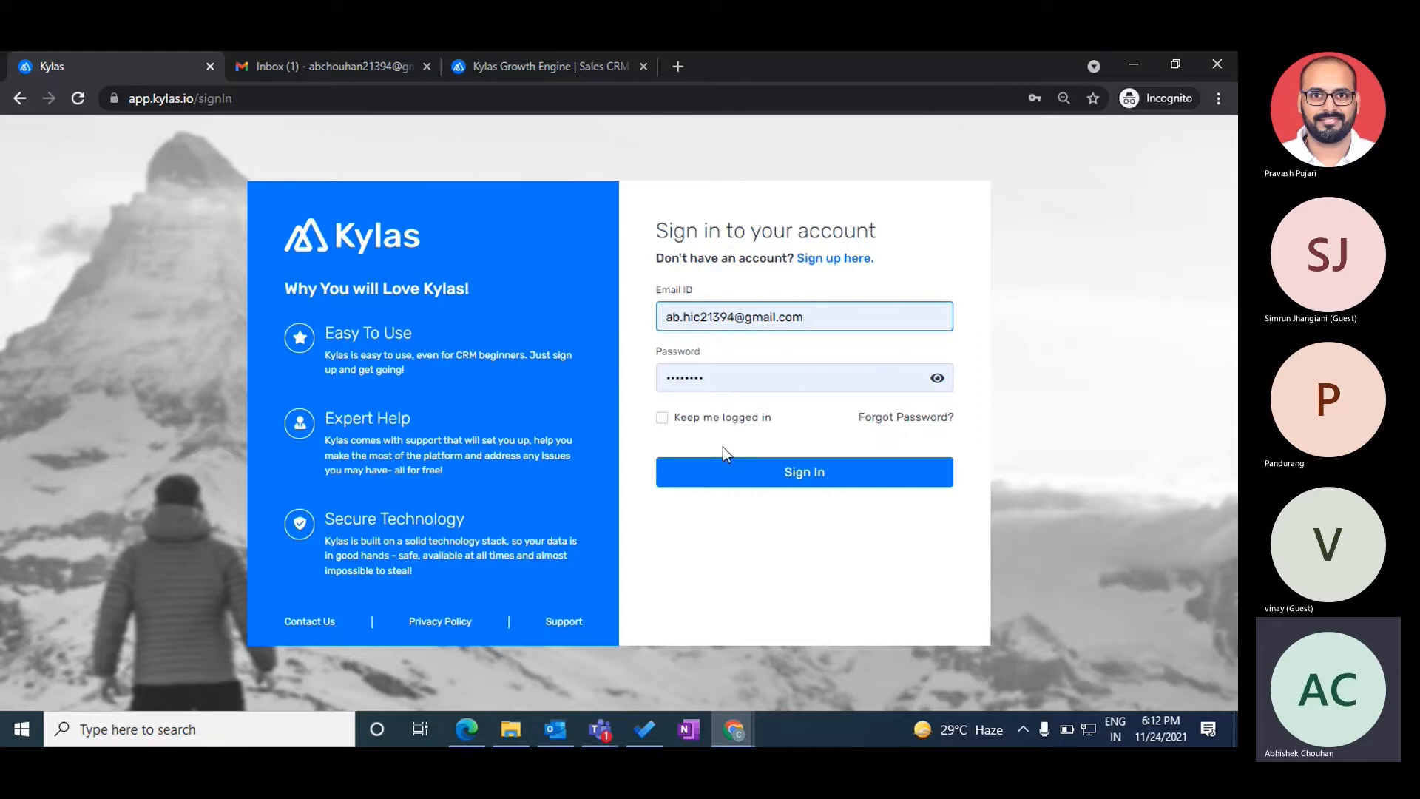
click(529, 70)
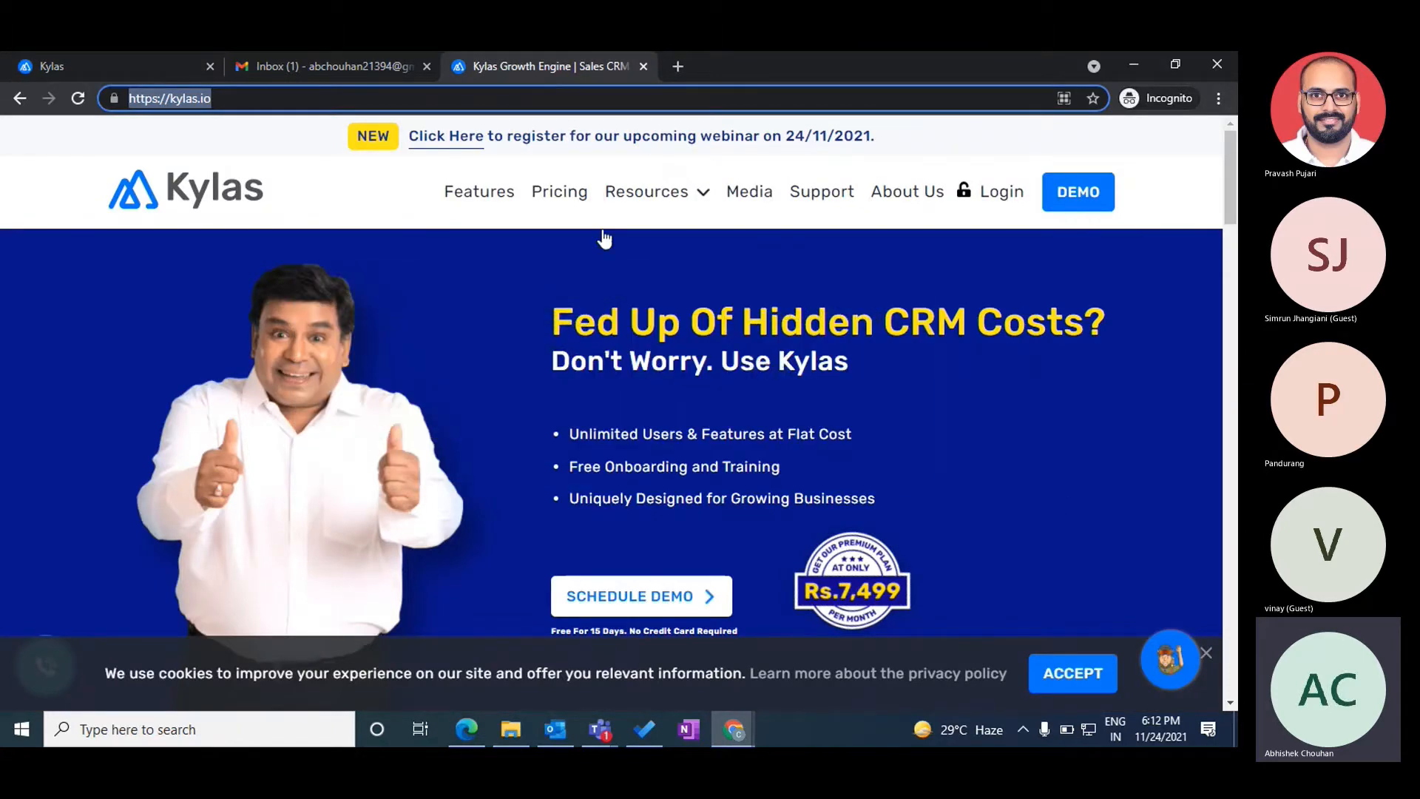
- Scroll through the kylas.io home page features, then sign in from the sign-in tab
scroll(976, 484, down, 4)
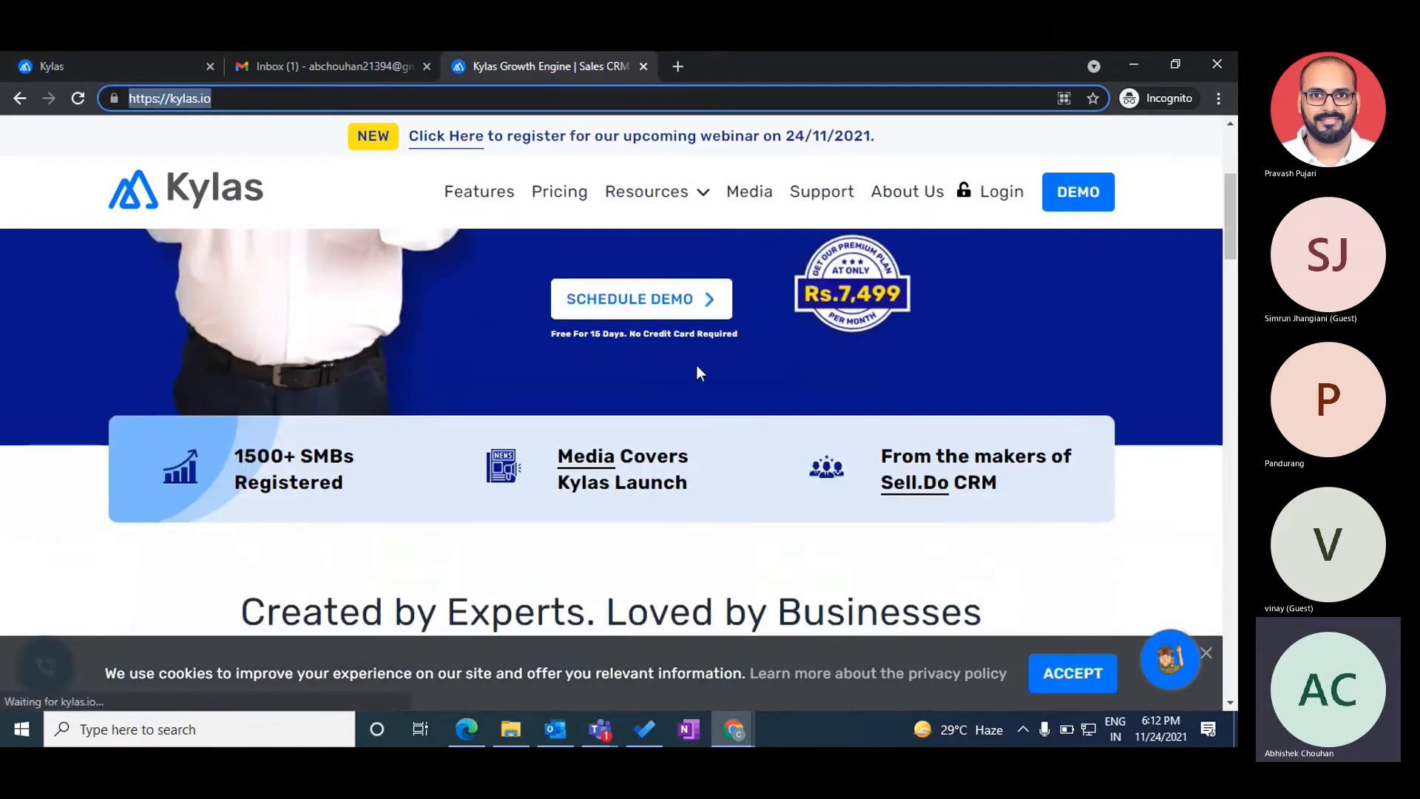
scroll(656, 305, down, 8)
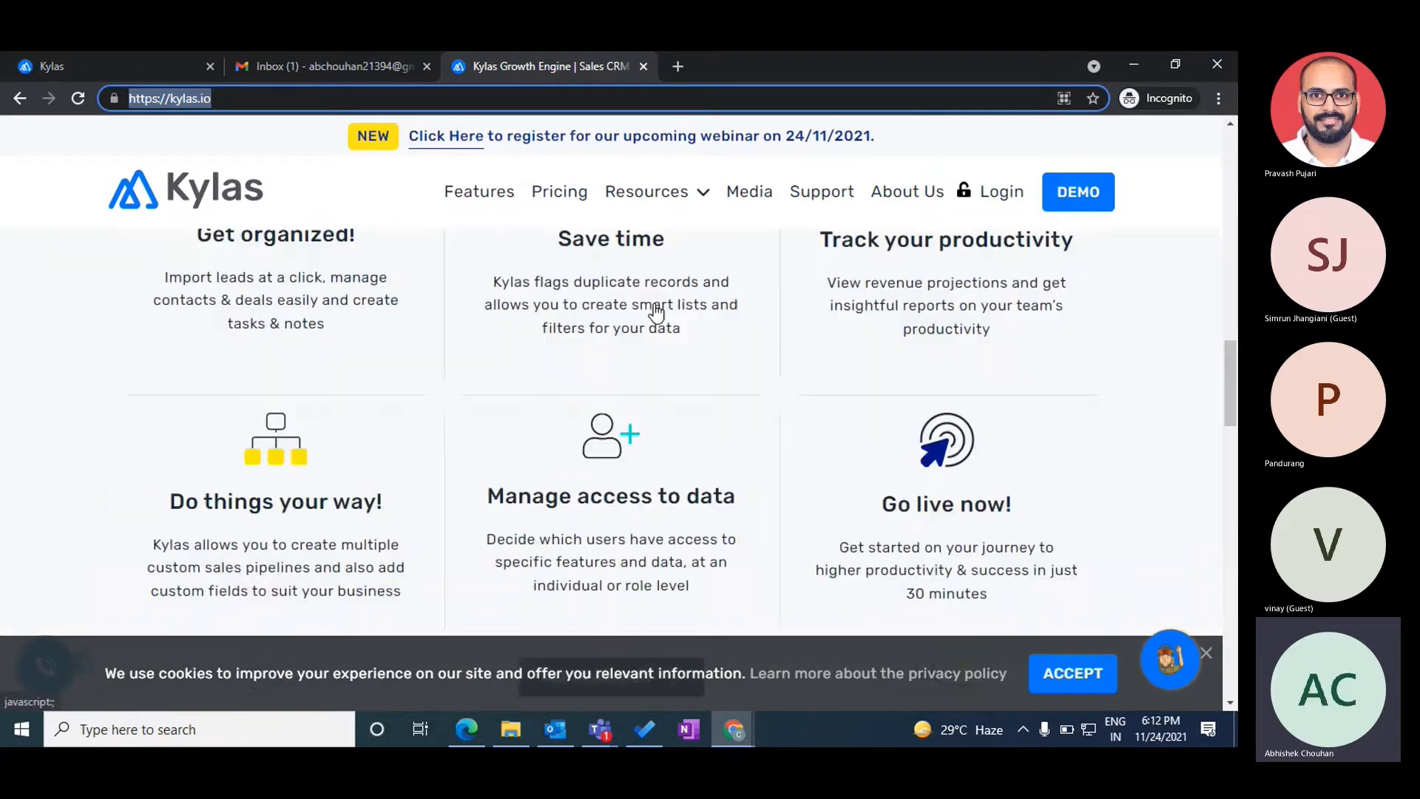
scroll(656, 311, down, 5)
scroll(656, 310, down, 12)
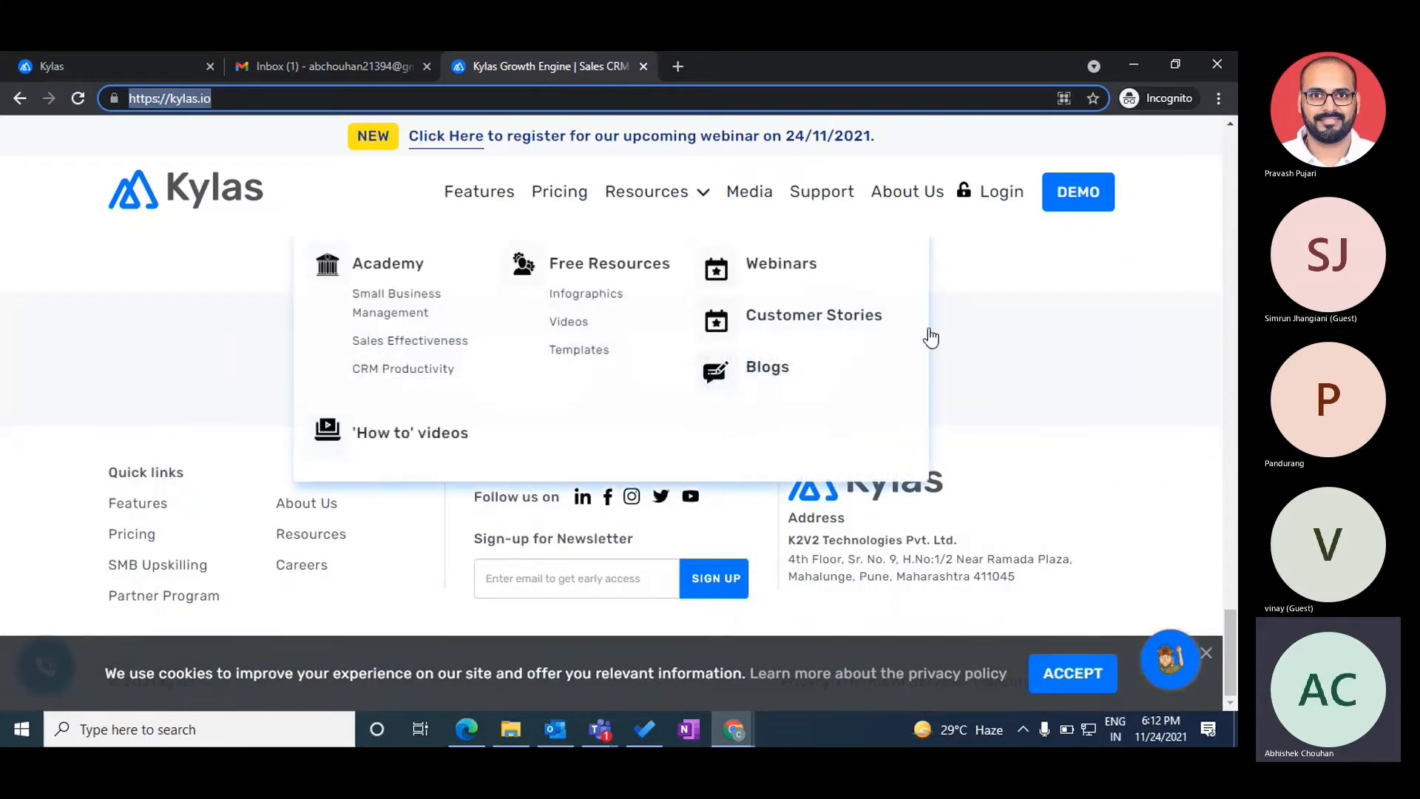
click(95, 70)
click(773, 480)
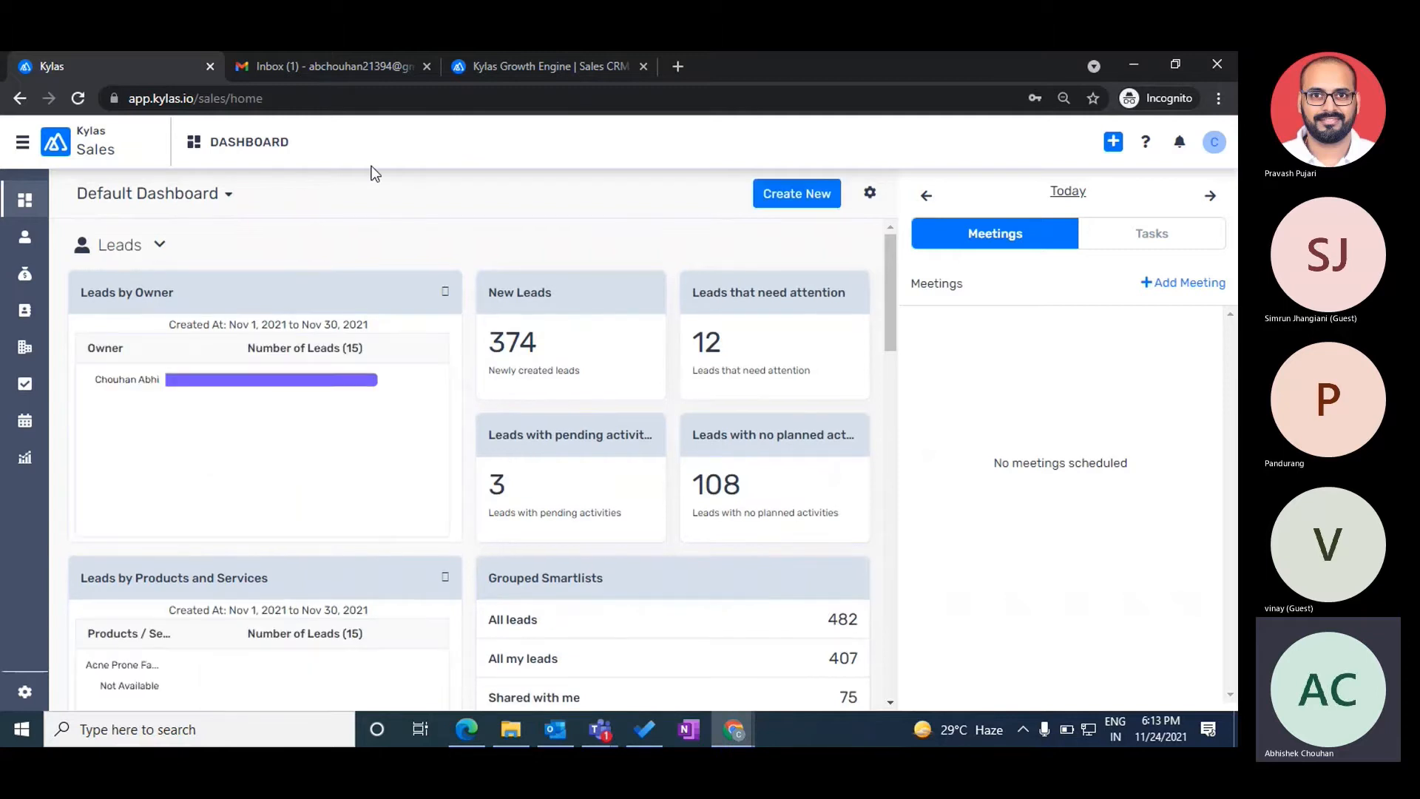
- Browse the All Users list under User Management settings, then return to the sales dashboard
click(25, 687)
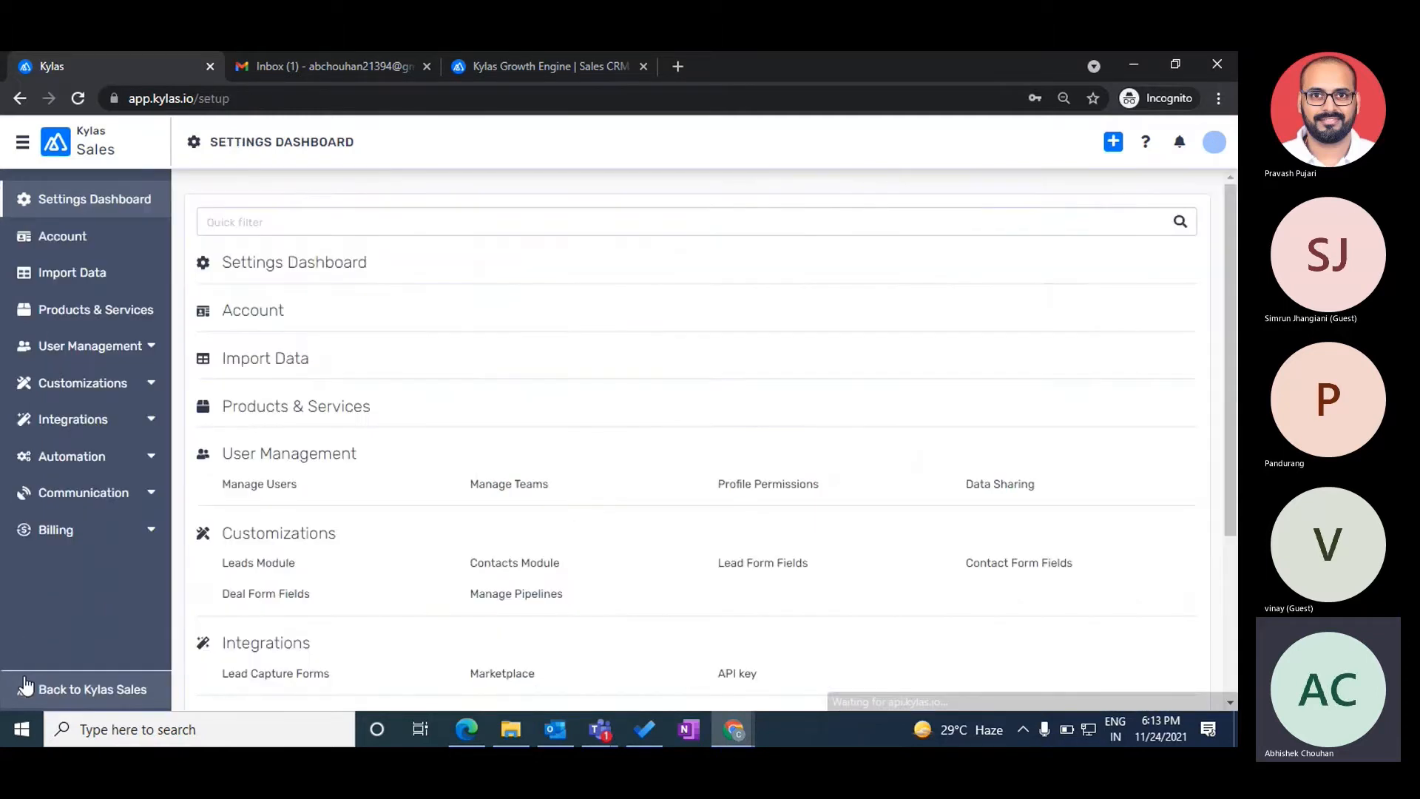
click(91, 354)
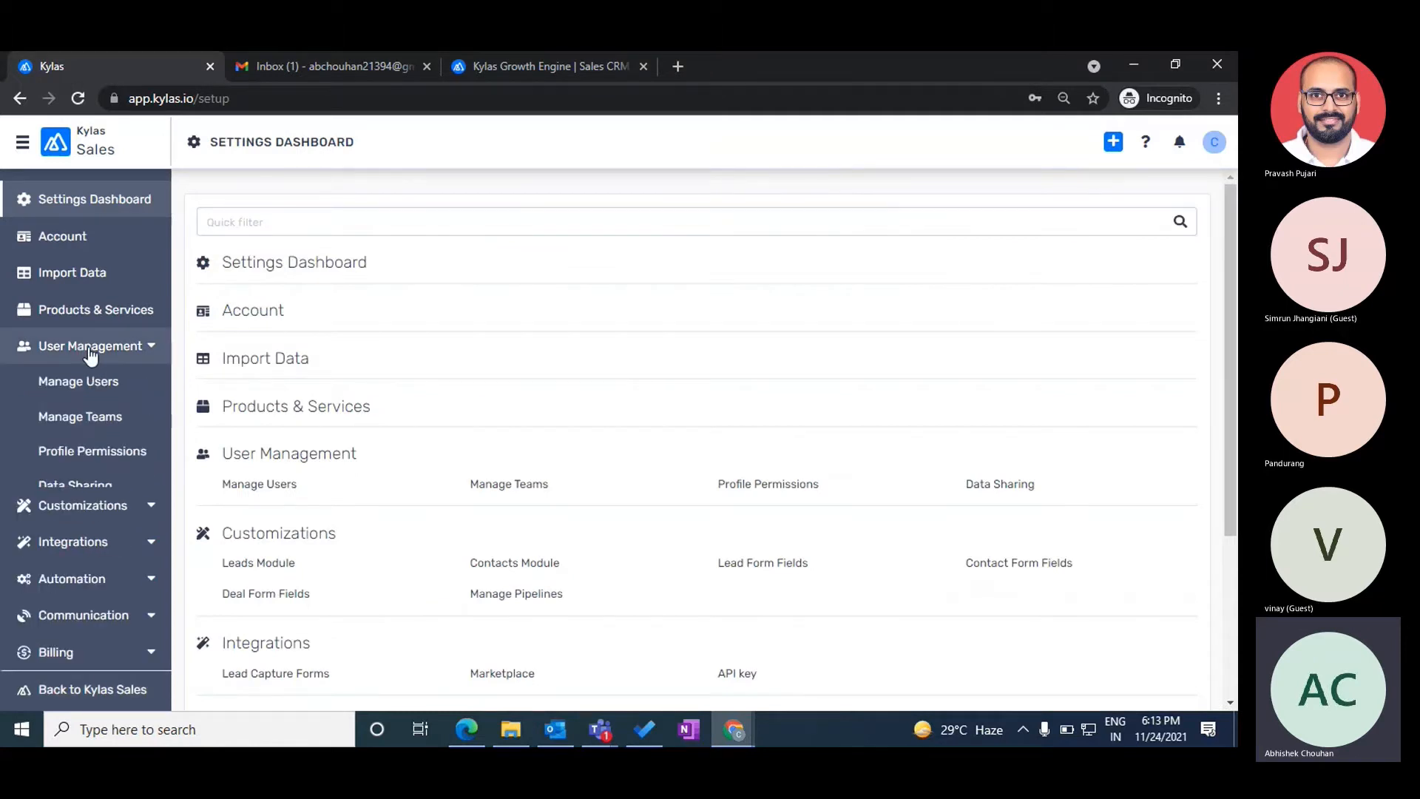
click(59, 381)
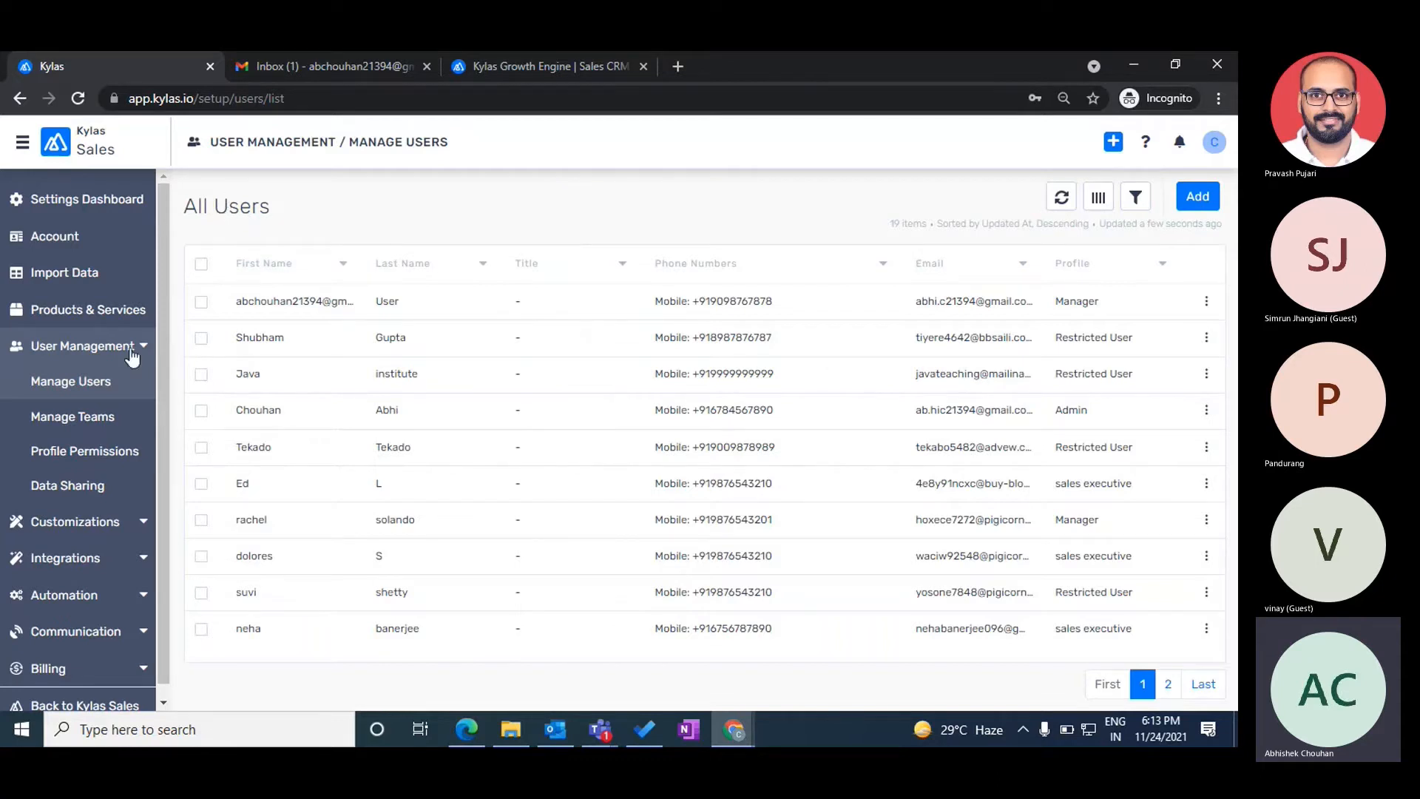
scroll(52, 699, down, 1)
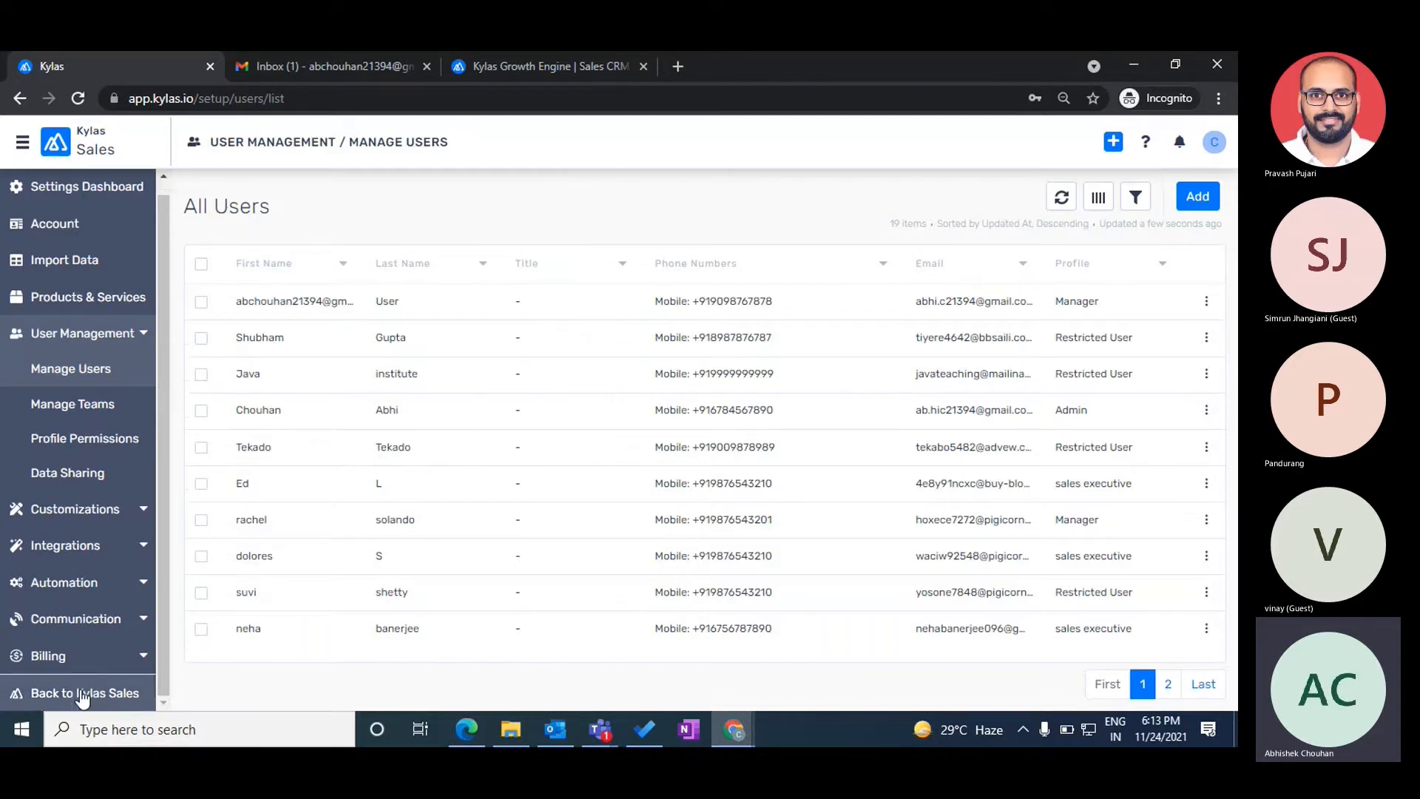
click(54, 695)
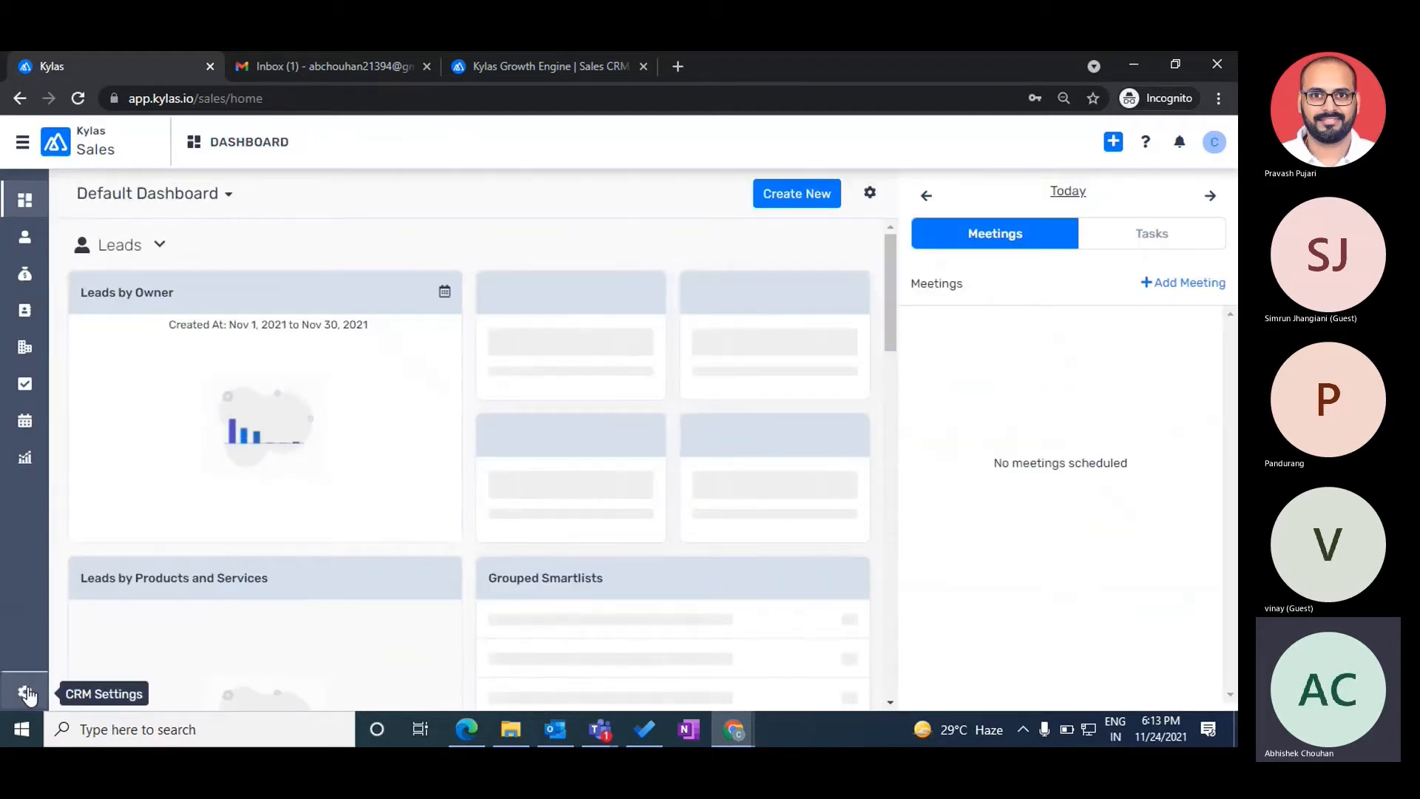
- Reopen Manage Users under User Management and start adding a new user
click(17, 694)
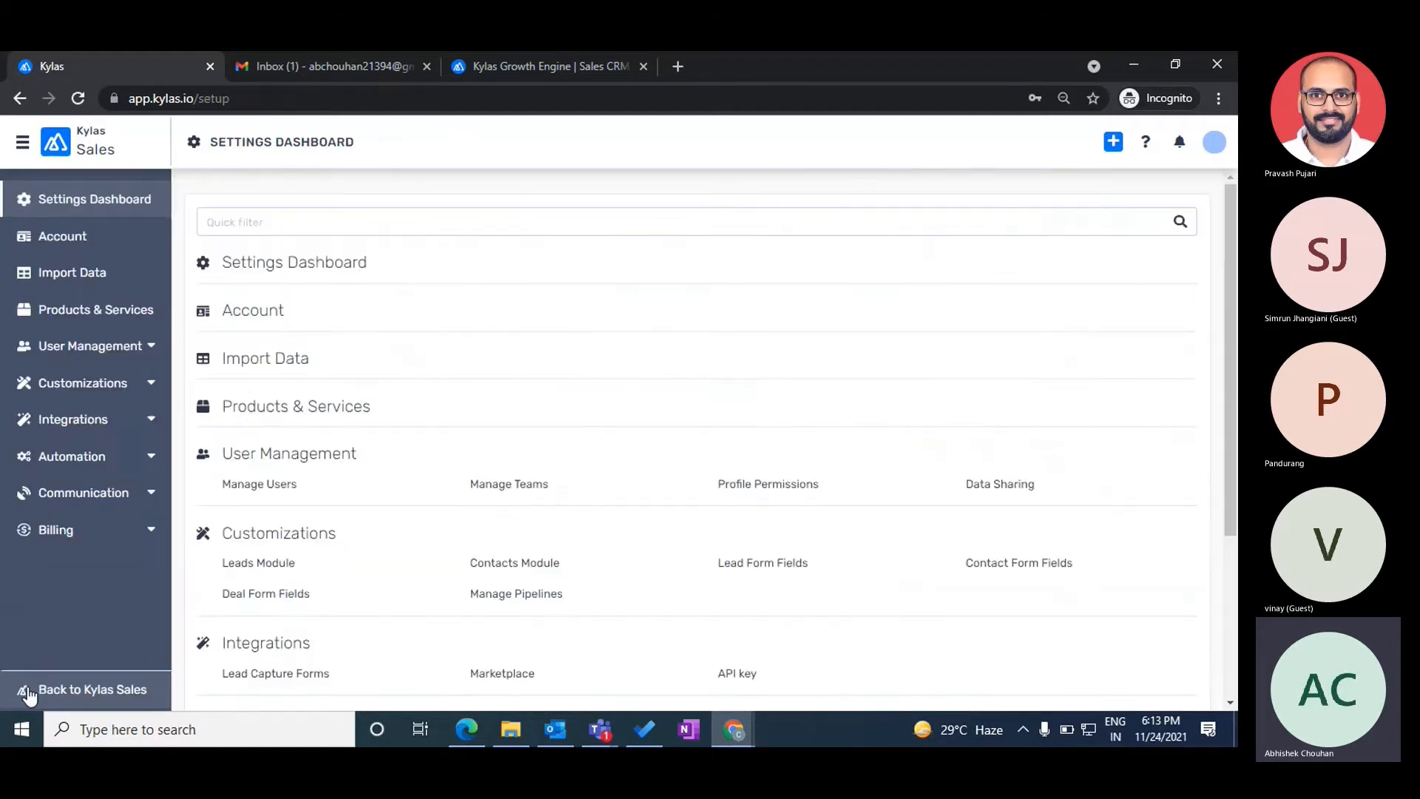
click(78, 362)
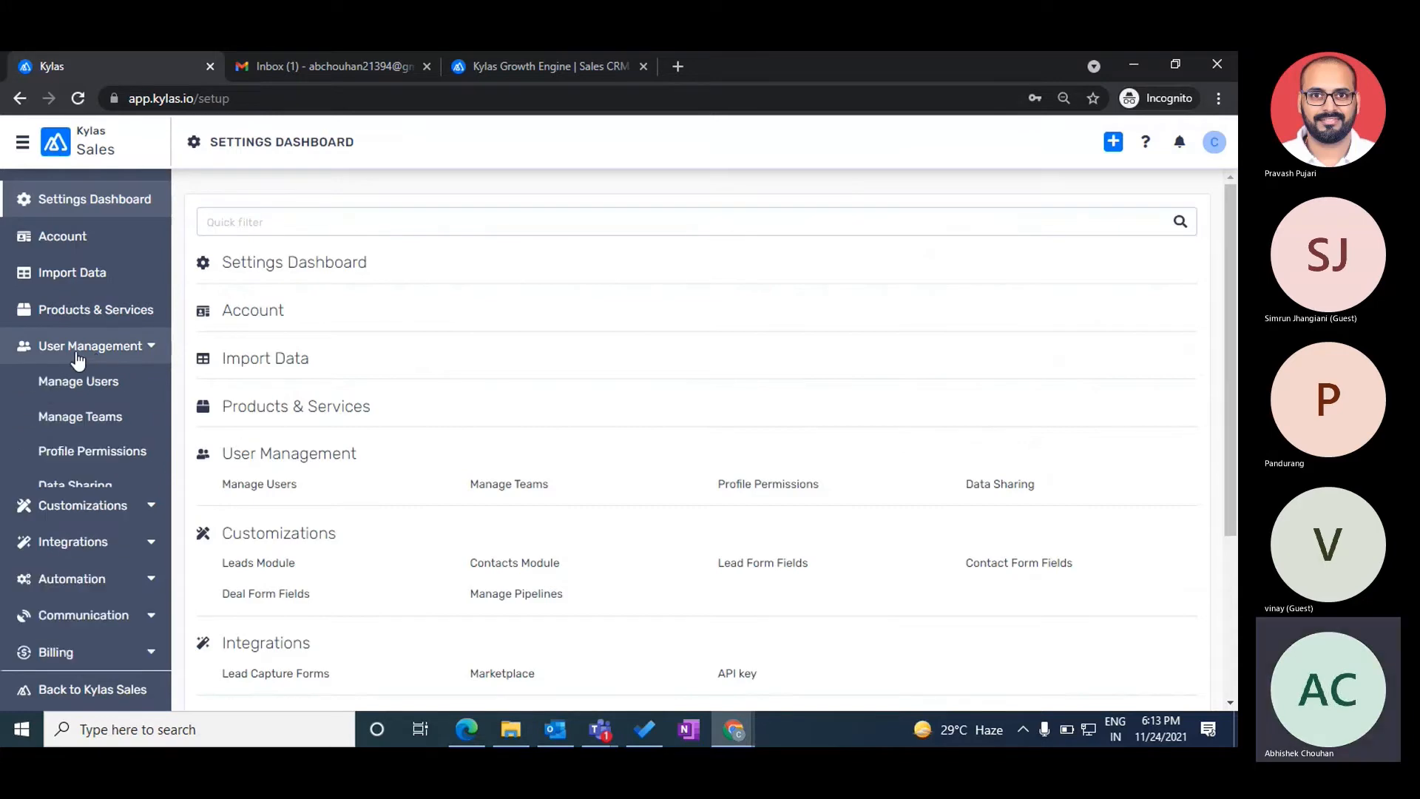
click(59, 389)
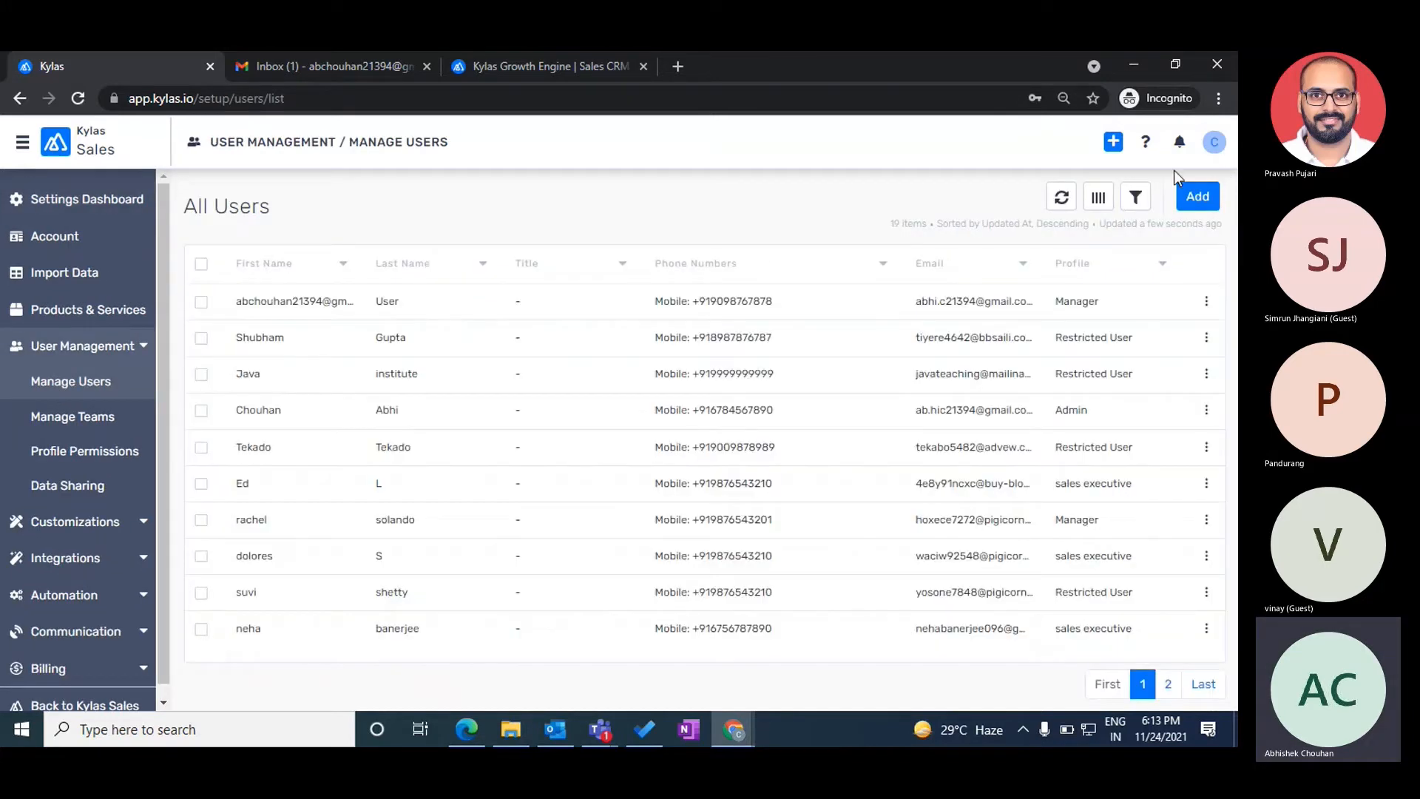
click(1195, 203)
- Enter first name 'Test' and last name 'User' on the Add user form
click(644, 293)
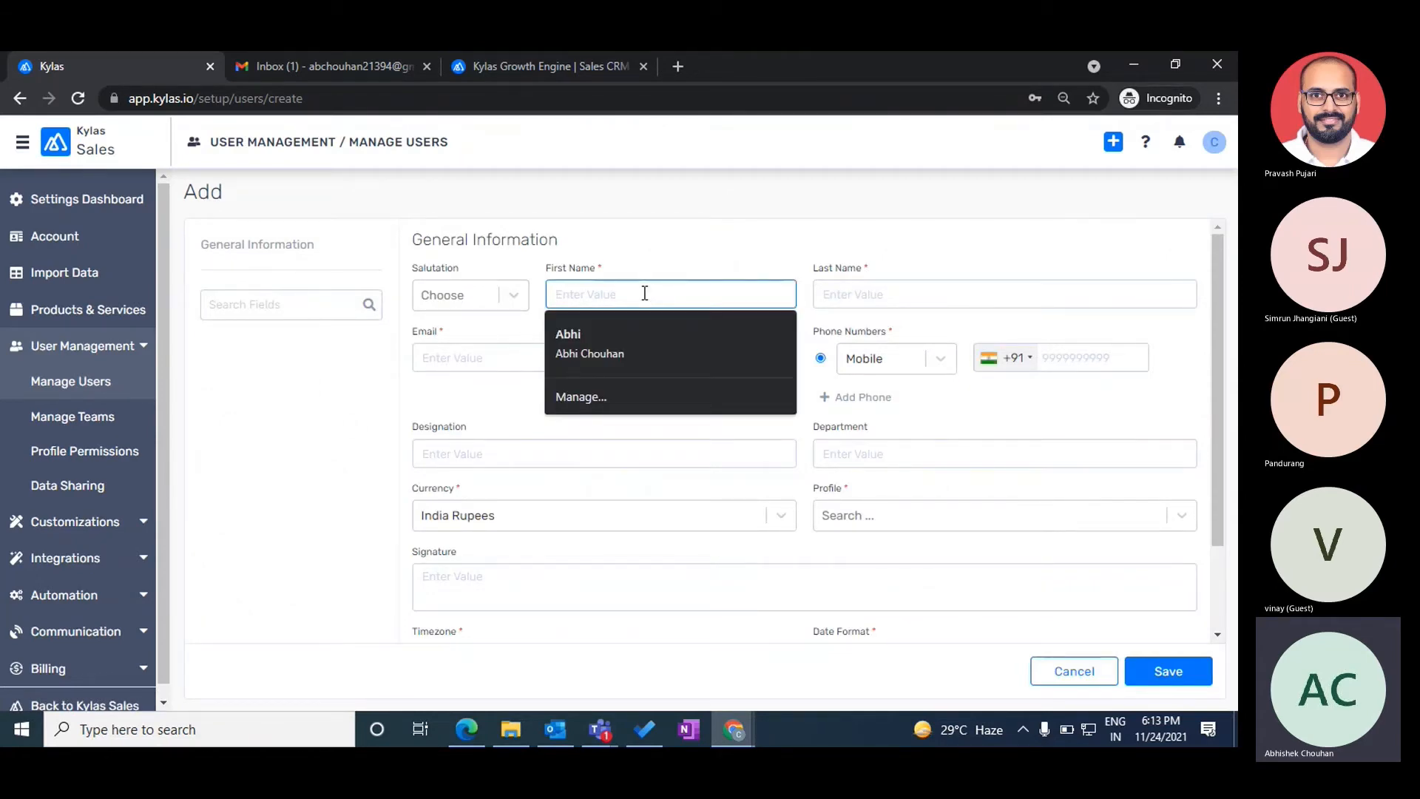
text(Test)
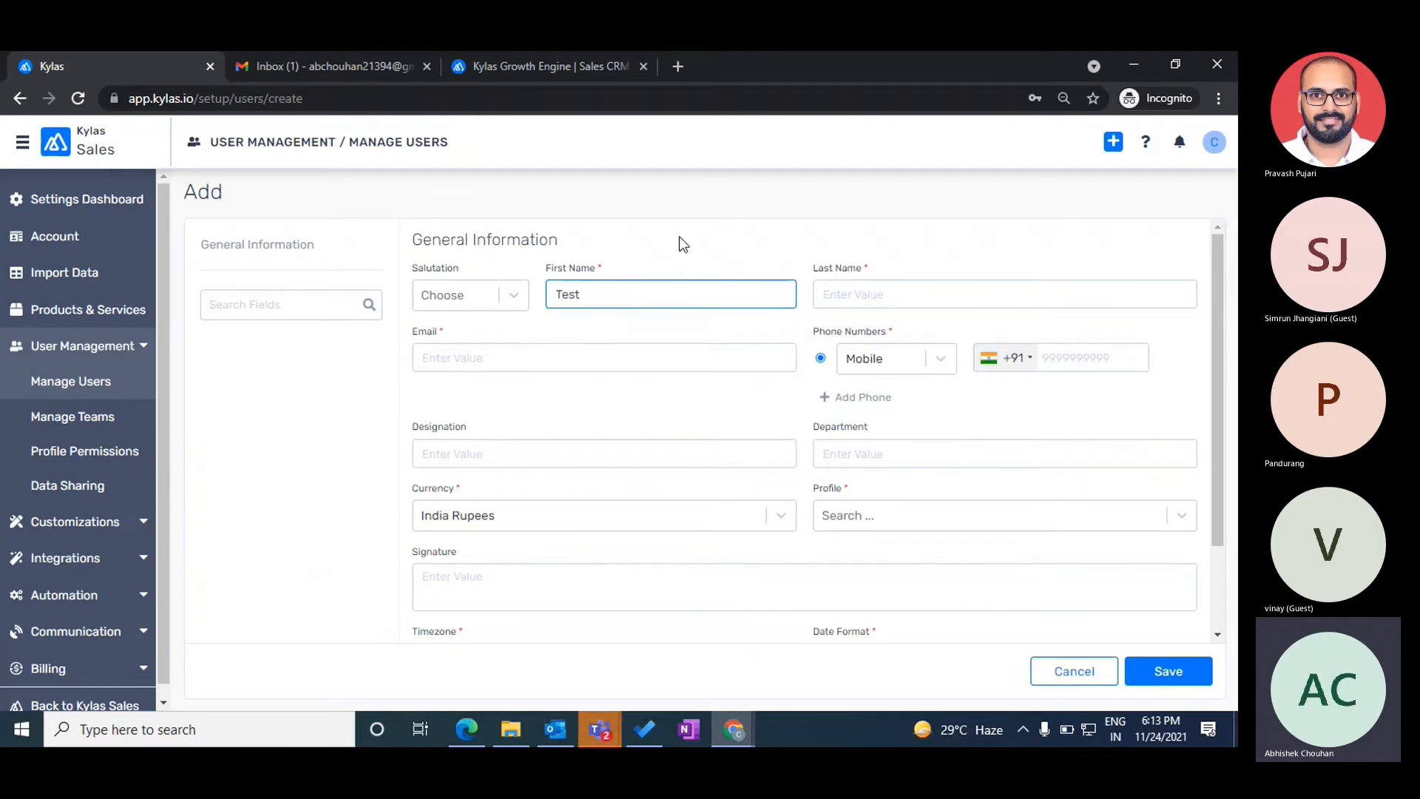
key(Tab)
text(User)
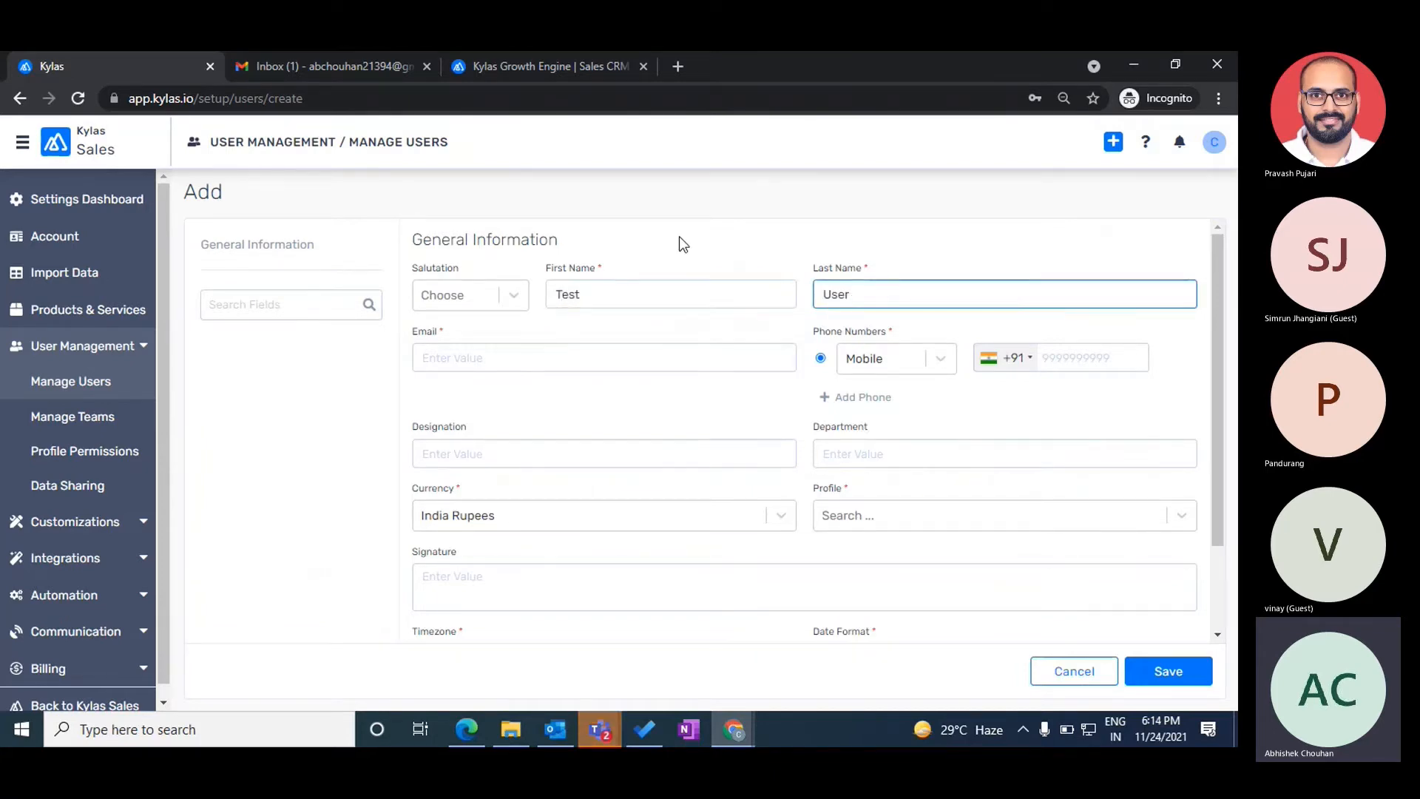
- Enter the user's e-mail address, correcting the typo in its .com ending
click(515, 349)
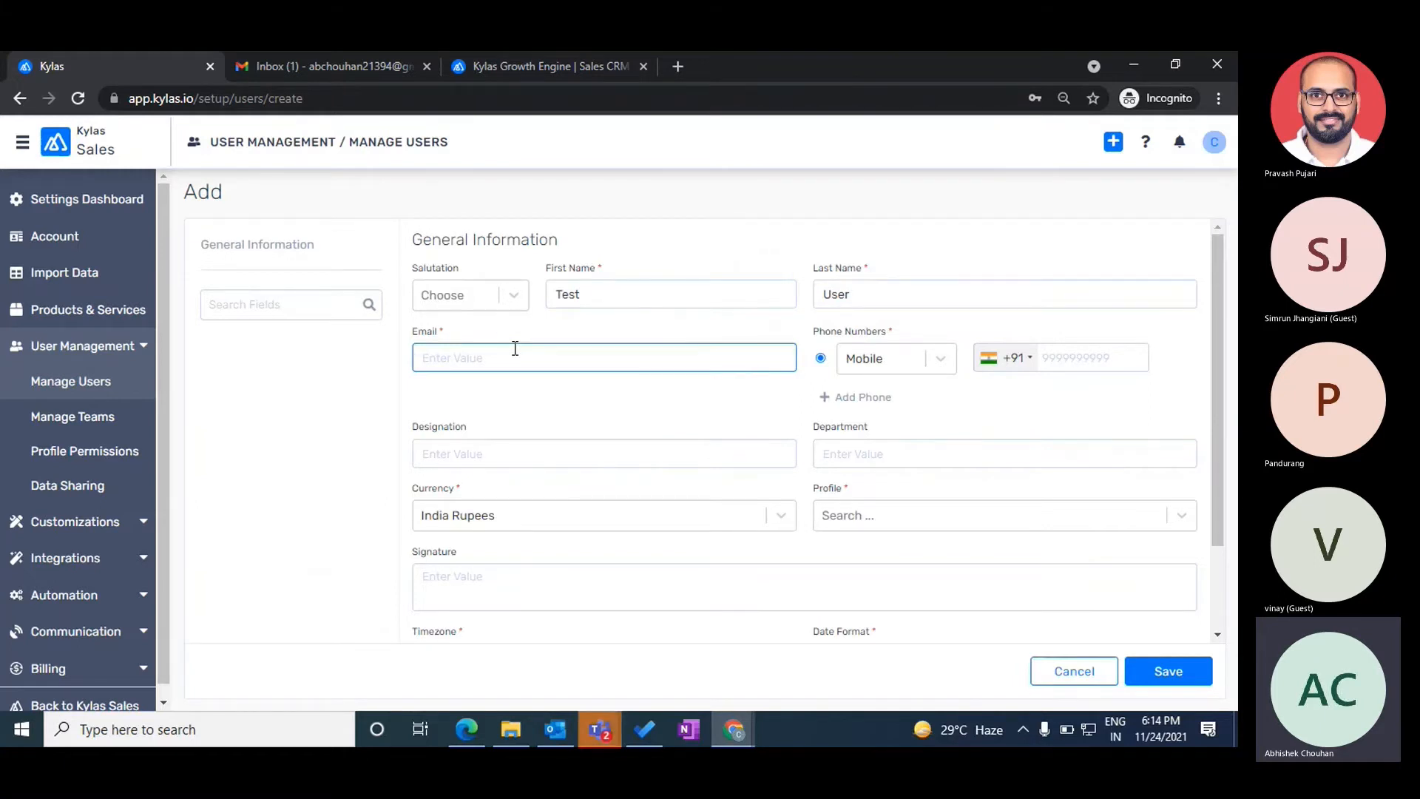
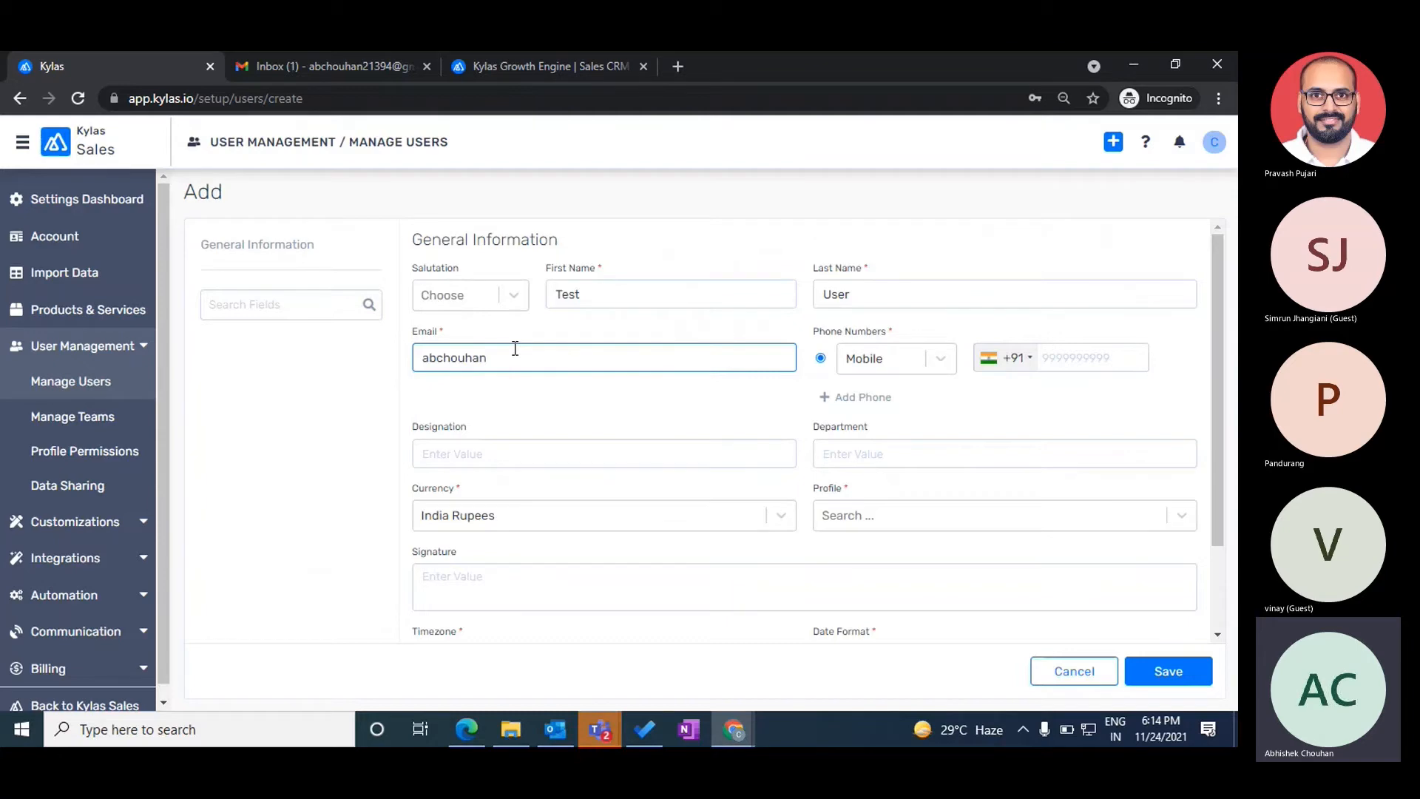
double_click(628, 361)
key(ctrl+a)
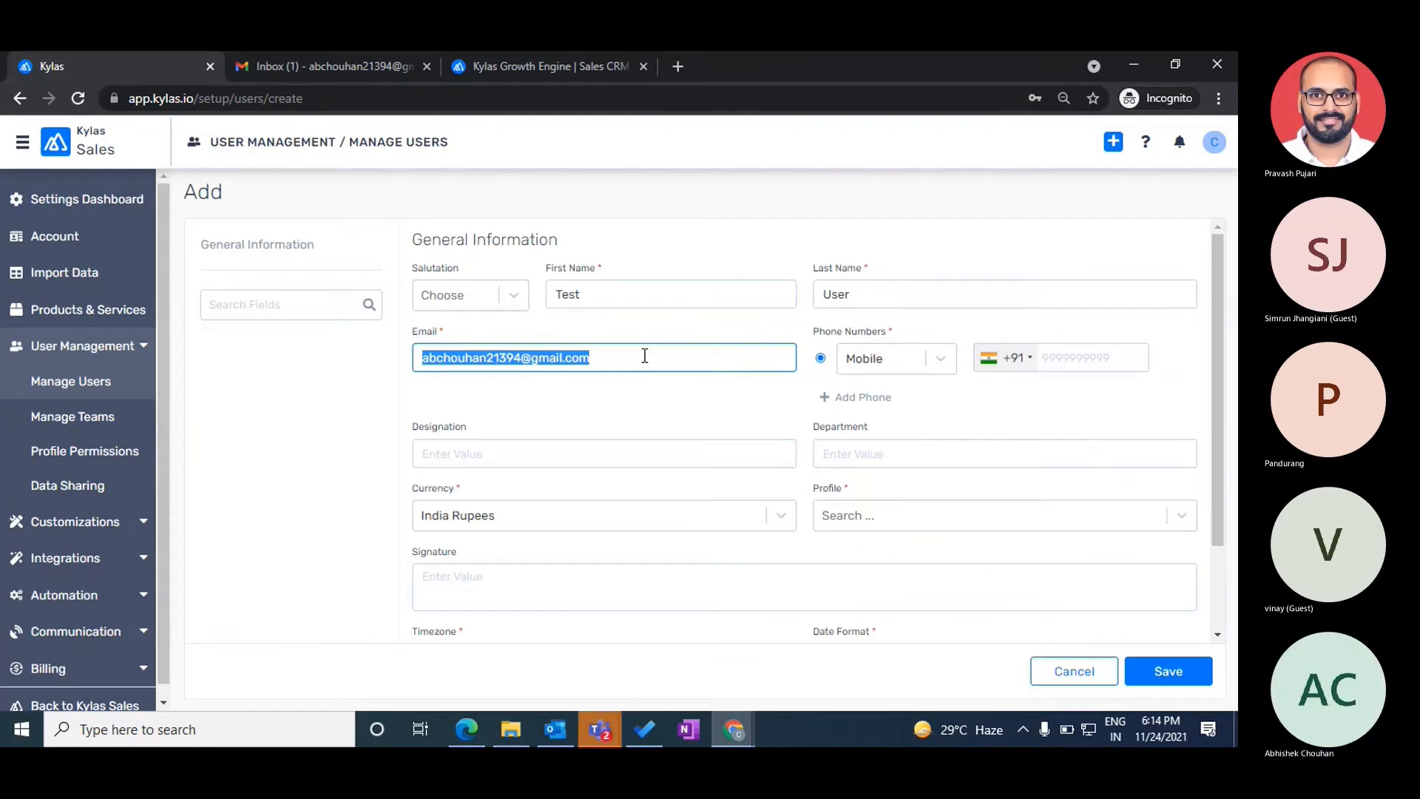
- Enter the user's mobile phone number
click(1105, 360)
text(9)
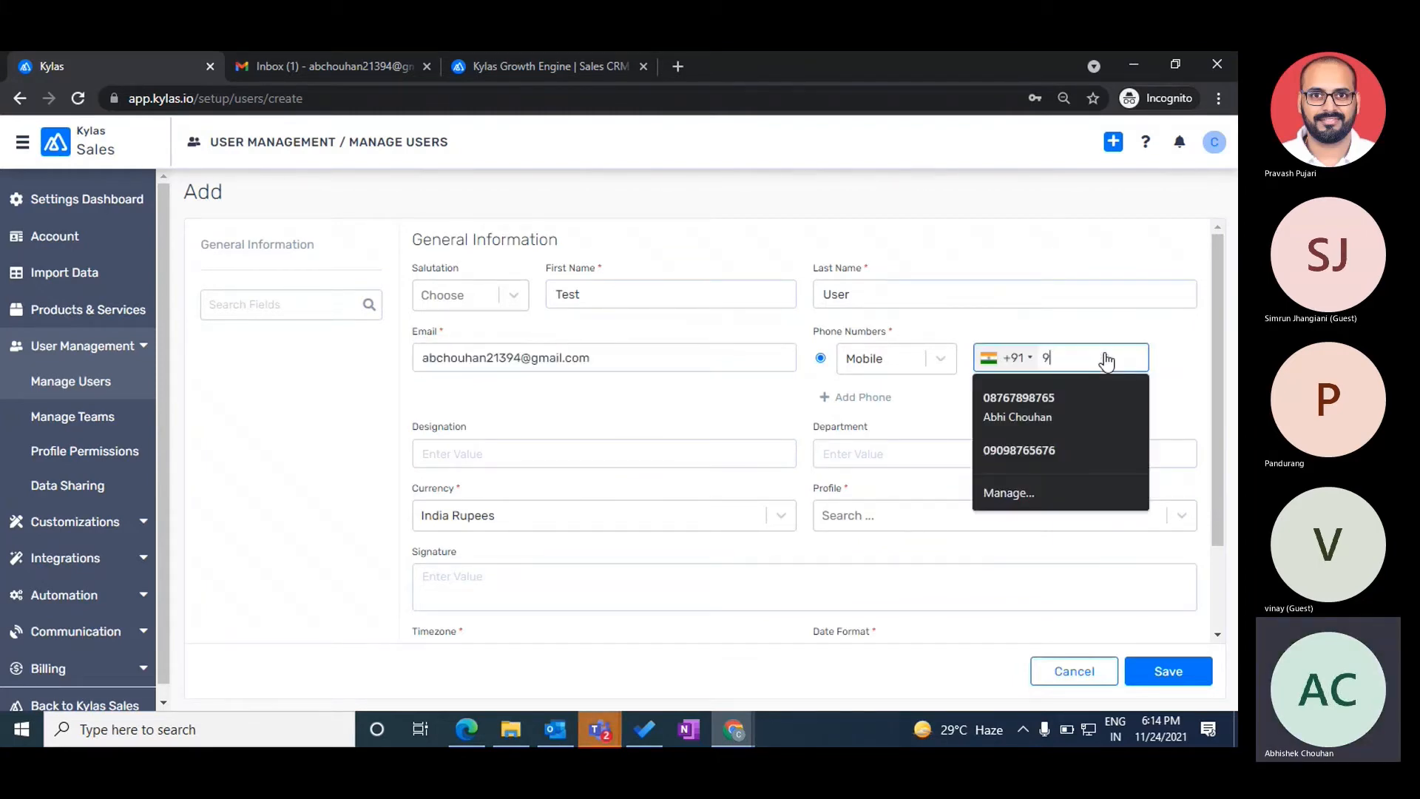
text(999999999)
click(1138, 393)
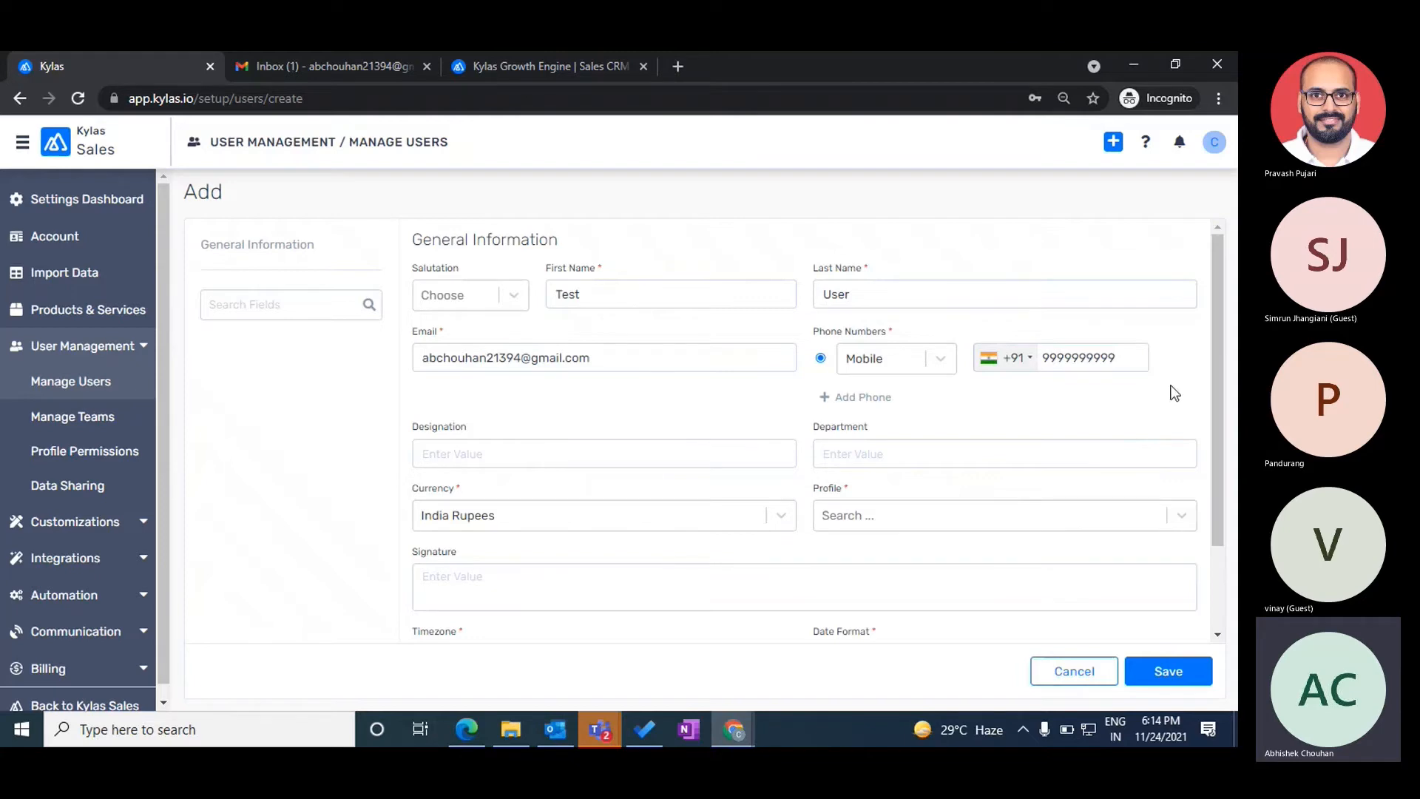
scroll(1174, 392, down, 1)
scroll(1174, 390, up, 1)
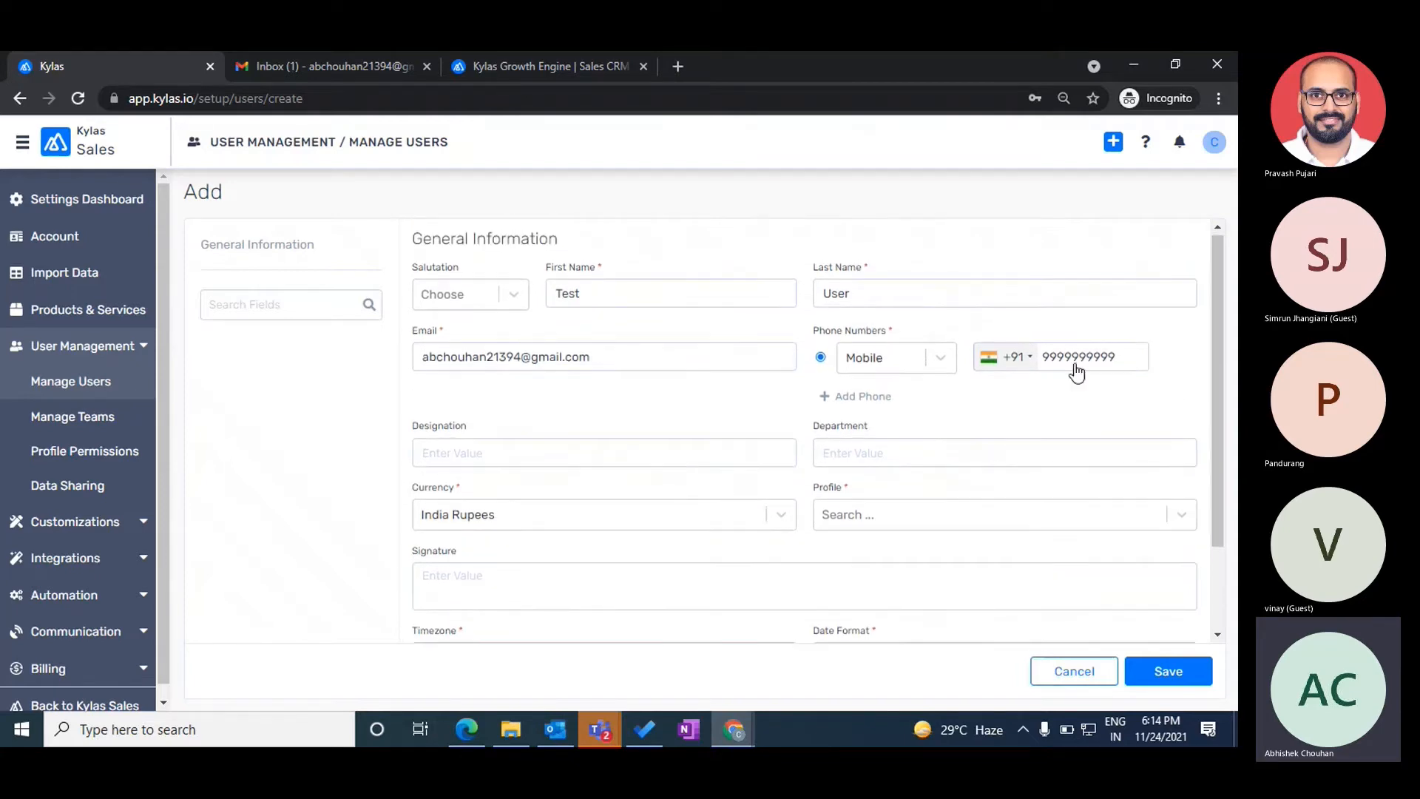
- Set designation to 'Marketing executive' and department to 'Marketing'
scroll(548, 383, down, 1)
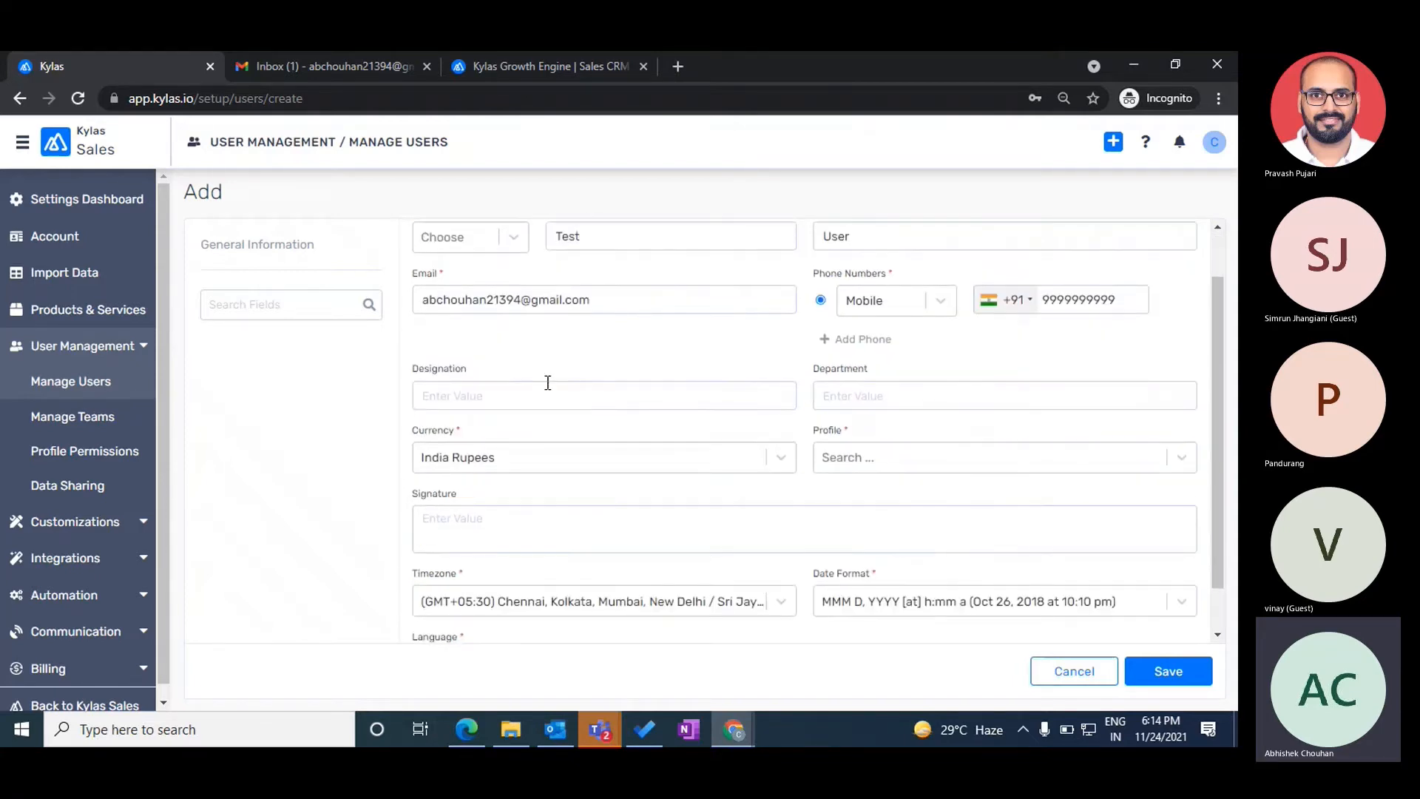
click(488, 398)
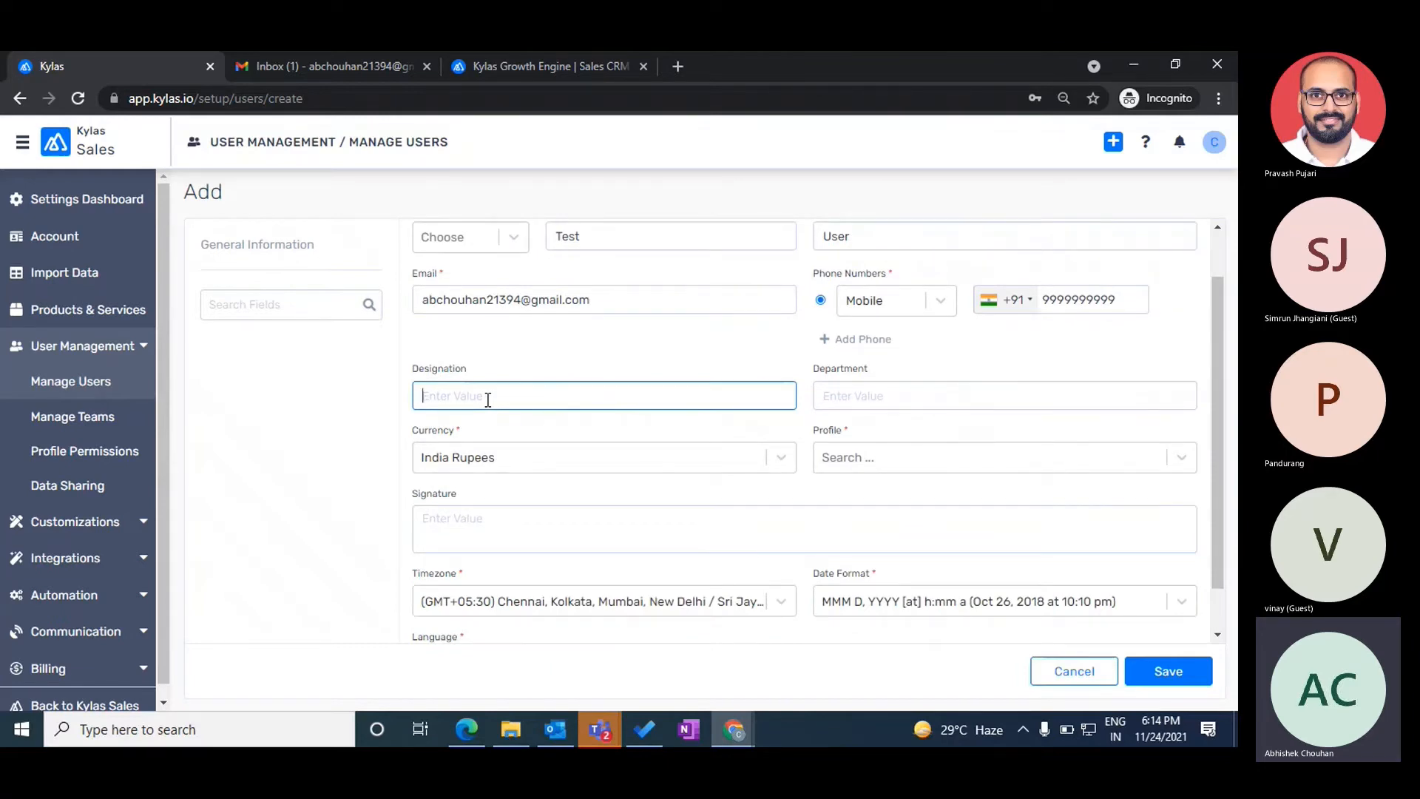
text(Marketing executive)
click(897, 397)
text(Marketing de)
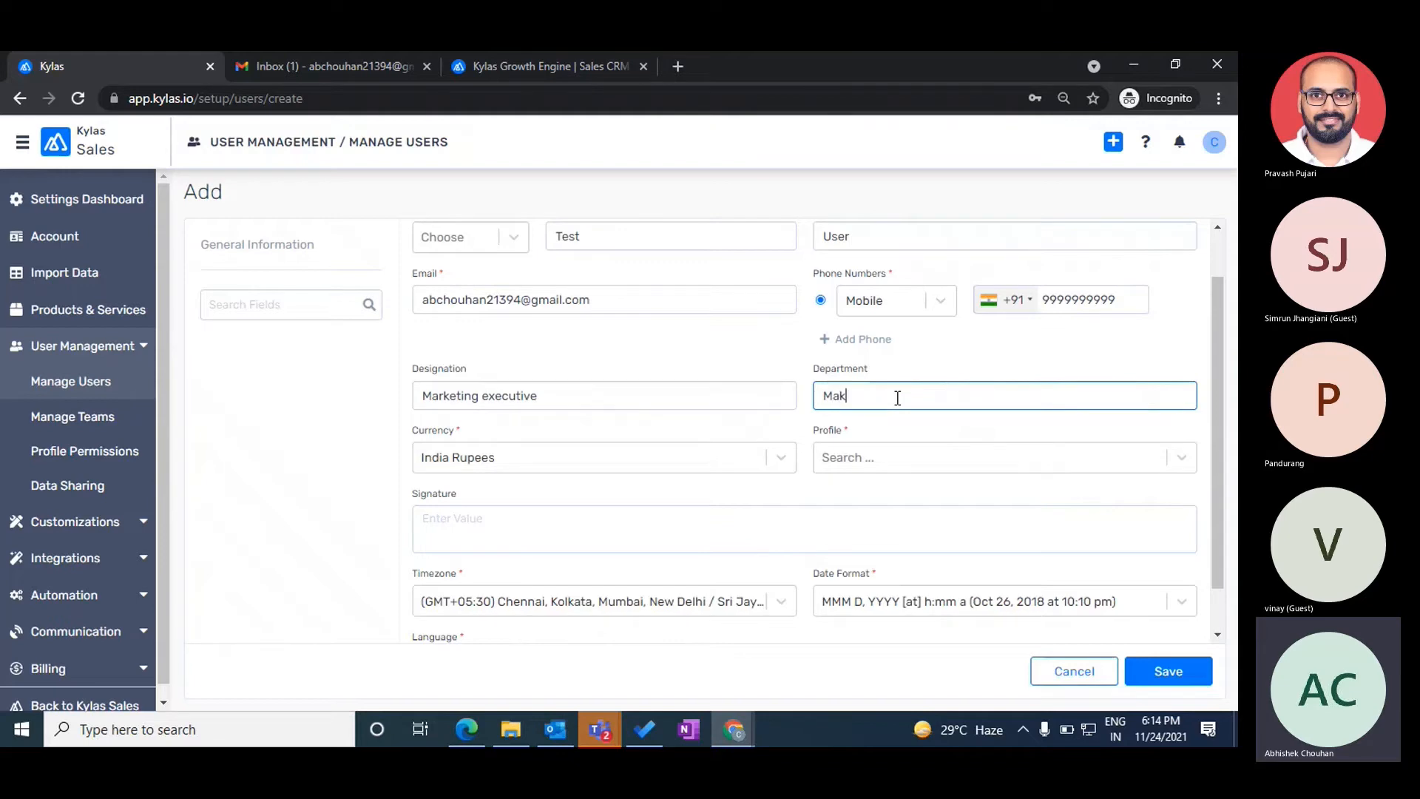
key(BackSpace)
key(BackSpace)
- Assign the Restricted User profile and save the new user
click(890, 460)
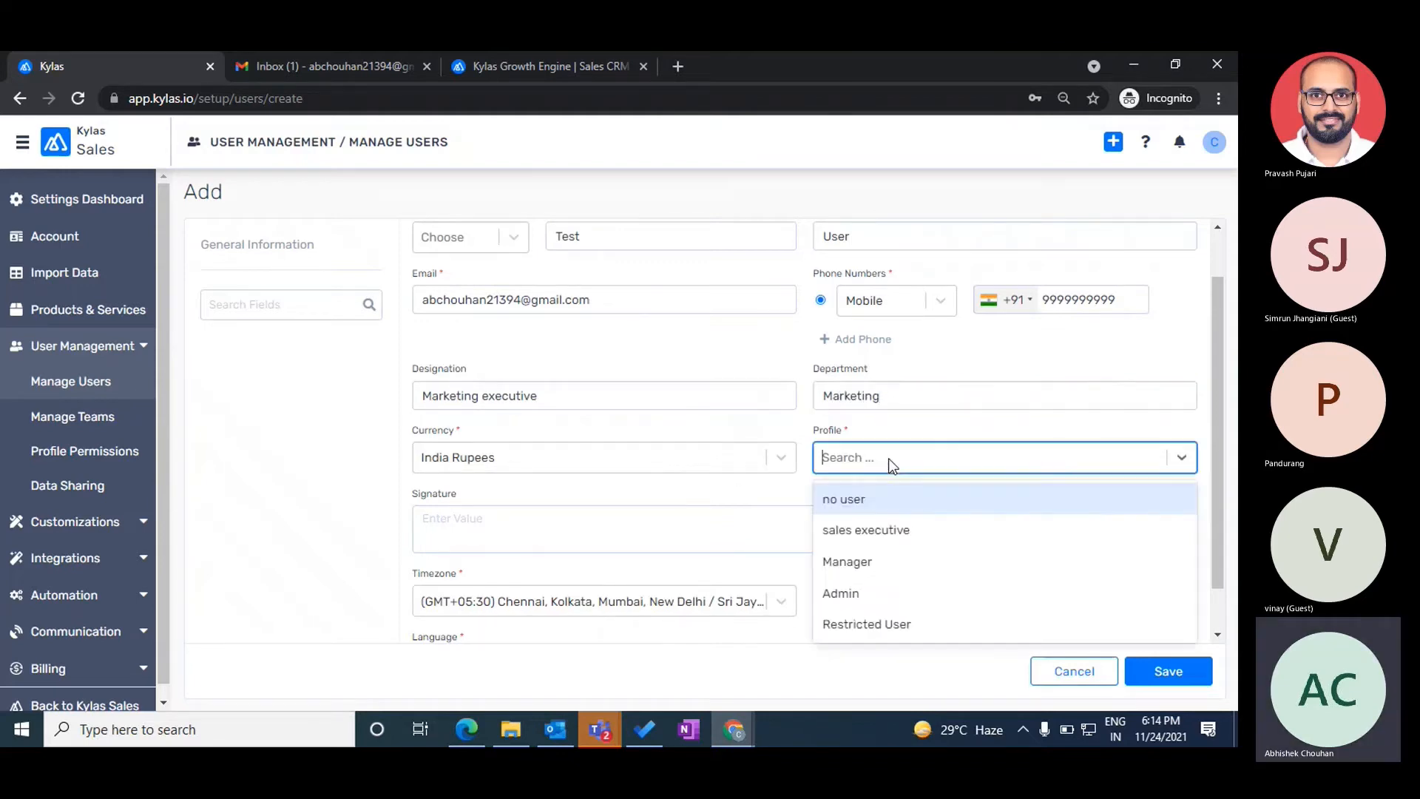
click(852, 625)
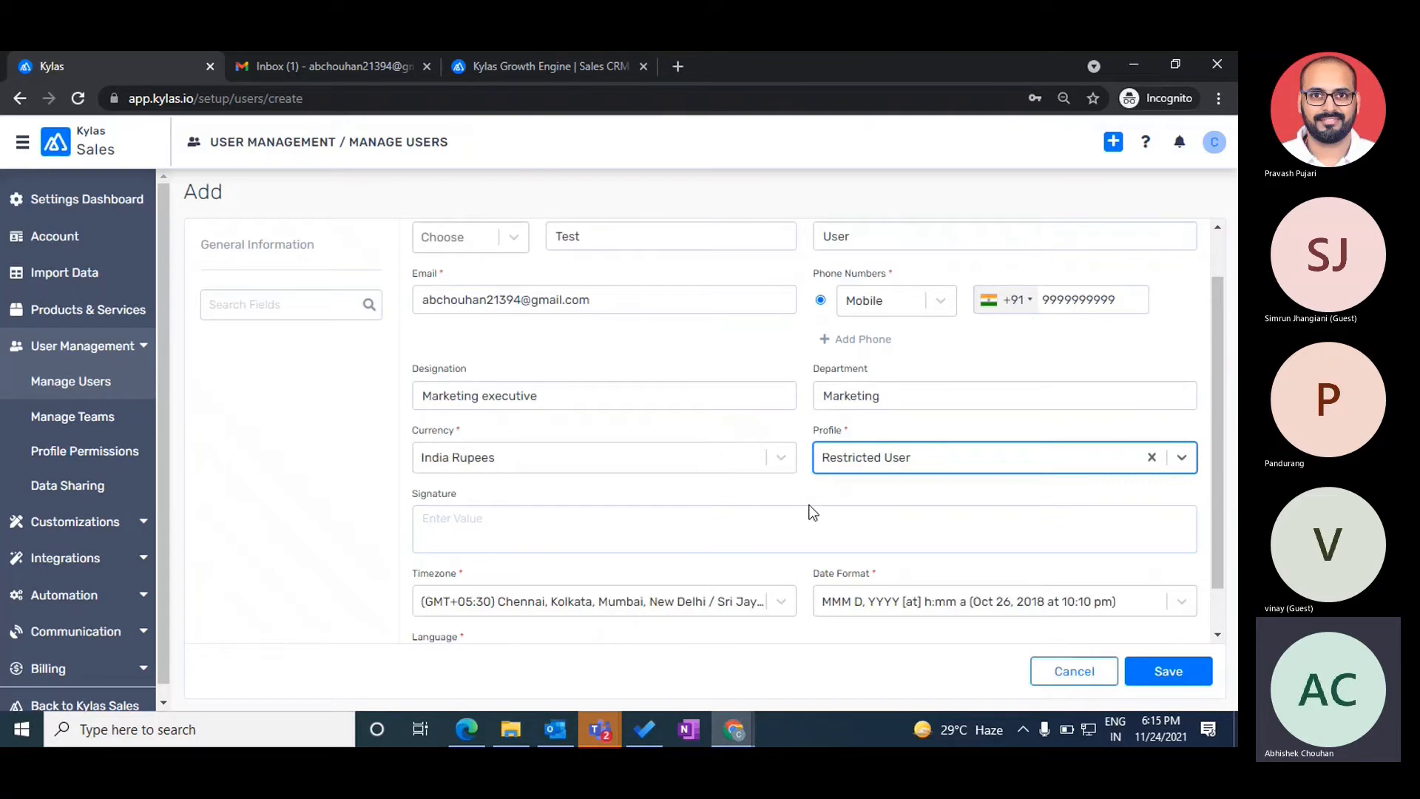
double_click(832, 435)
click(833, 435)
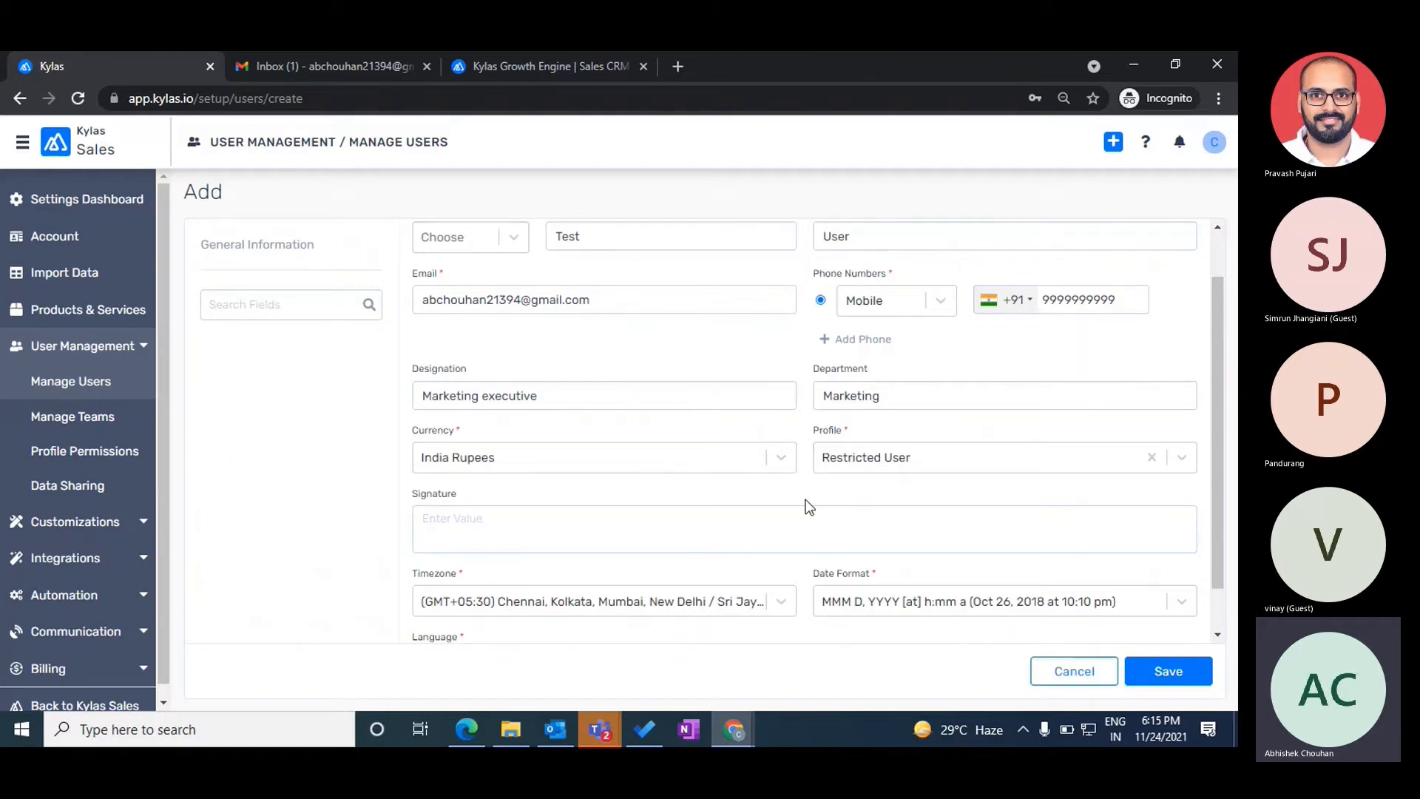
scroll(806, 506, down, 1)
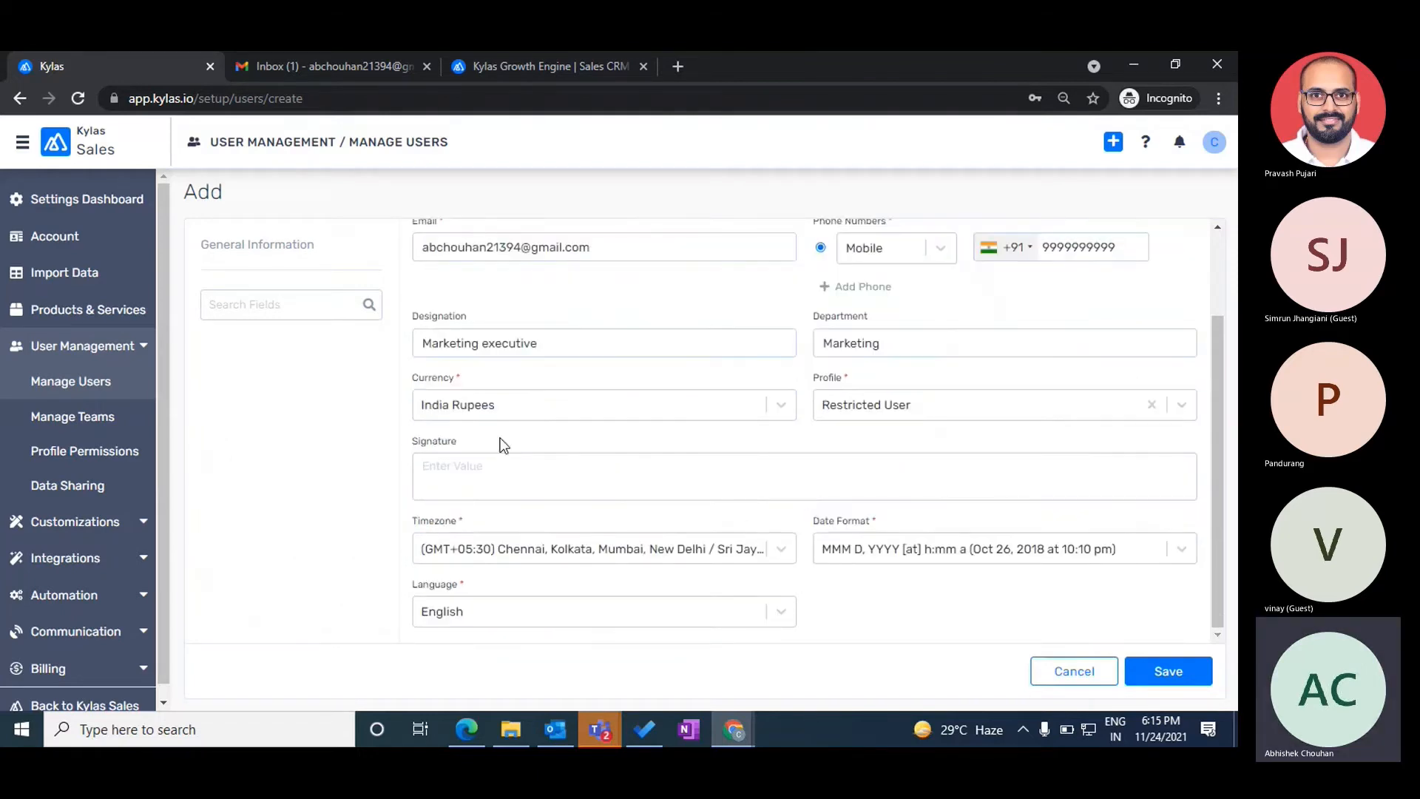
click(493, 468)
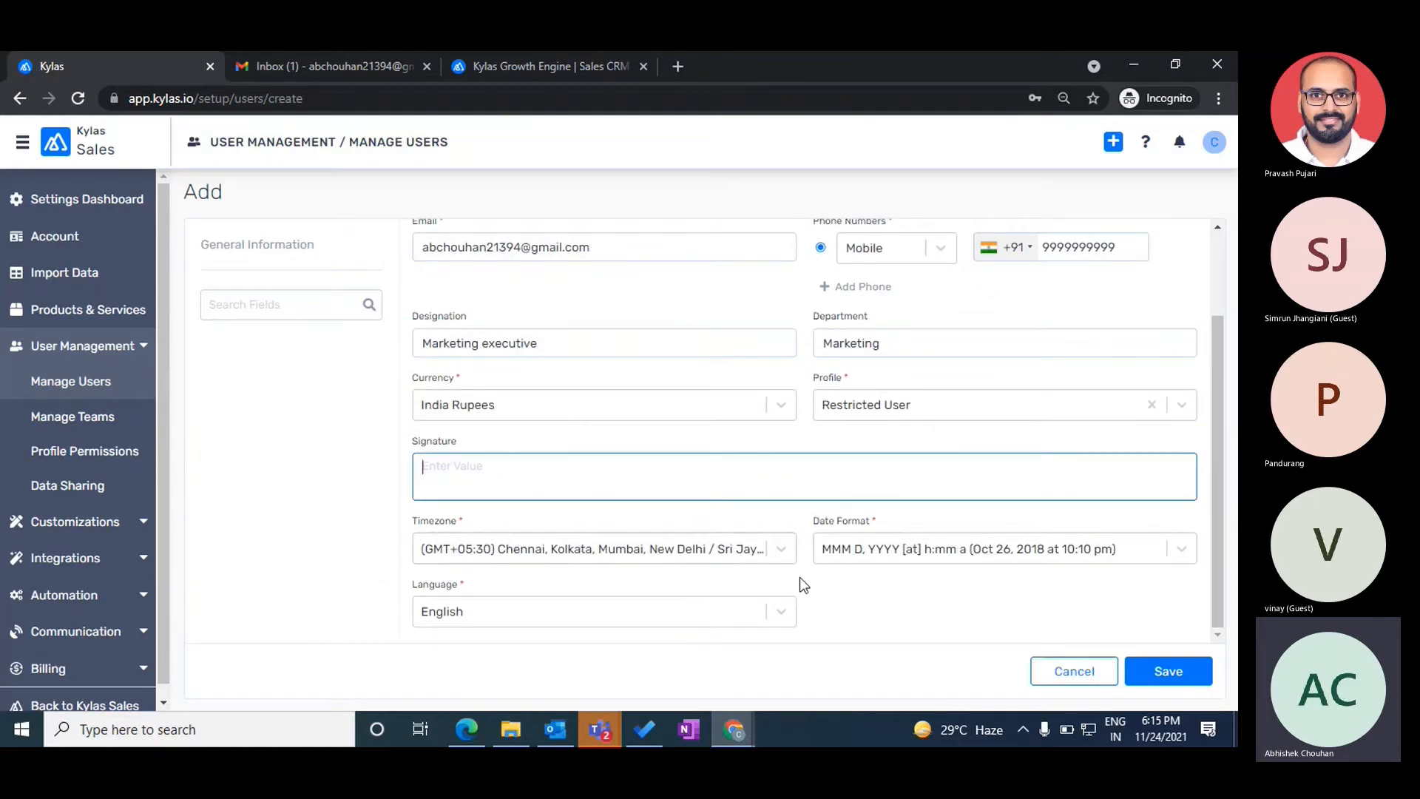
click(1157, 670)
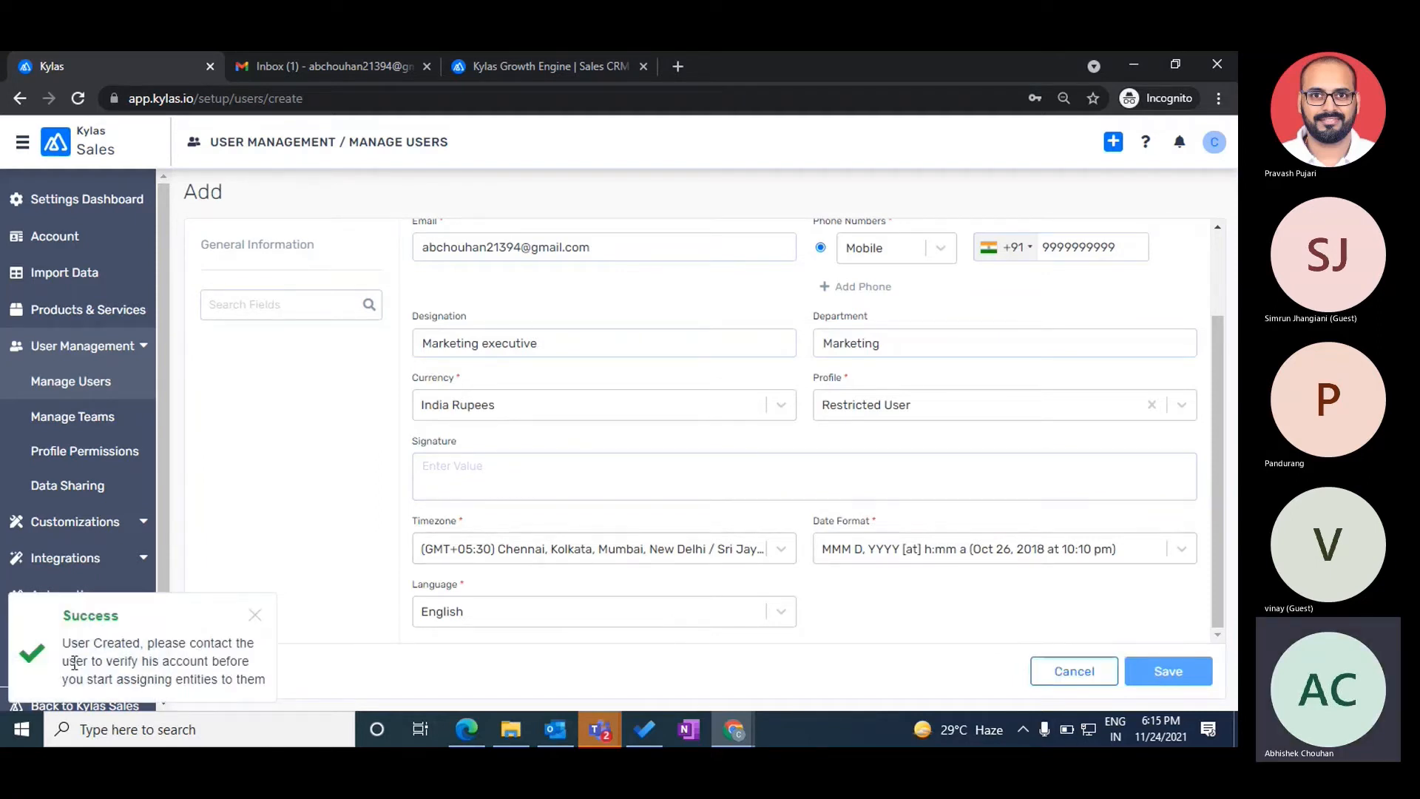
- Dismiss the success message and return to the All Users list
drag(59, 646, 262, 692)
click(79, 697)
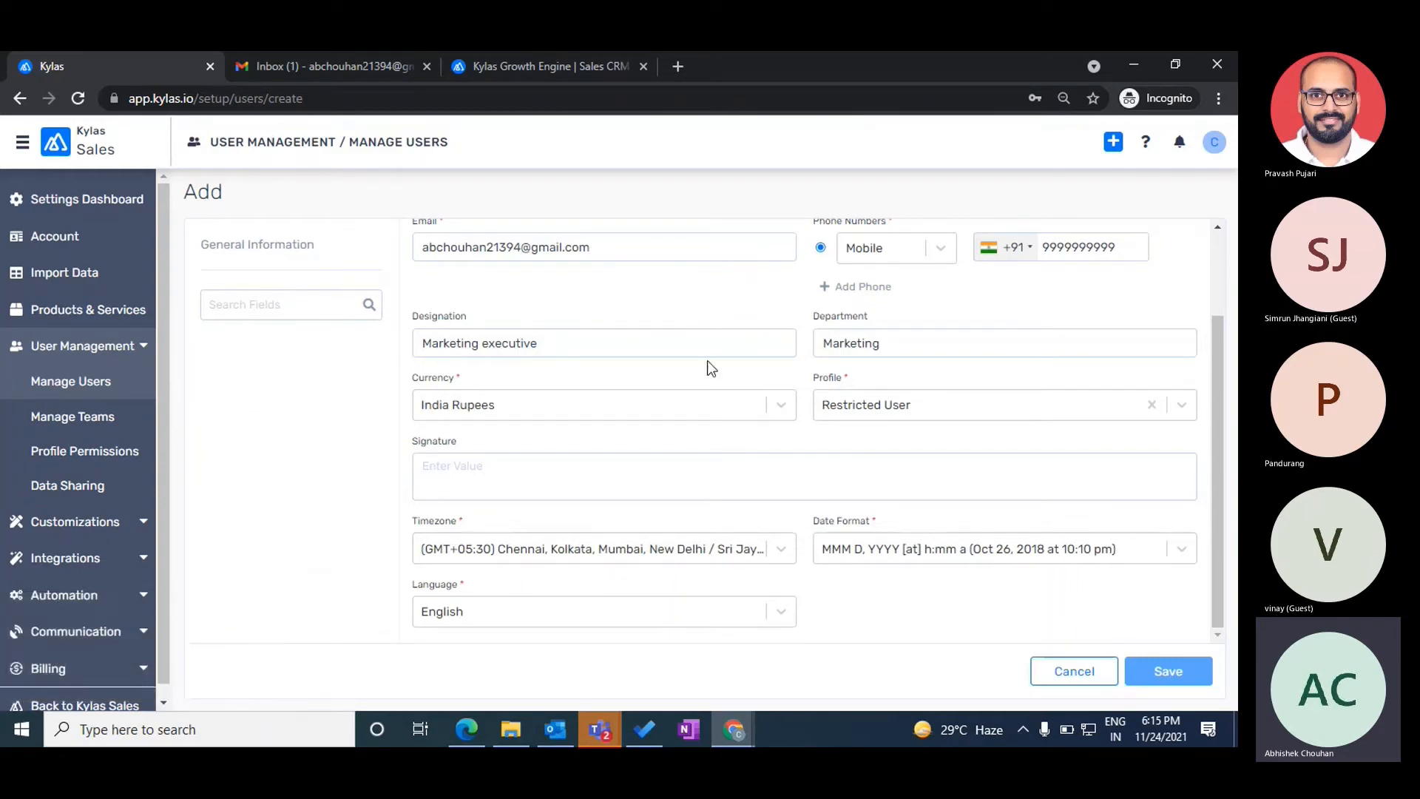
click(1084, 671)
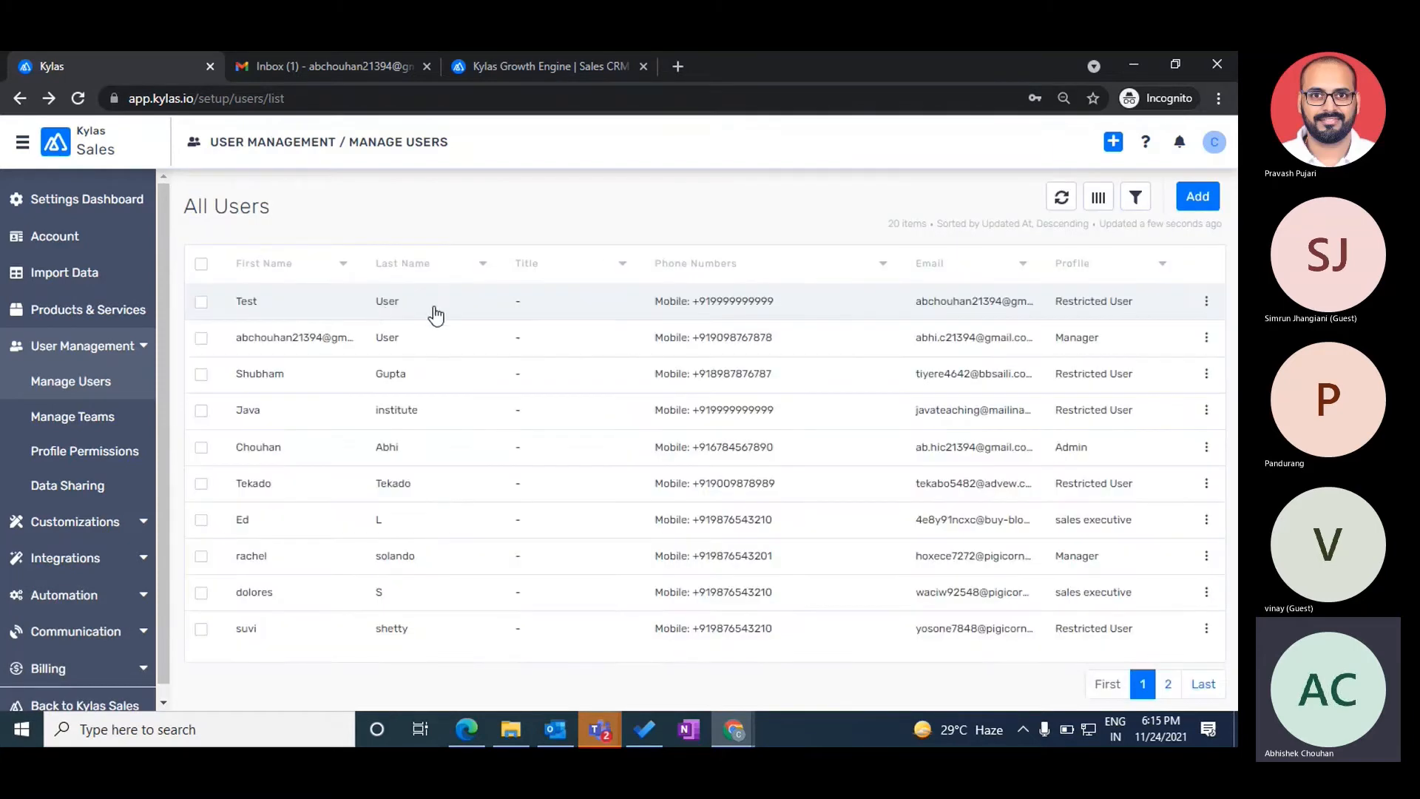
- Open Test User's record, confirm Email Verified shows No, and switch to Gmail
click(434, 311)
drag(713, 252, 713, 234)
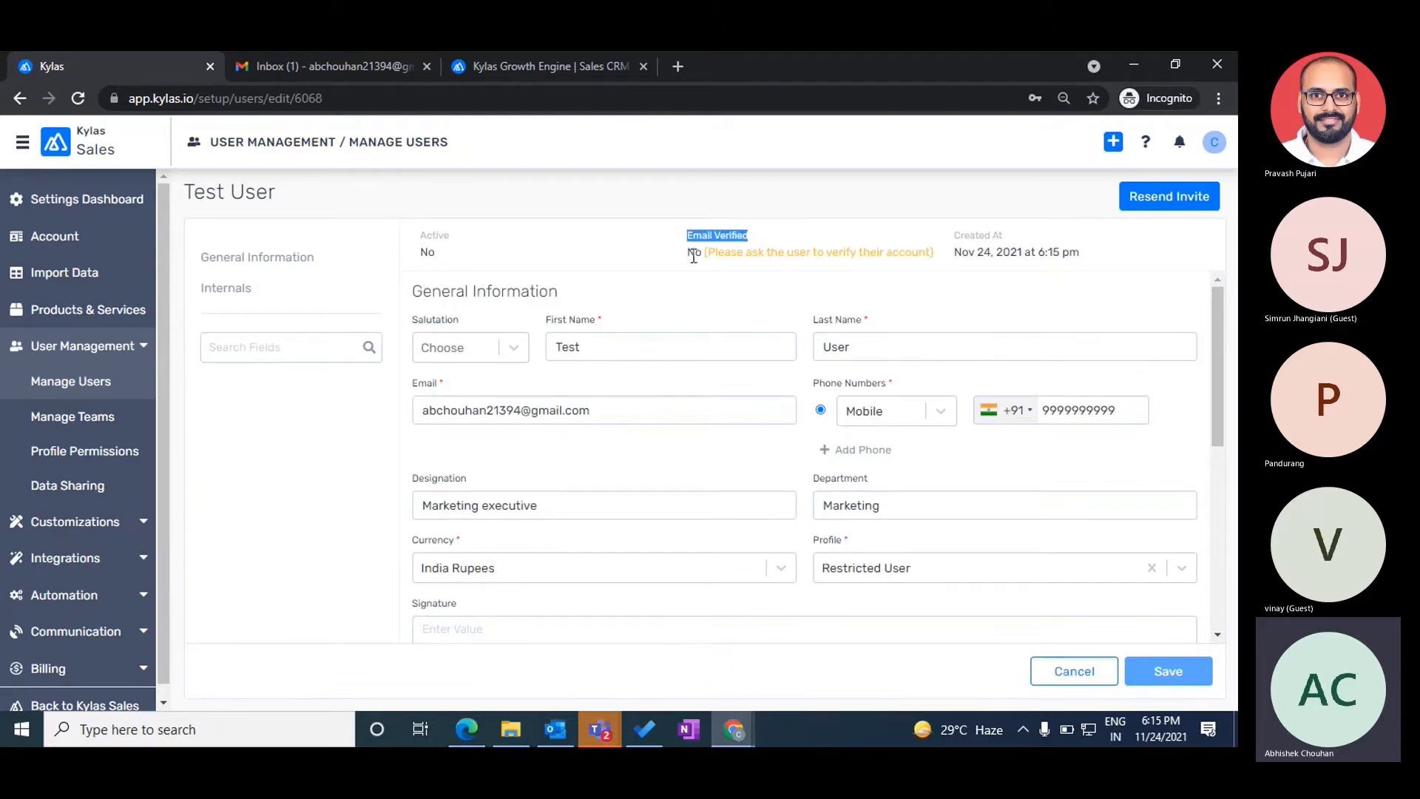
double_click(694, 253)
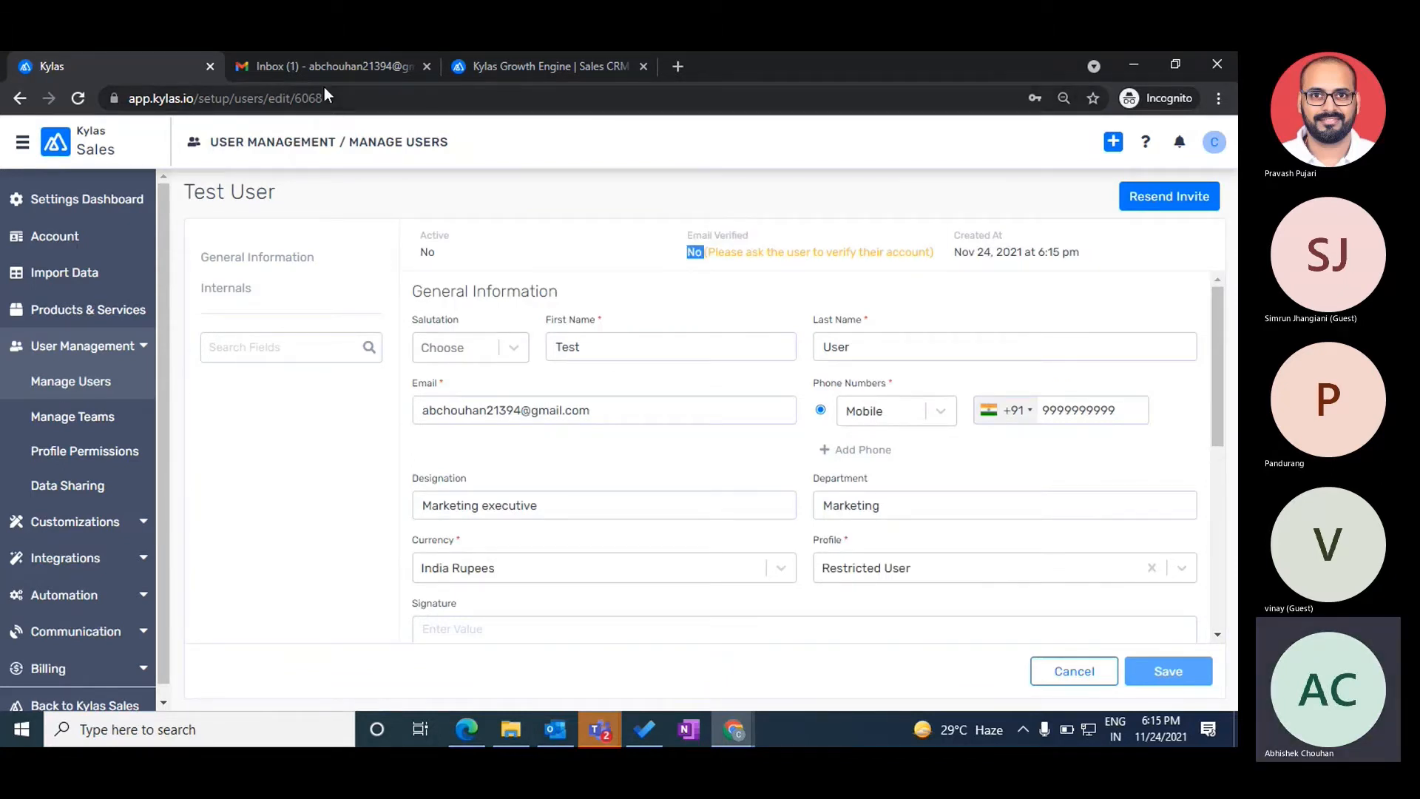
click(341, 68)
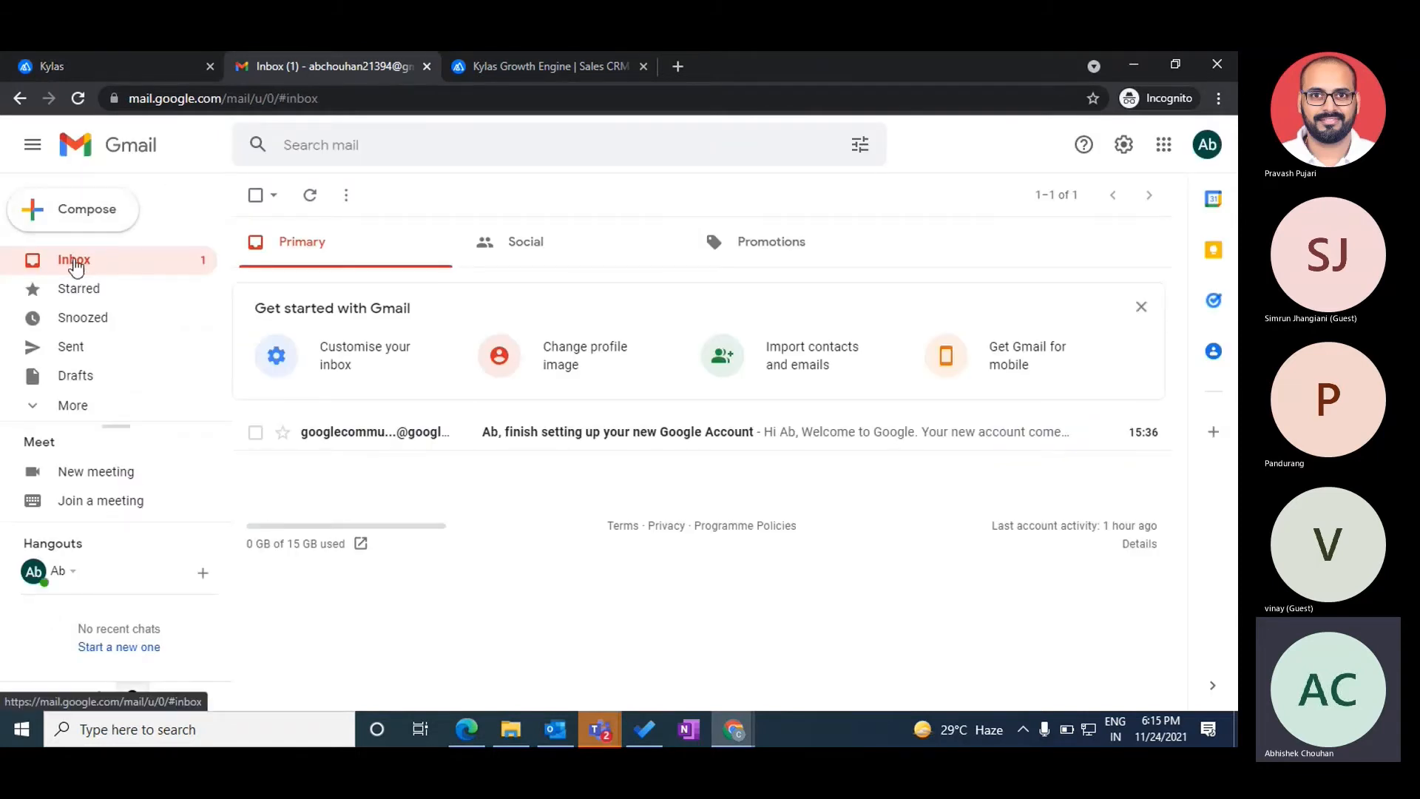
- Refresh the Gmail inbox, open the Kylas invitation and activate the account
click(76, 267)
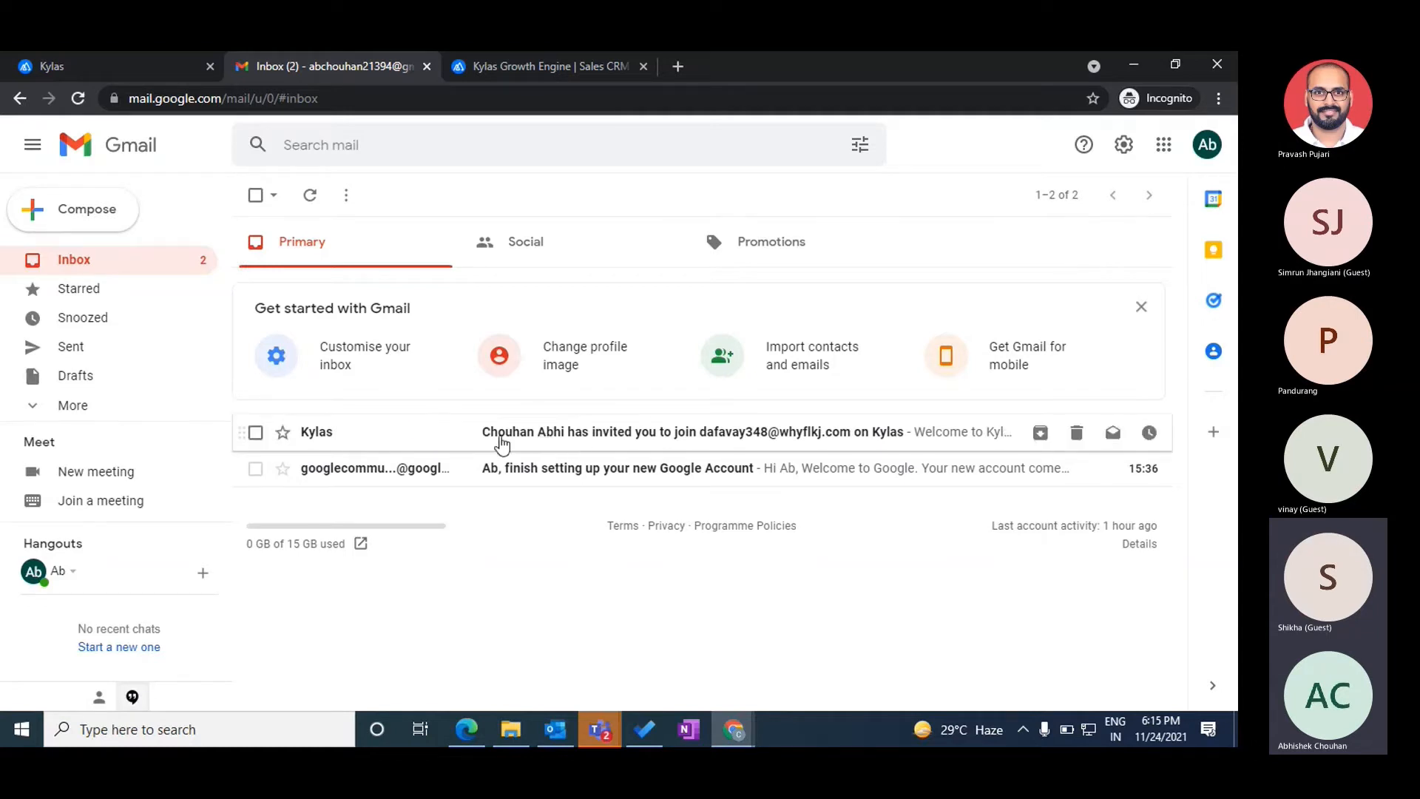
click(560, 440)
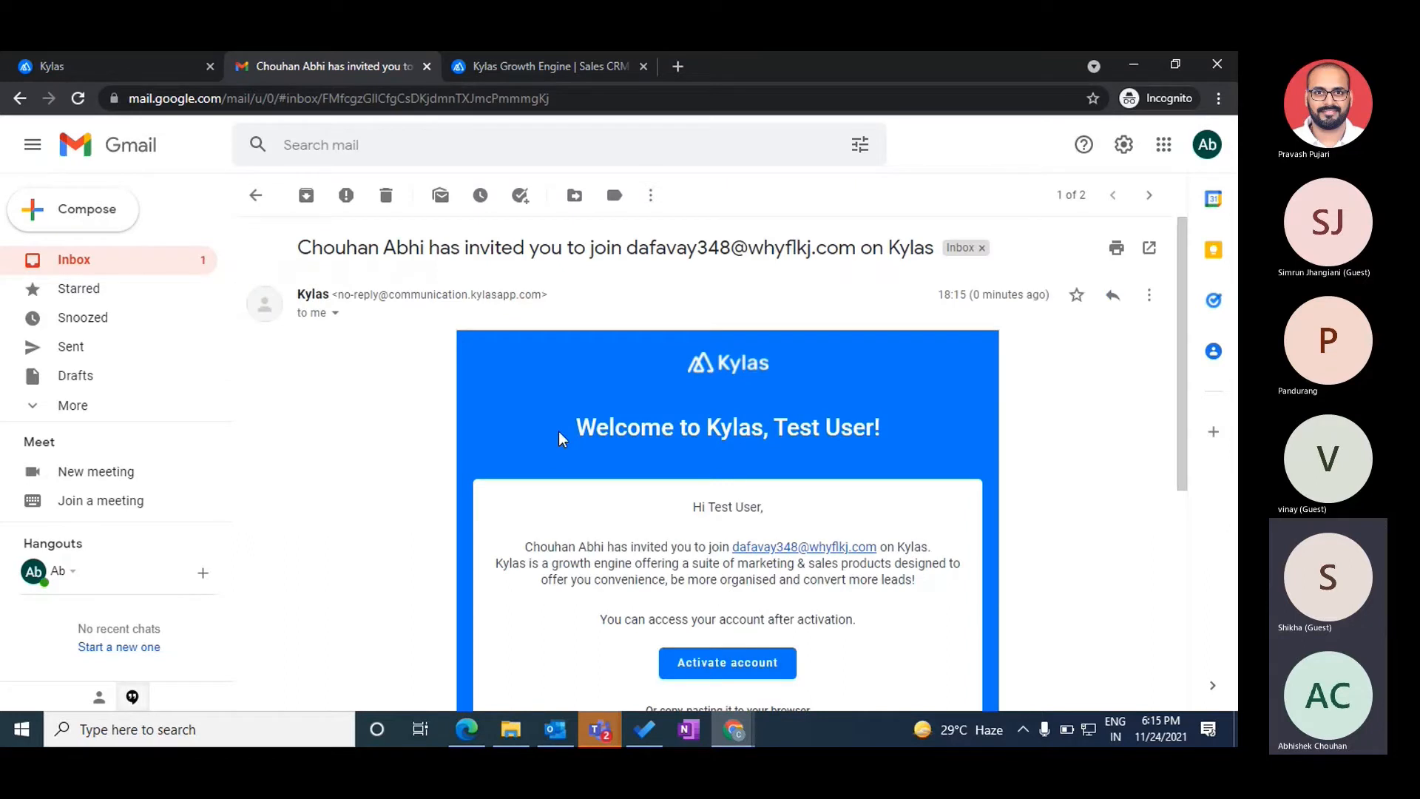
scroll(557, 432, down, 1)
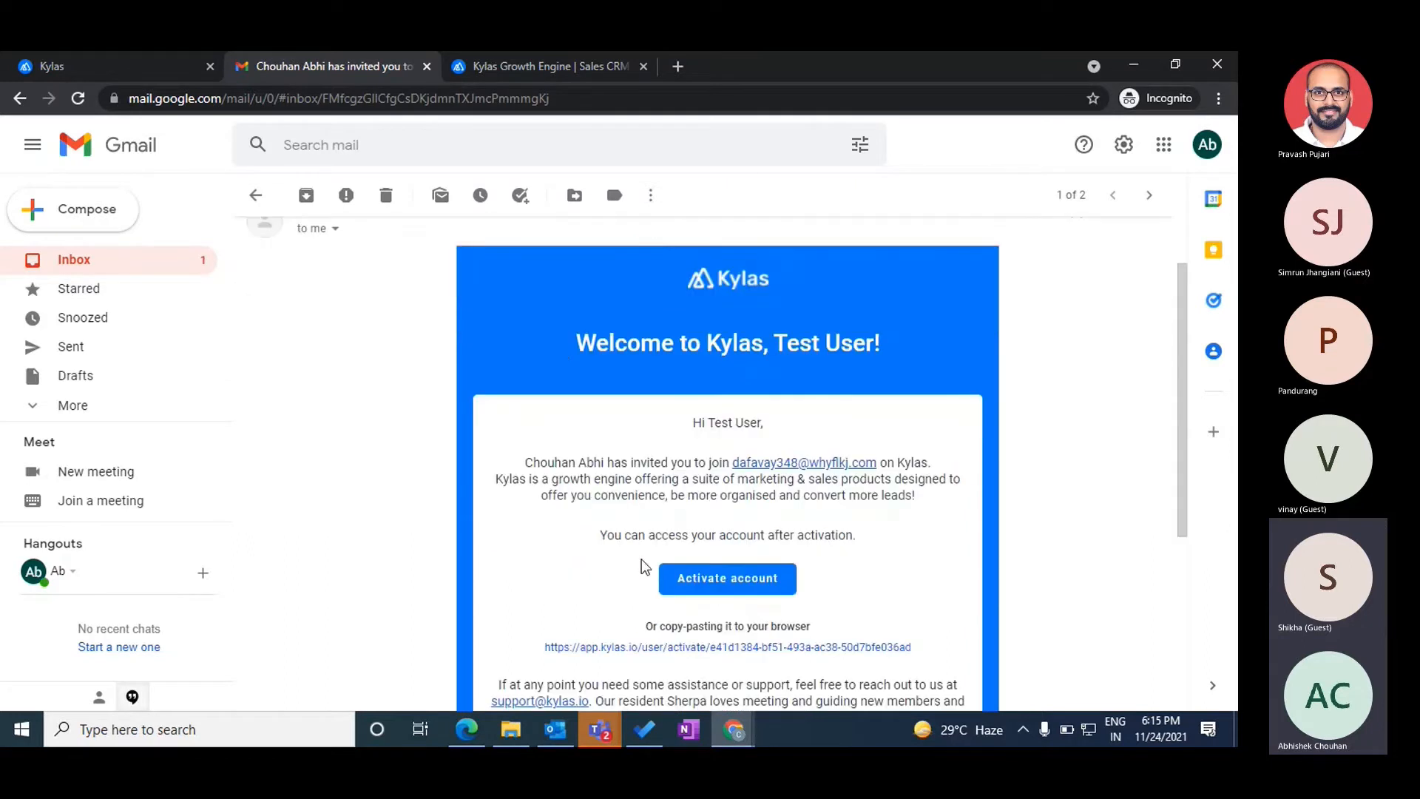
click(689, 580)
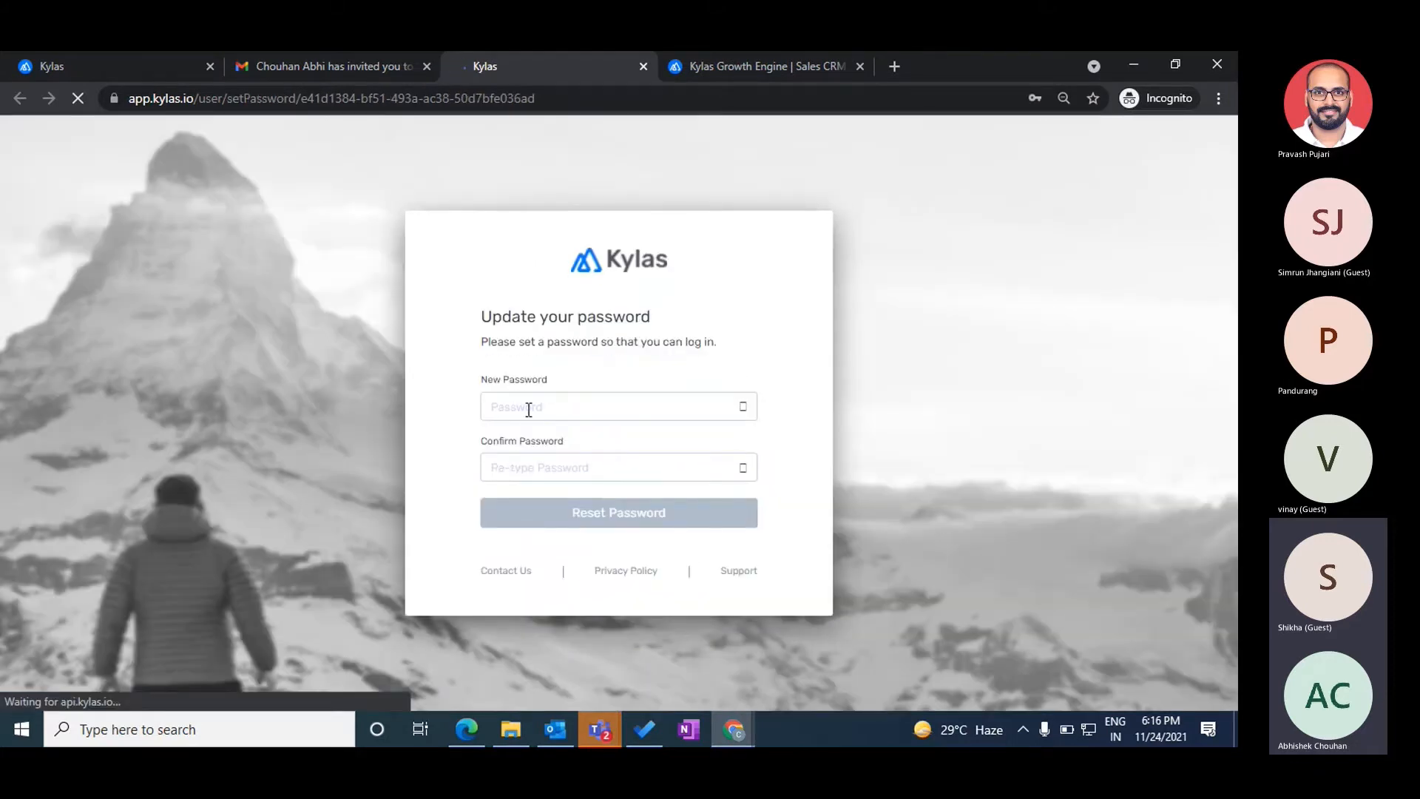
- Set and confirm a new password for Test User, then go to the login page
click(547, 407)
click(414, 342)
click(539, 384)
text(**********)
key(Tab)
text(**********)
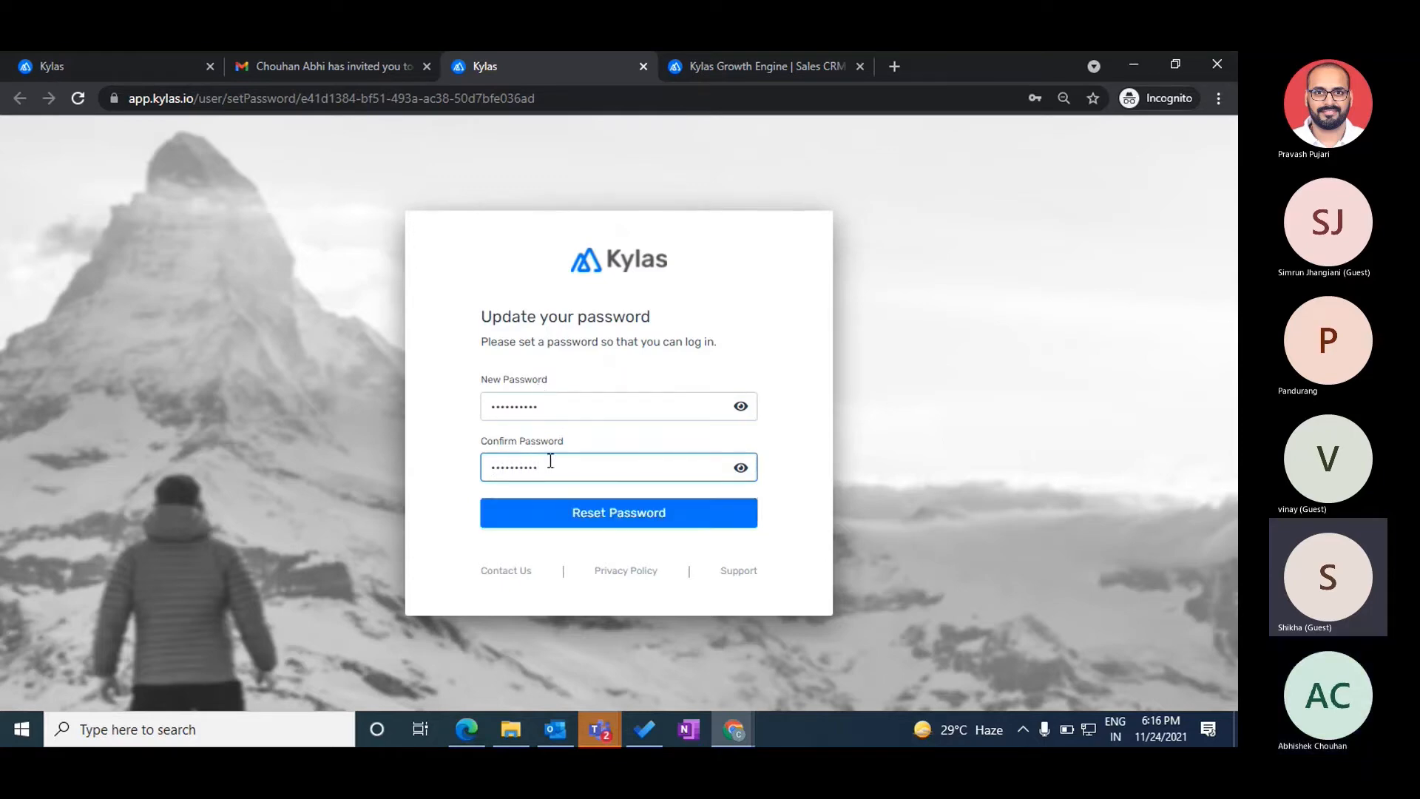
click(635, 527)
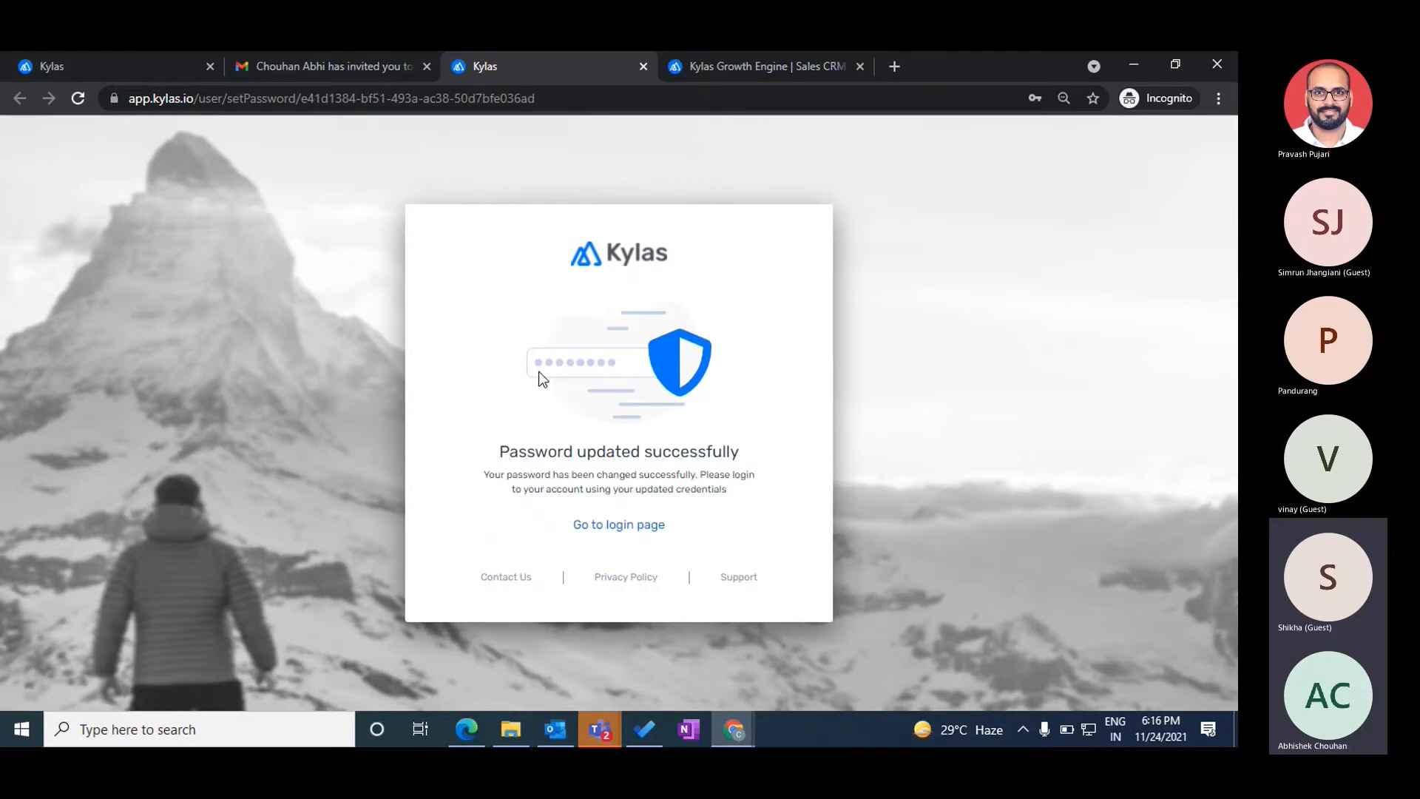
click(625, 526)
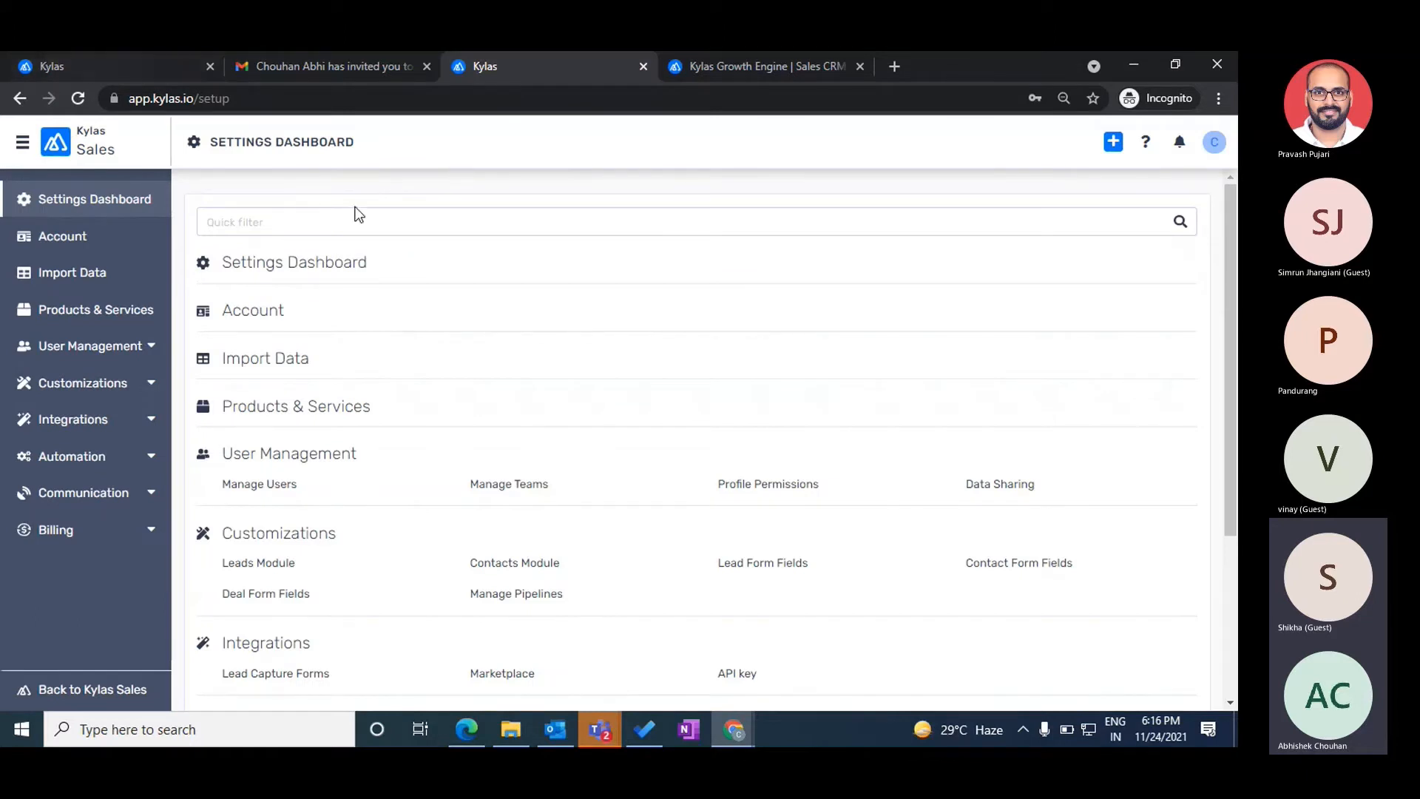
- Open the Kylas app in a separate browser window
click(100, 65)
click(510, 59)
click(467, 730)
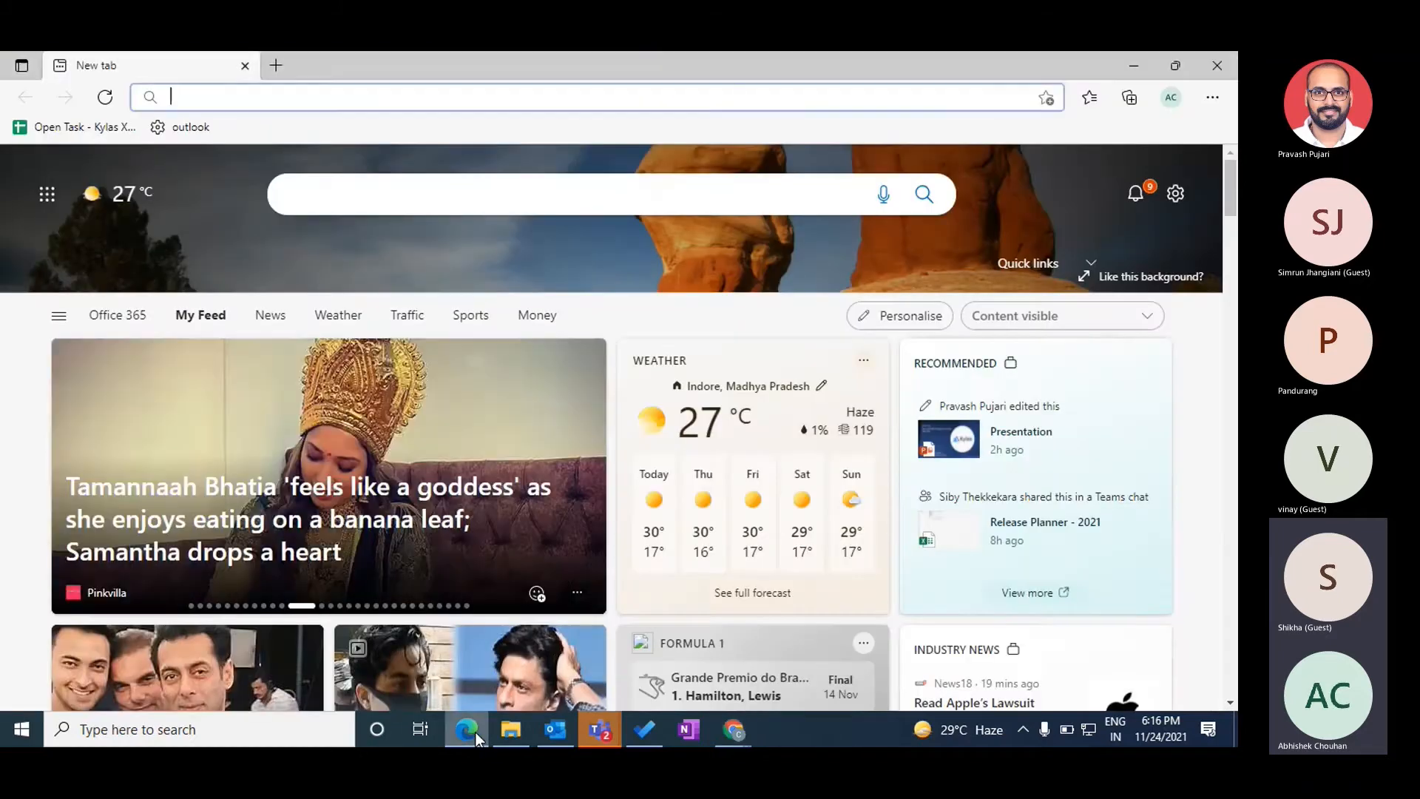
text(app.kylas.io)
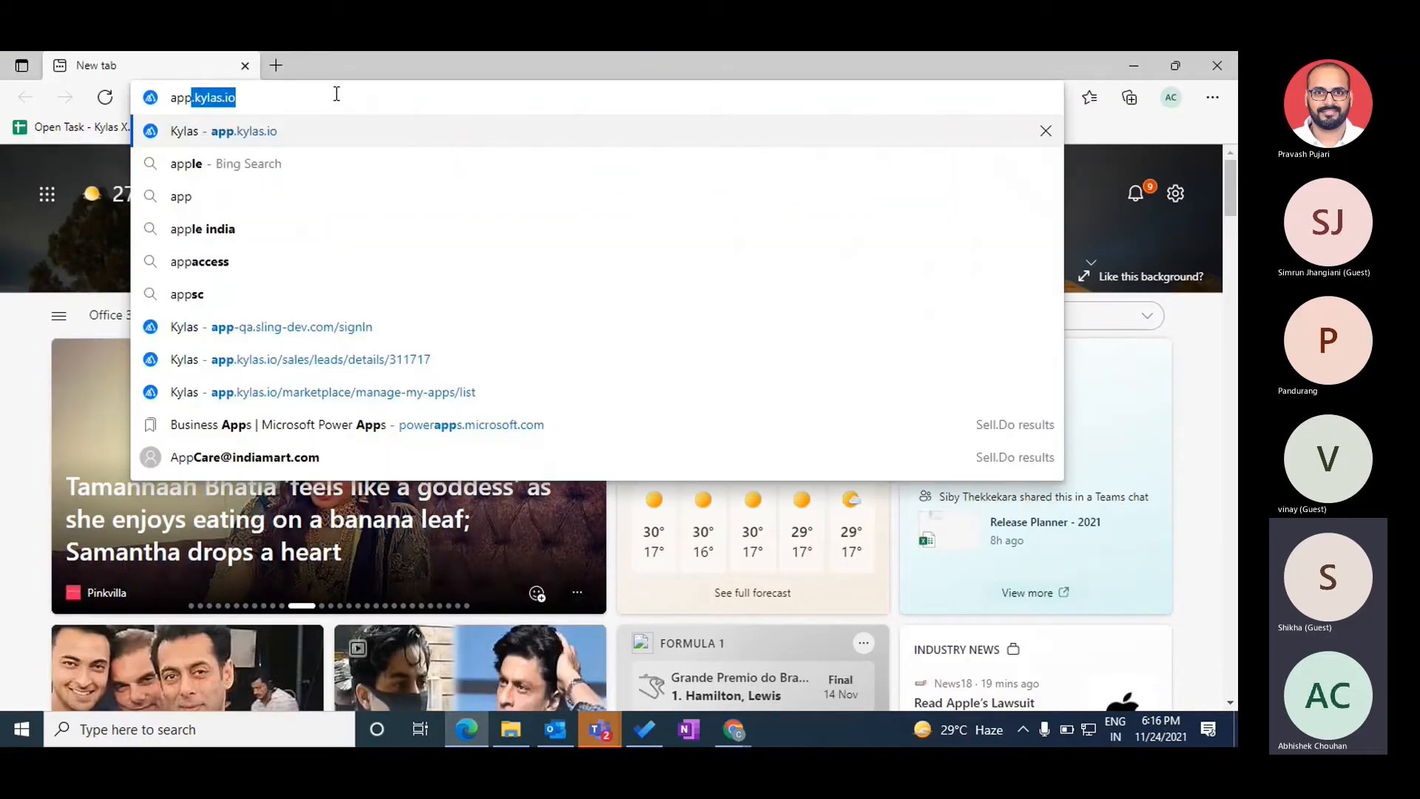
key(Return)
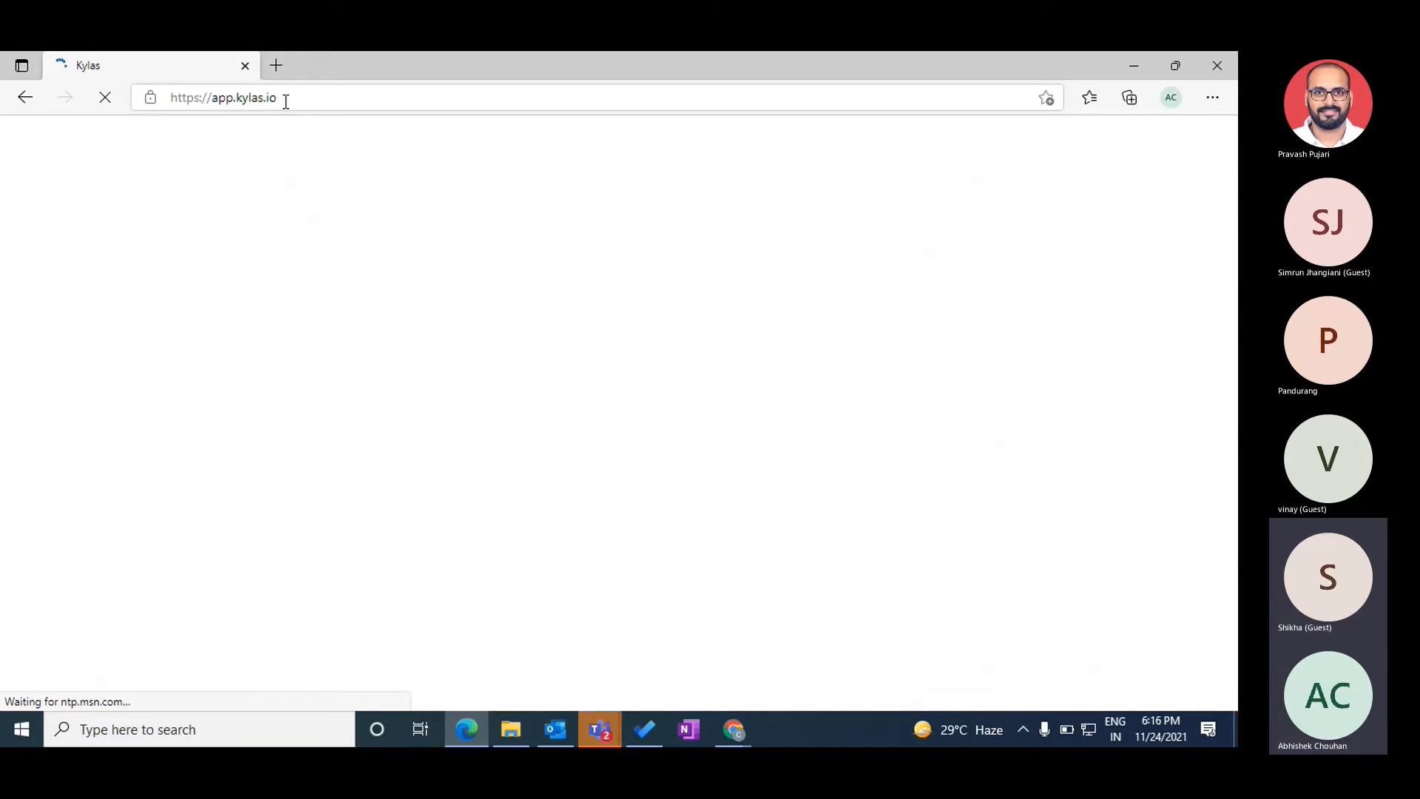
- Copy Test User's e-mail address from its record in the admin window
key(alt+Tab)
click(255, 491)
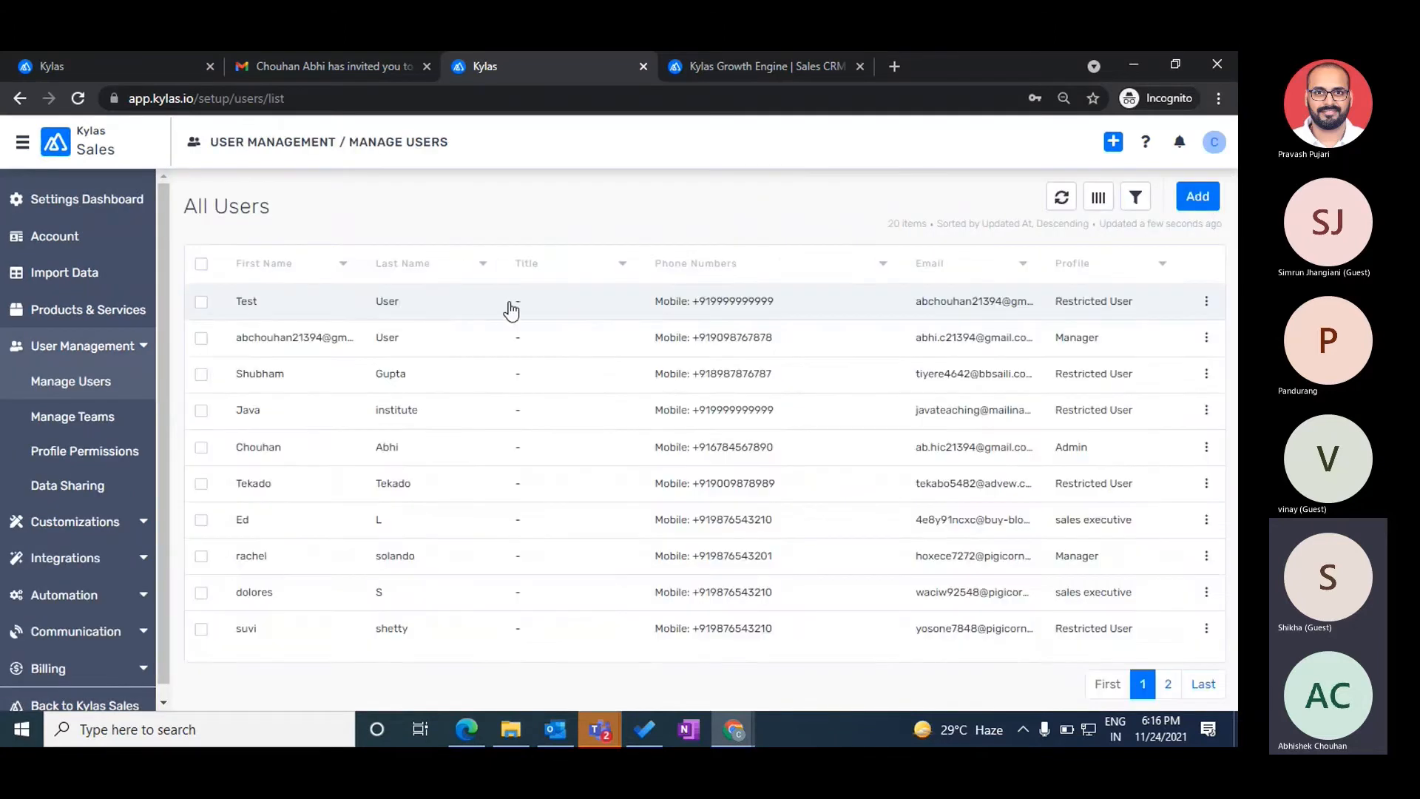
click(510, 308)
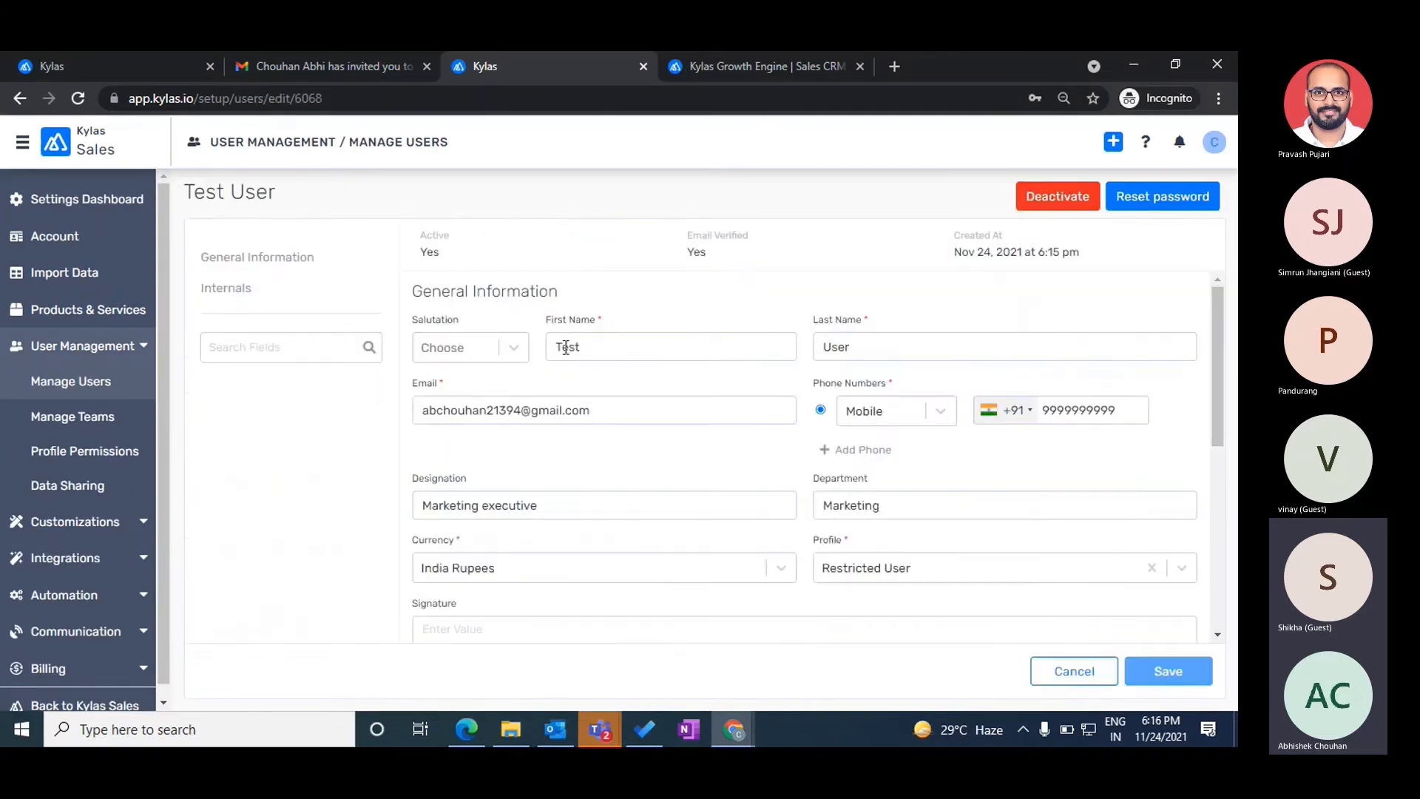
triple_click(526, 415)
key(ctrl+c)
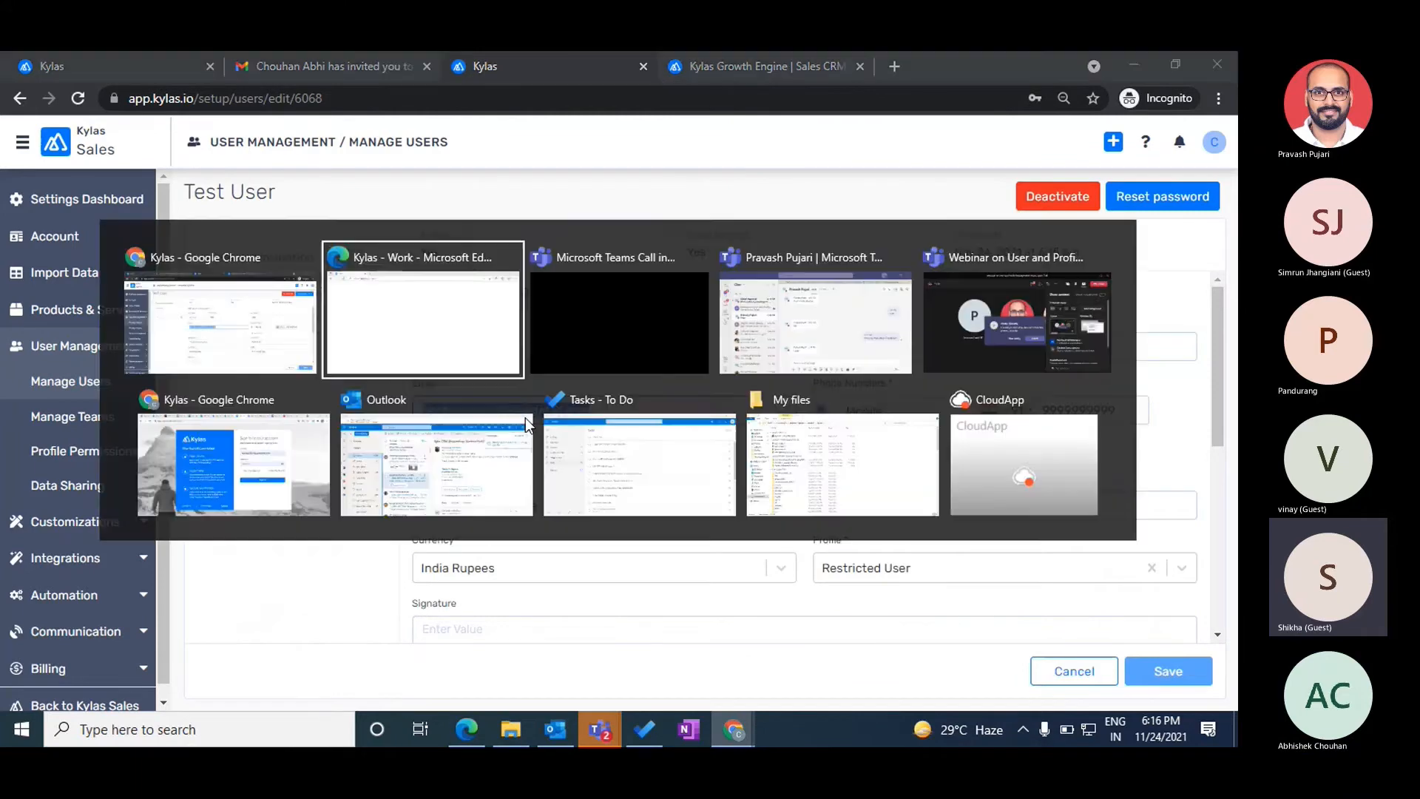
- Sign in as Test User with the copied e-mail and new password, letting Edge save it
key(alt+Tab)
triple_click(725, 286)
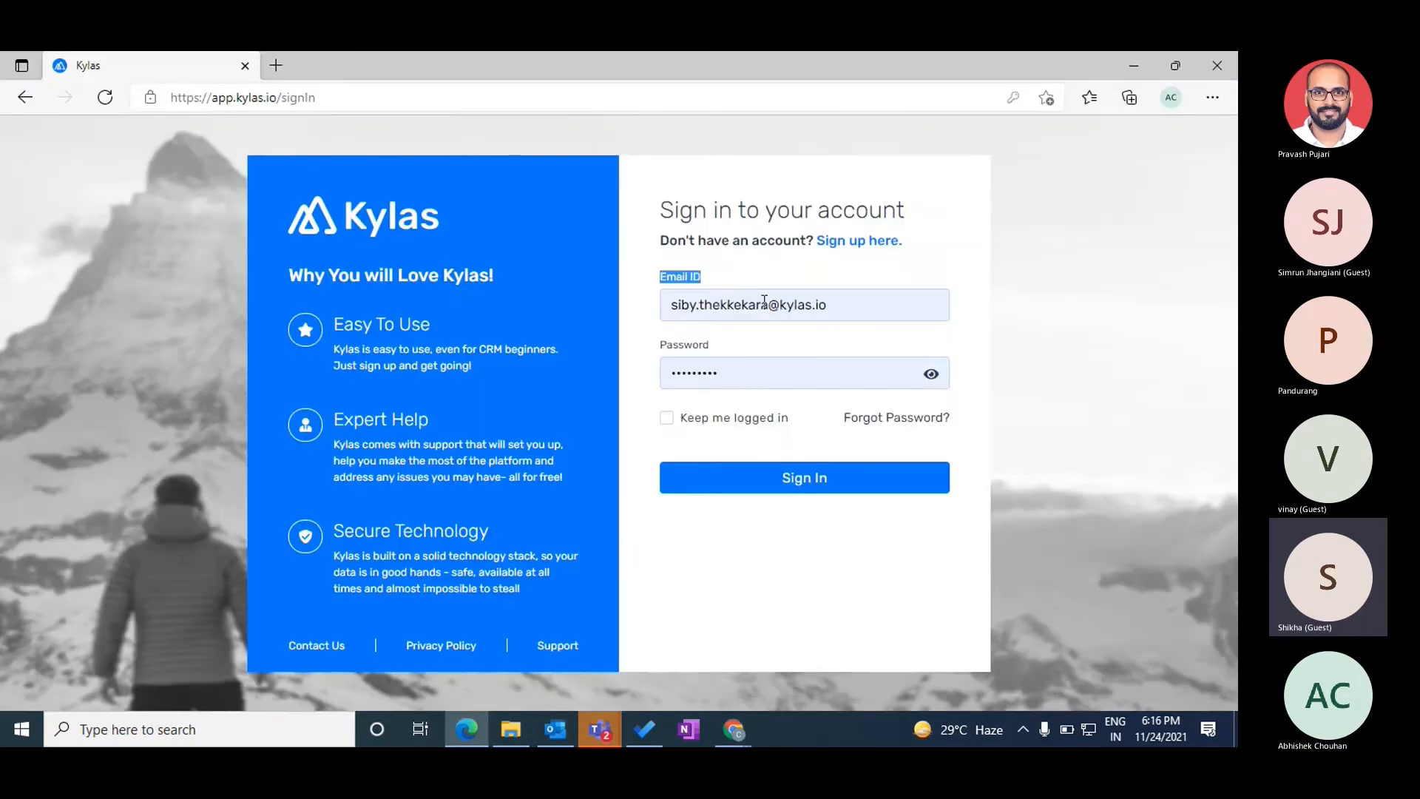
triple_click(764, 301)
key(ctrl+v)
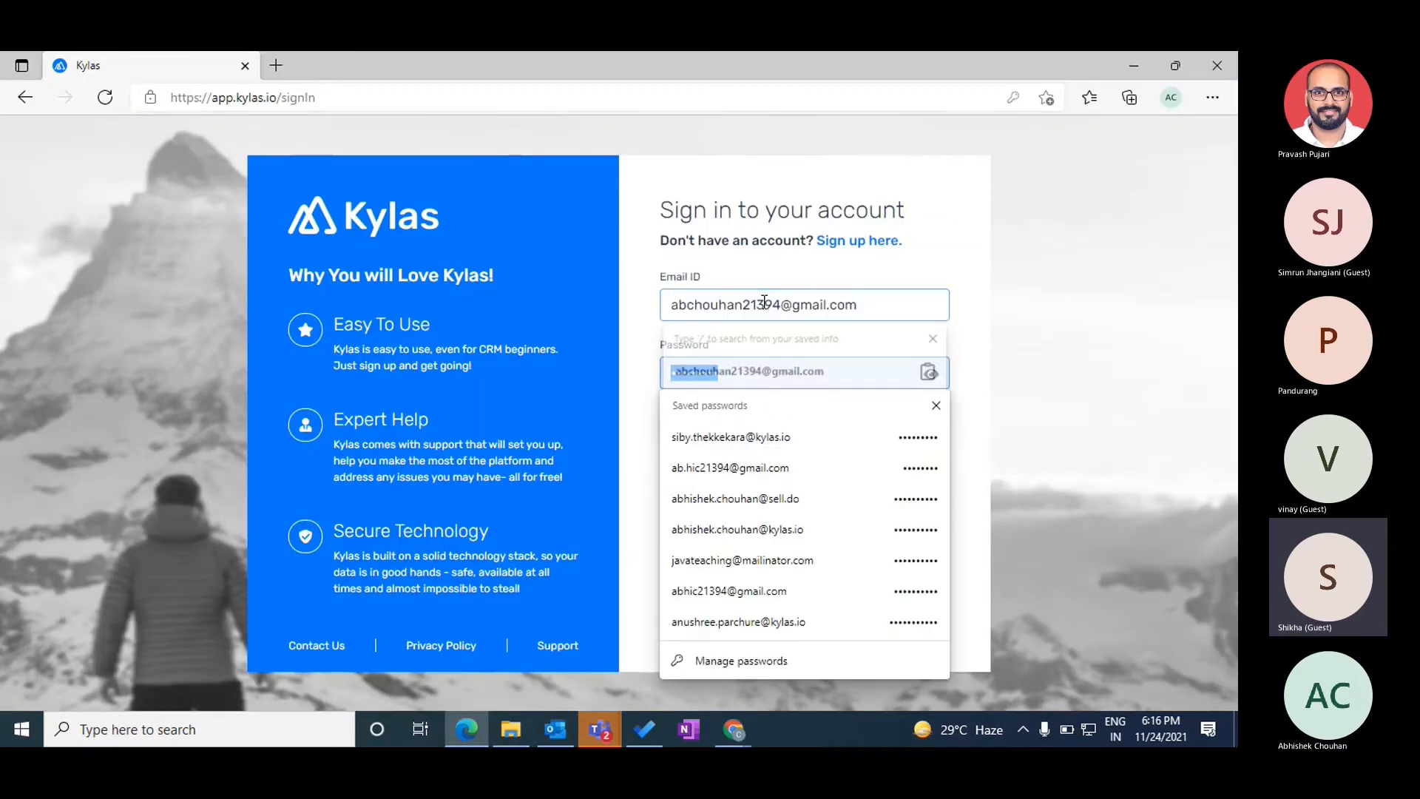
text(•••••••••)
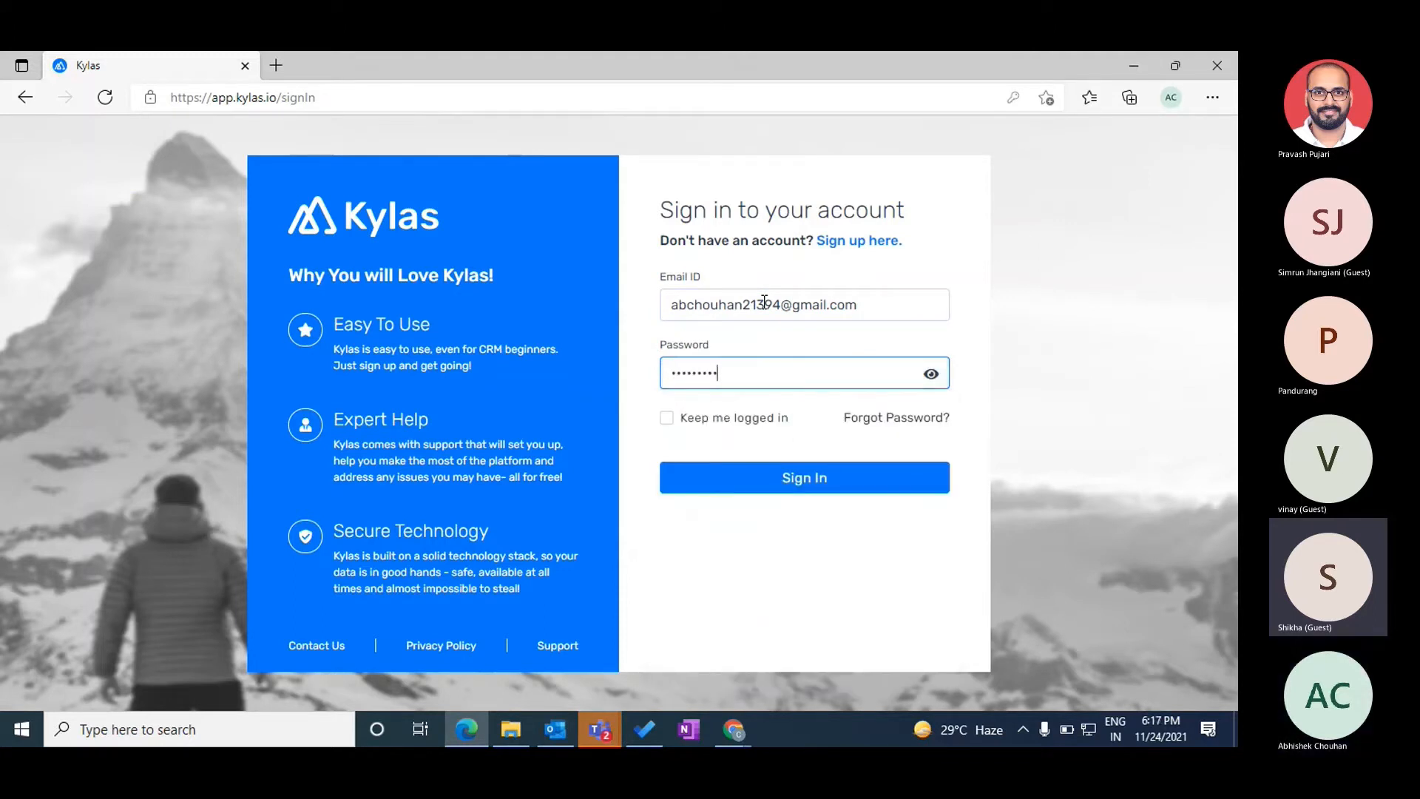
text(•)
click(802, 477)
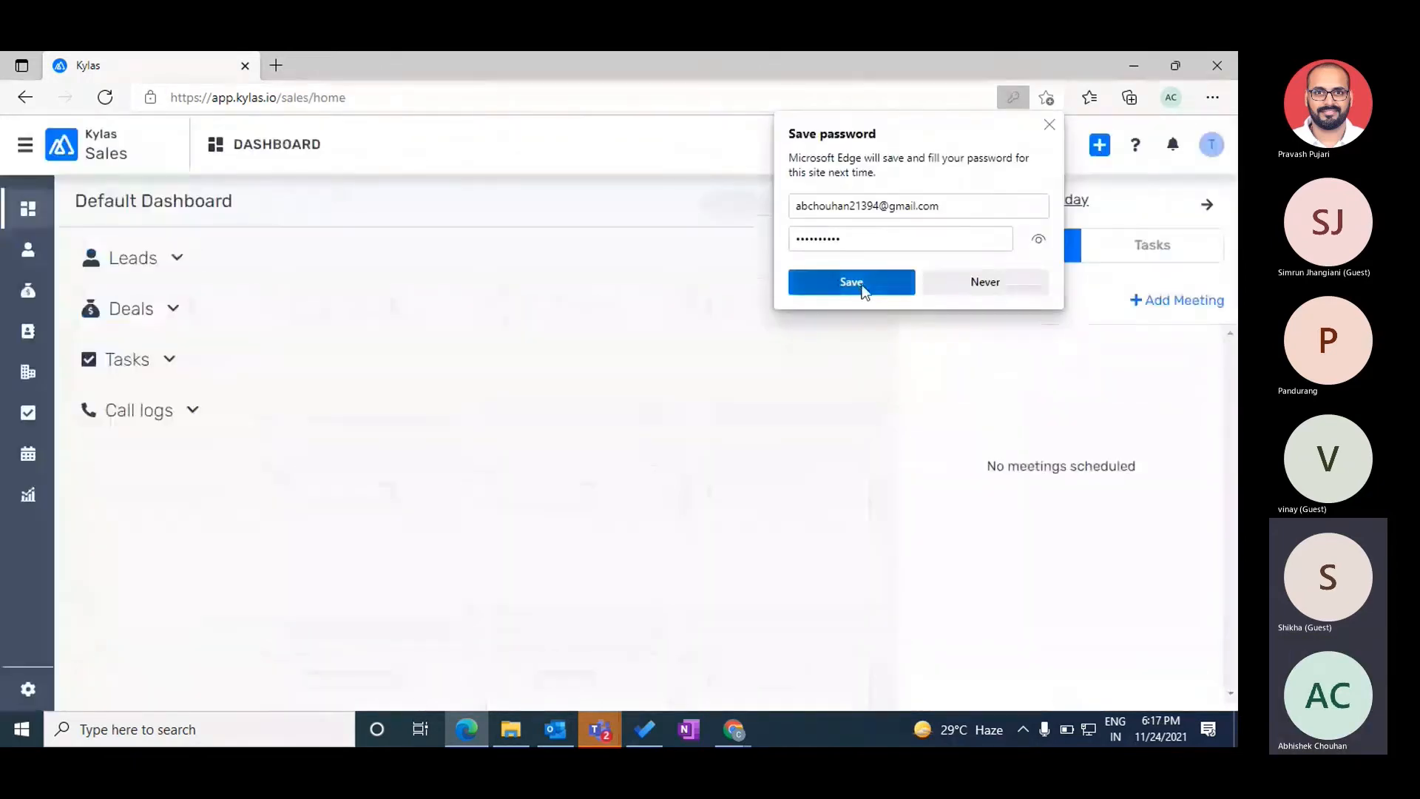
click(851, 282)
key(alt+Tab)
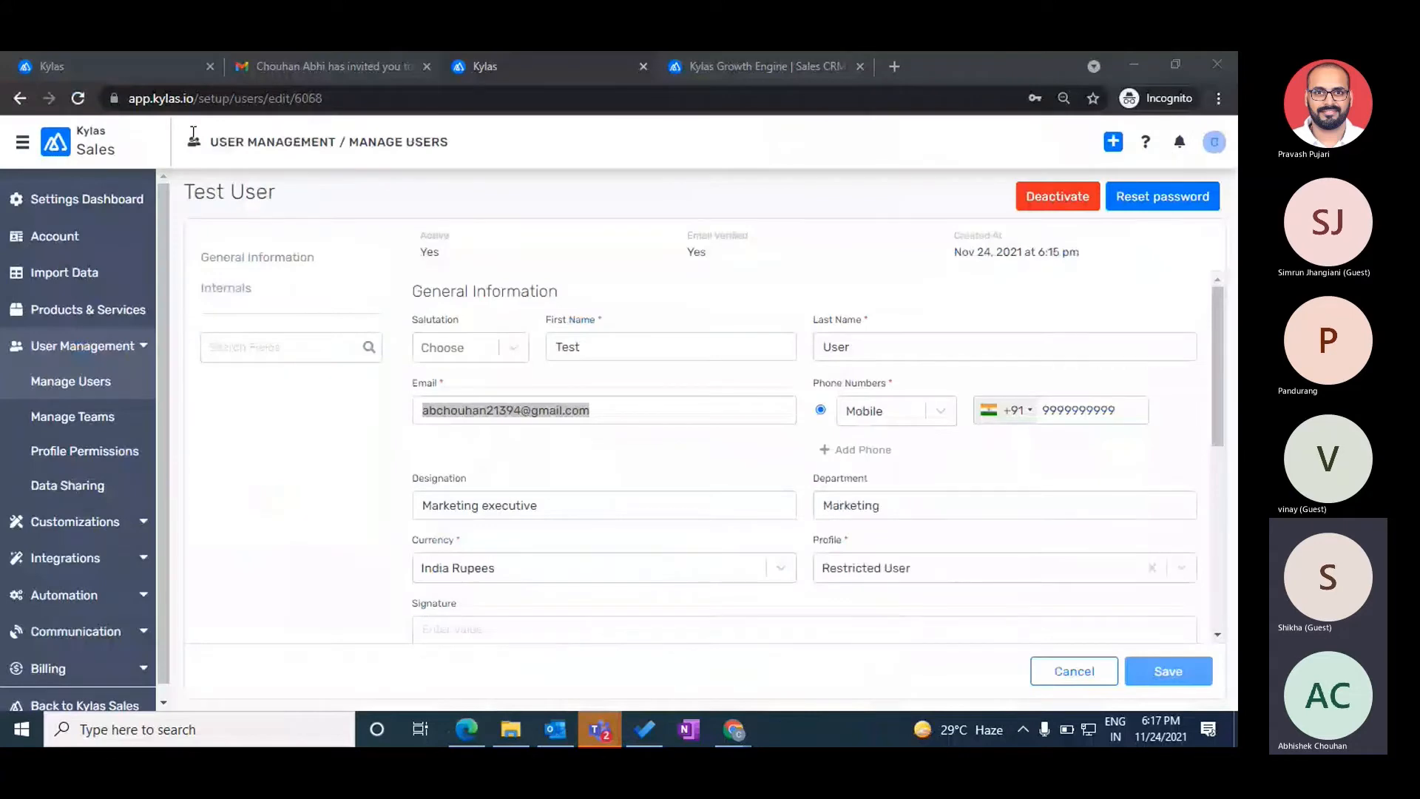
click(472, 372)
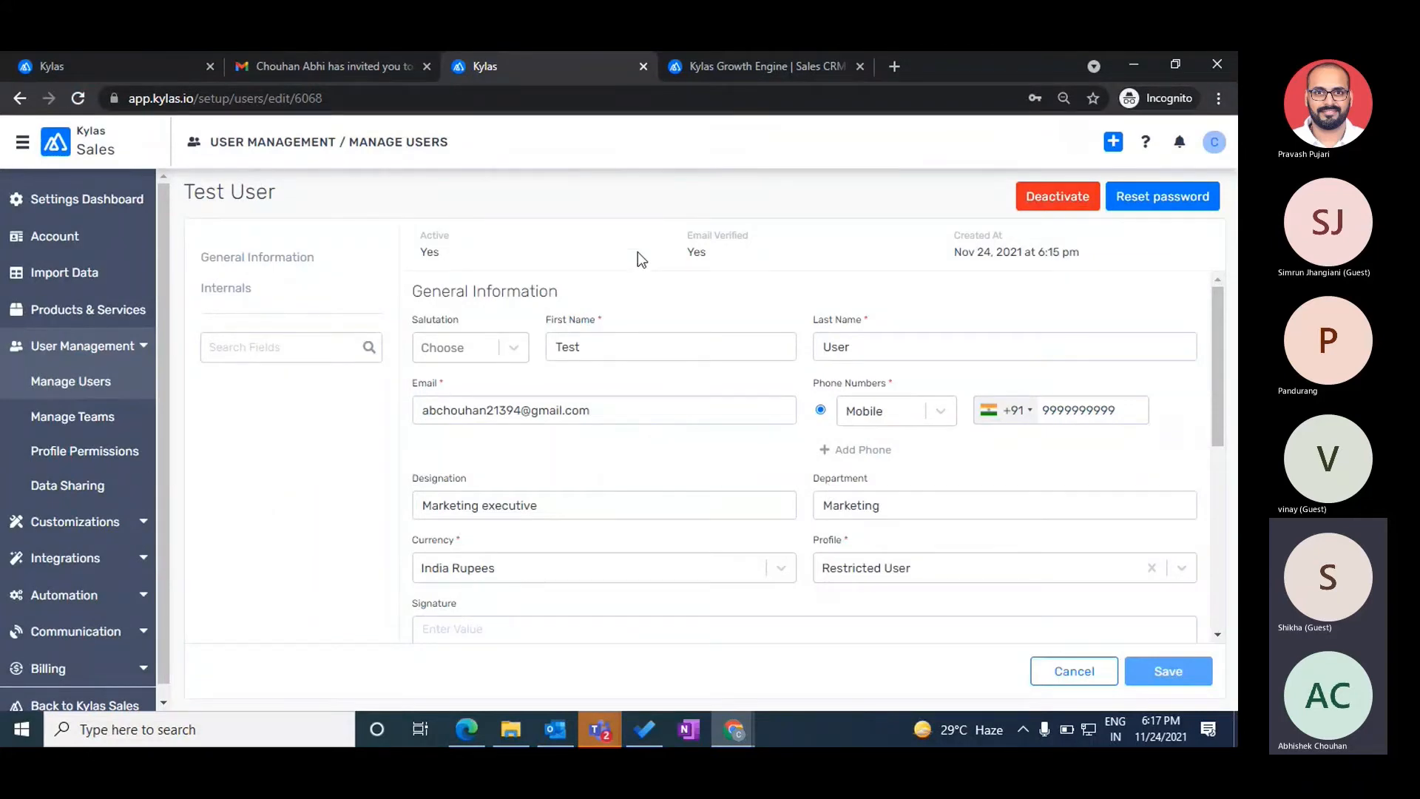
drag(684, 241, 764, 243)
double_click(696, 251)
click(785, 213)
click(20, 98)
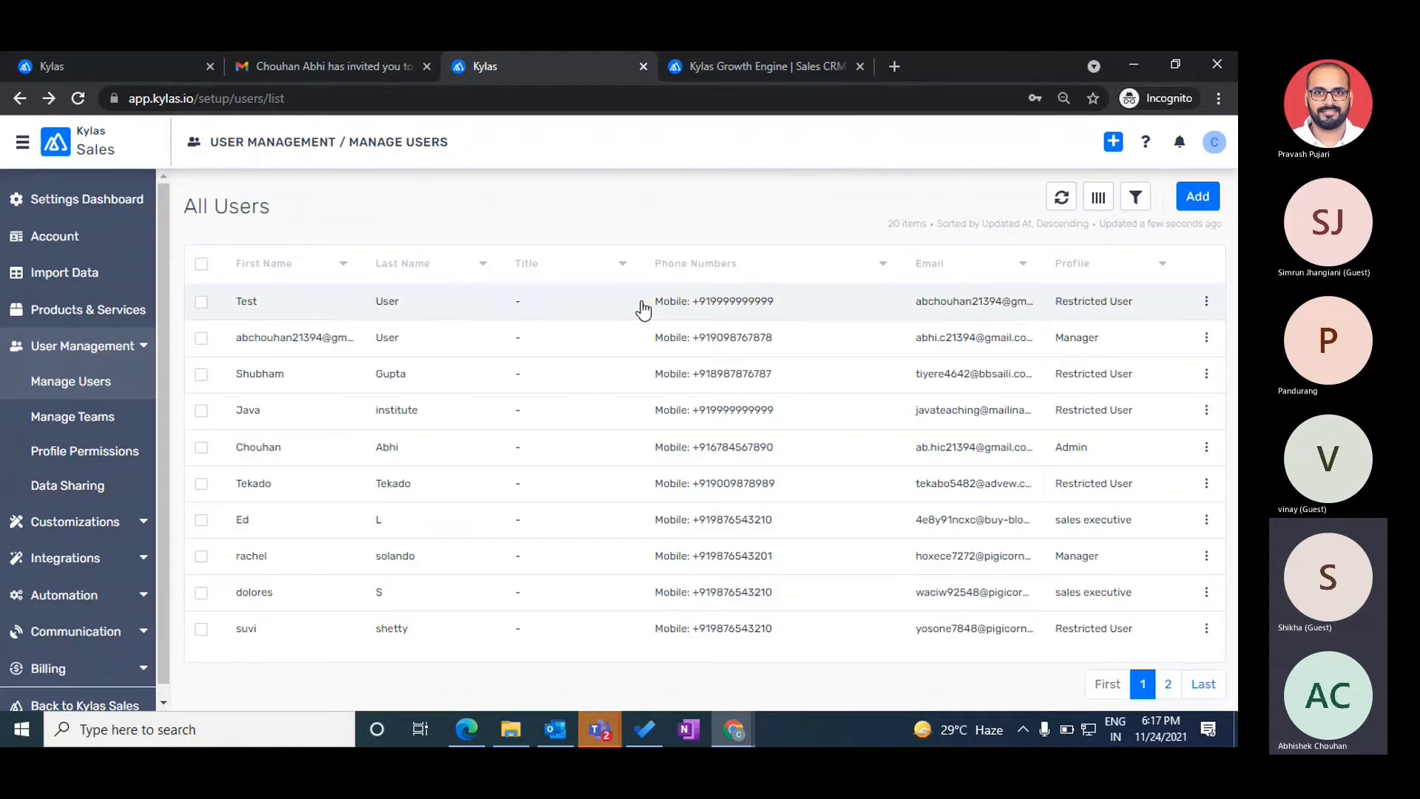
click(693, 307)
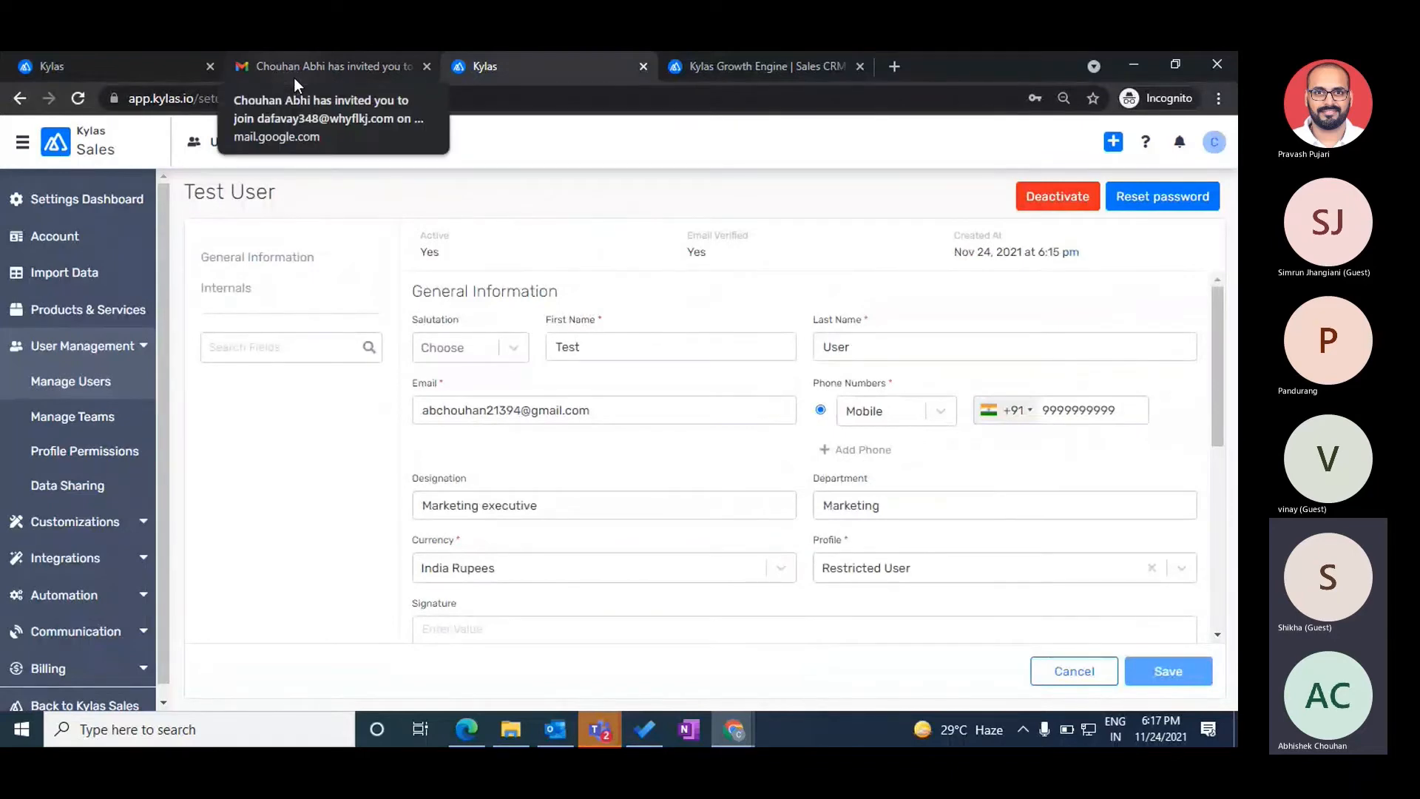
click(467, 729)
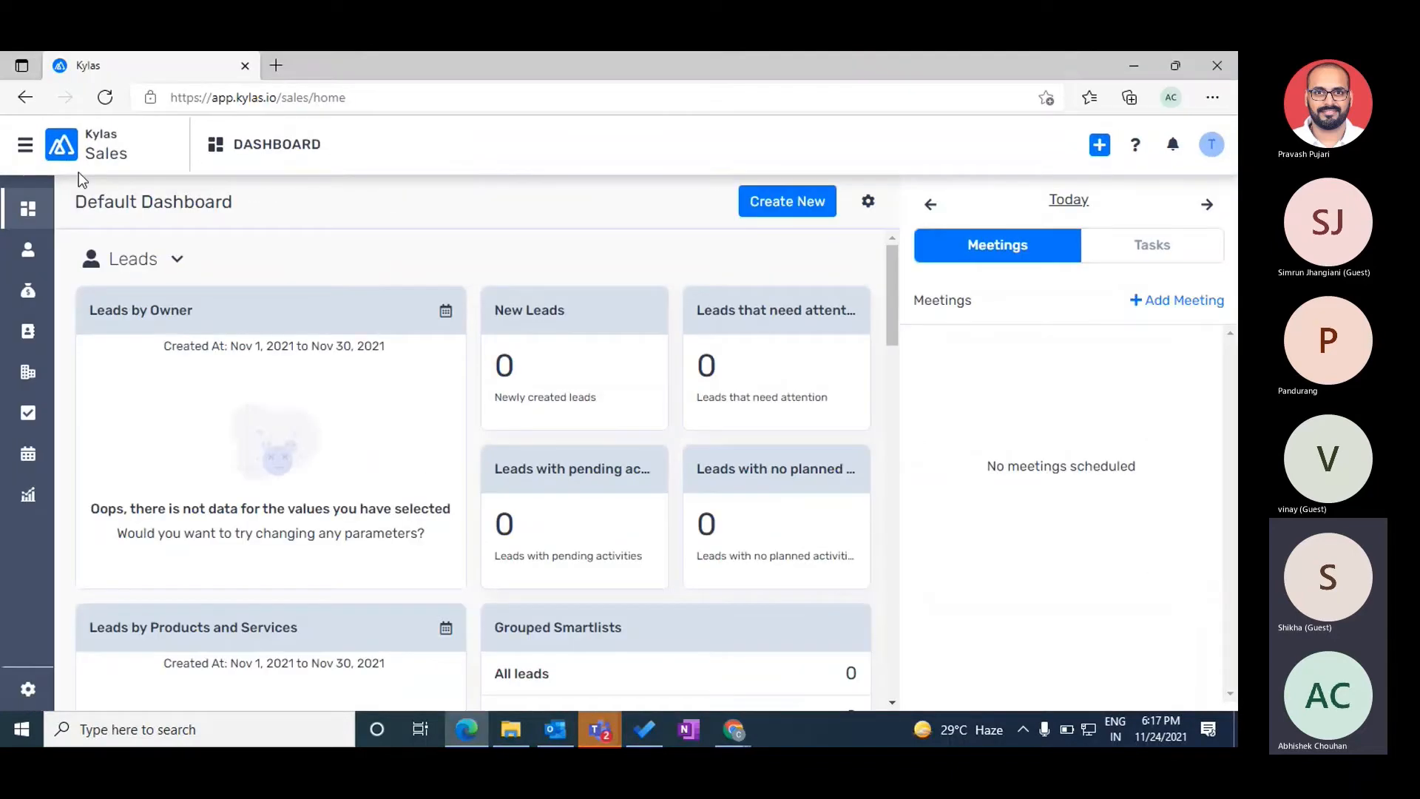
click(22, 255)
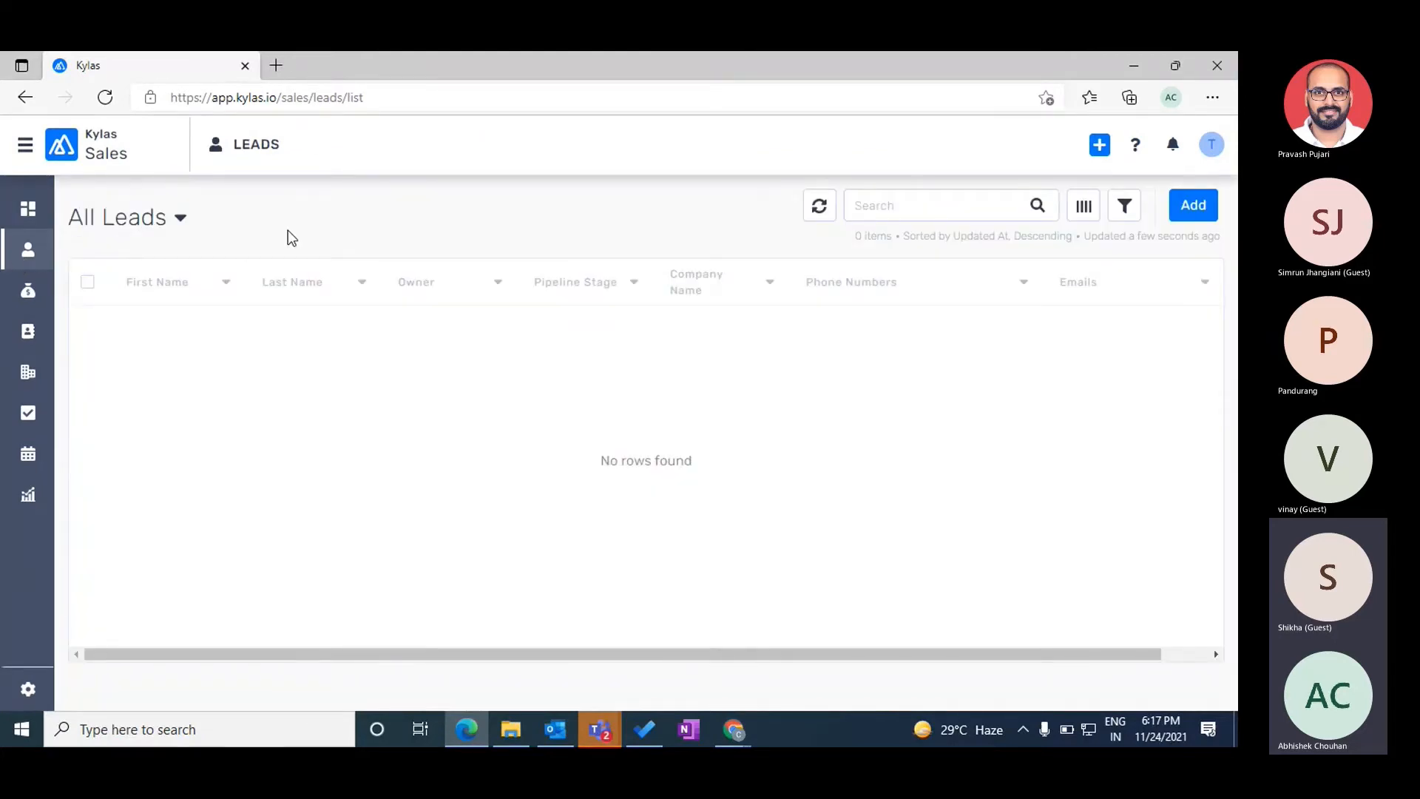
key(alt+Tab)
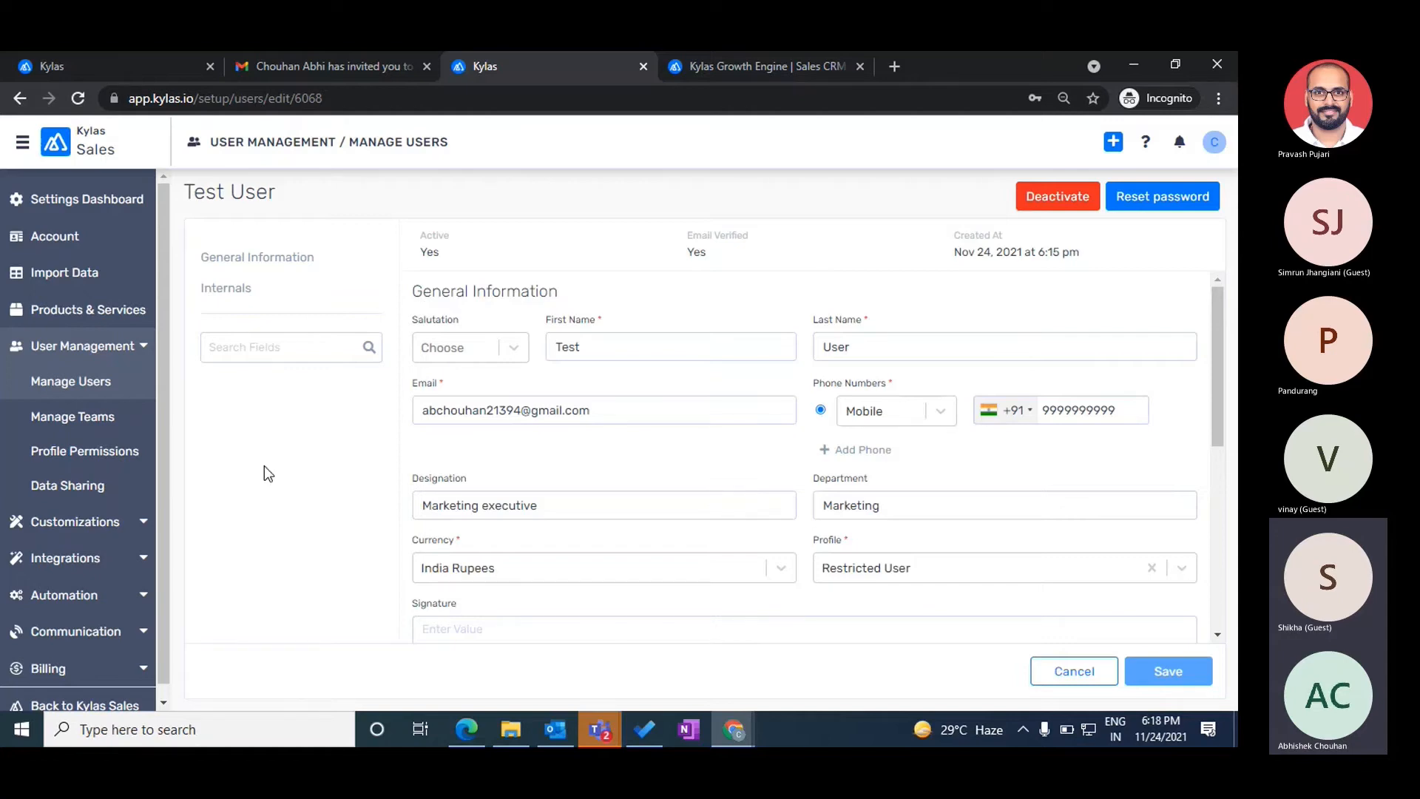
- Try to create a team named 'Marketing Team' from Manage Teams
click(74, 419)
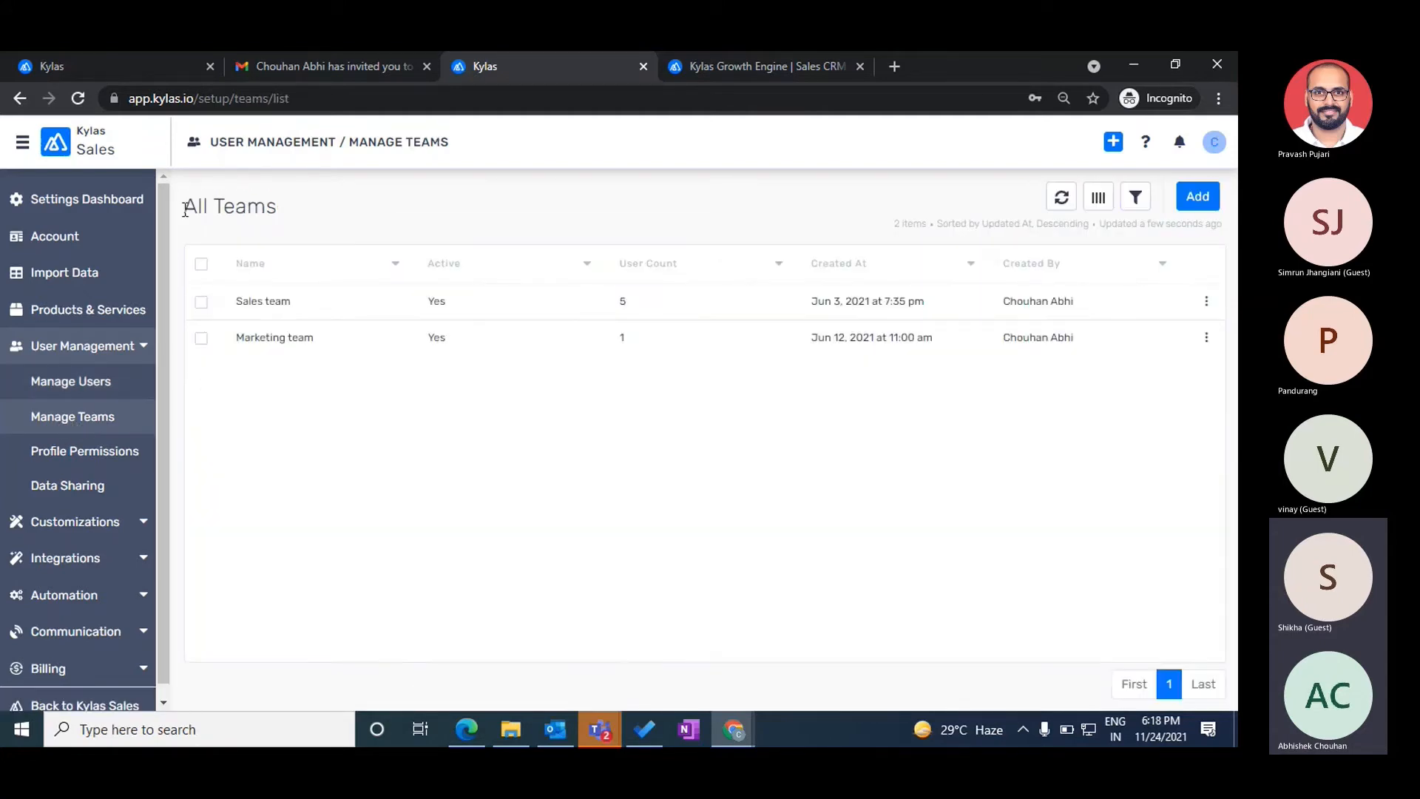
click(1199, 196)
click(446, 294)
text(Marketing Team)
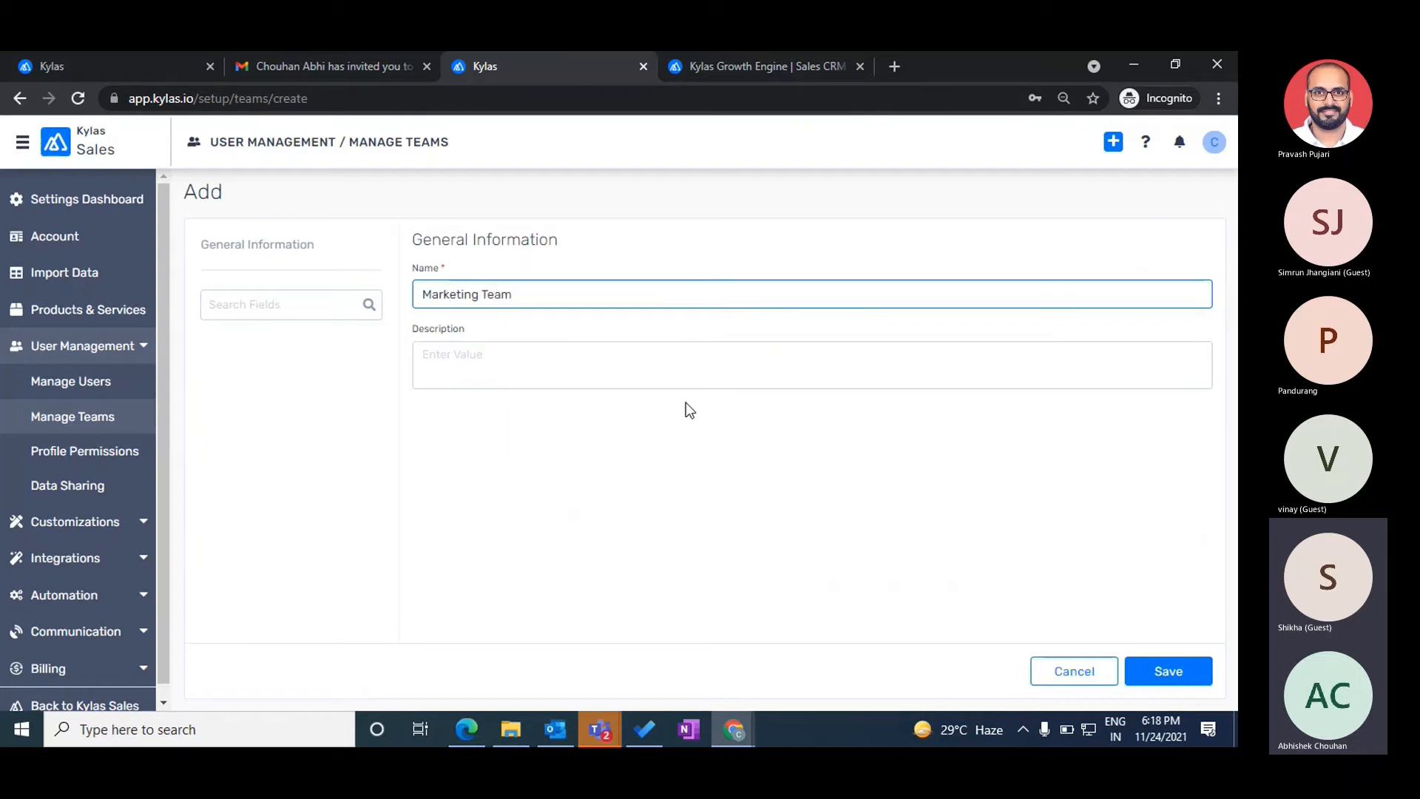
click(1158, 672)
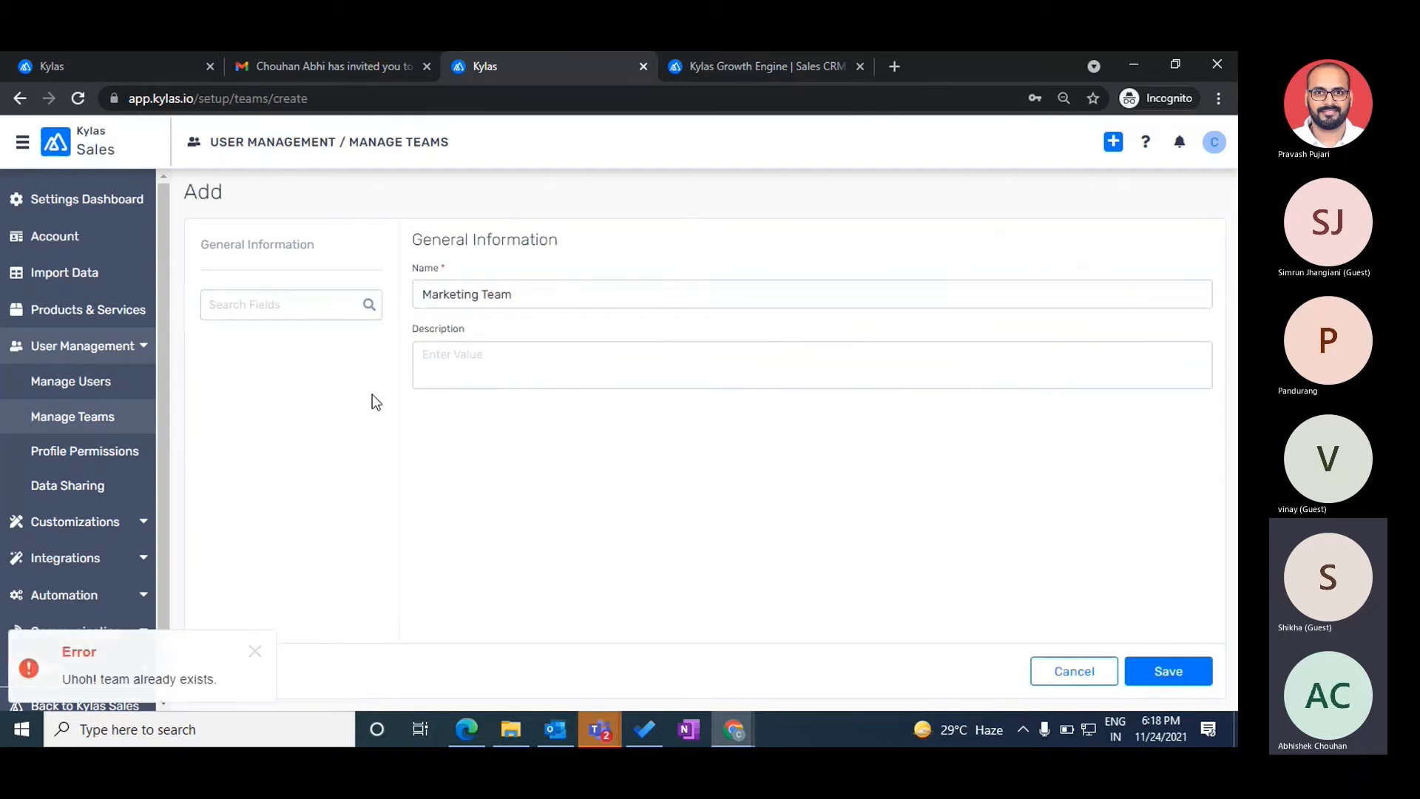
- Rename the team to 'Marketing exec team', save it, and return to the teams list
click(542, 295)
key(BackSpace)
key(BackSpace)
key(BackSpace)
key(BackSpace)
text(exec team)
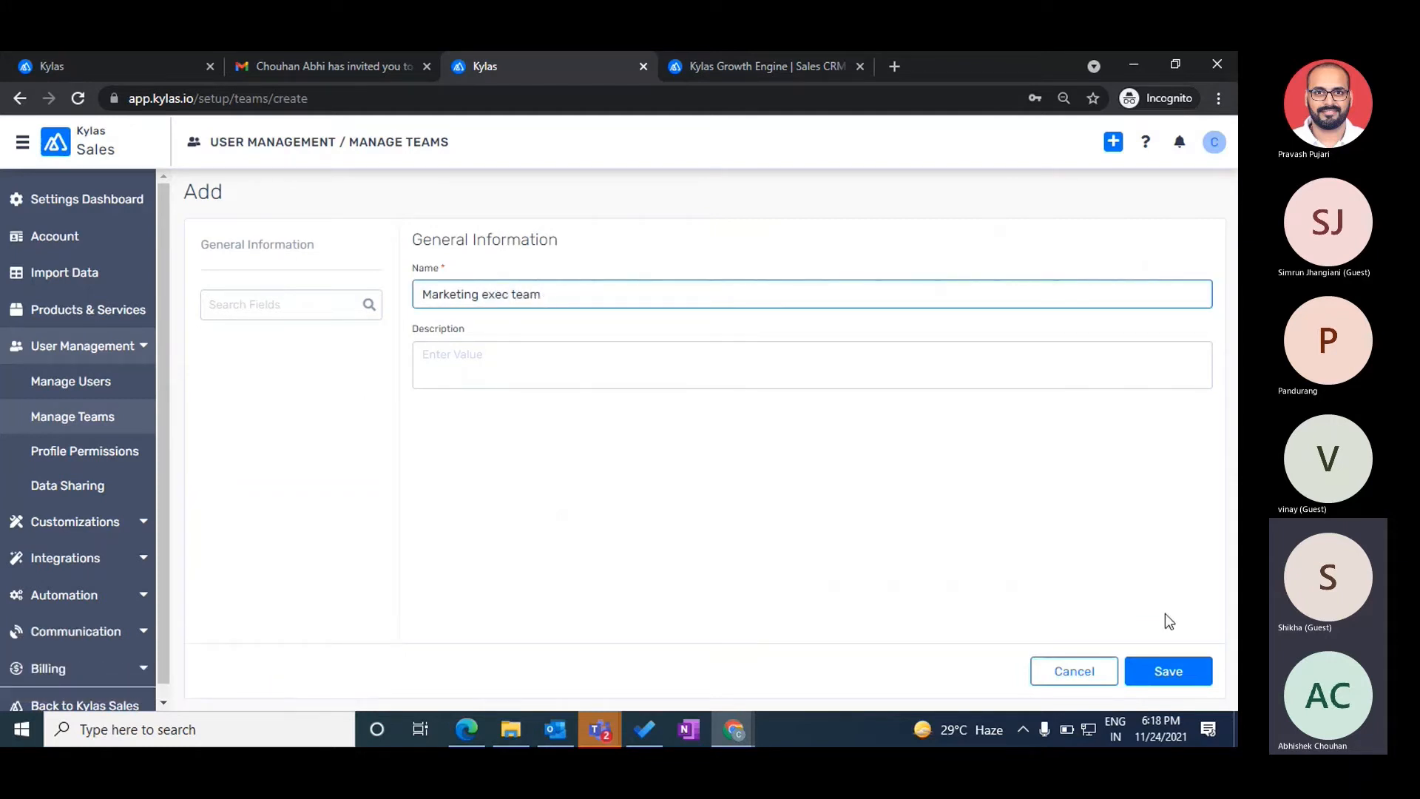
click(1163, 669)
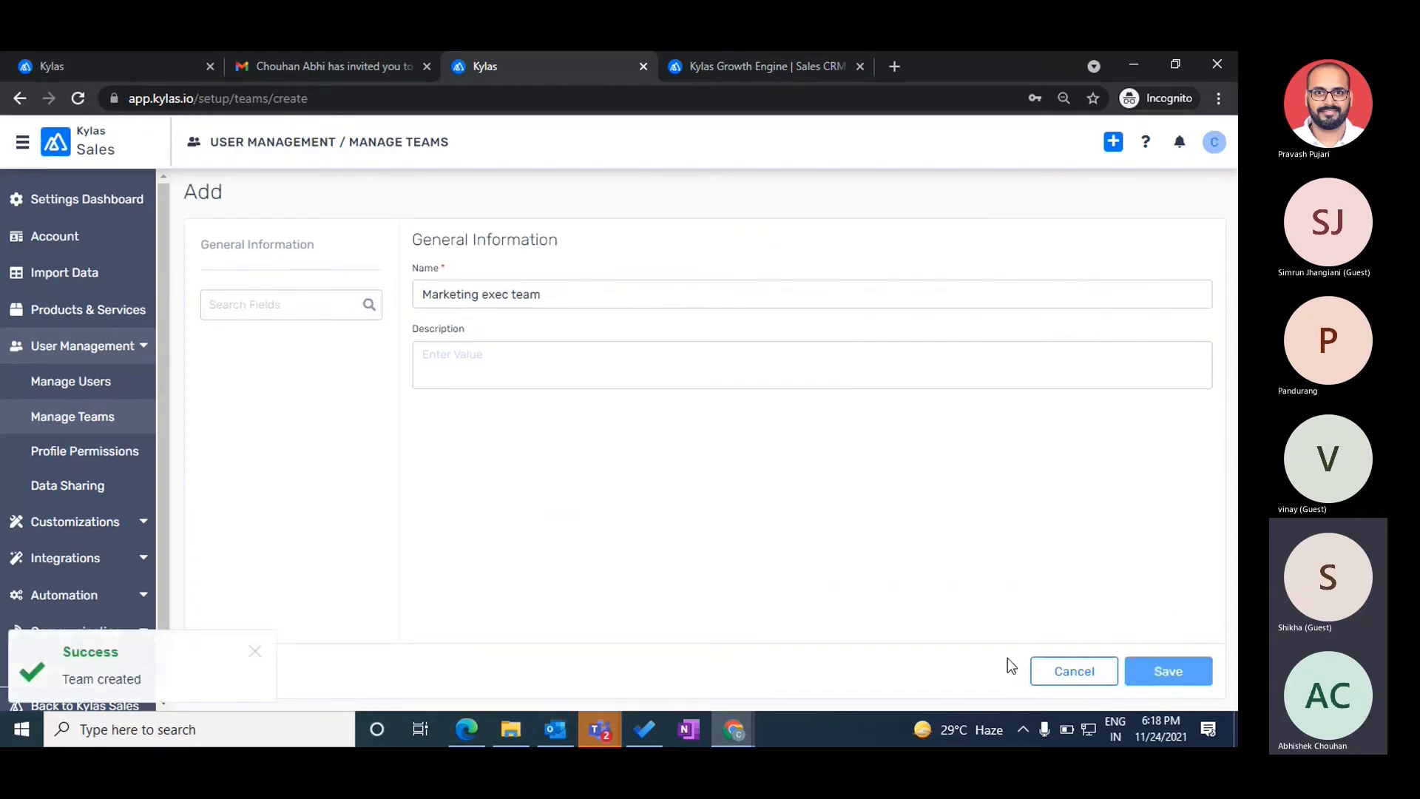
click(1069, 670)
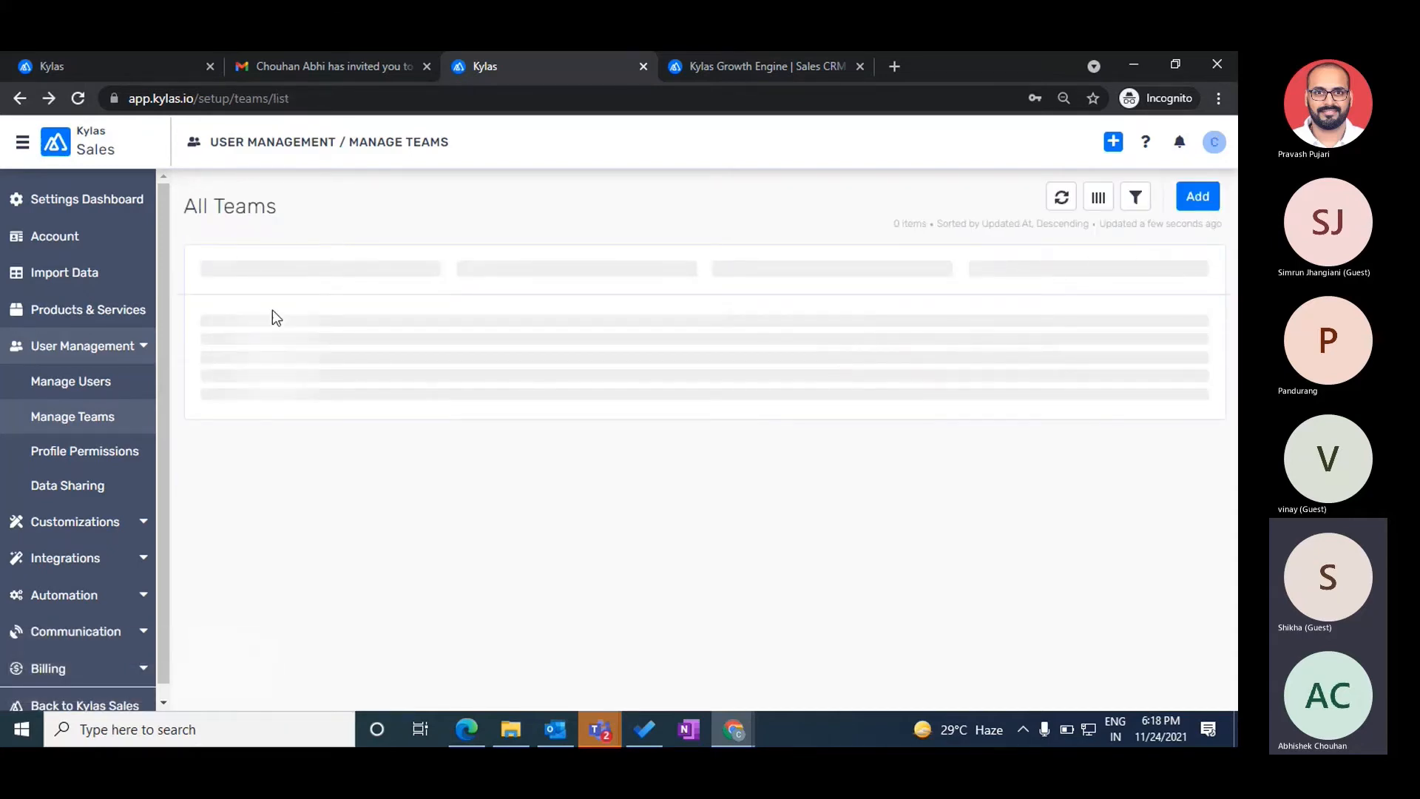
- Assign Test User to the Marketing exec team, save, and return to its details page
click(328, 300)
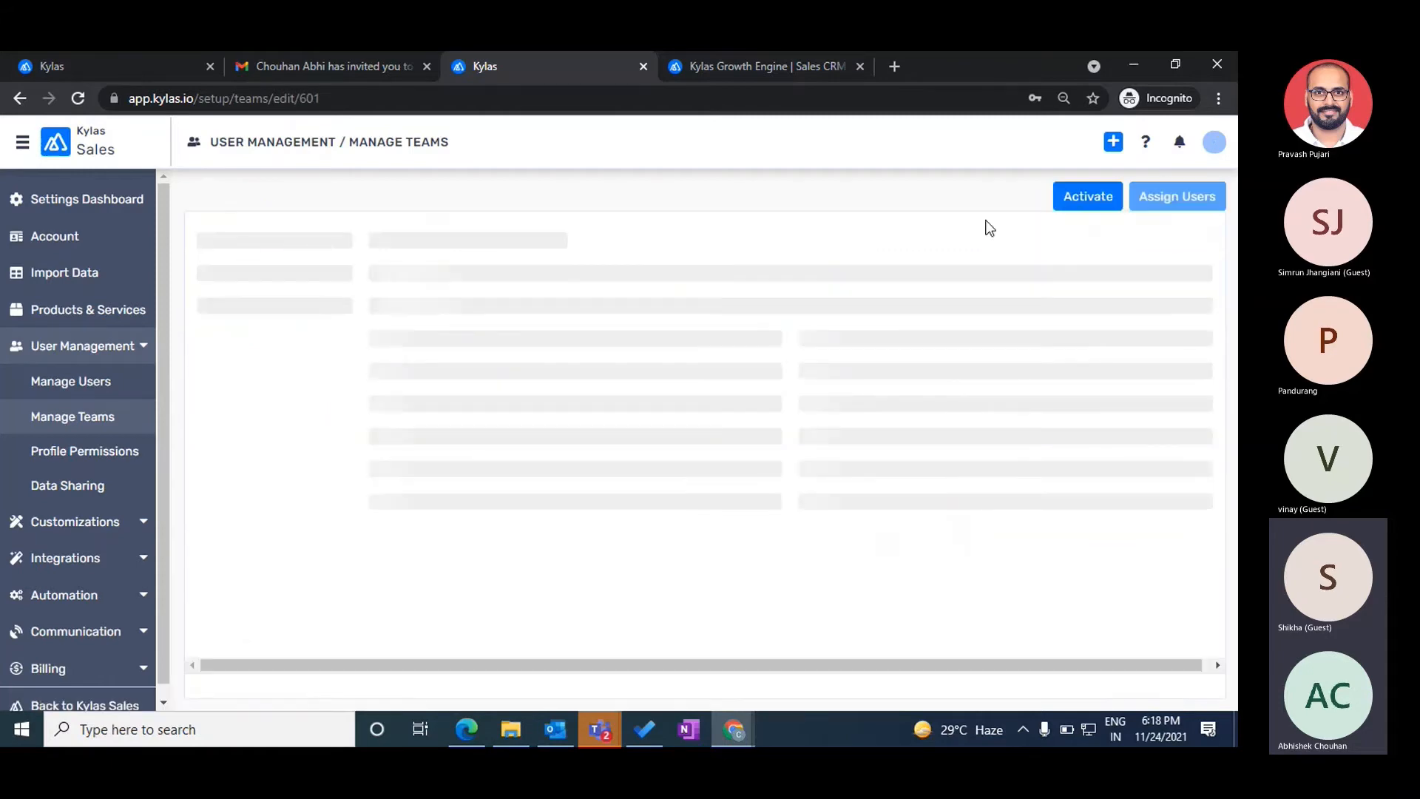
click(1171, 214)
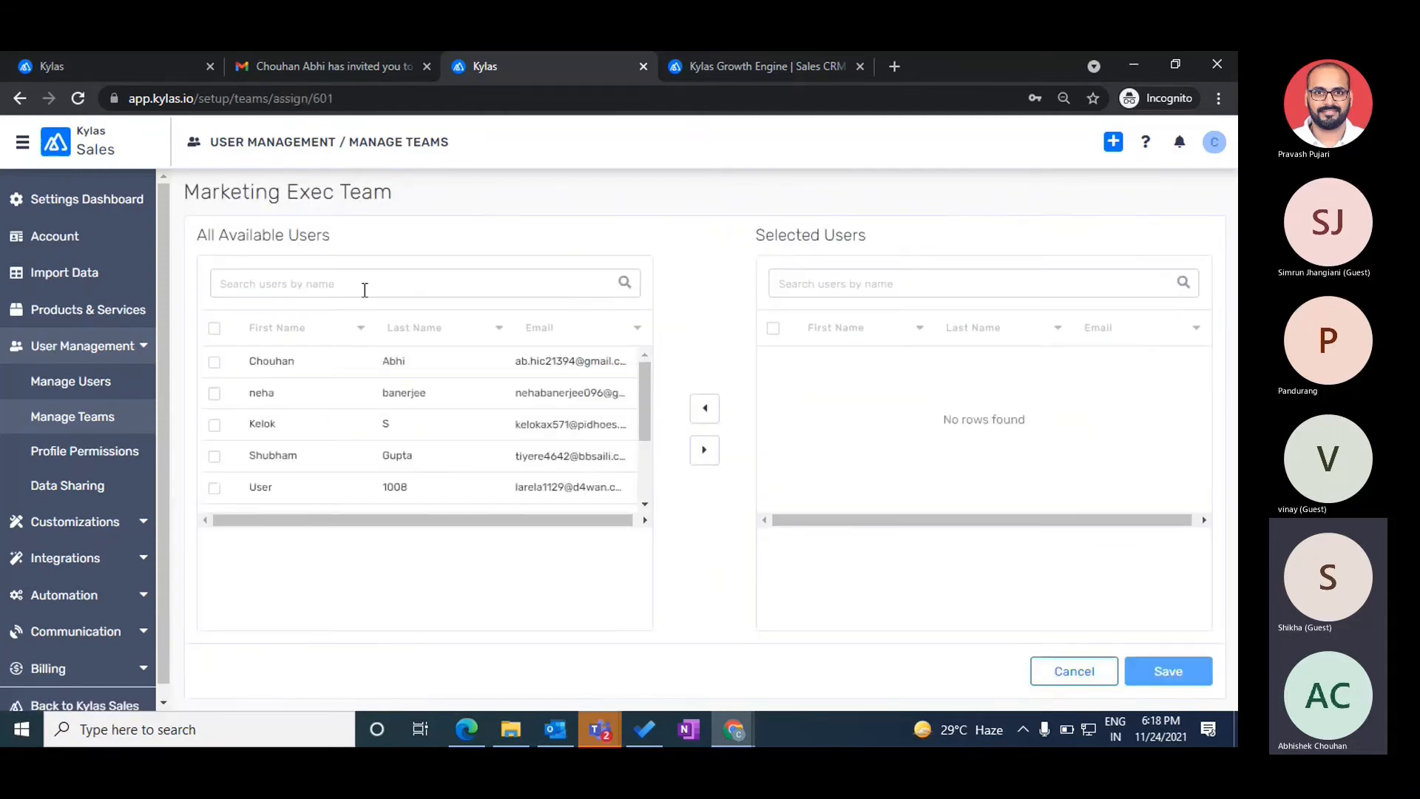
click(321, 281)
text(tes)
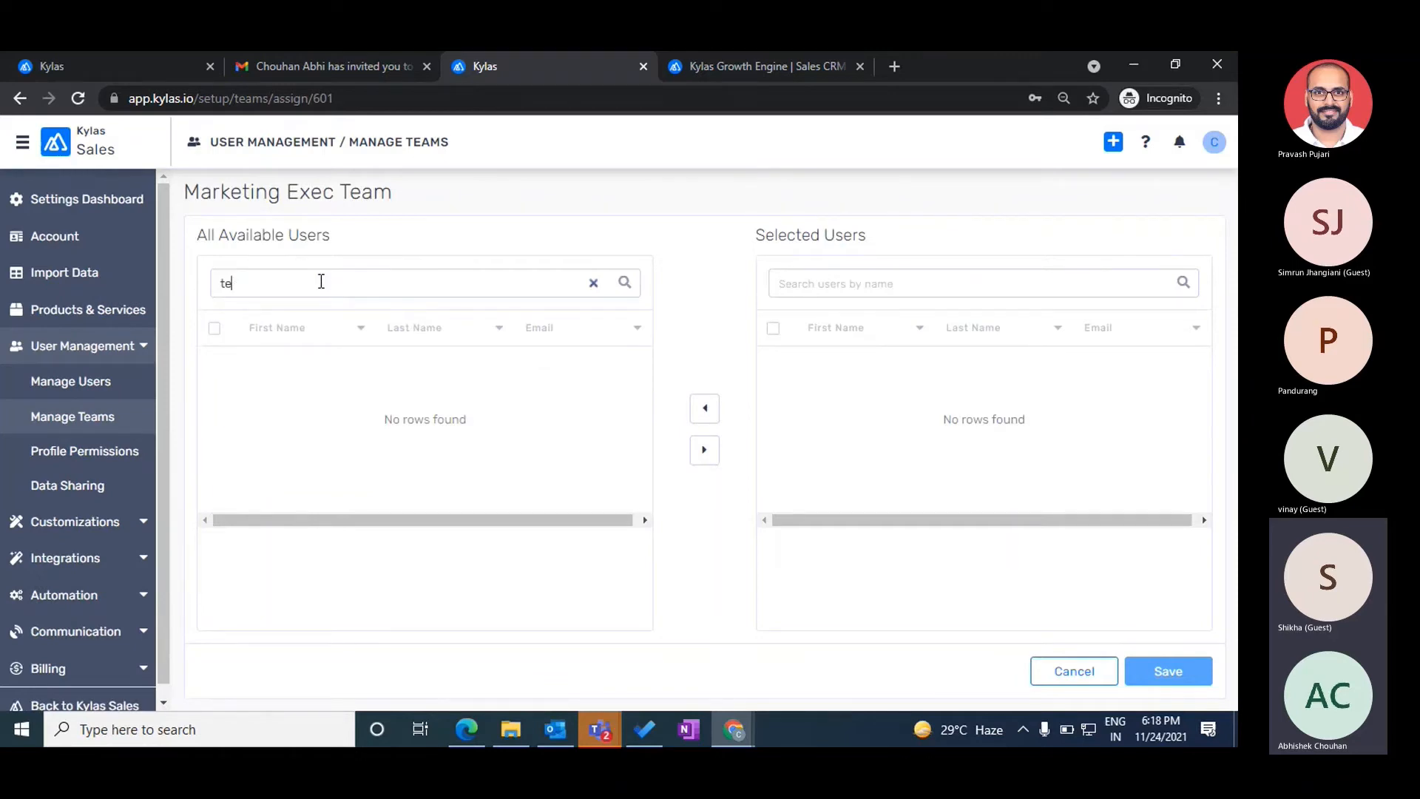
key(BackSpace)
key(BackSpace)
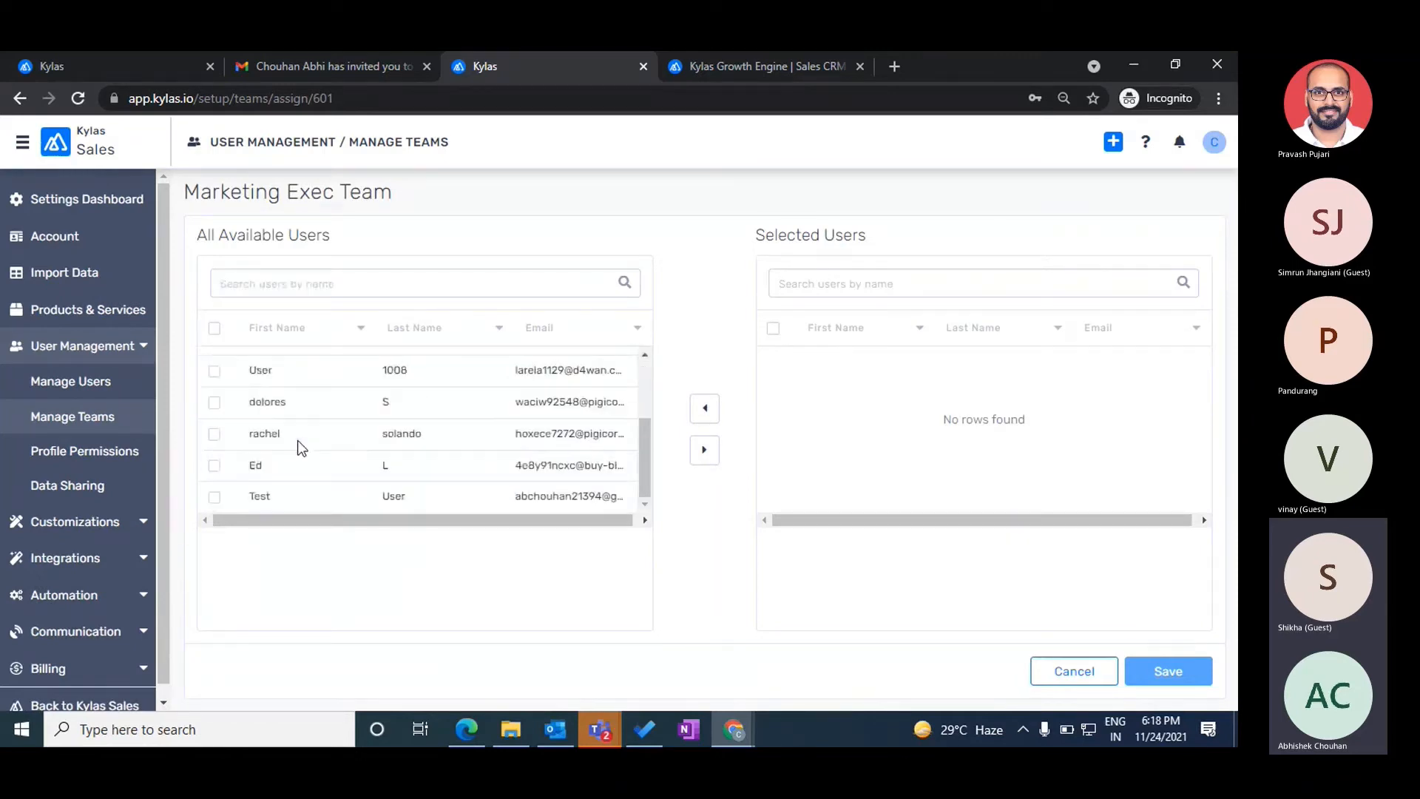
click(214, 497)
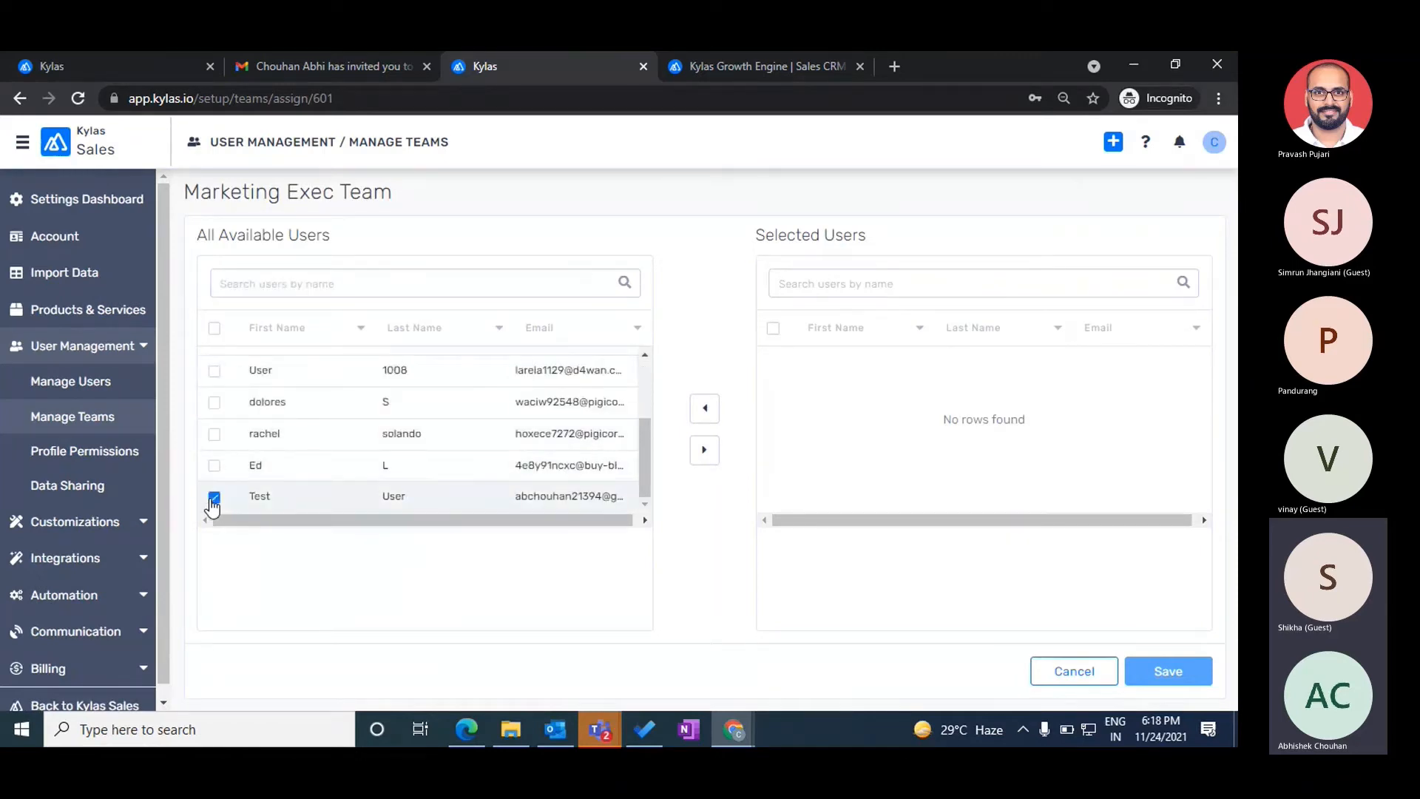
click(704, 451)
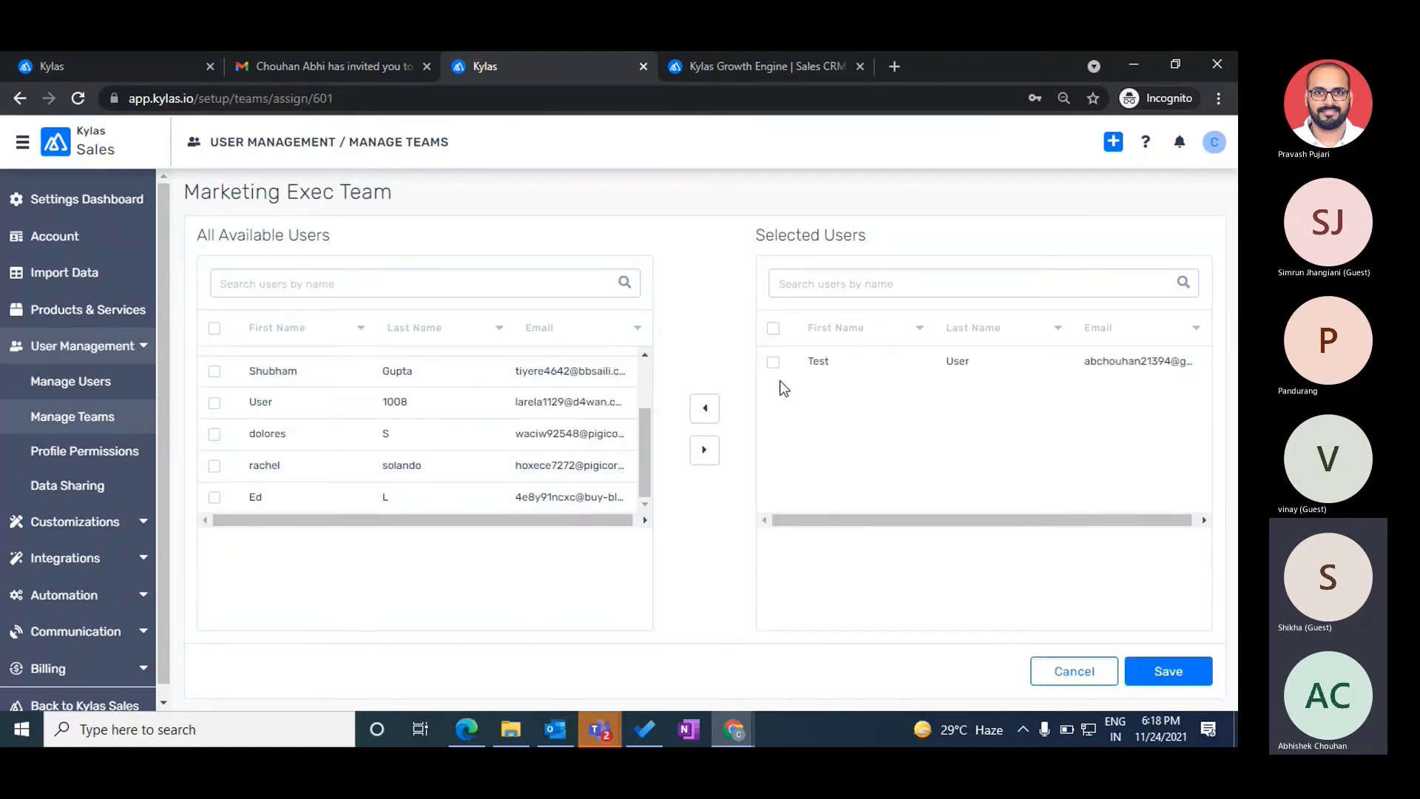
click(1163, 682)
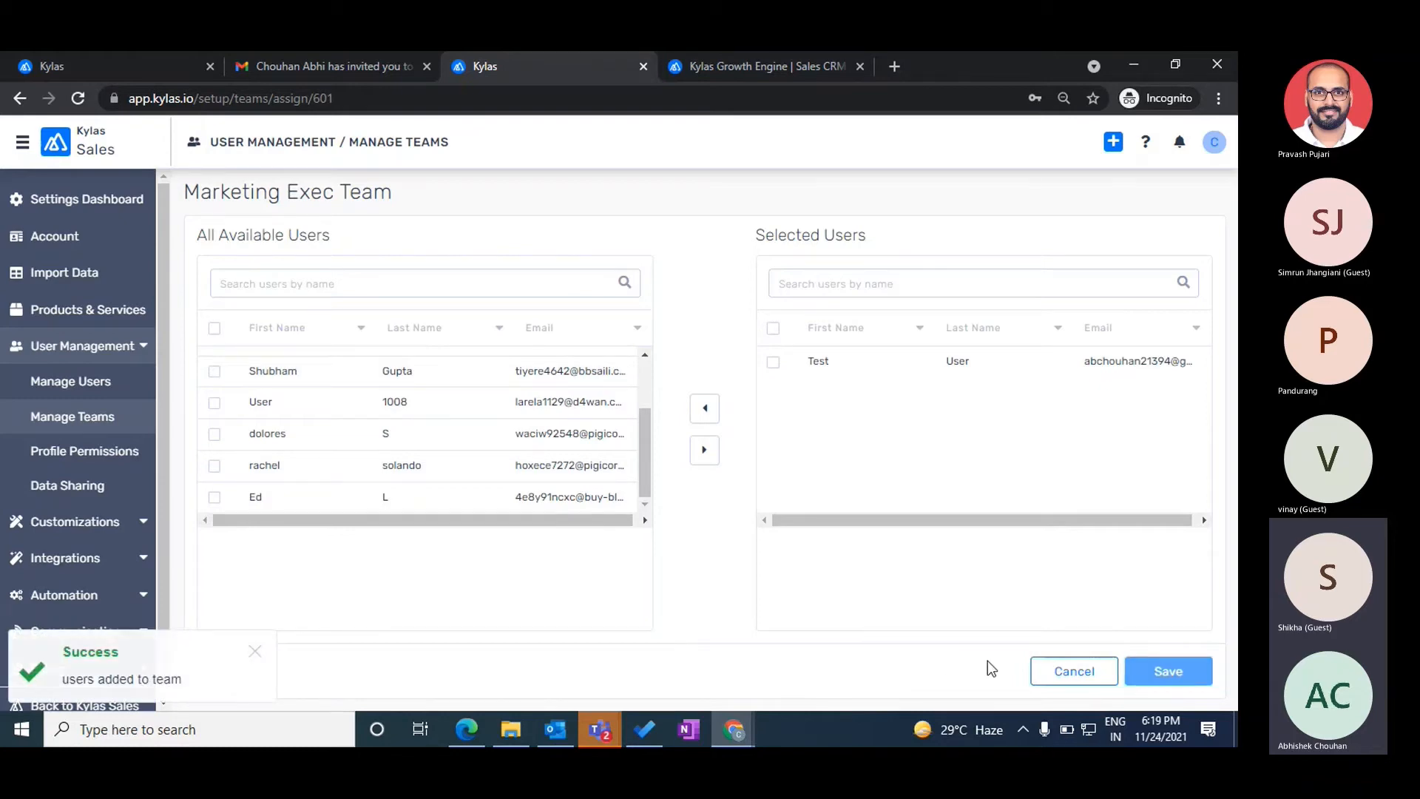
click(1070, 670)
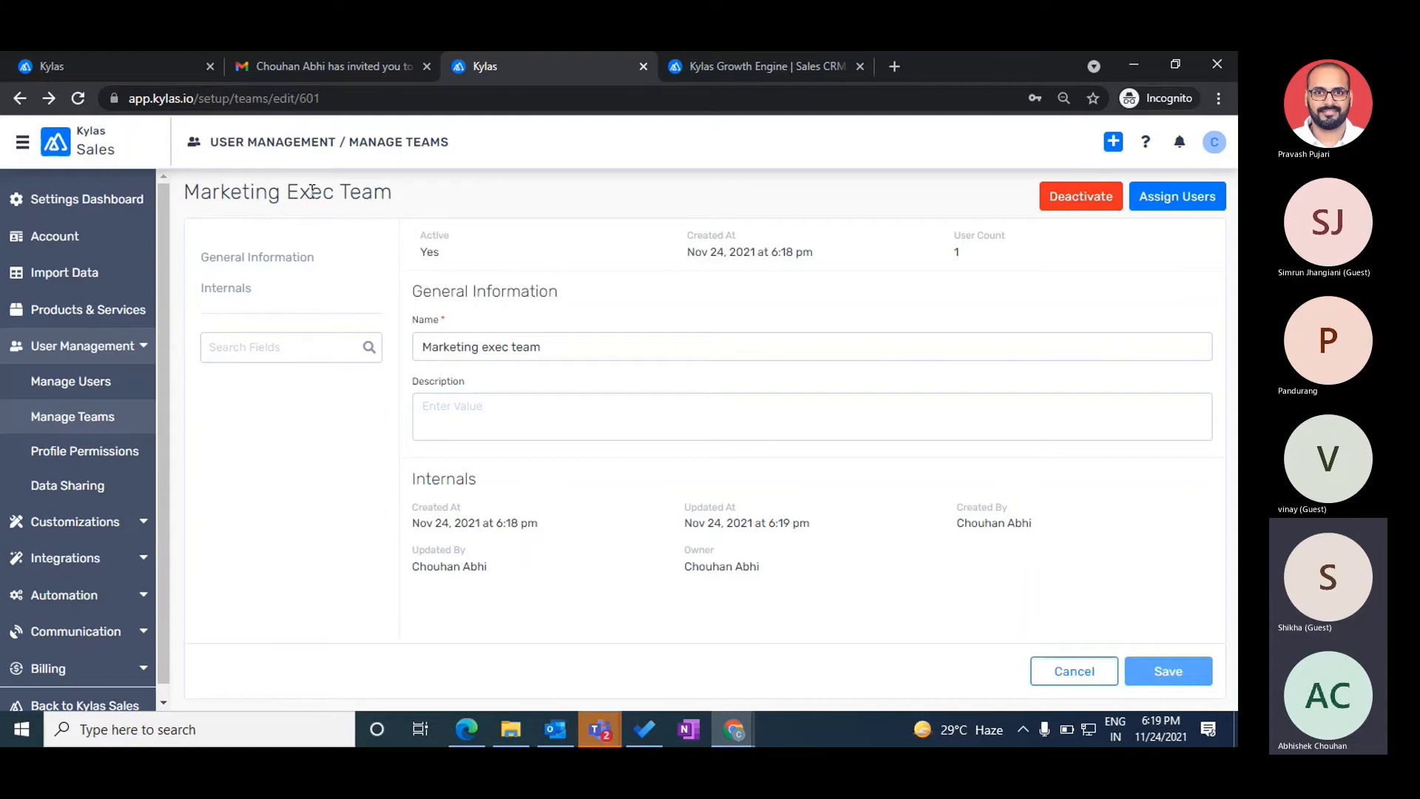
- Open All Profile Permissions, listing five profiles, including the system Admin and Restricted User profiles
click(71, 382)
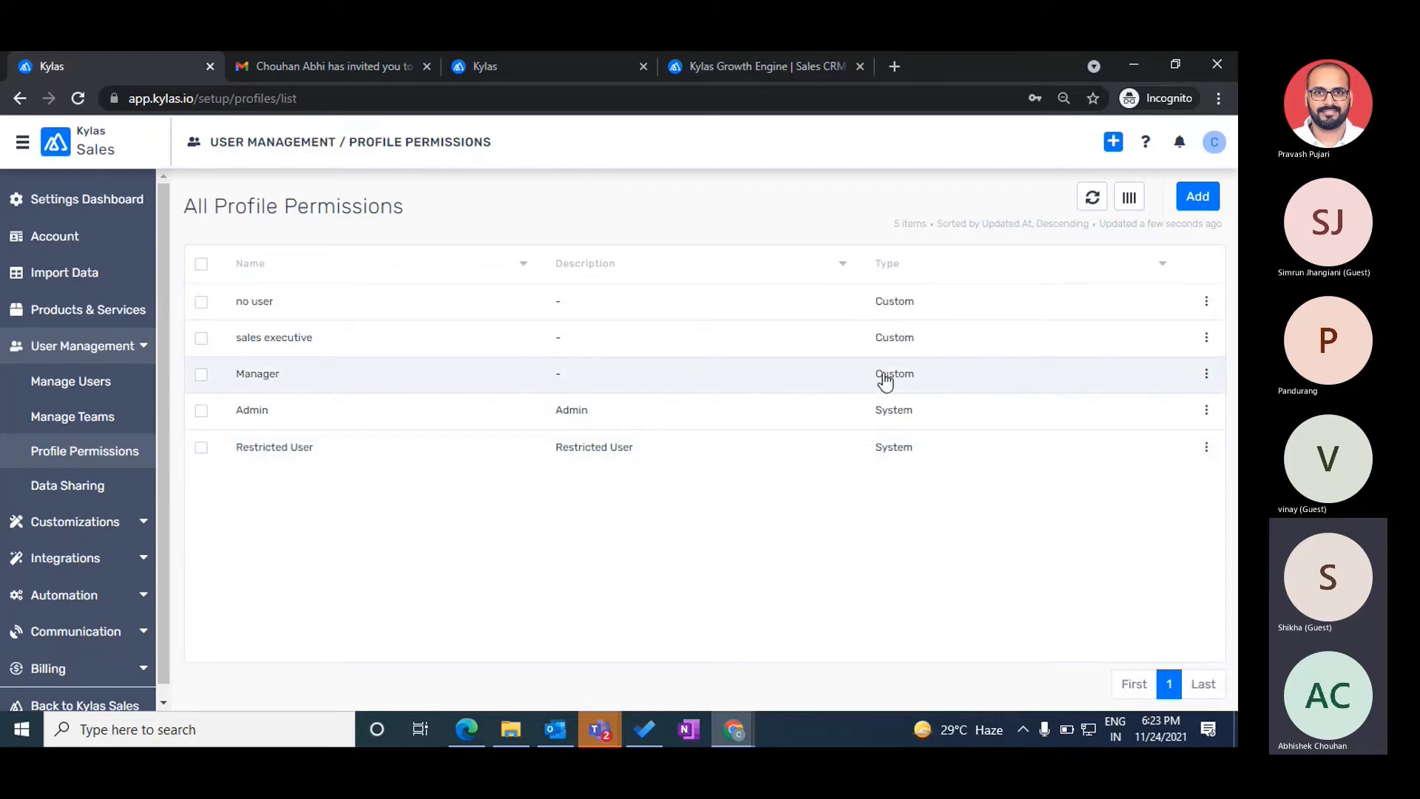
- Review the Admin profile's module and object permissions, then begin creating a new profile
click(404, 420)
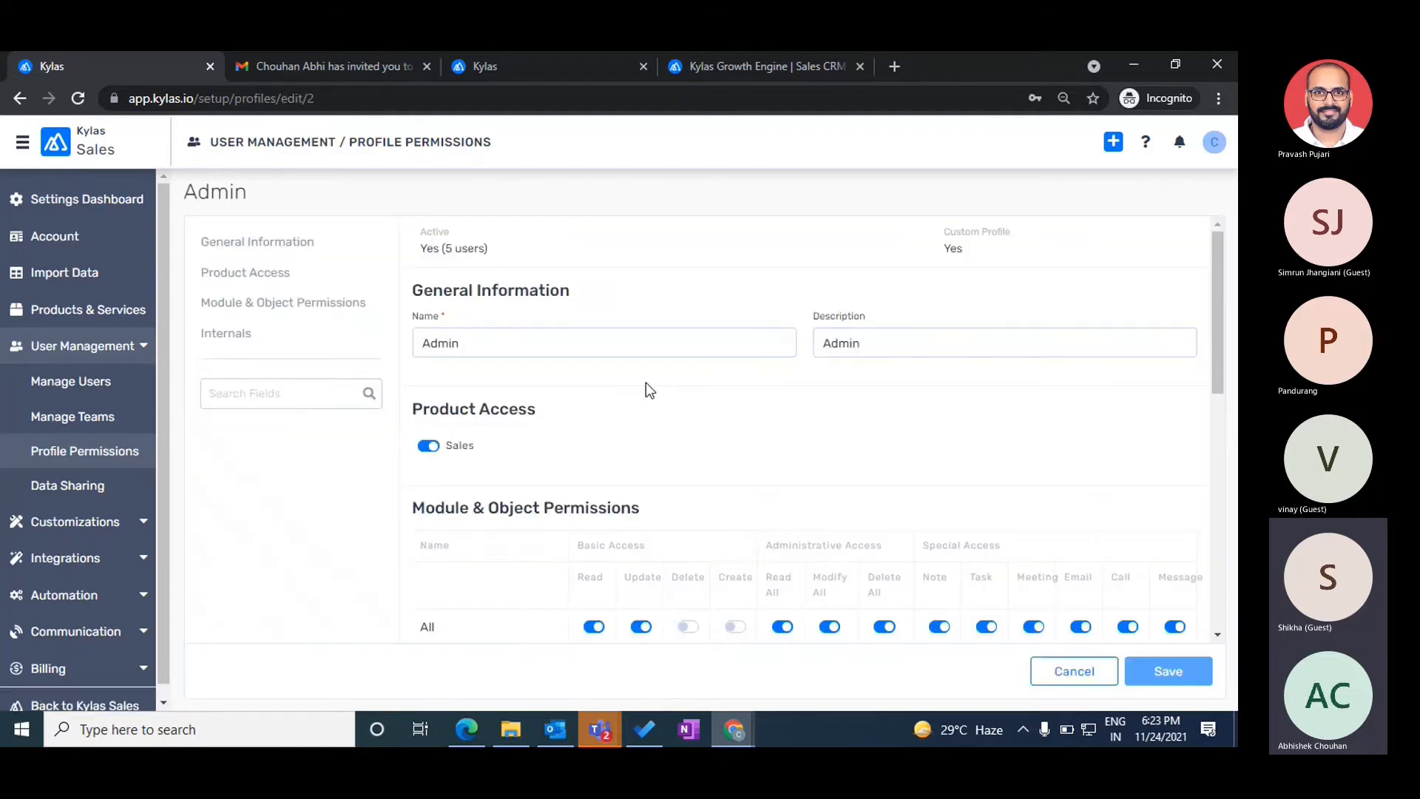
scroll(645, 387, down, 3)
key(ctrl+minus)
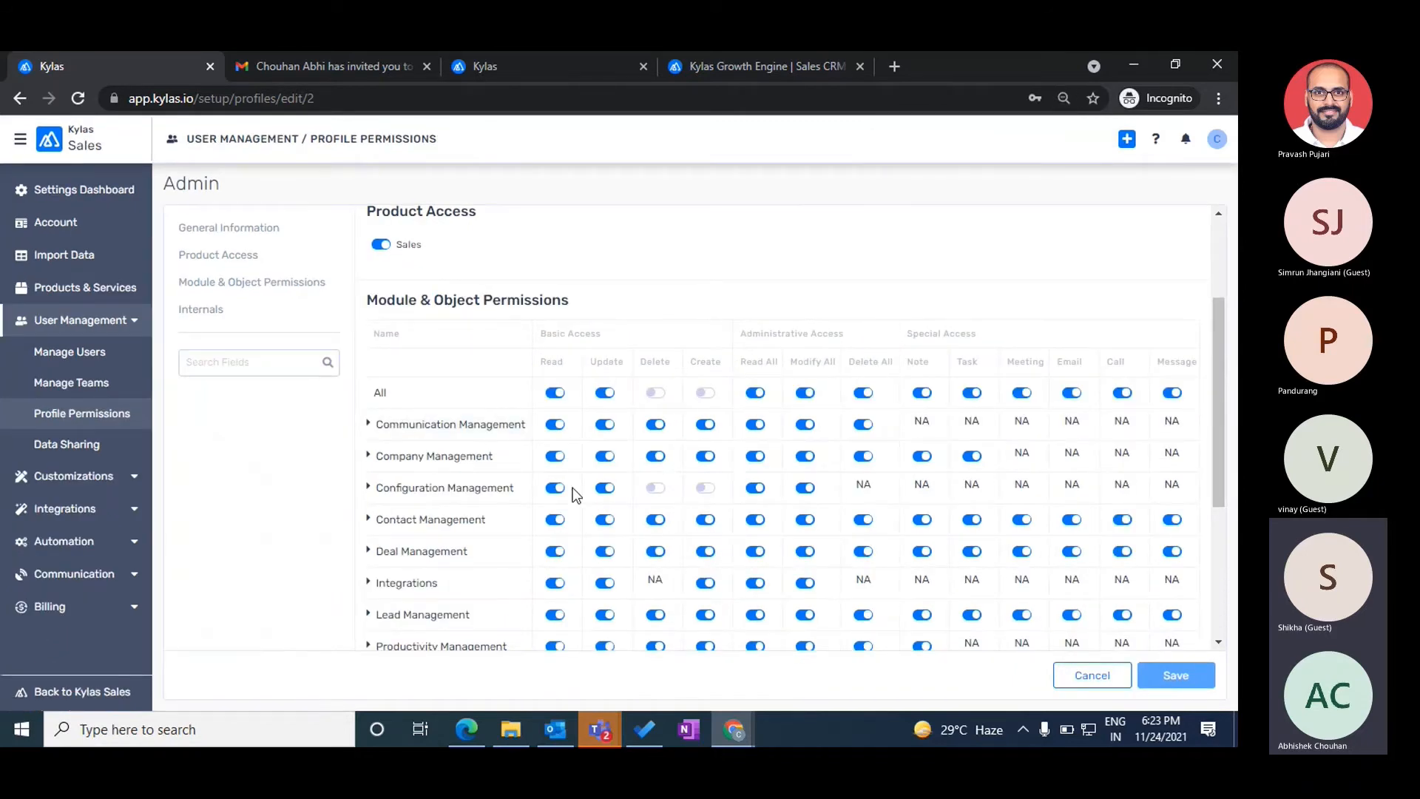
scroll(573, 487, down, 3)
scroll(572, 487, up, 3)
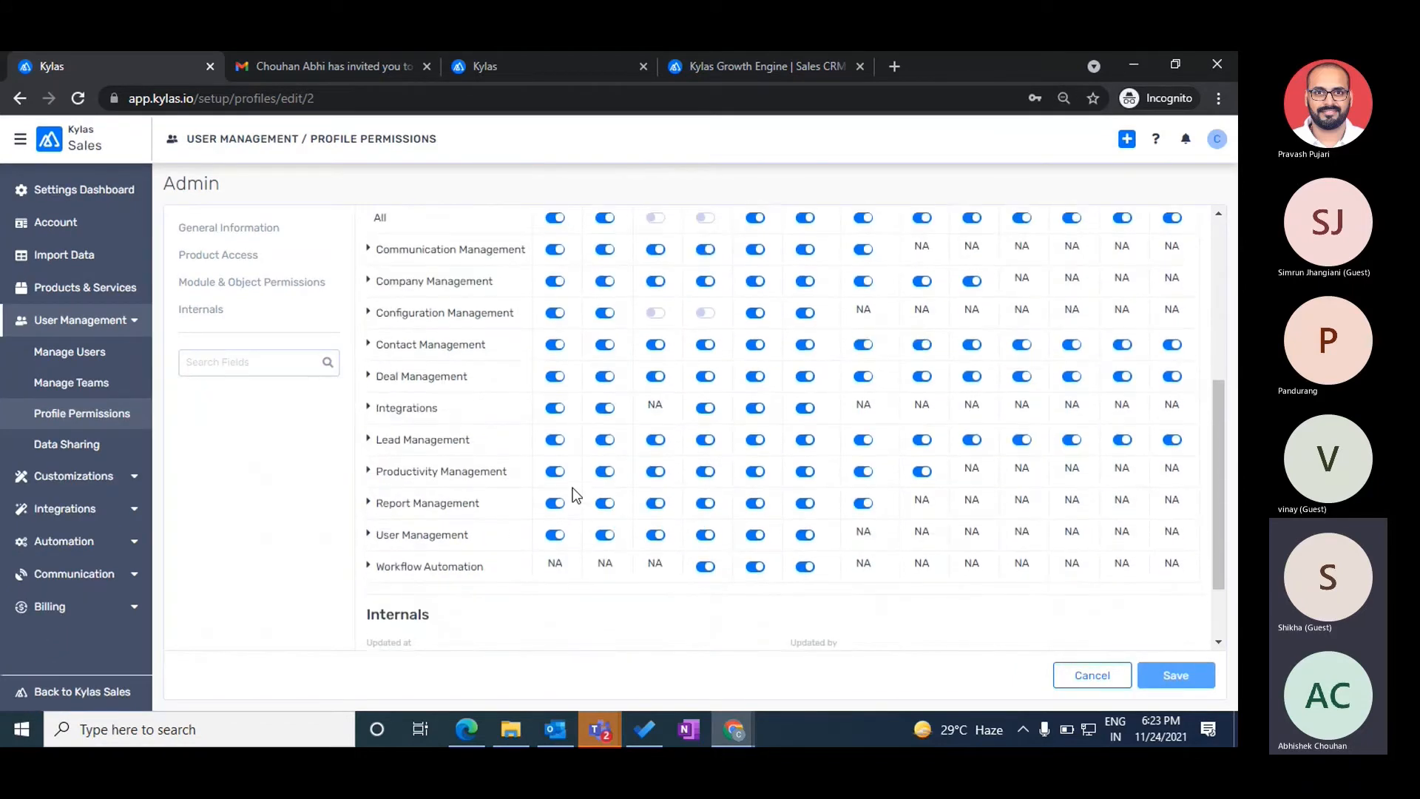
scroll(573, 487, down, 1)
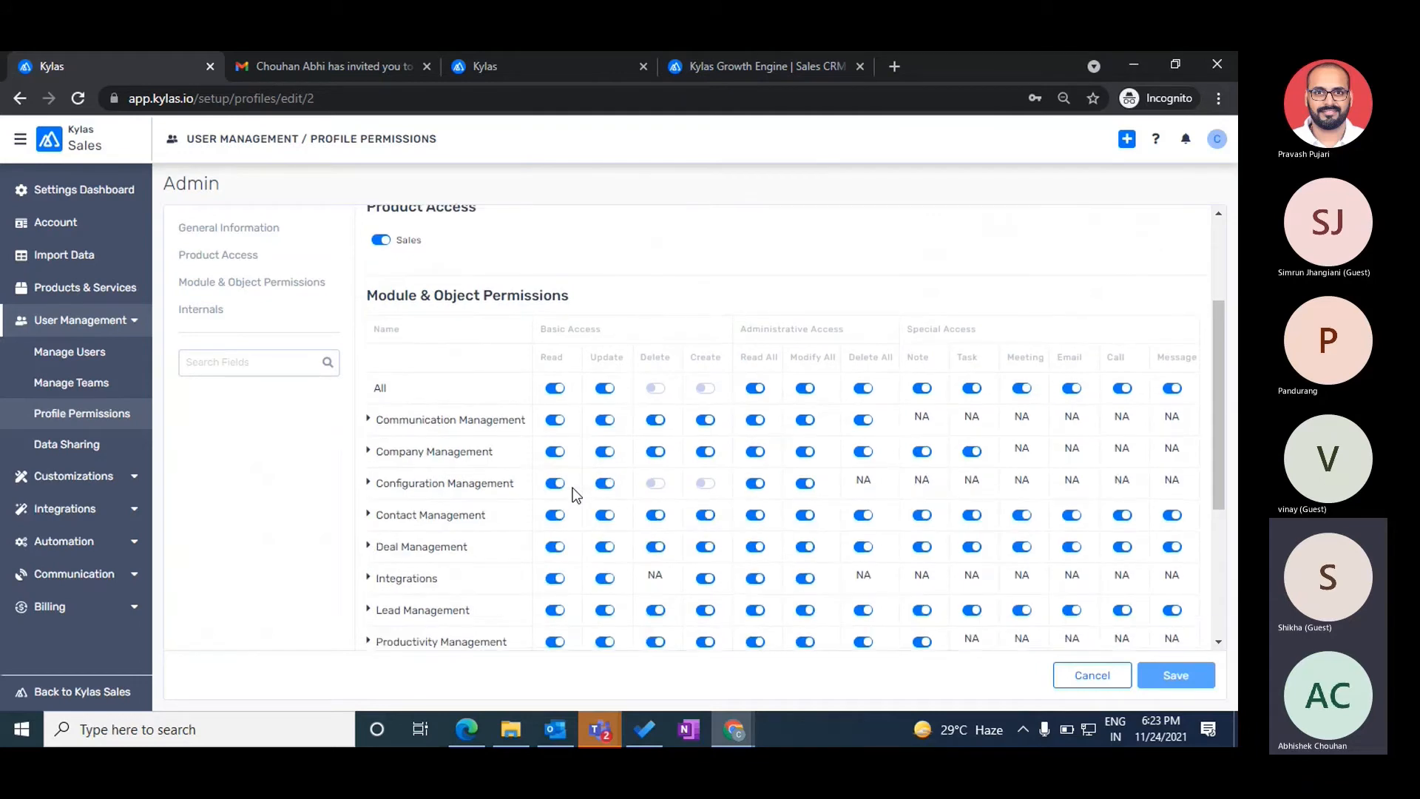
click(1093, 674)
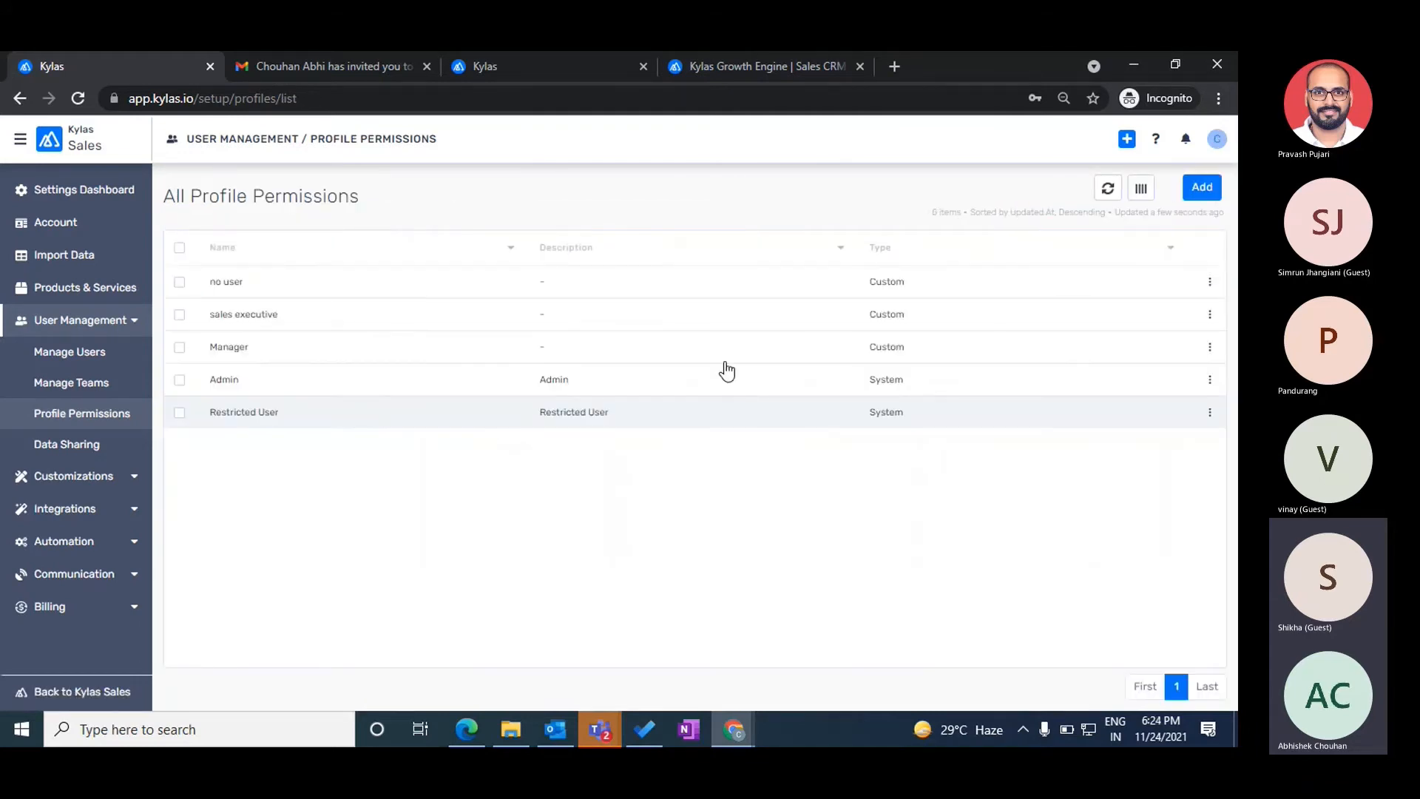
click(1202, 188)
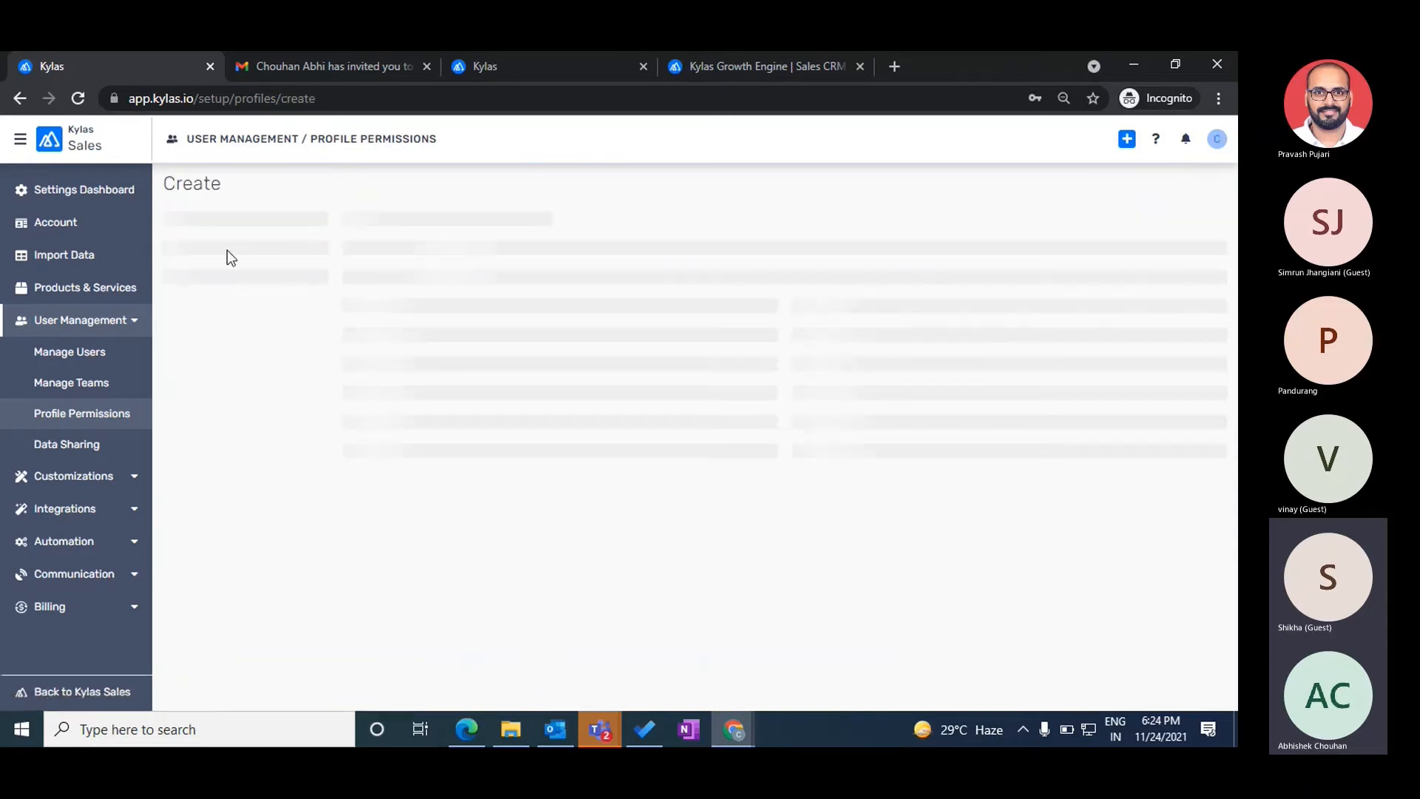
- Name the new profile 'Marketing' and switch on Sales product access
click(421, 264)
text(M)
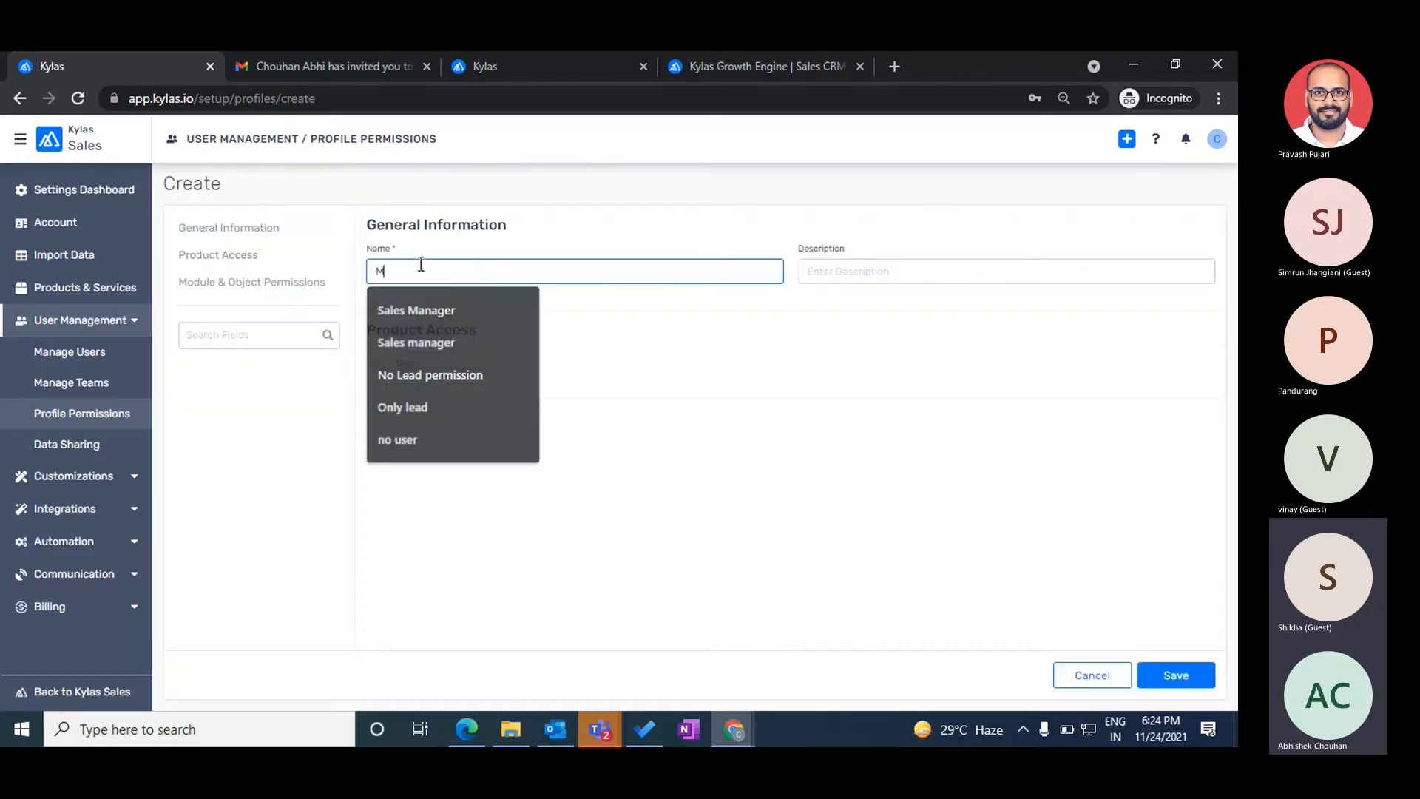
text(arketing executive)
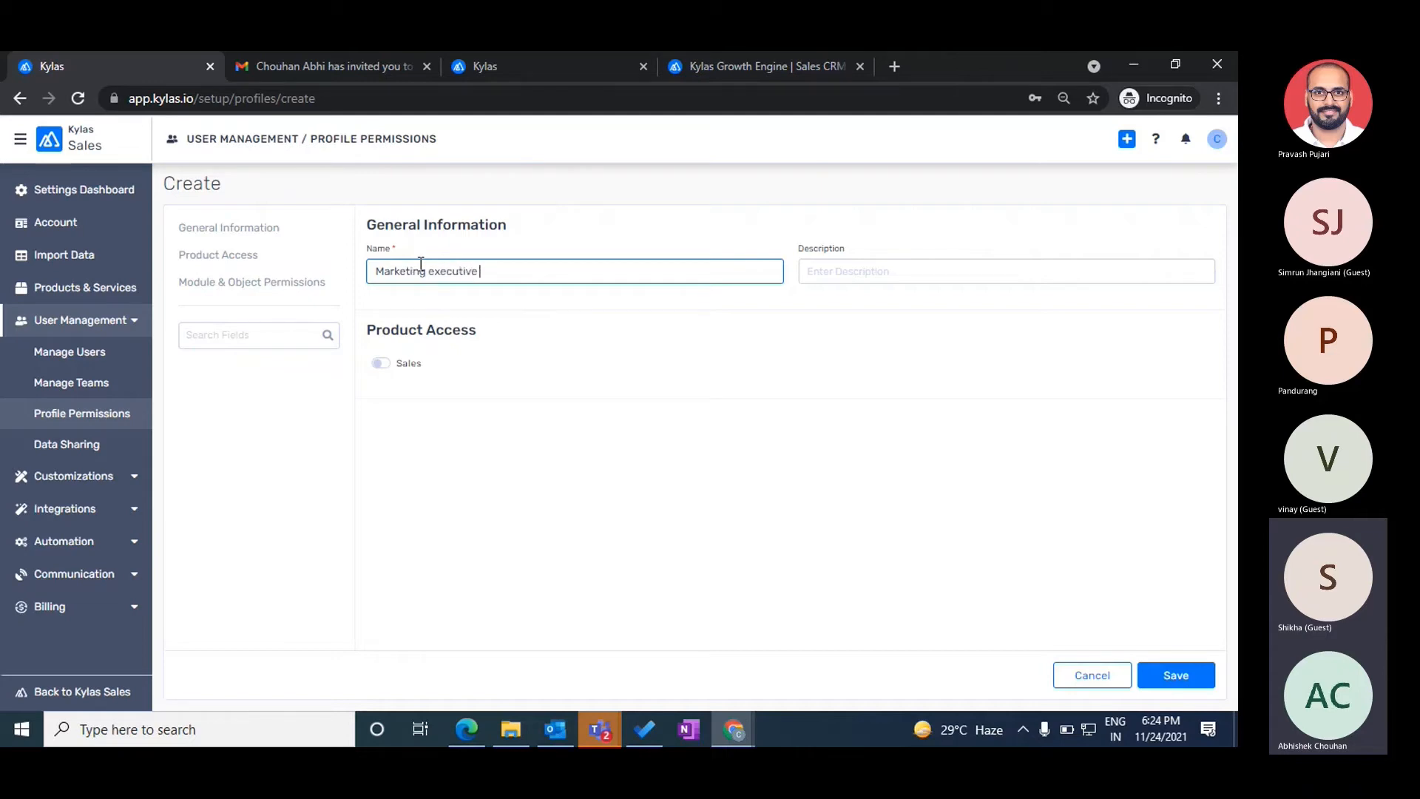
click(401, 367)
scroll(575, 389, down, 3)
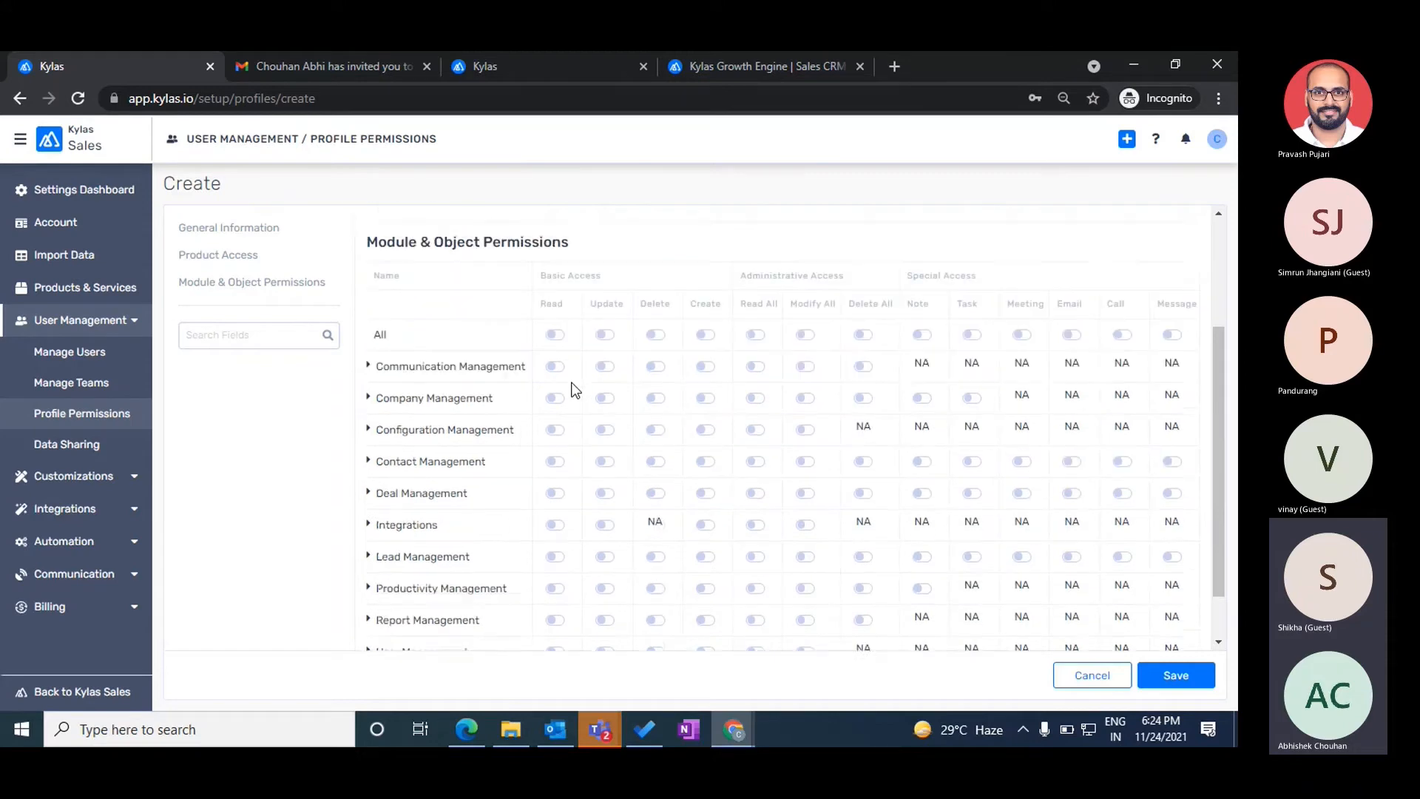
scroll(573, 388, up, 1)
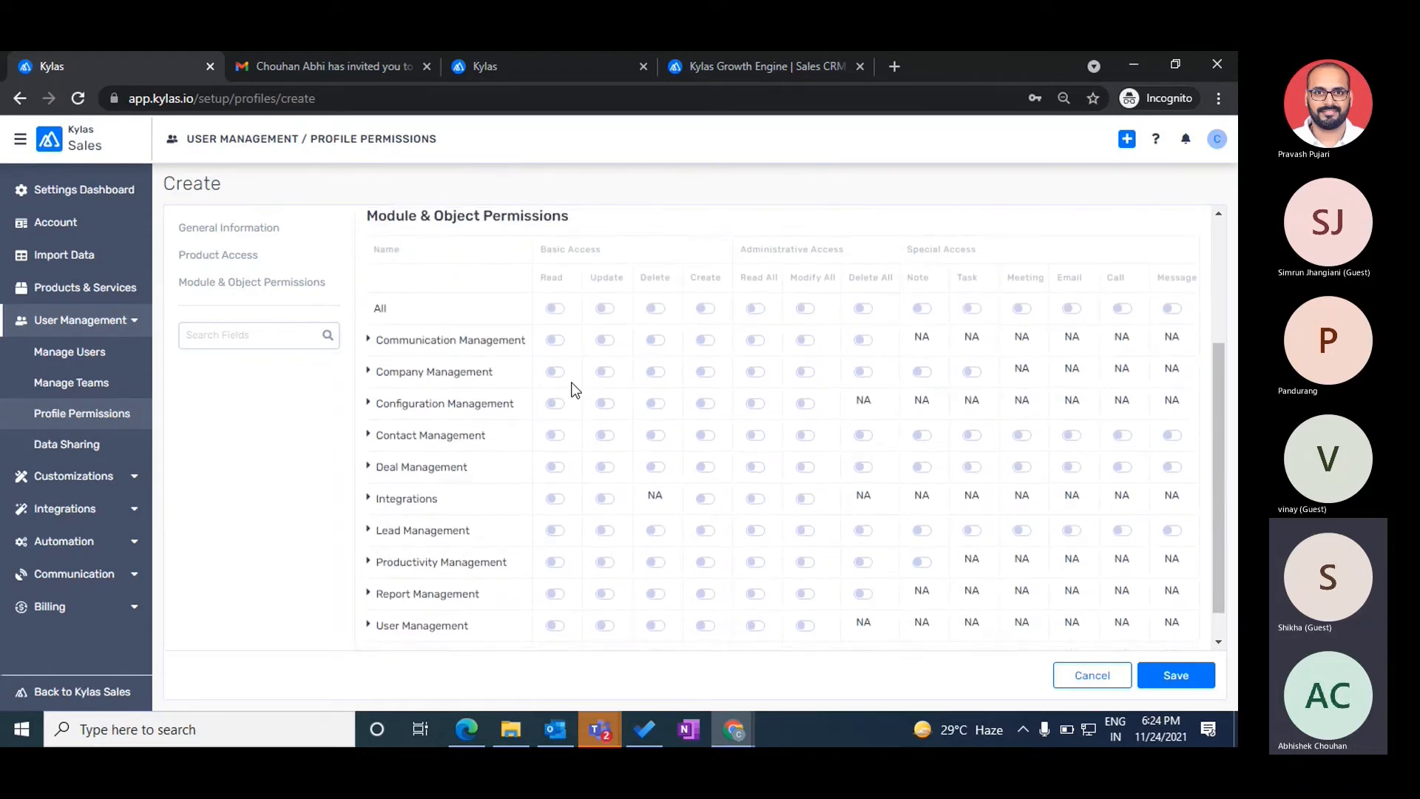
- Point out the Basic Access permission columns: Read, Update, Delete and Create
drag(538, 249, 606, 249)
drag(738, 251, 989, 239)
drag(539, 250, 603, 250)
double_click(553, 277)
double_click(605, 277)
double_click(652, 277)
double_click(703, 278)
- Point out Administrative Access columns Read All, Modify All, Delete All, and the Special Access group
drag(740, 249, 866, 248)
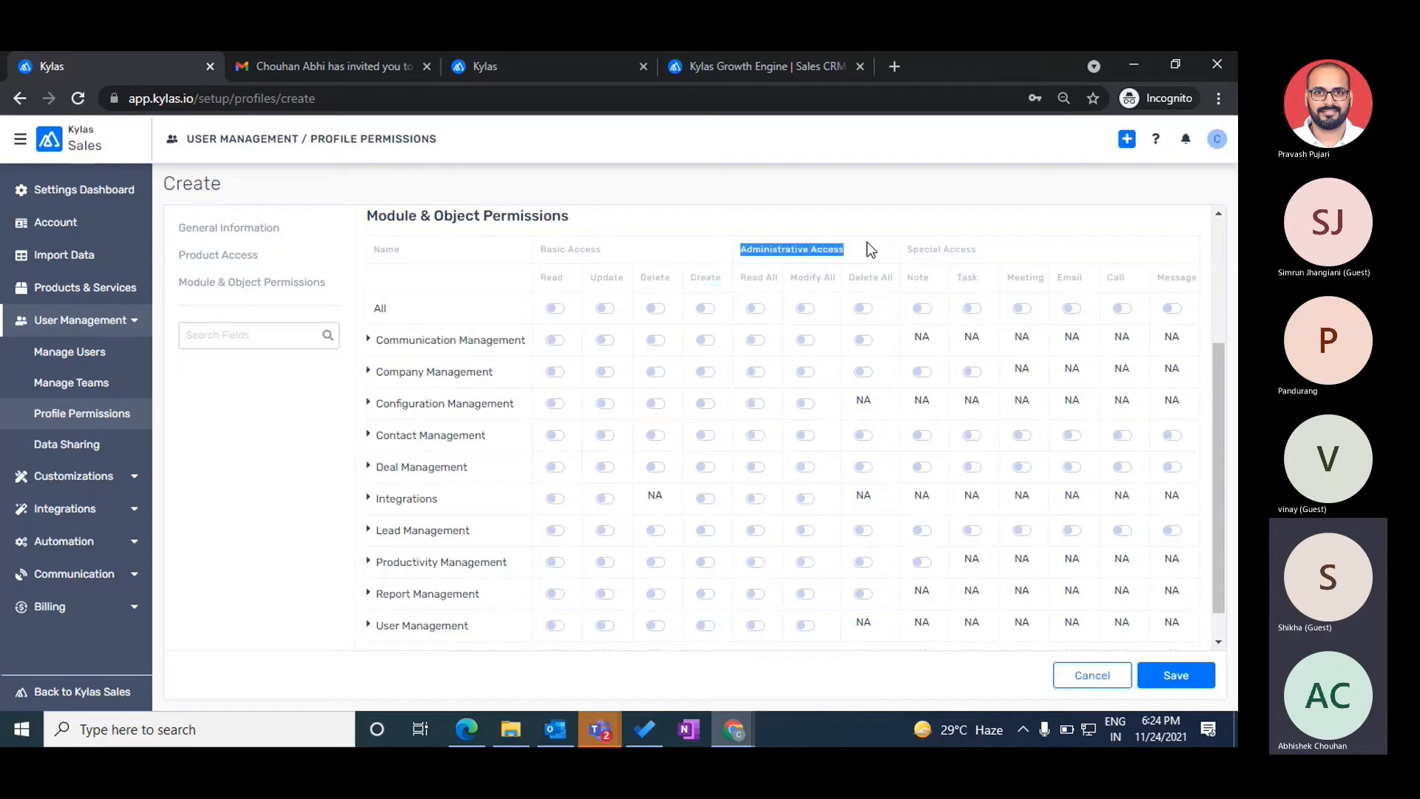
double_click(742, 278)
double_click(797, 276)
triple_click(796, 274)
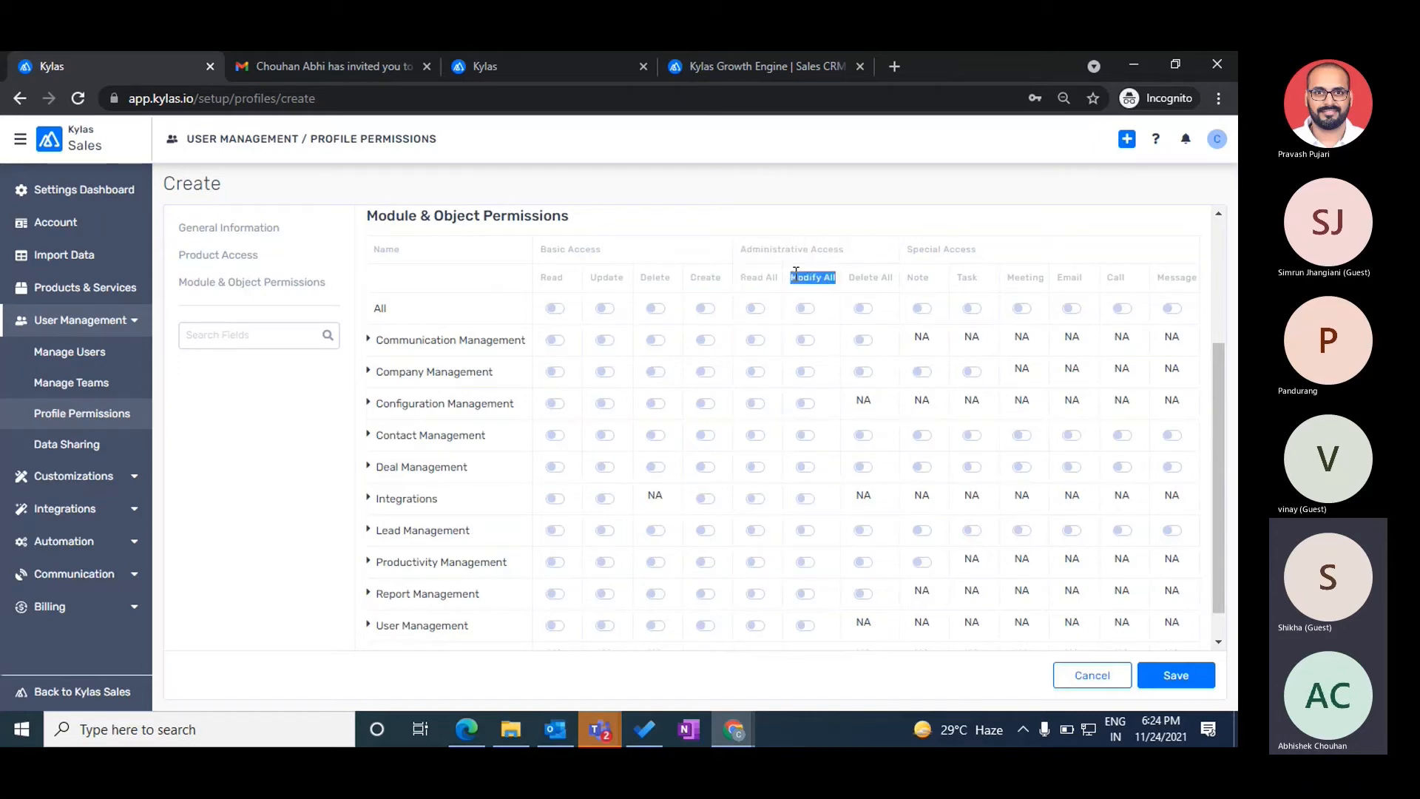
triple_click(862, 278)
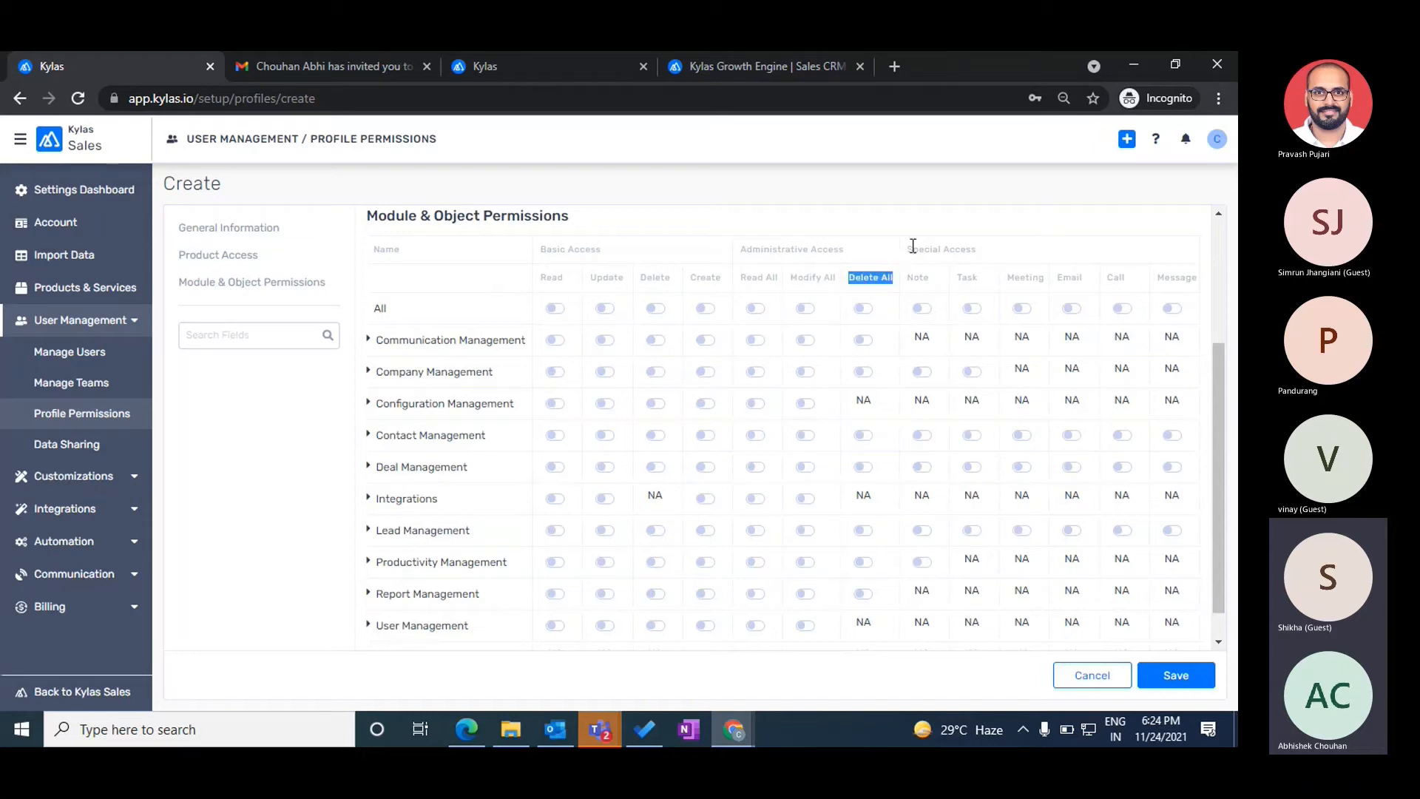
drag(912, 249, 996, 248)
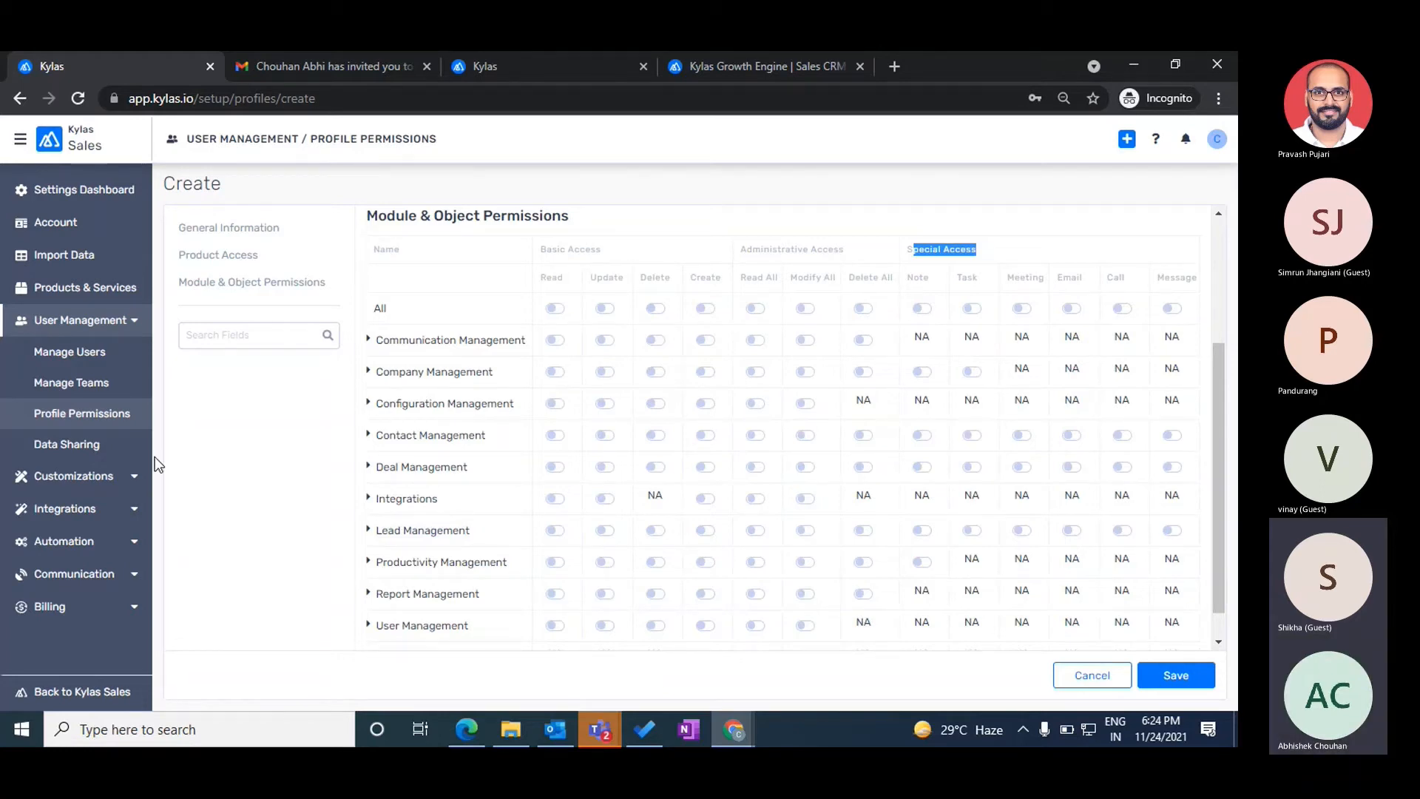
- Check which profiles the Add user Profile dropdown offers, then switch to the Test User's session
click(65, 352)
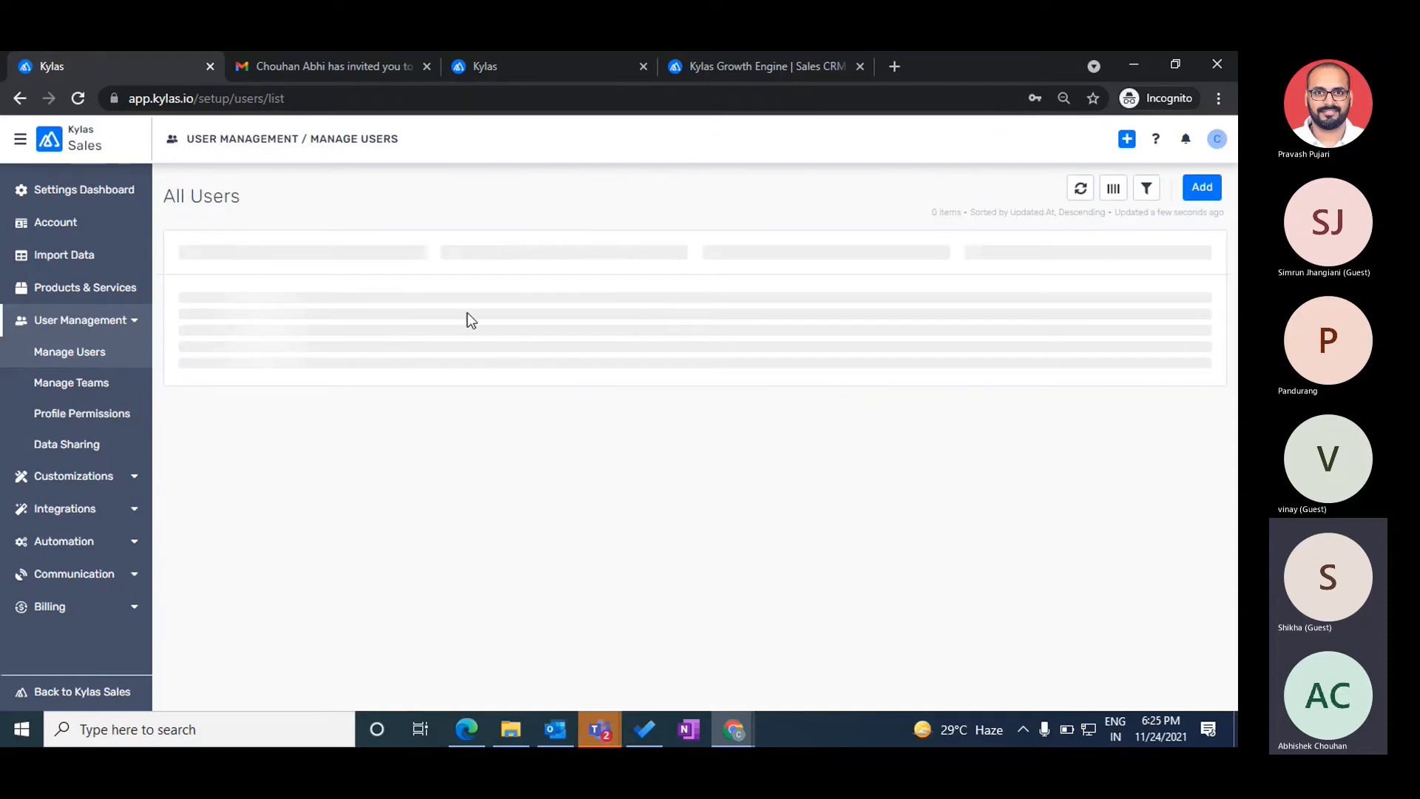
click(1202, 188)
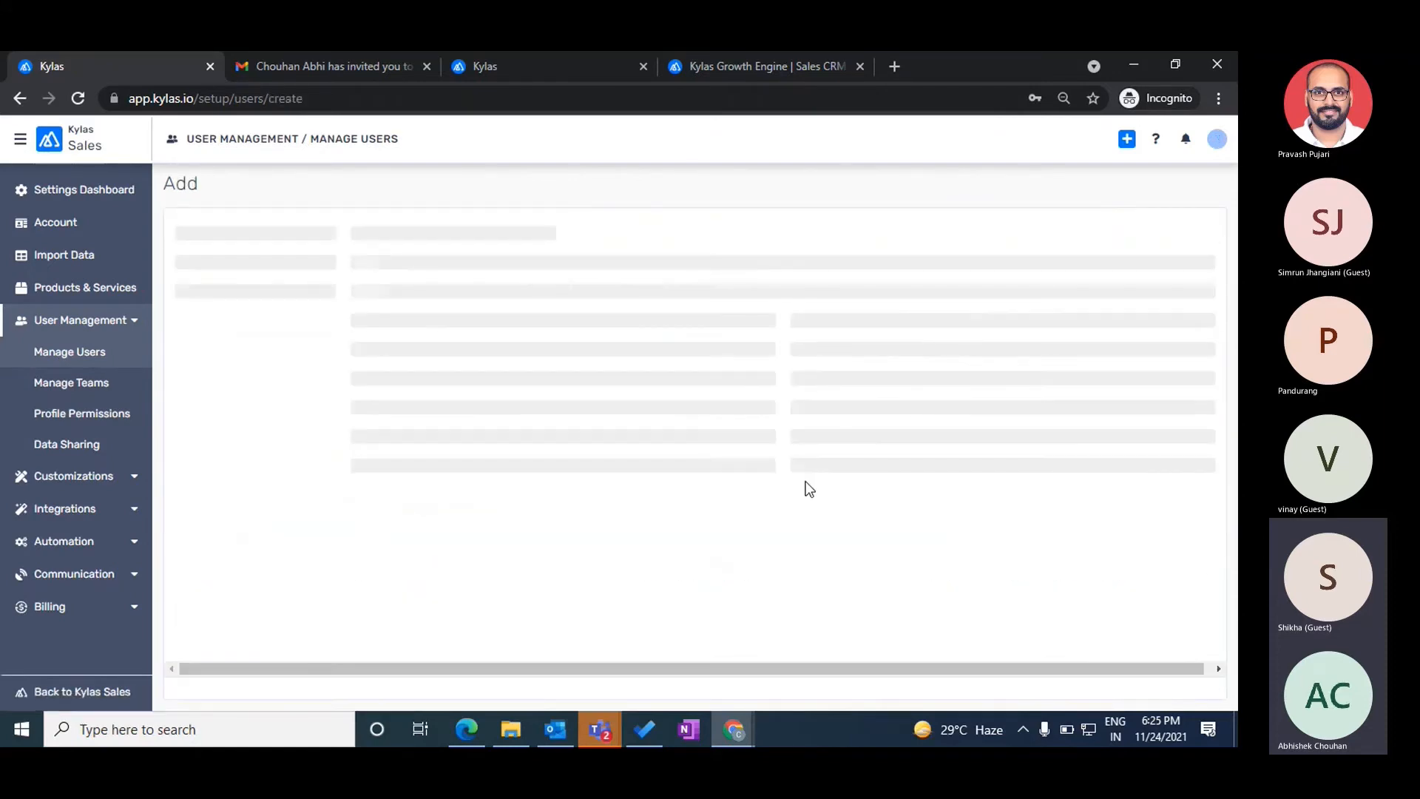
click(877, 470)
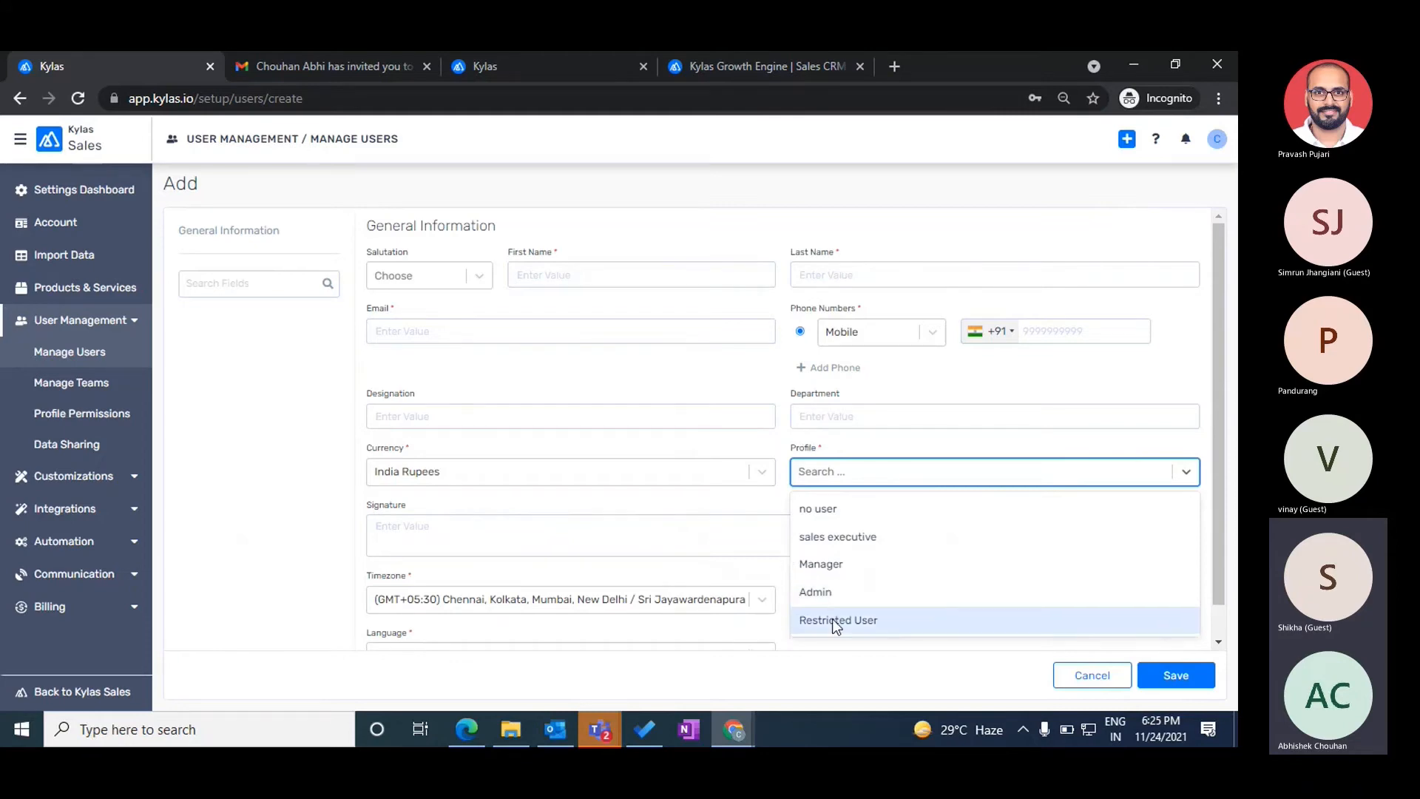
click(469, 733)
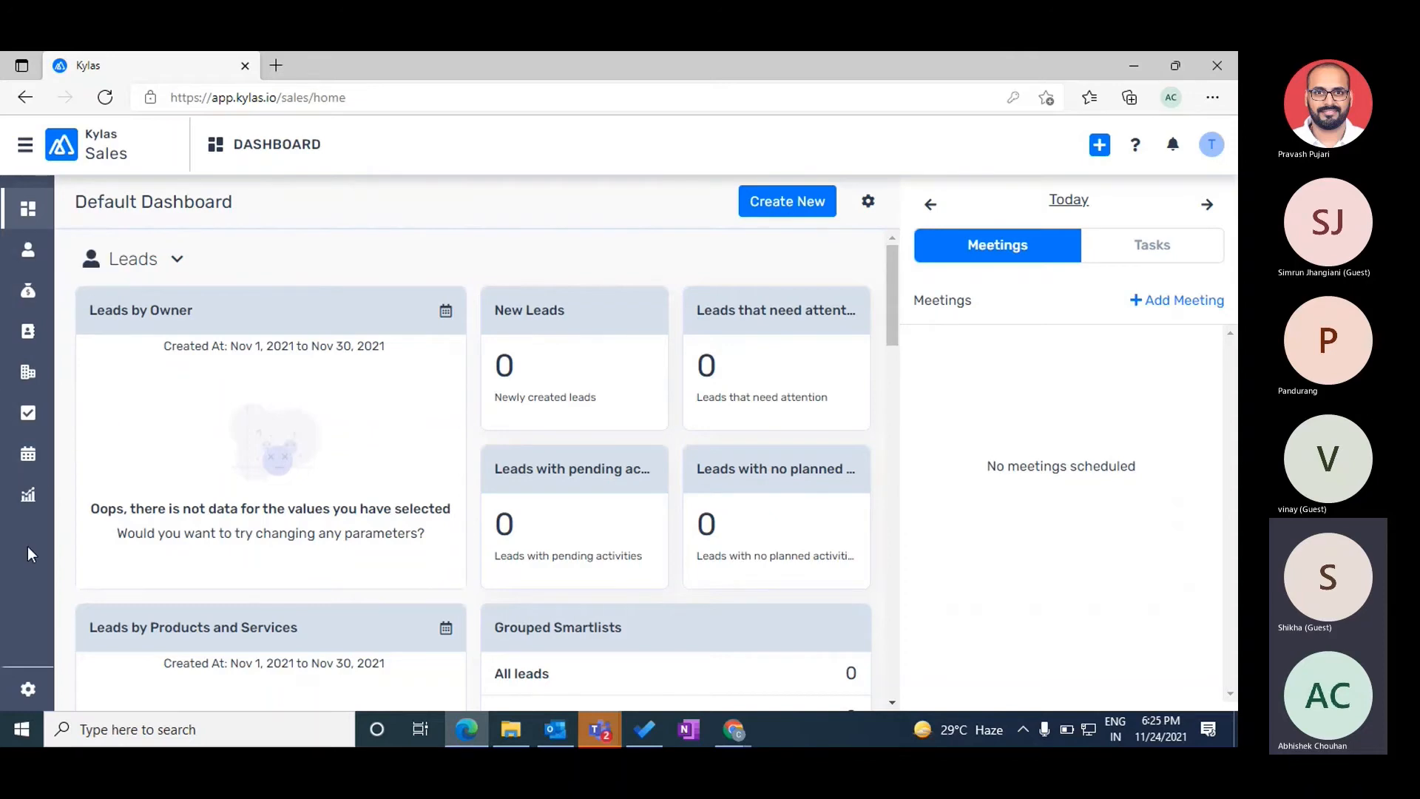
- Confirm the Test User's All Leads list is empty, then return to the admin's Add user form
click(25, 250)
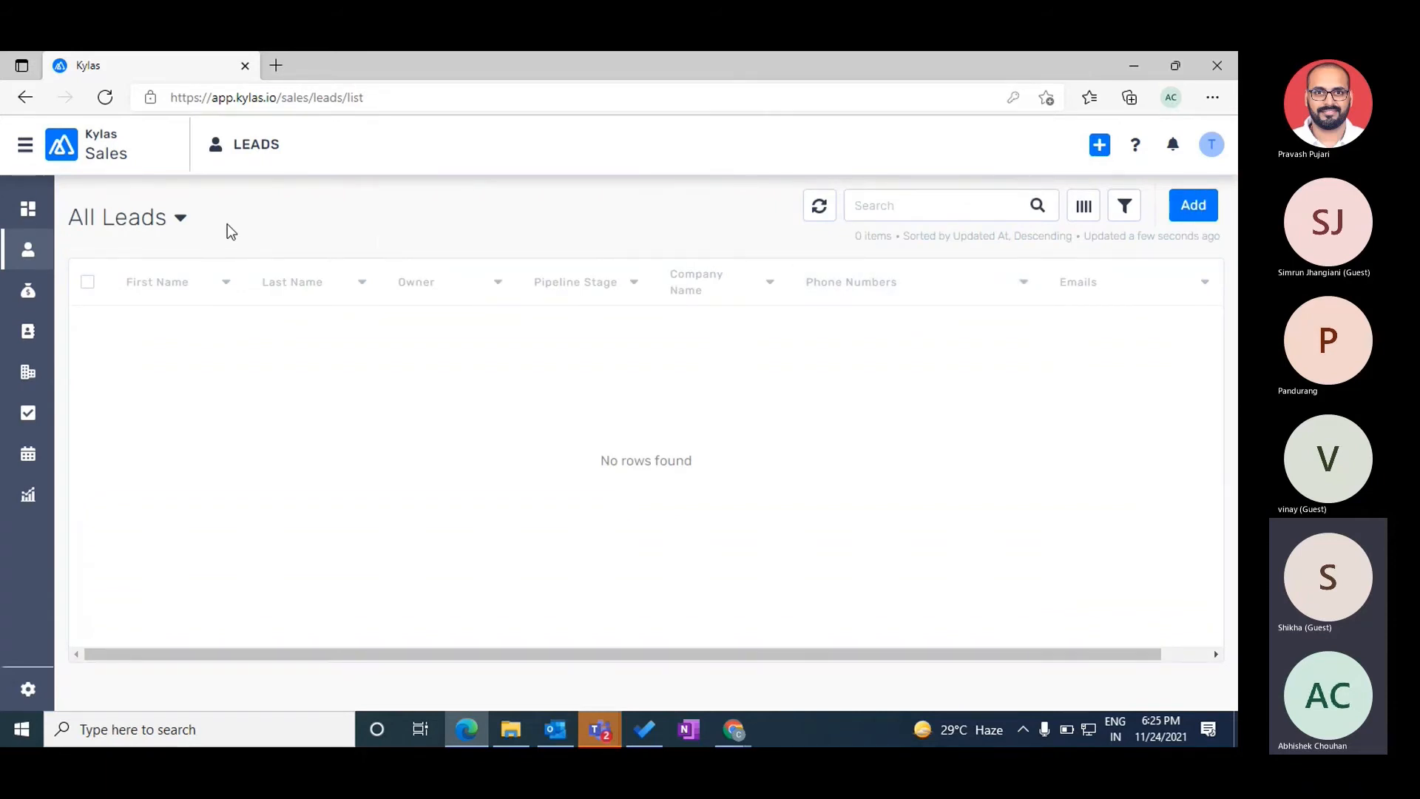
drag(70, 216, 213, 223)
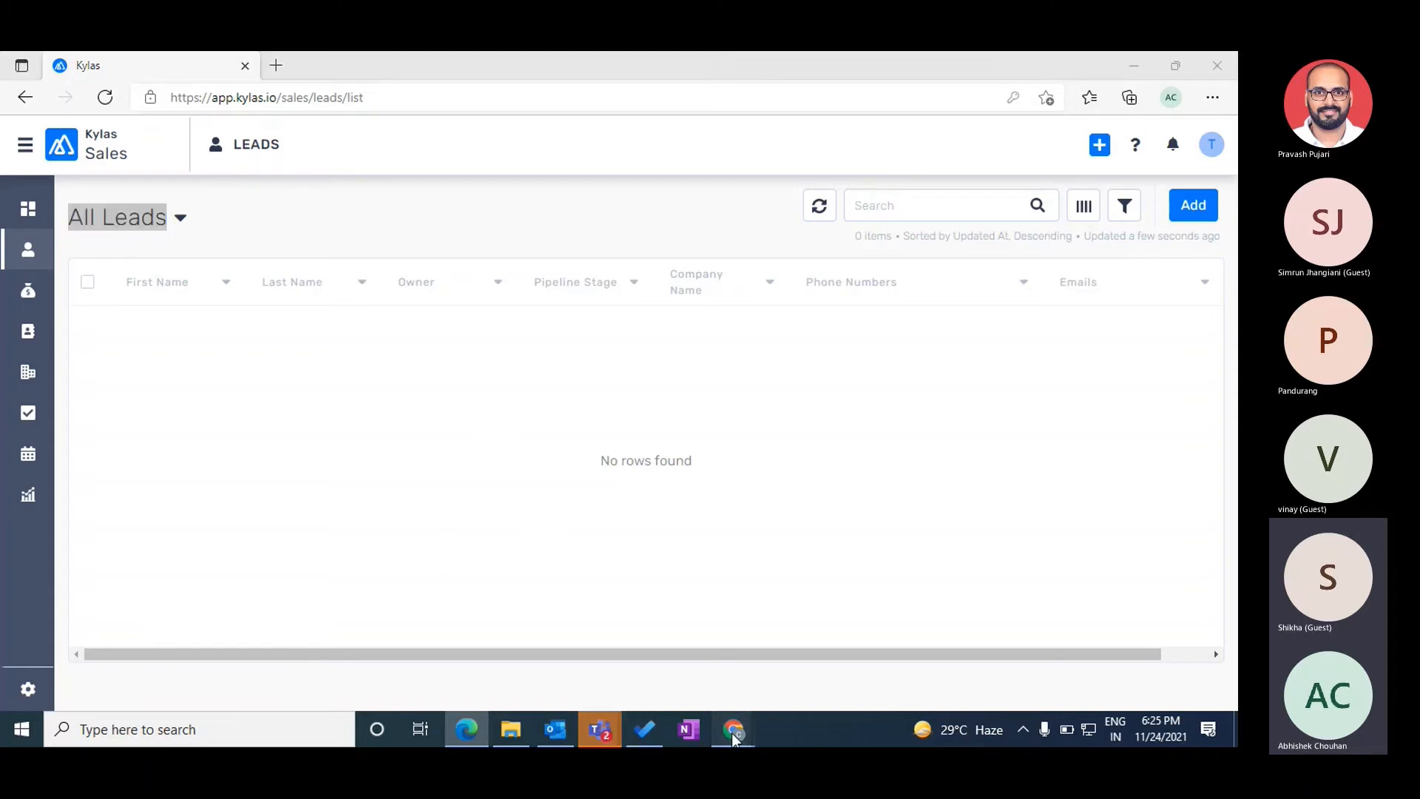
mouse_move(735, 737)
click(789, 672)
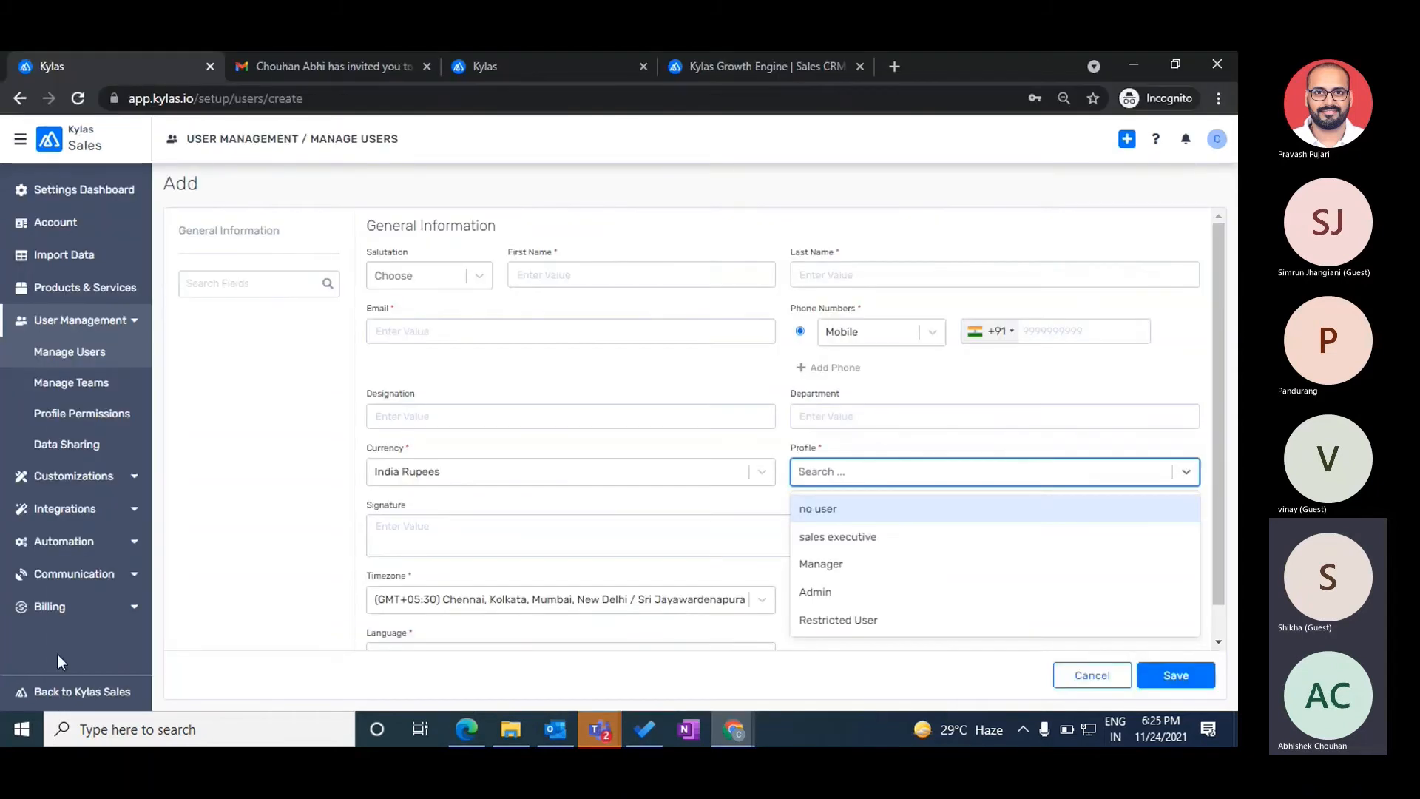
- Show the admin's 482 leads with a wider Owner column, then return to the Test User's empty list
click(59, 693)
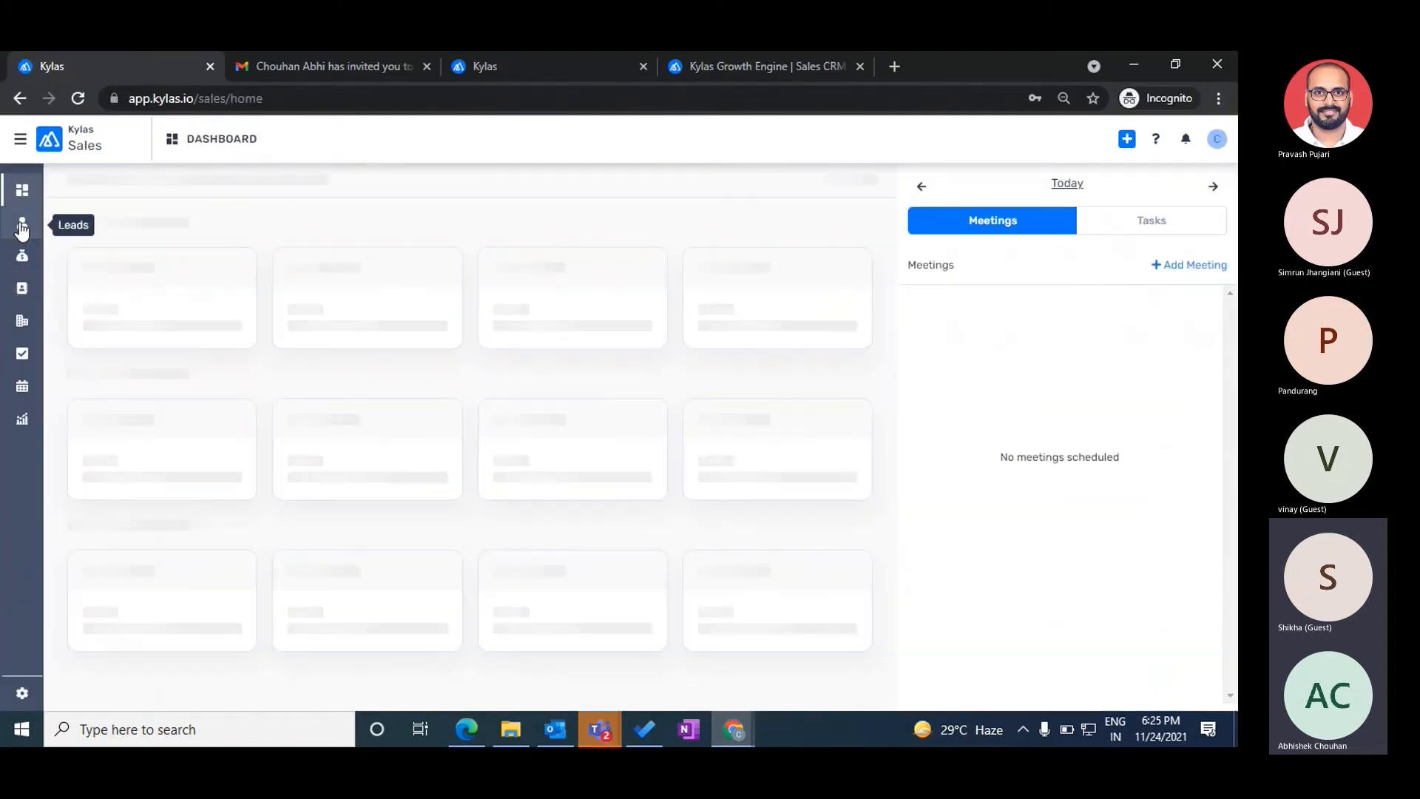
click(22, 222)
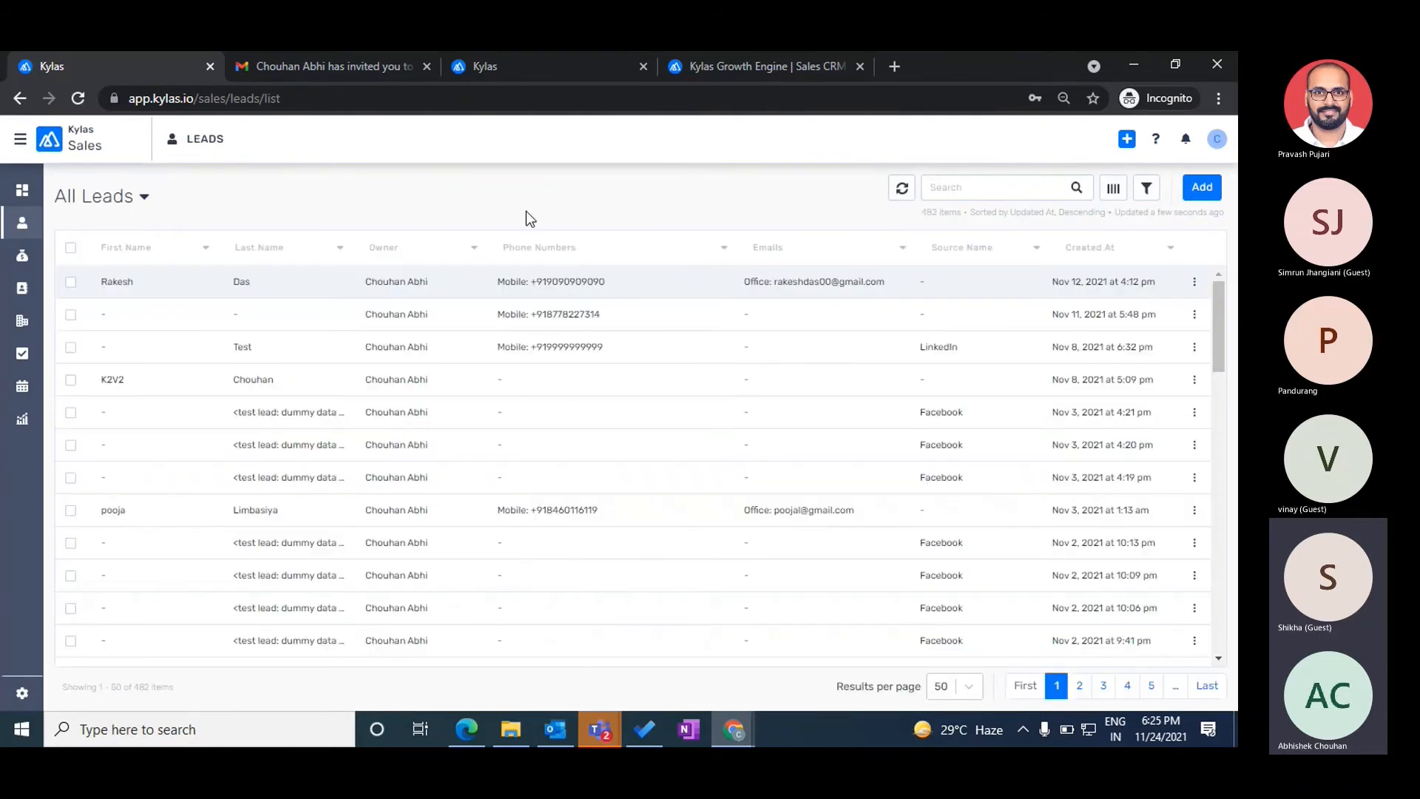
double_click(930, 209)
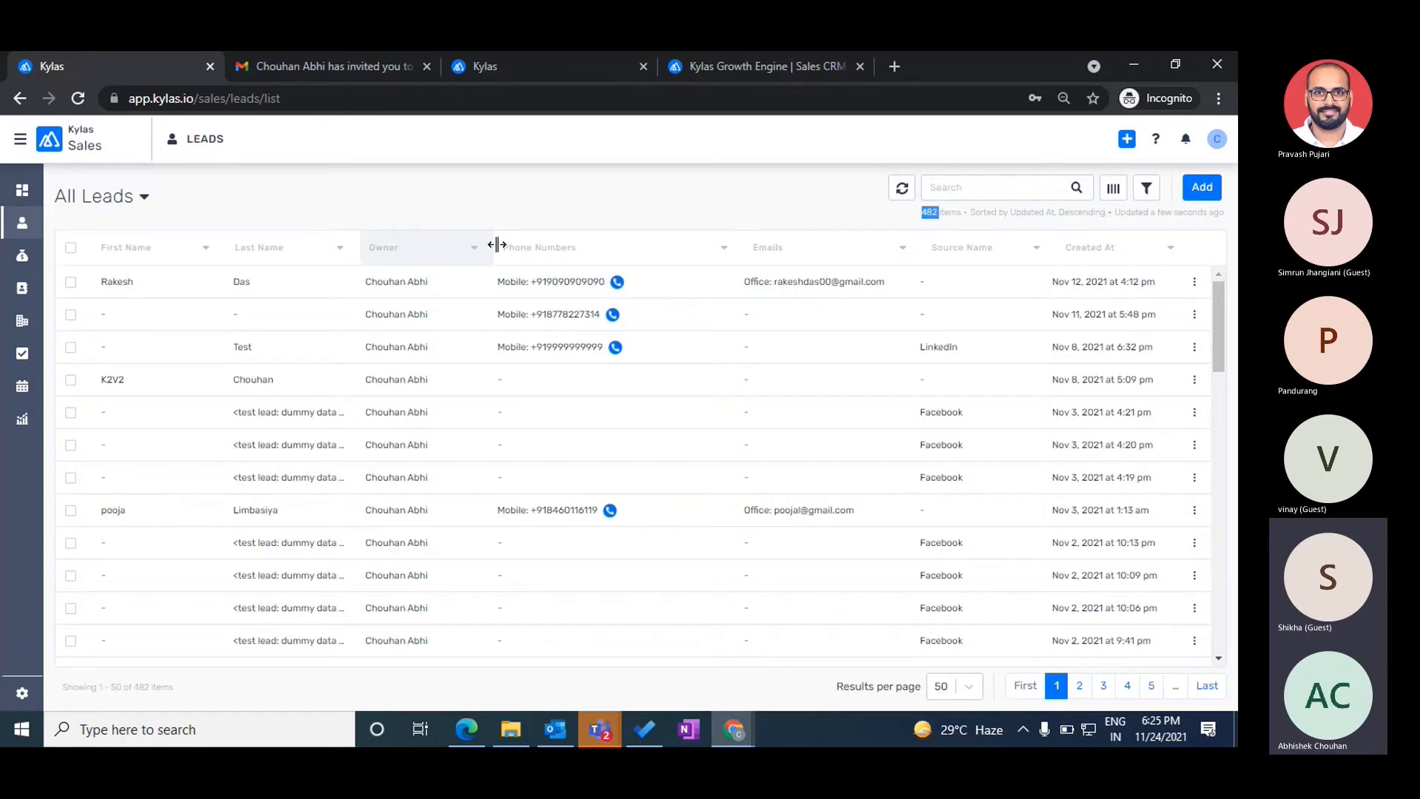
drag(496, 244, 562, 244)
double_click(67, 196)
triple_click(67, 198)
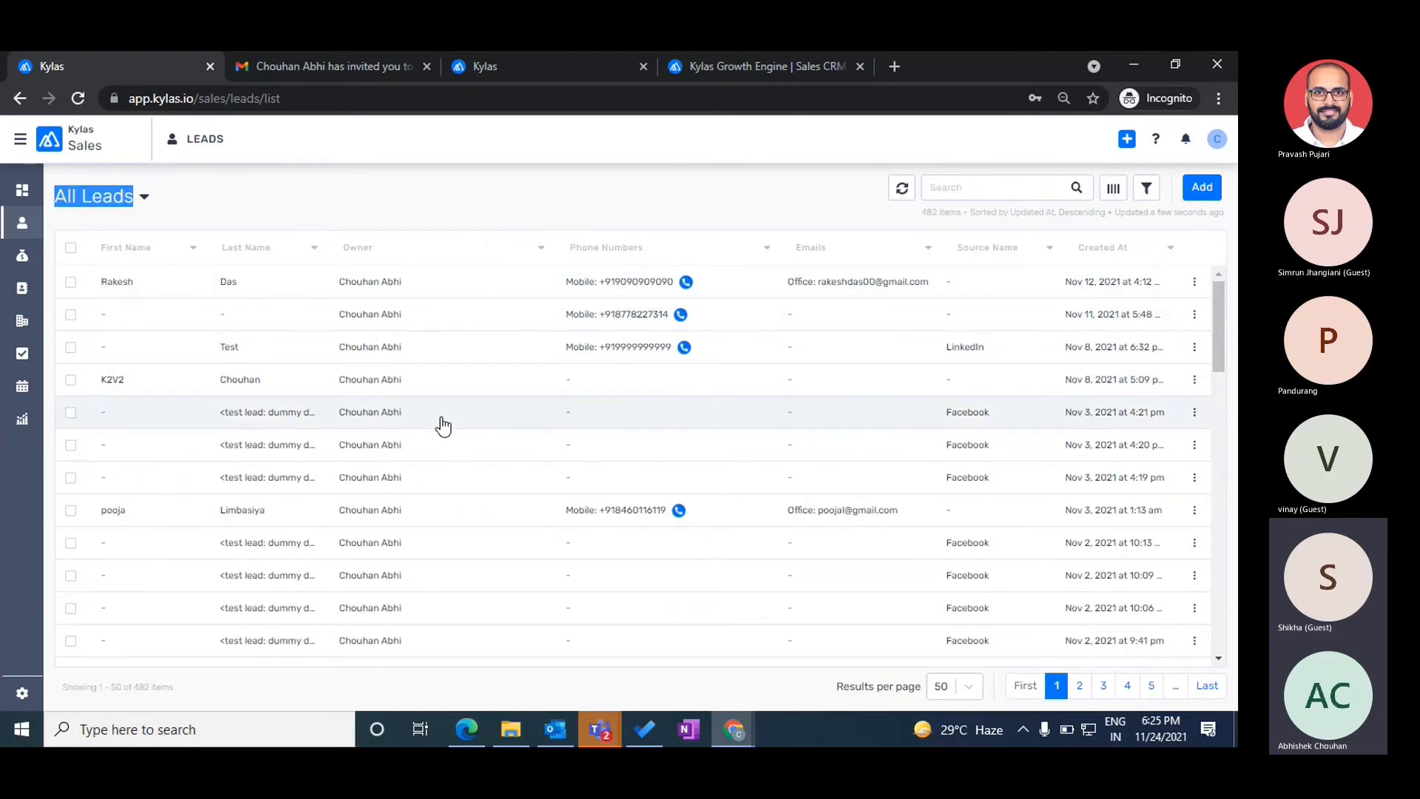
key(alt+Tab)
click(234, 222)
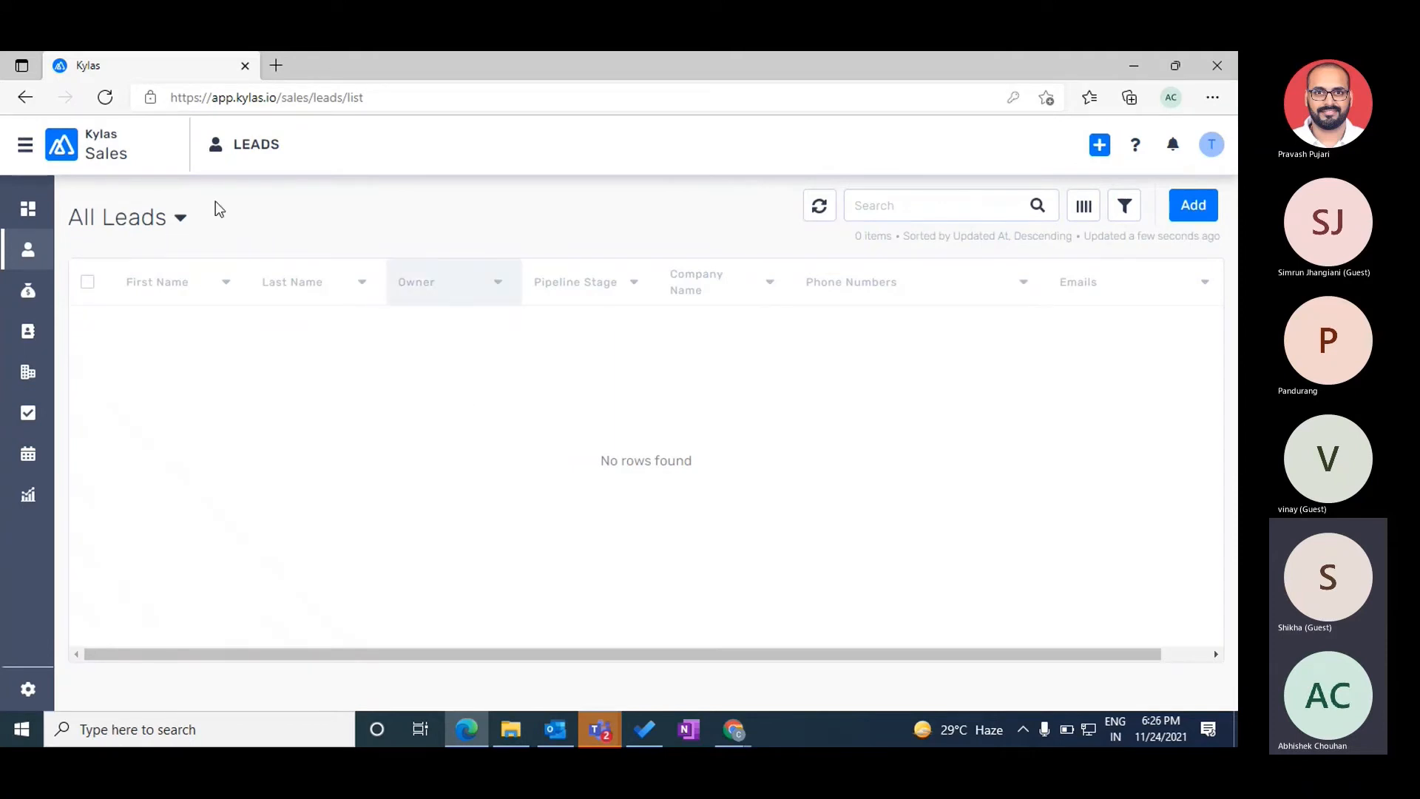
- Highlight the Test User's All Leads heading, open their CRM settings, then return to the admin's leads
double_click(143, 216)
click(533, 394)
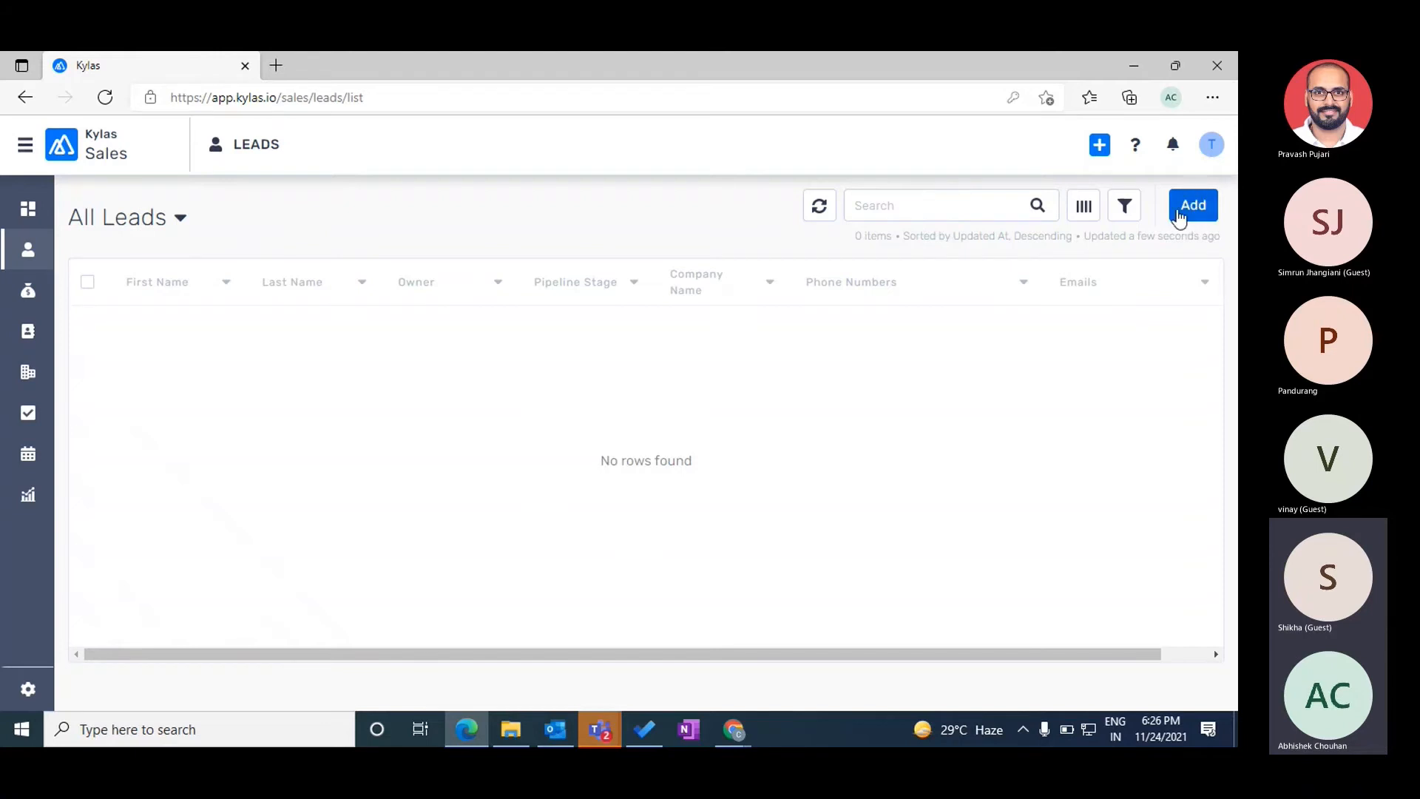
triple_click(113, 220)
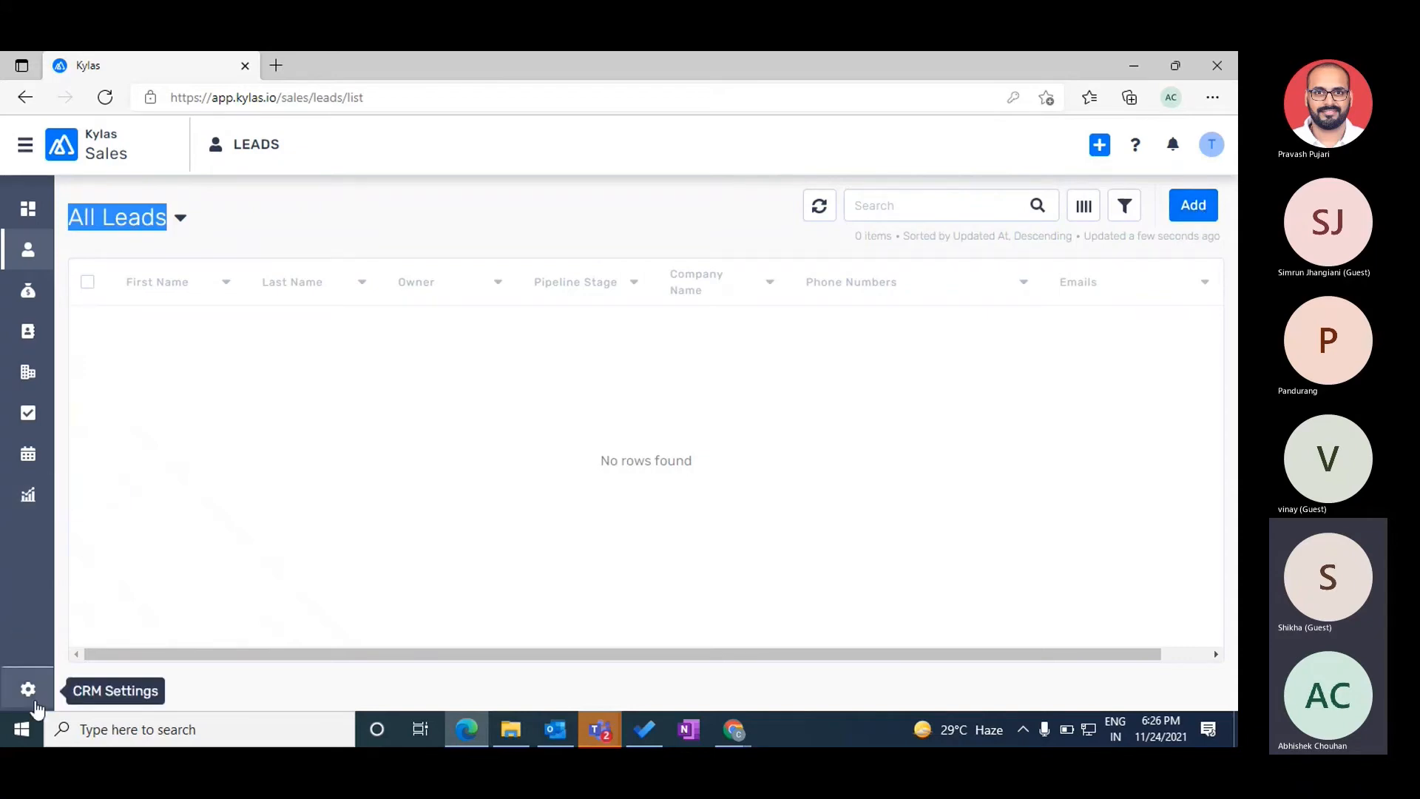
click(32, 698)
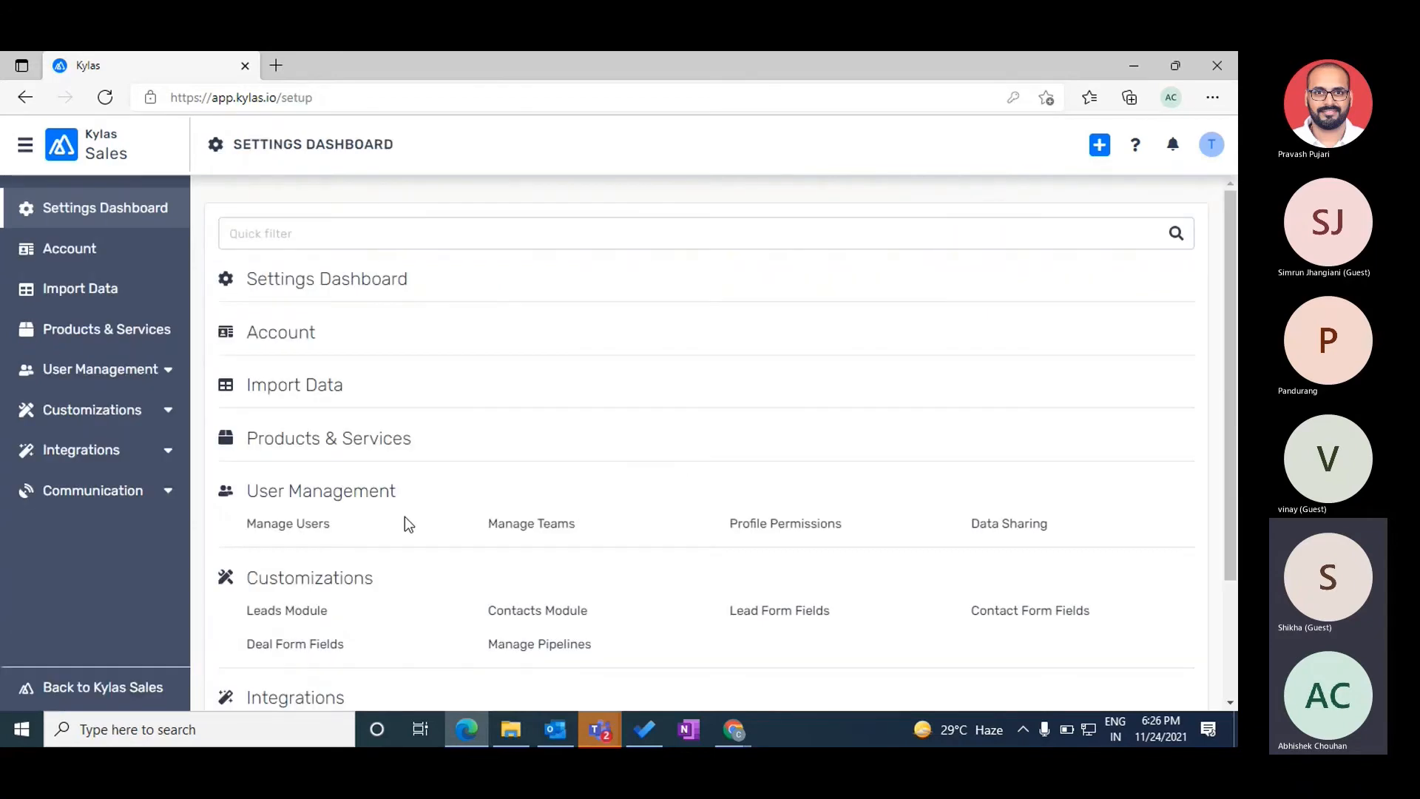
key(alt+Tab)
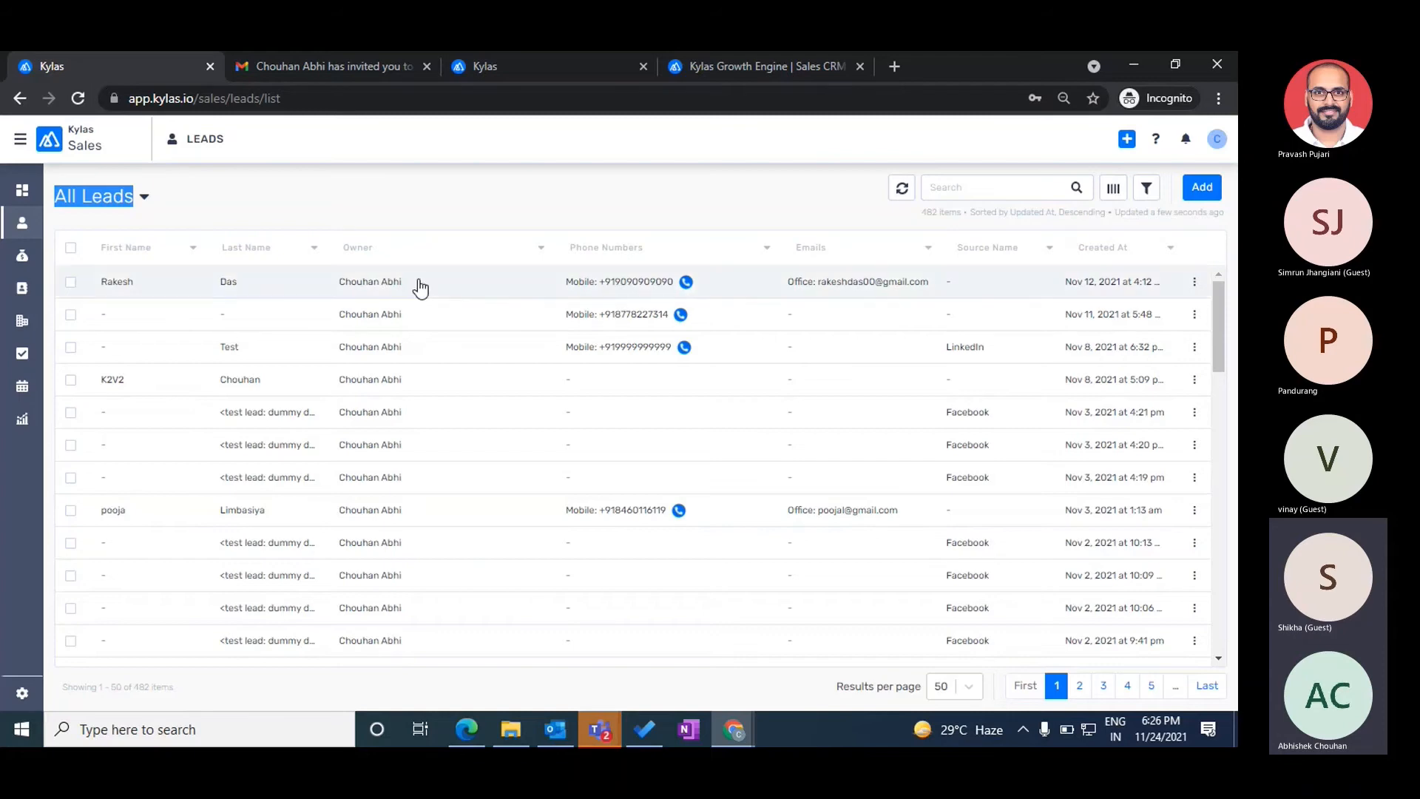
- Open the admin's Manage Users list to compare profiles, then return to the Test User's Settings Dashboard
click(23, 698)
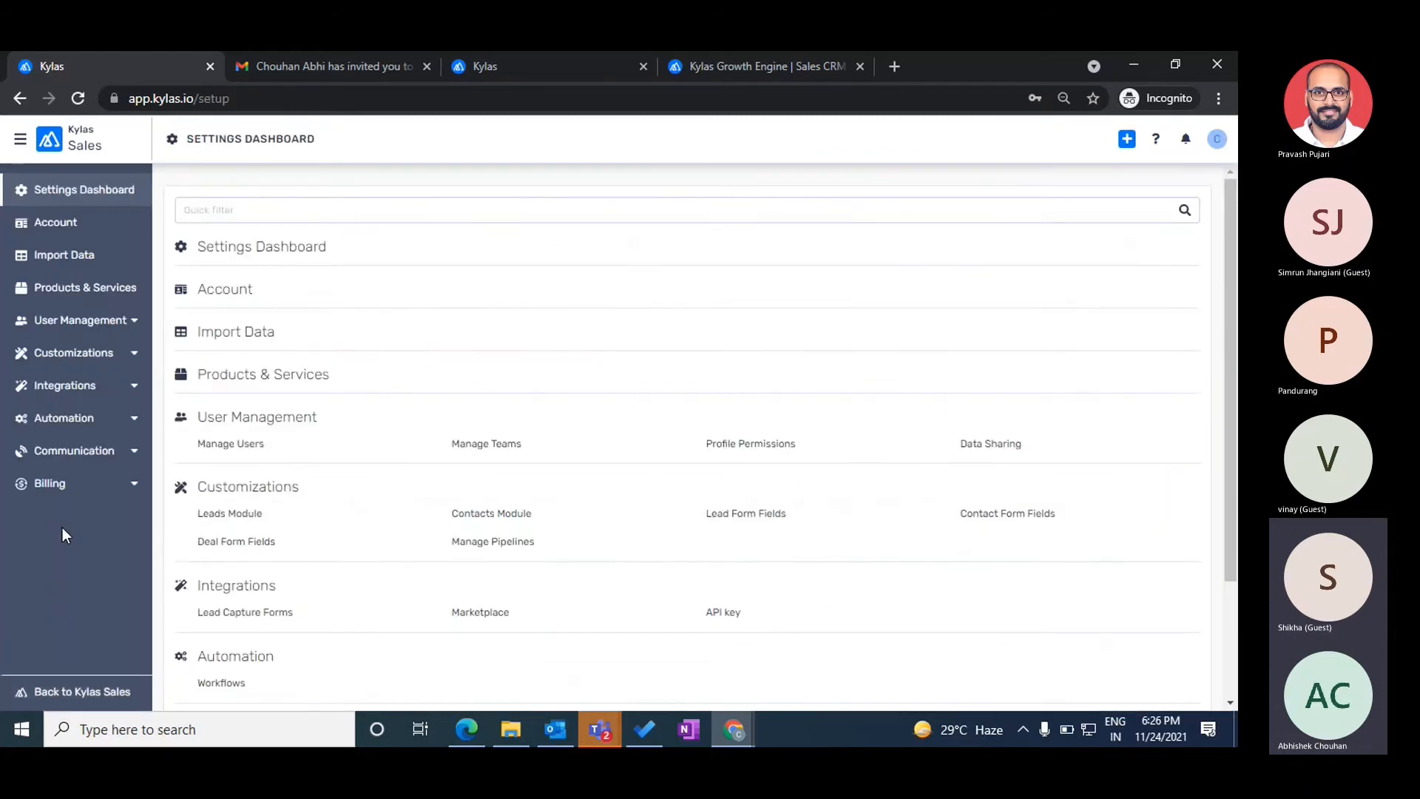
click(73, 326)
click(48, 356)
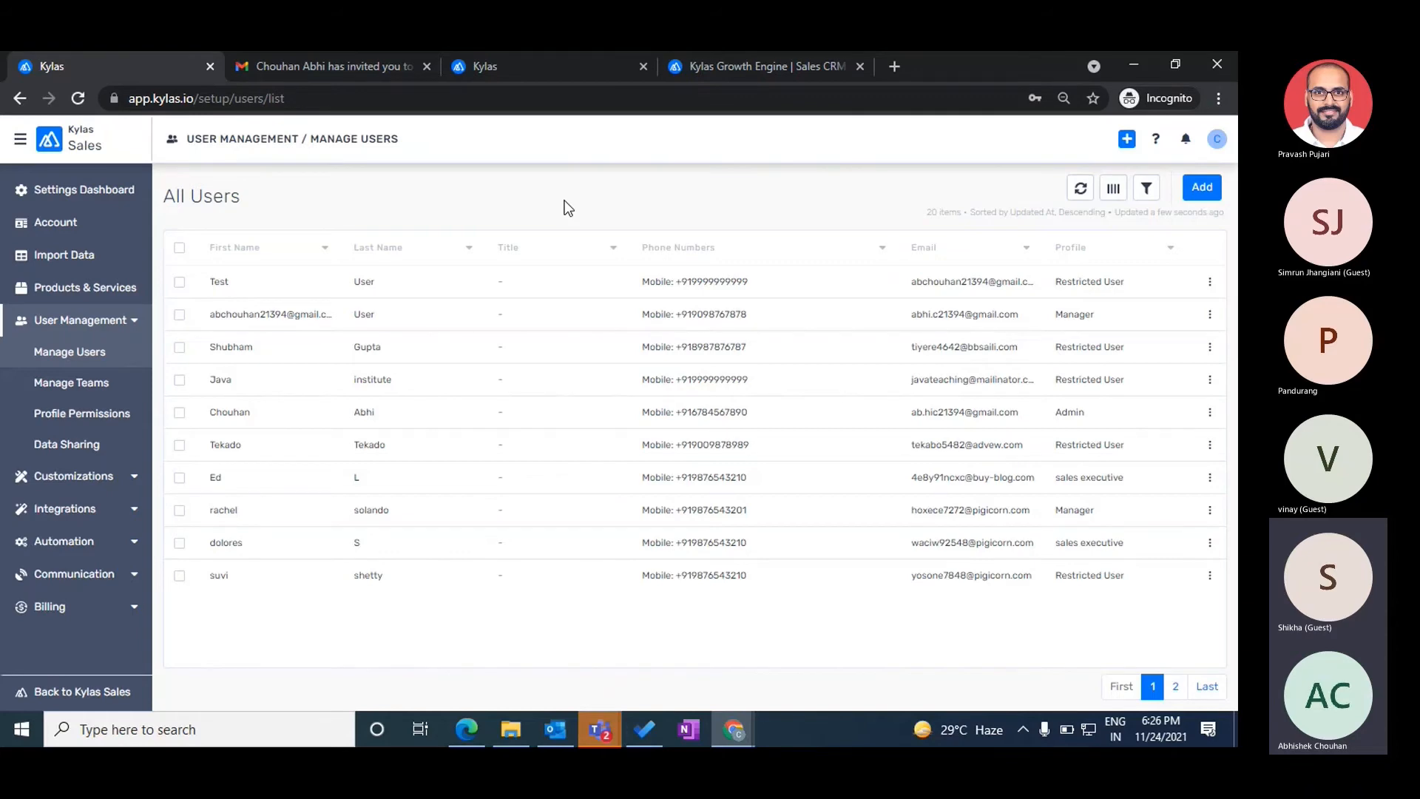
key(alt+Tab)
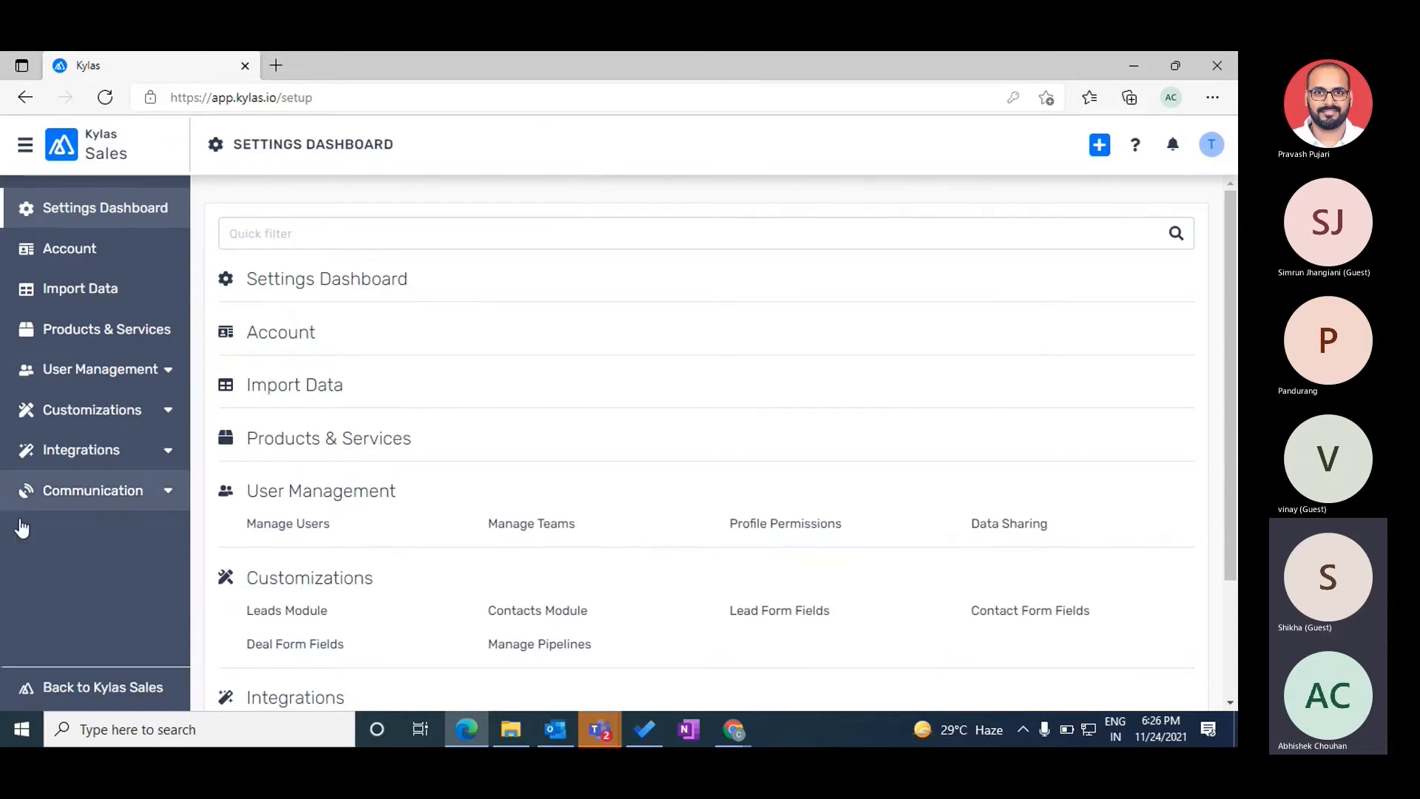
- Return the Test User to the sales dashboard and open the admin's Profile Permissions list
click(89, 686)
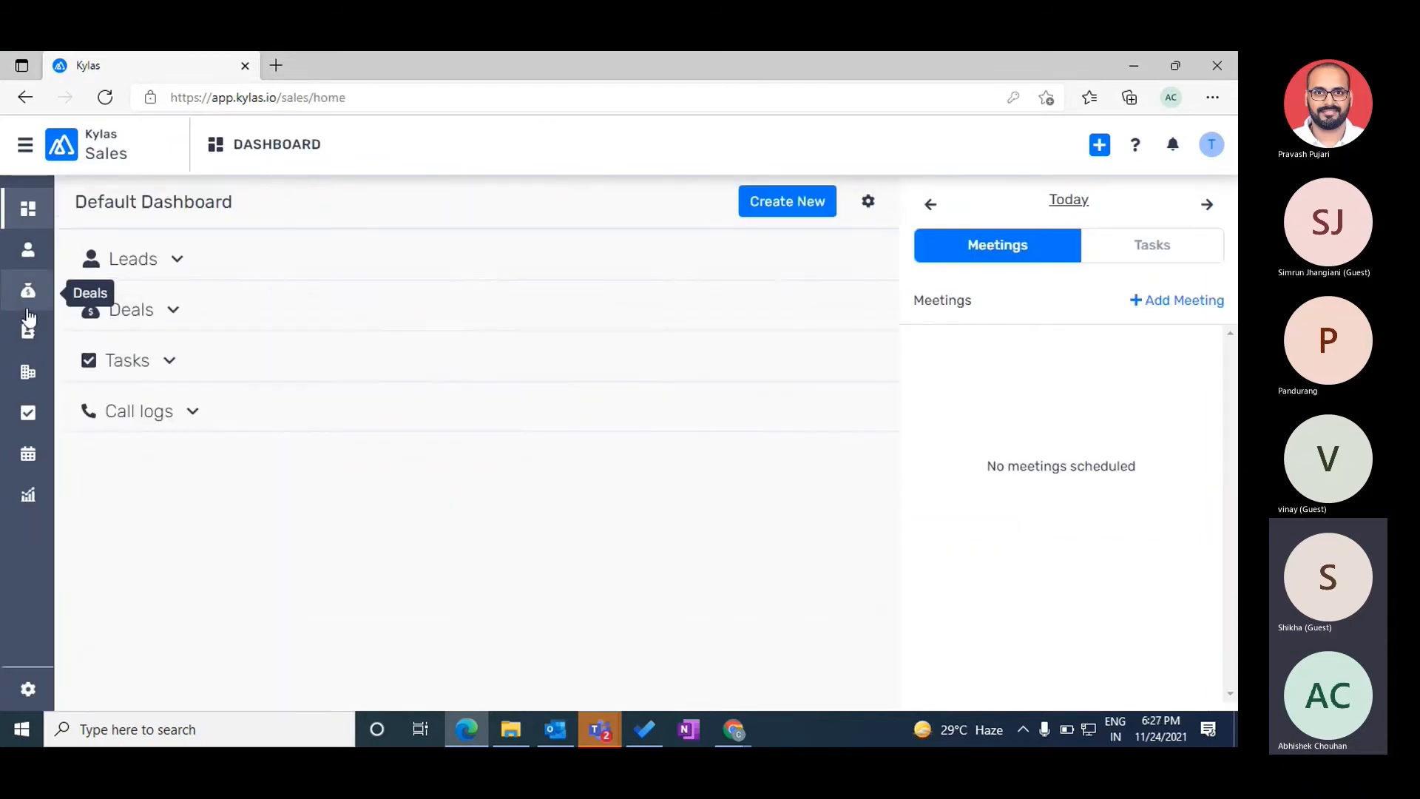
key(alt+Tab)
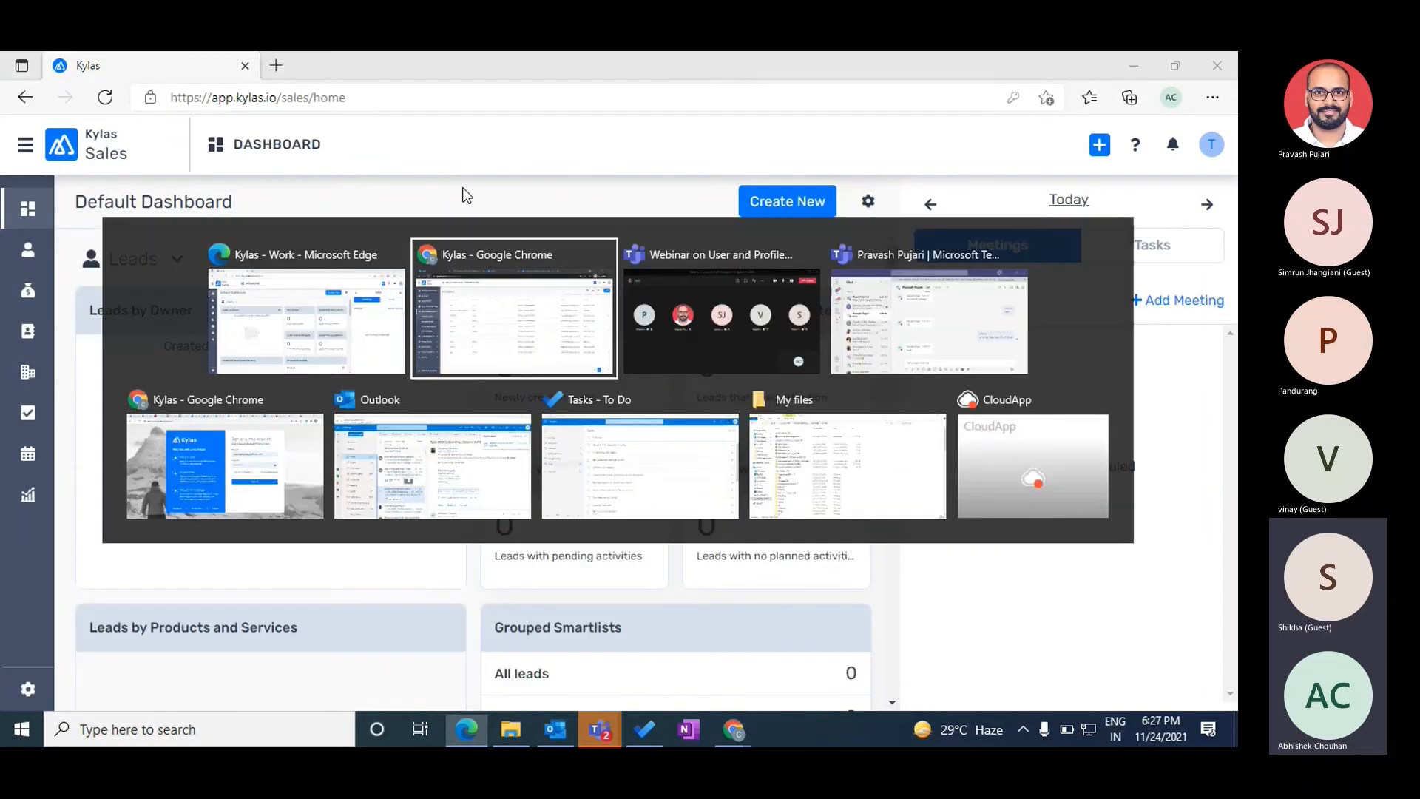
click(66, 417)
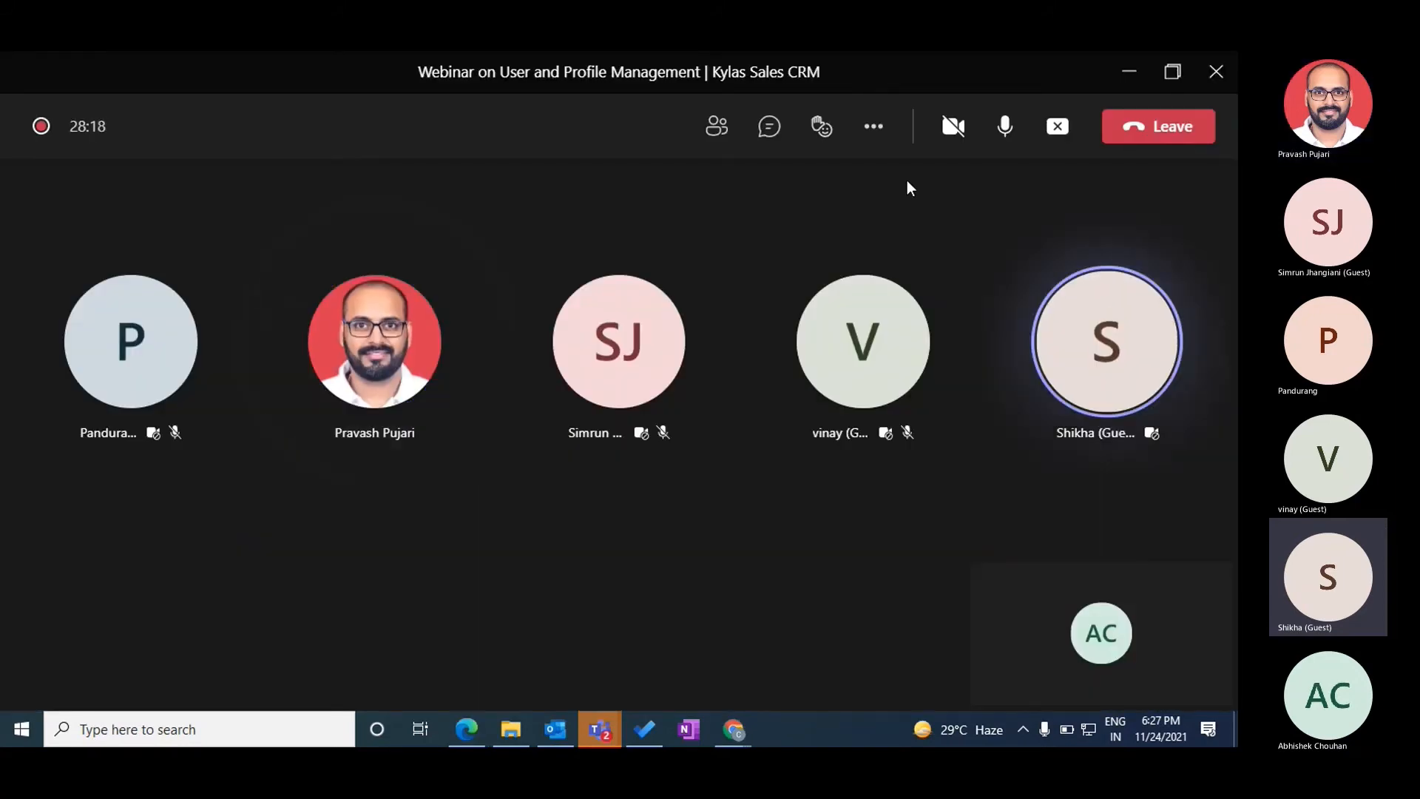
key(alt+Tab)
key(alt+Tab)
key(alt+Tab)
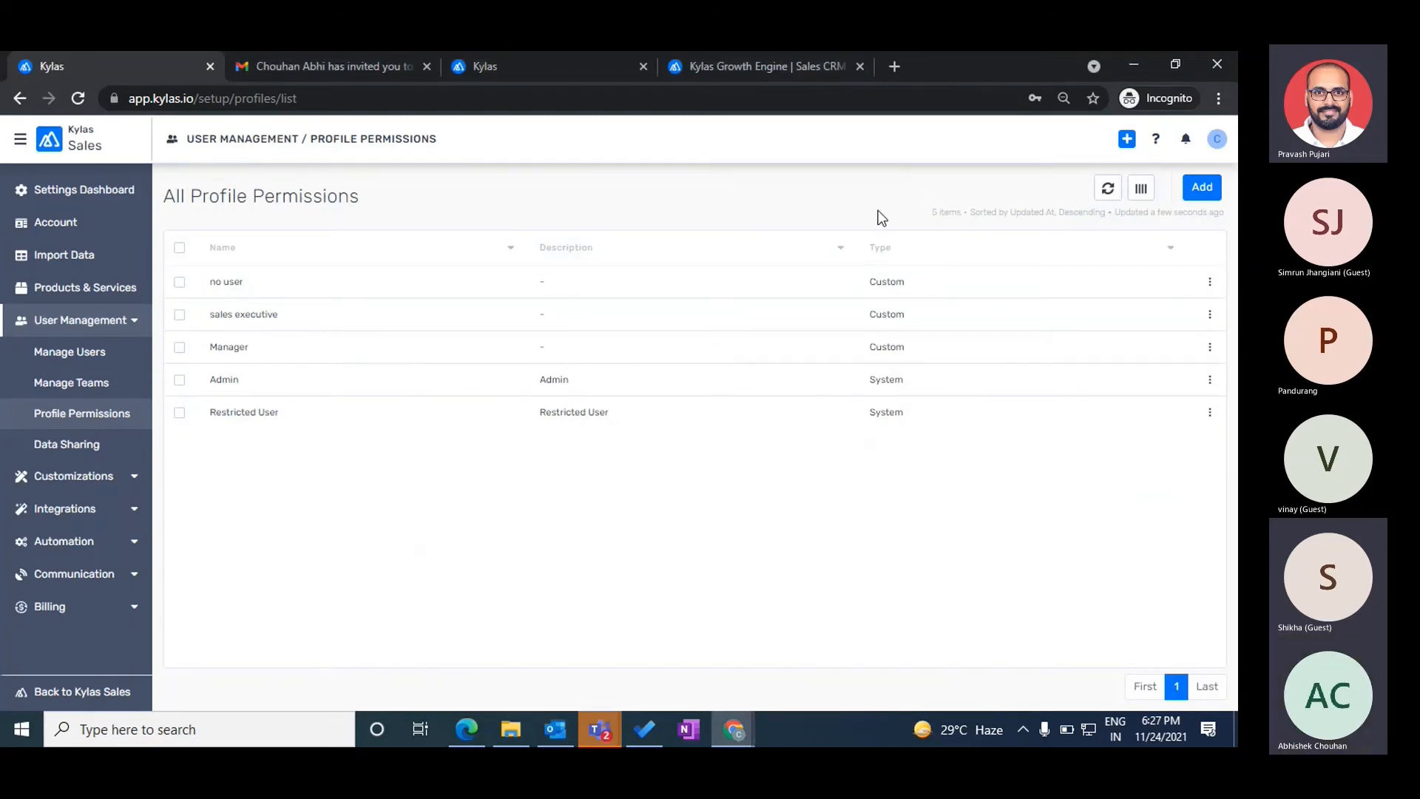
- Start a new profile named 'Marketing executive', correcting the misspelled letter
click(1205, 190)
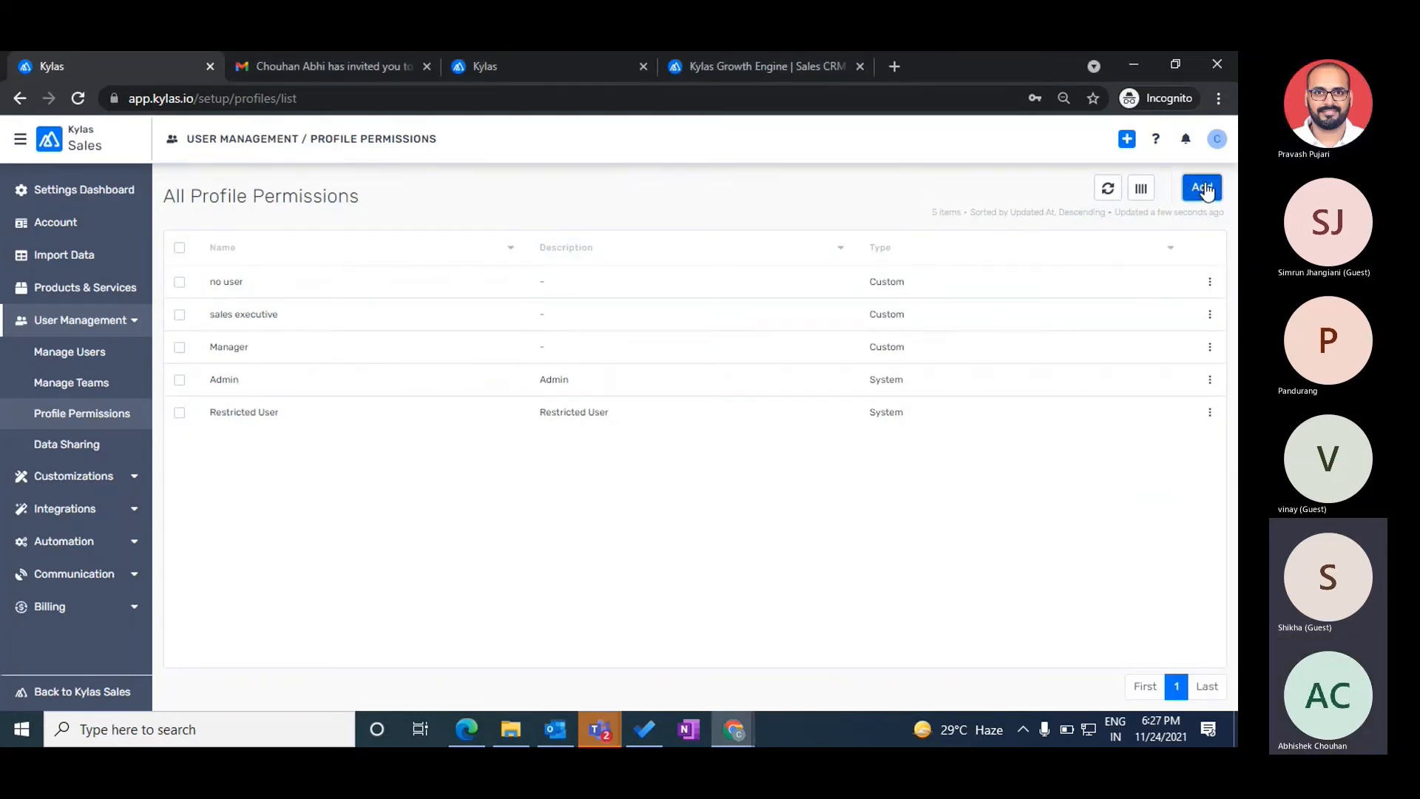
click(479, 278)
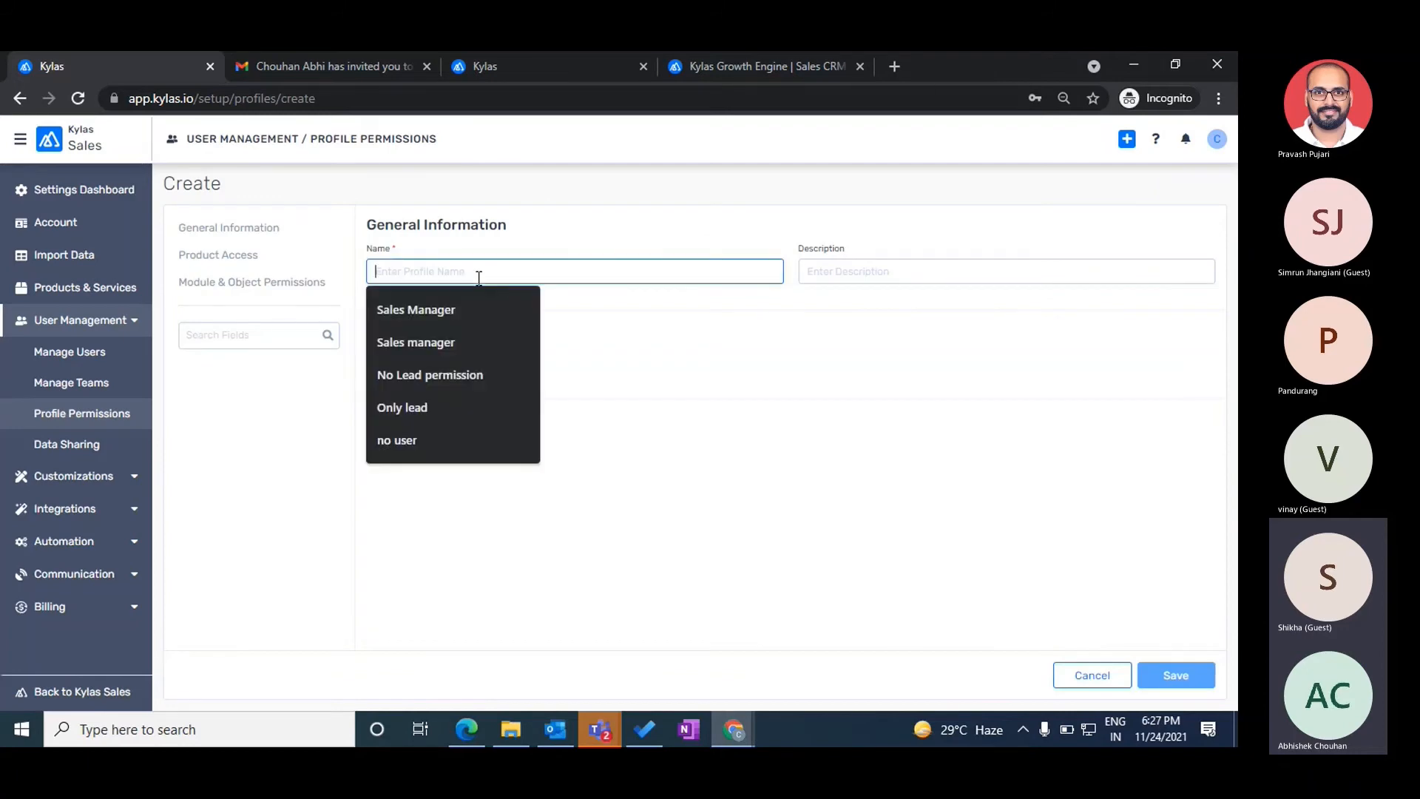
text(Merketing )
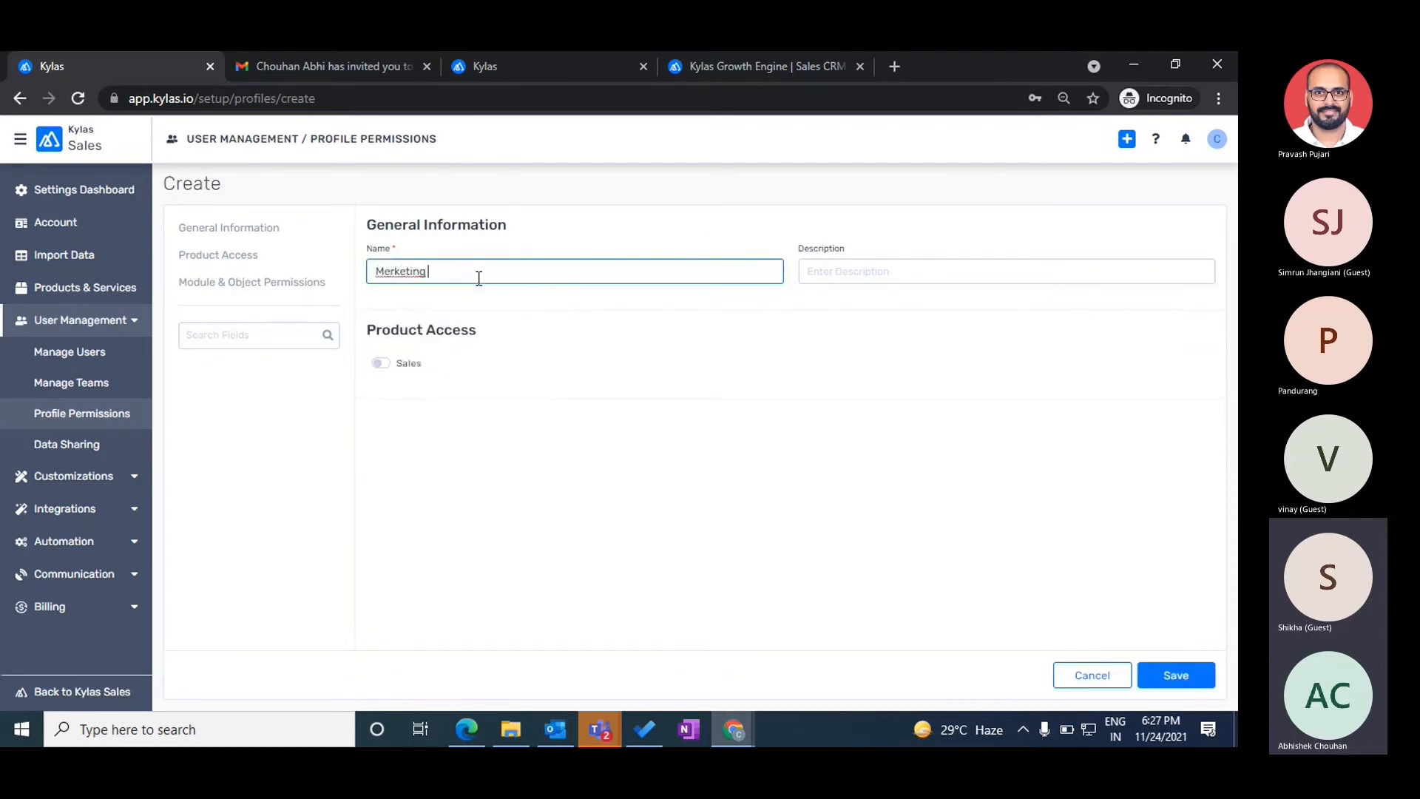
text(executive)
click(392, 273)
key(BackSpace)
text(a)
- Grant Sales access plus Lead Management Read and Create, and save the profile
click(408, 368)
scroll(469, 509, down, 4)
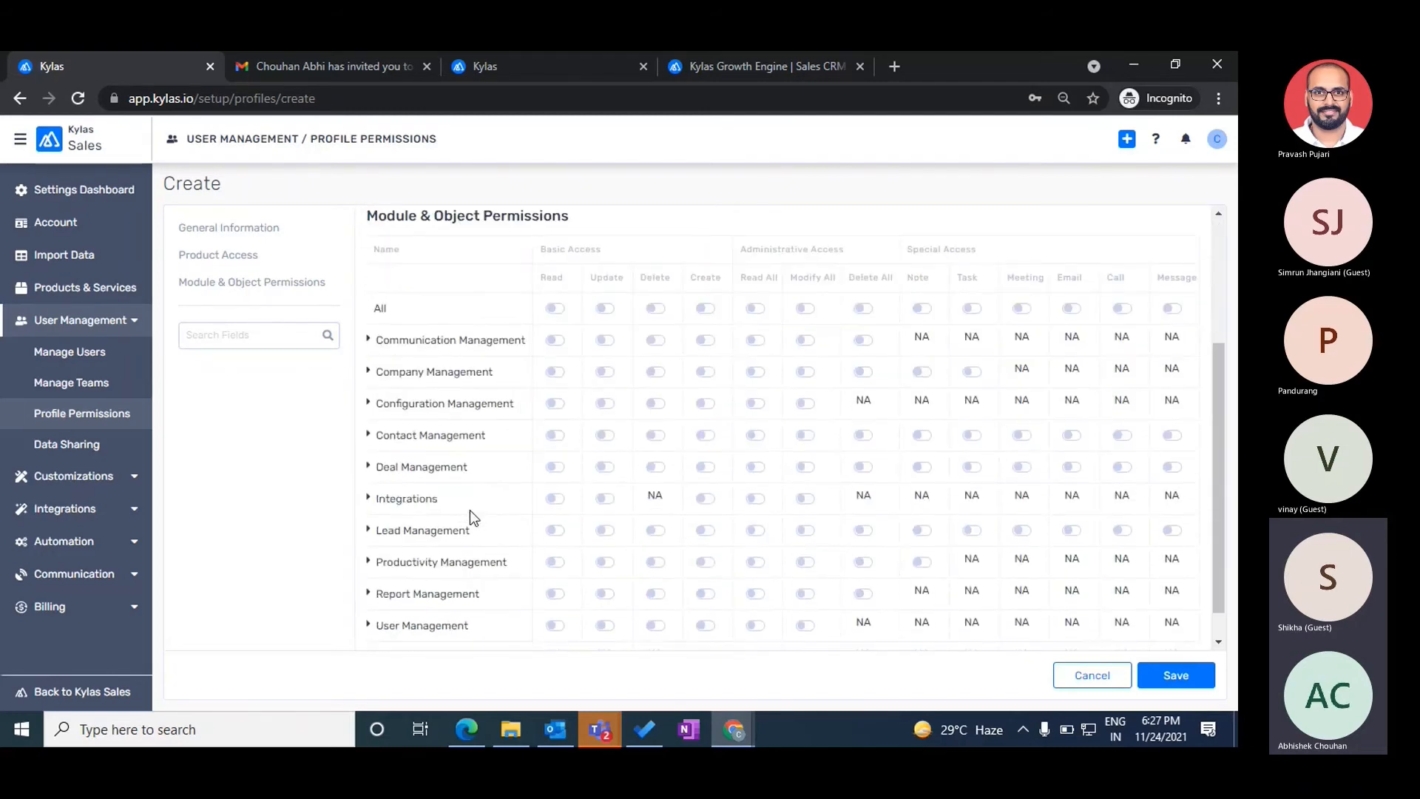
click(555, 526)
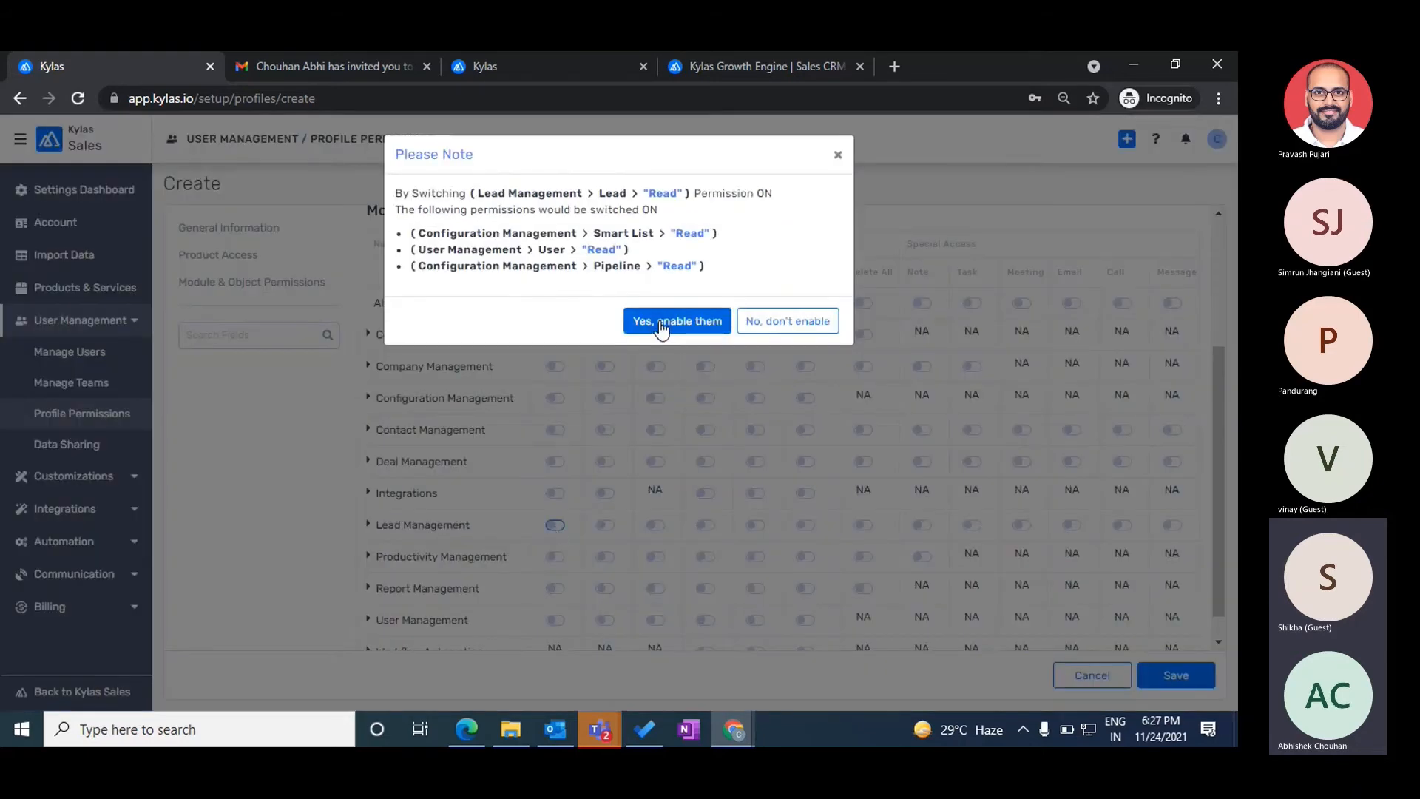
click(664, 326)
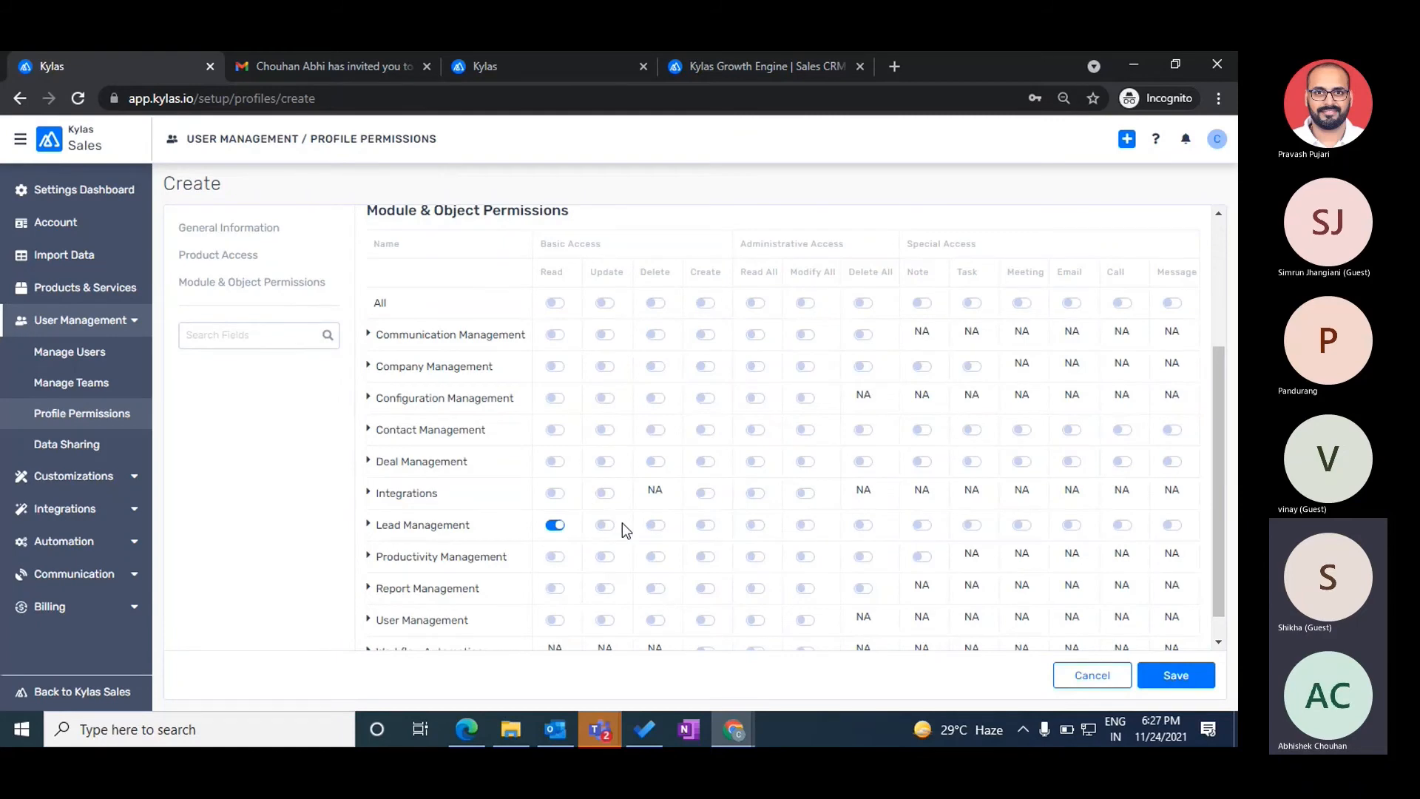
click(656, 526)
click(654, 527)
click(704, 526)
click(1158, 674)
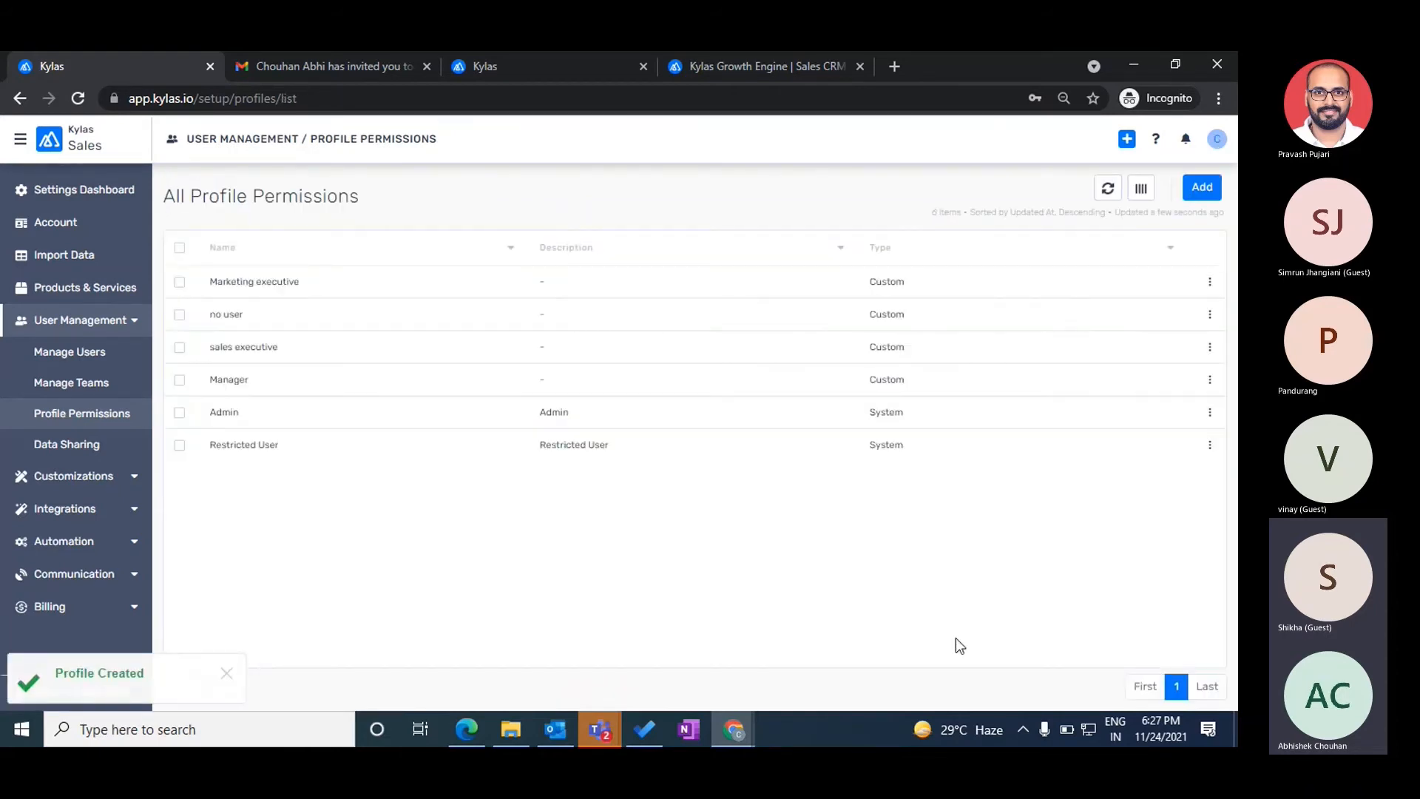
click(60, 353)
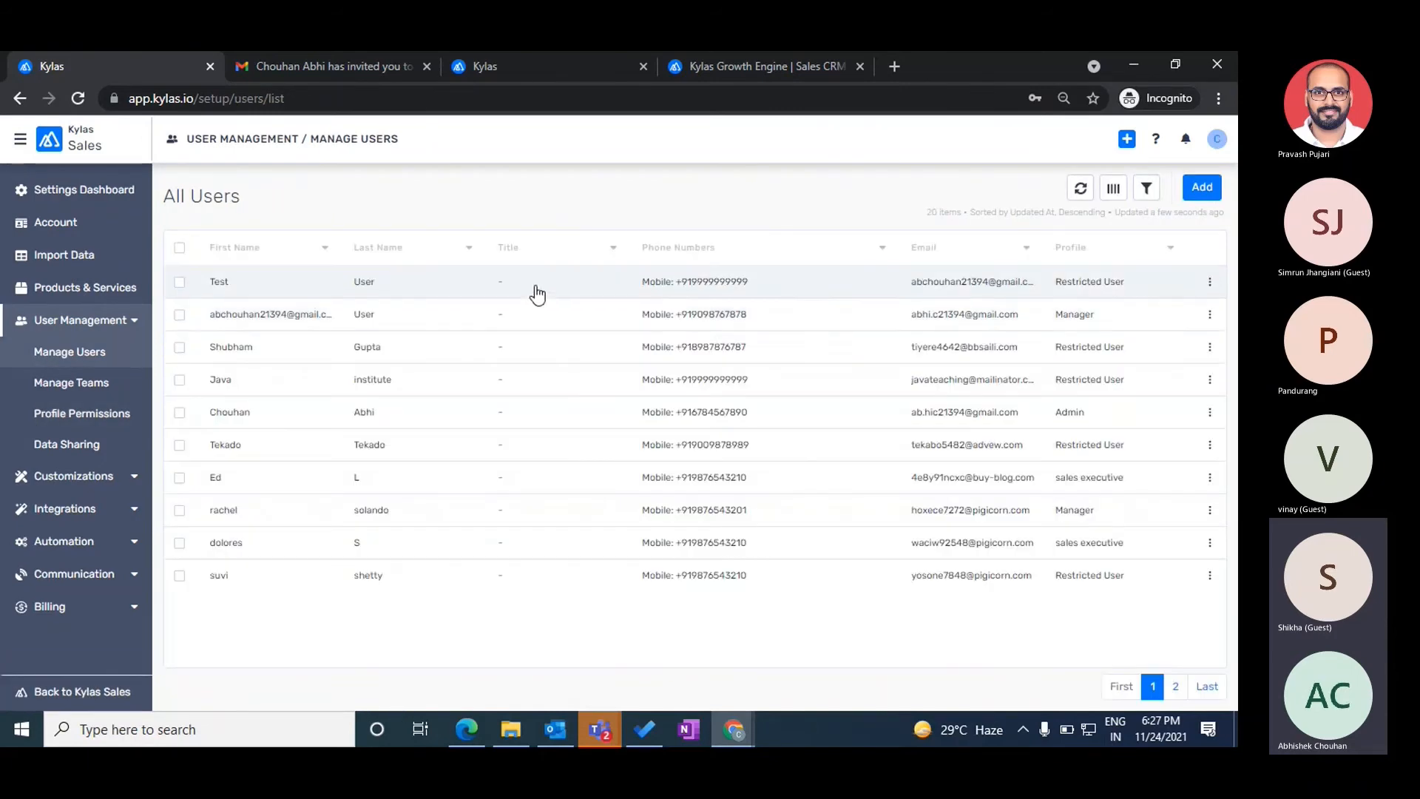
click(564, 287)
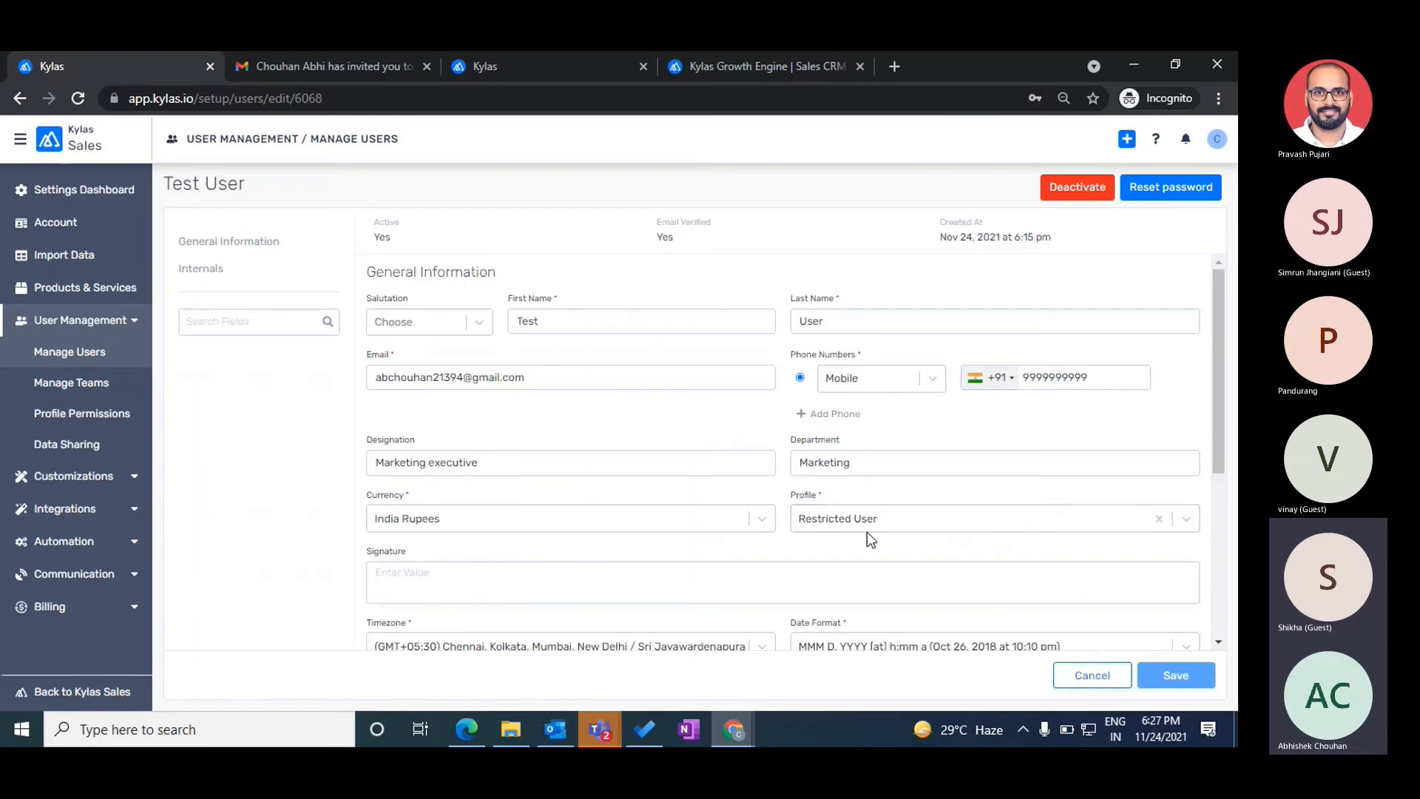
click(912, 523)
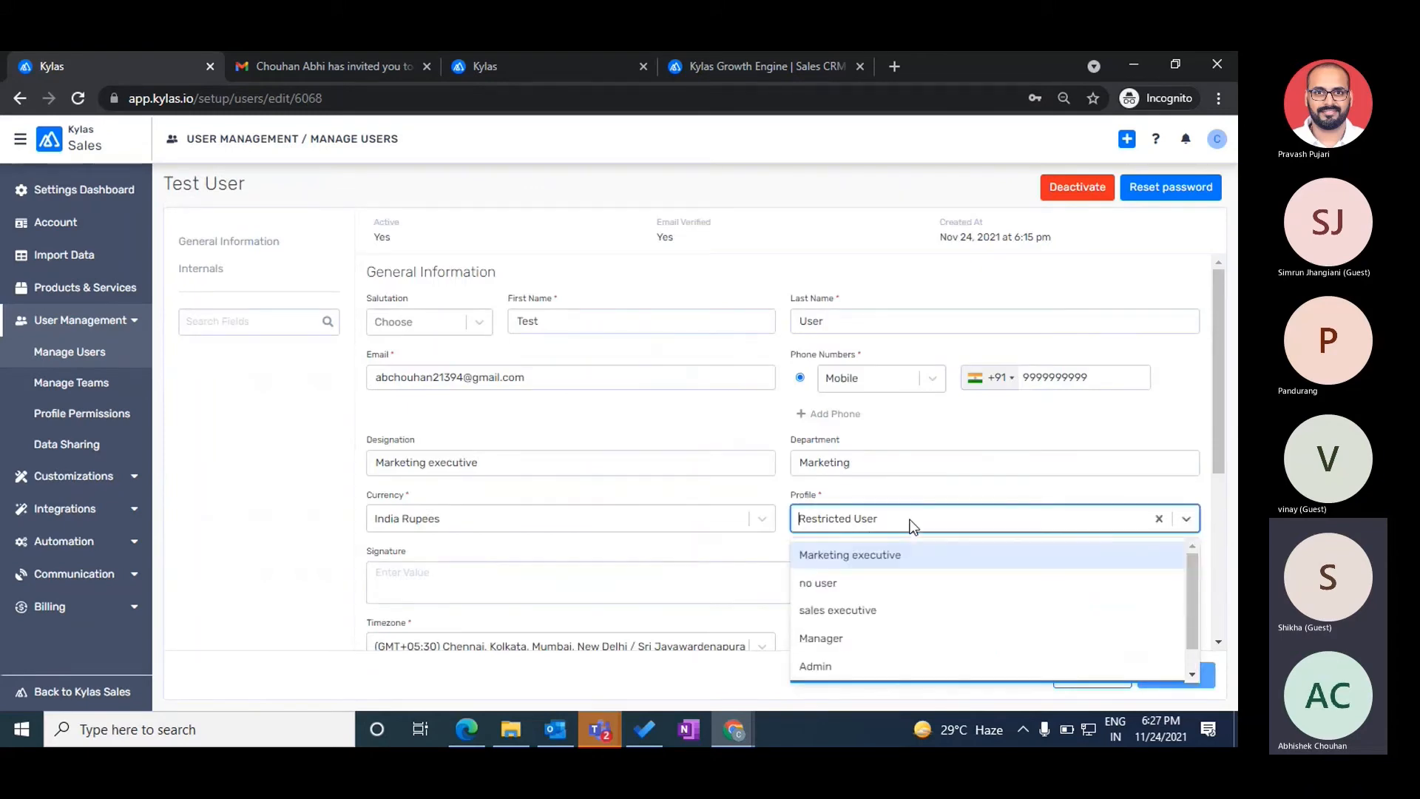
click(845, 560)
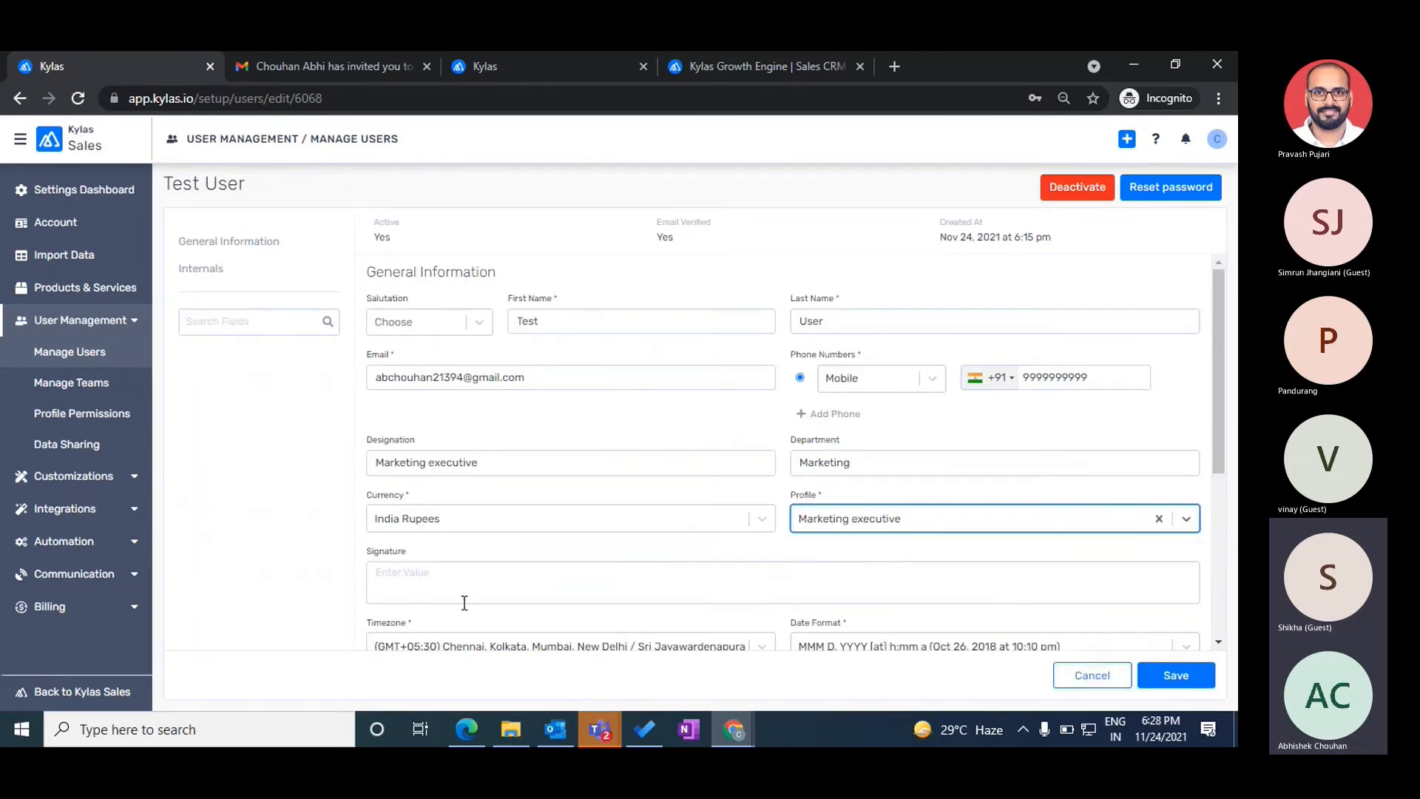
click(1183, 674)
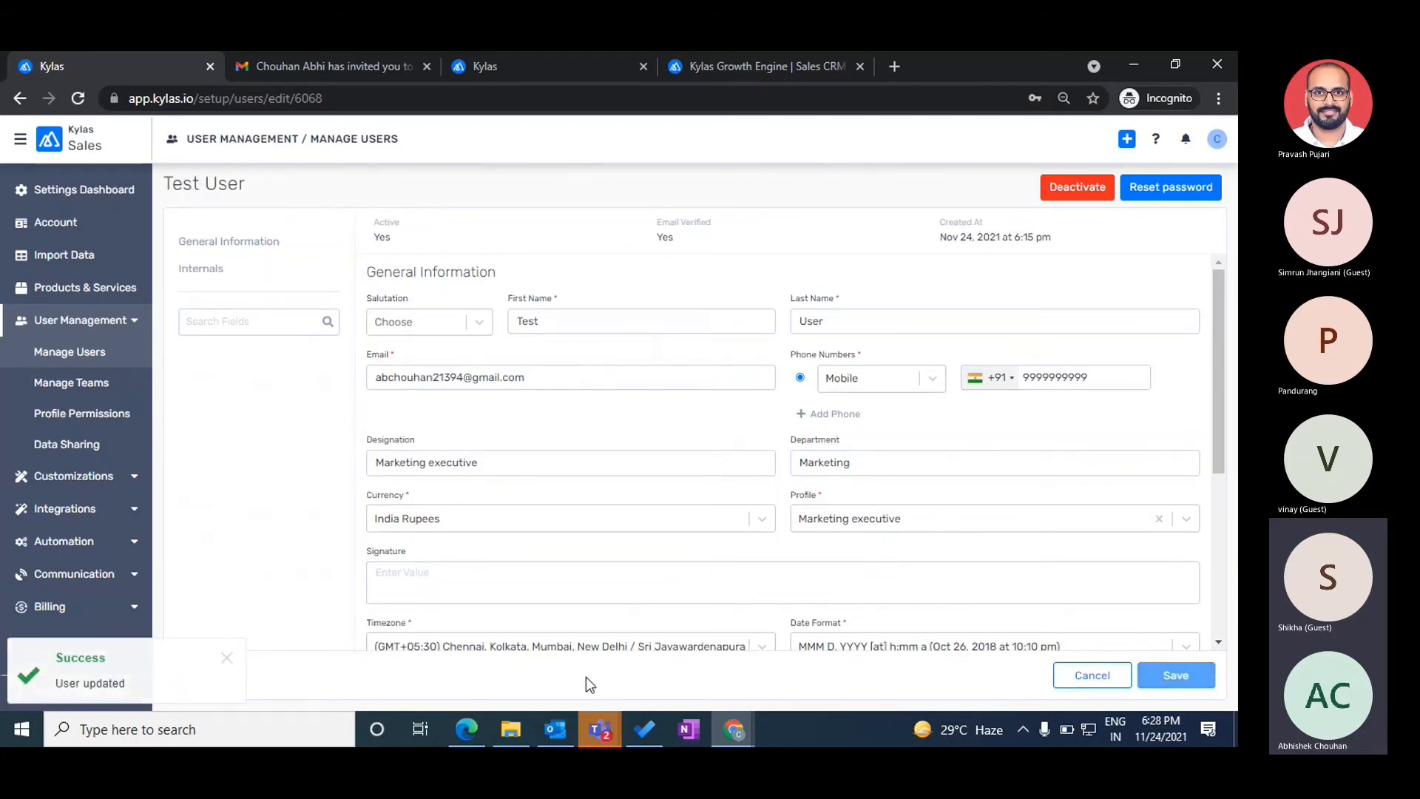
click(467, 735)
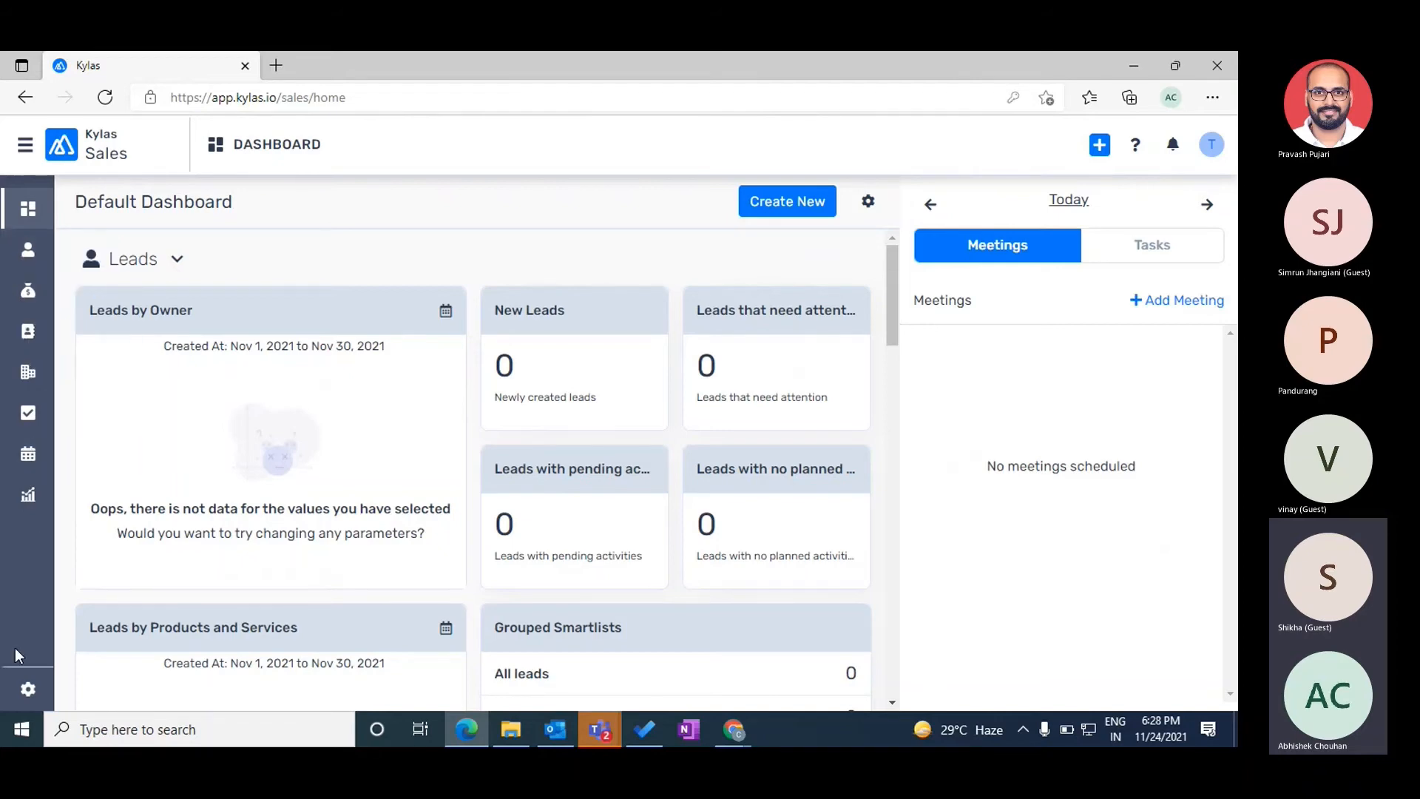
- Log Test User out and back in so the Marketing executive profile takes effect
click(1210, 144)
click(1070, 278)
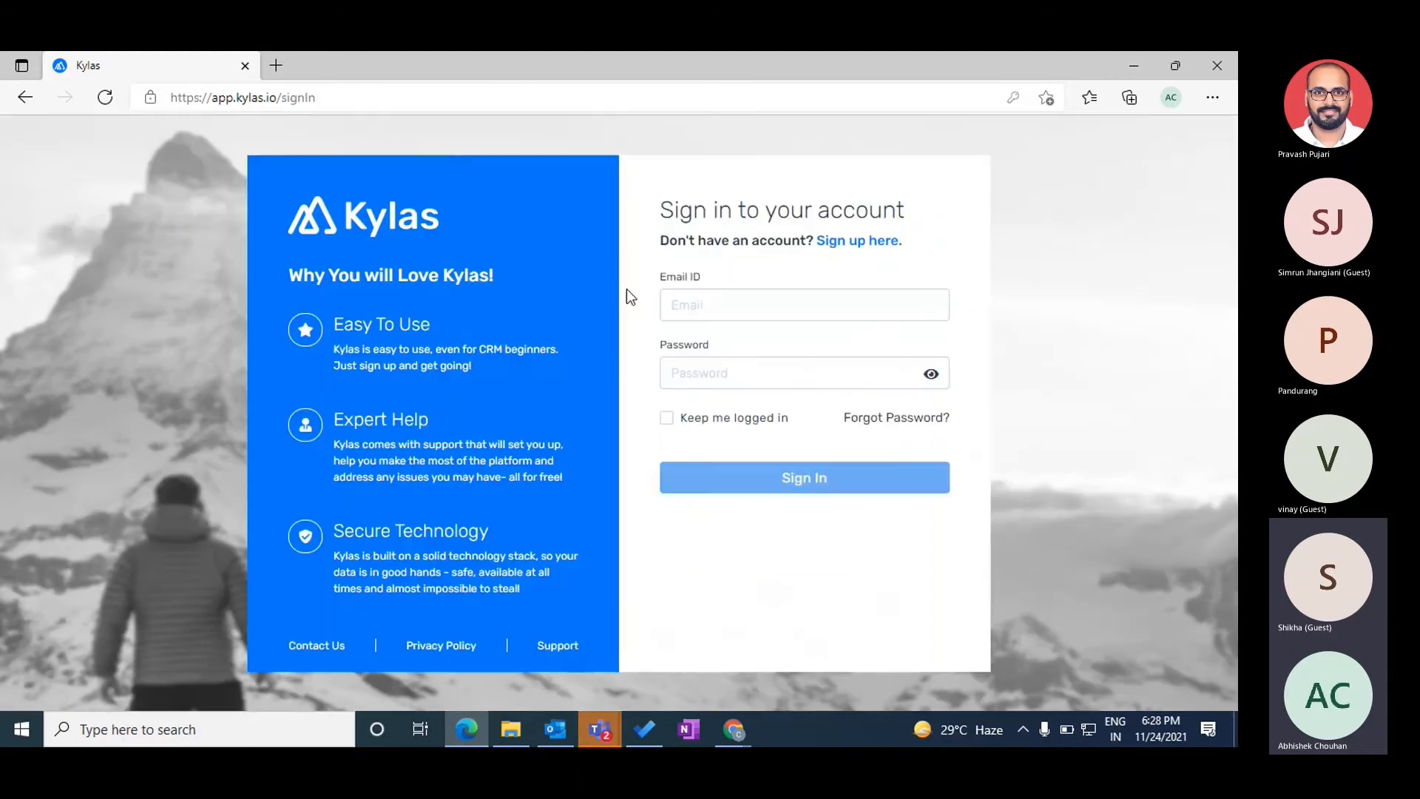
click(758, 487)
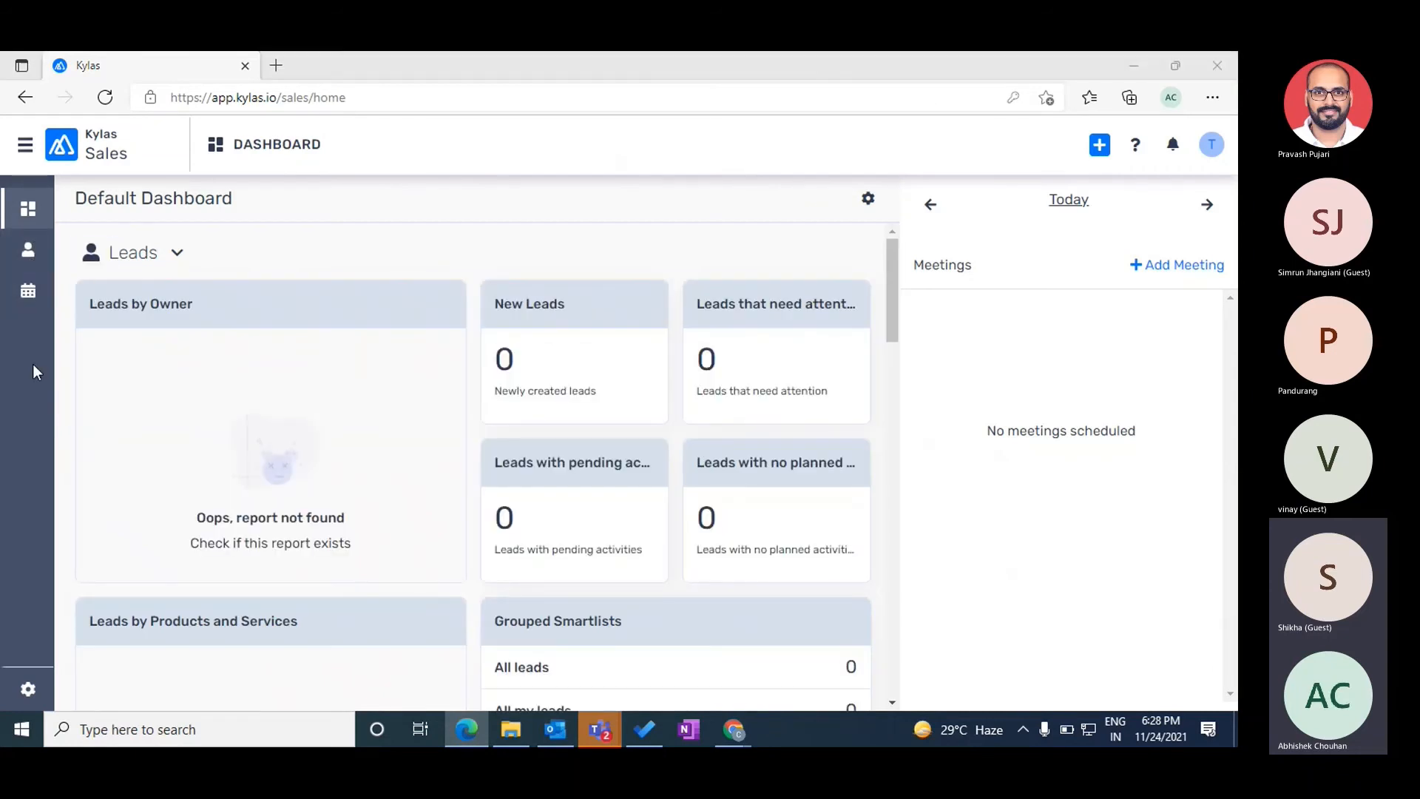
key(alt+Tab)
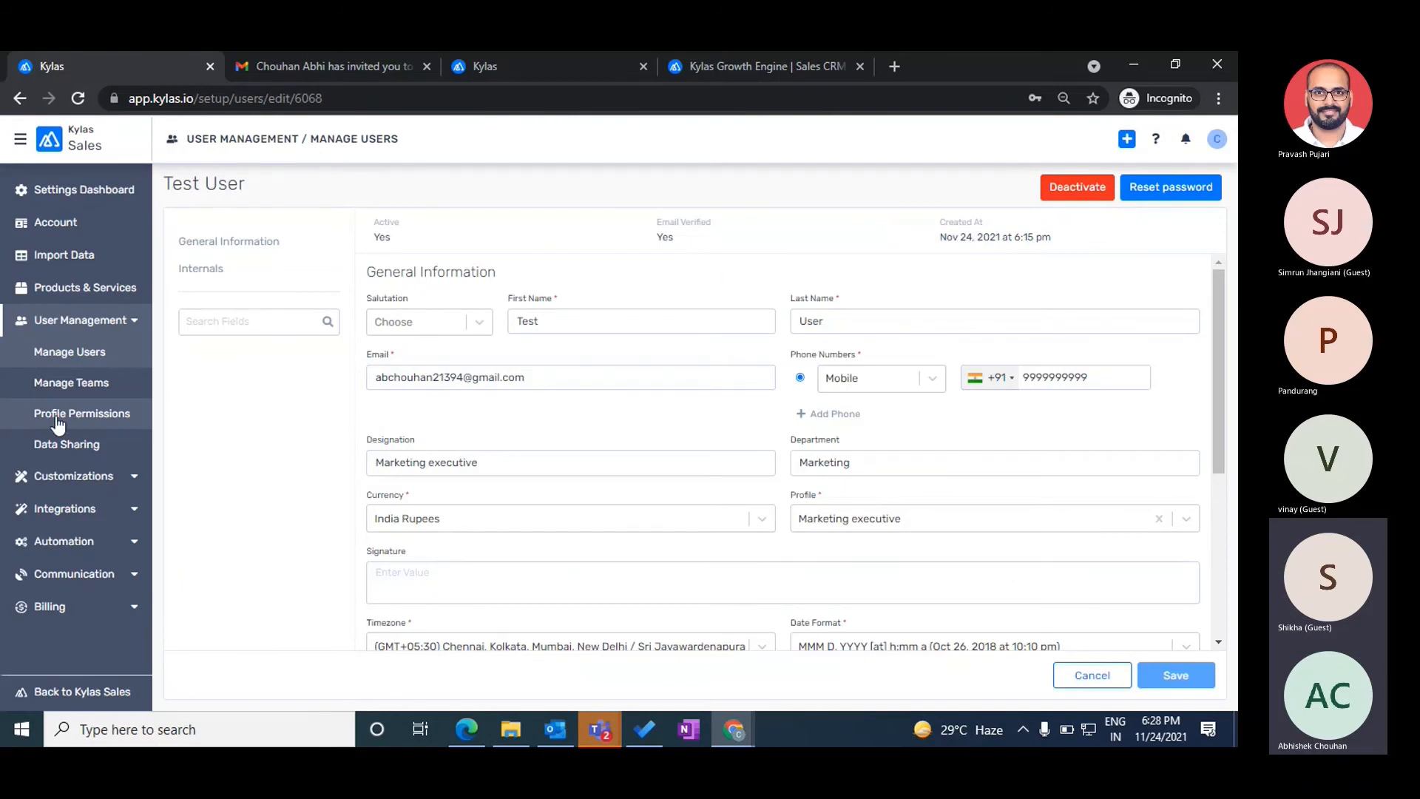
- Open the Marketing executive profile's permissions and review its Lead Management Read access
click(56, 420)
click(340, 282)
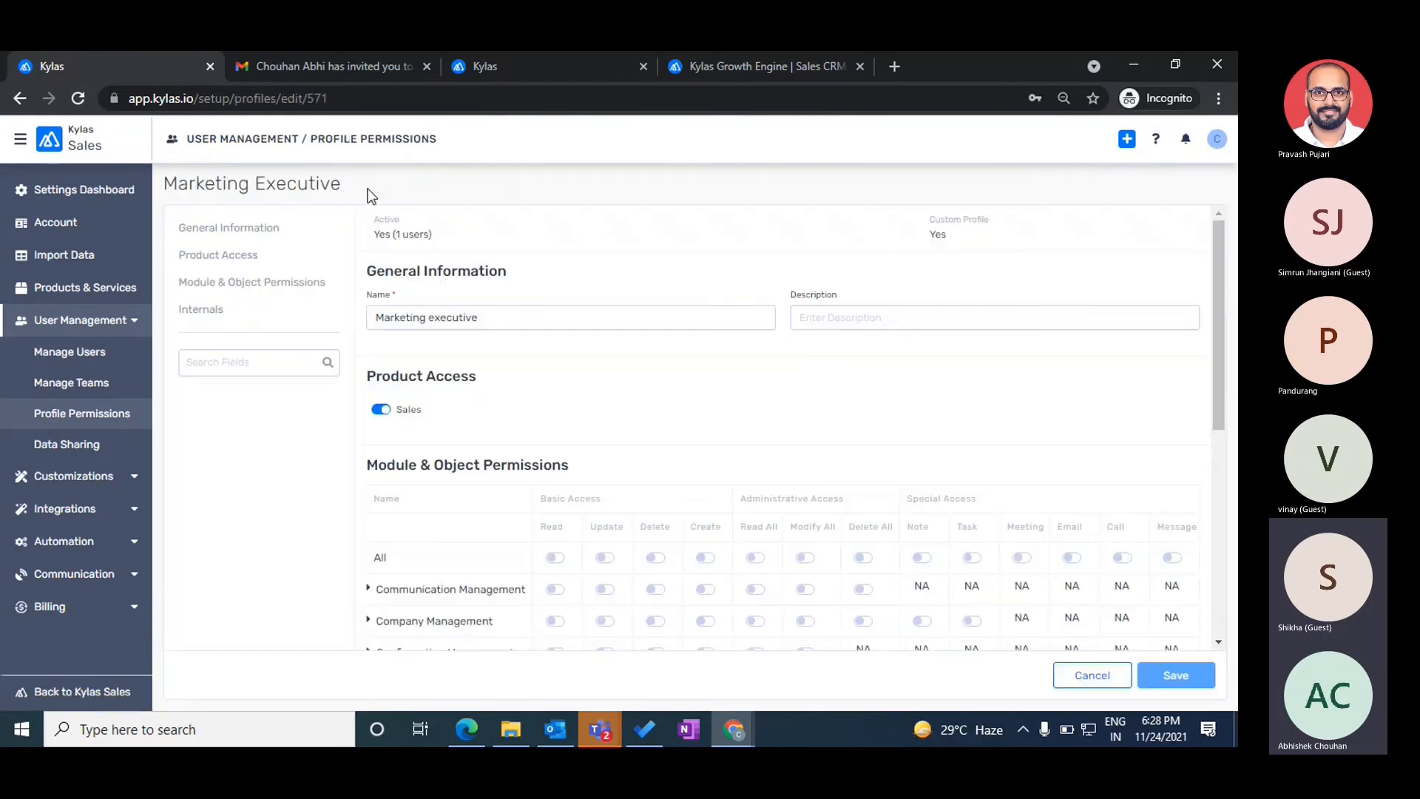
scroll(516, 484, down, 5)
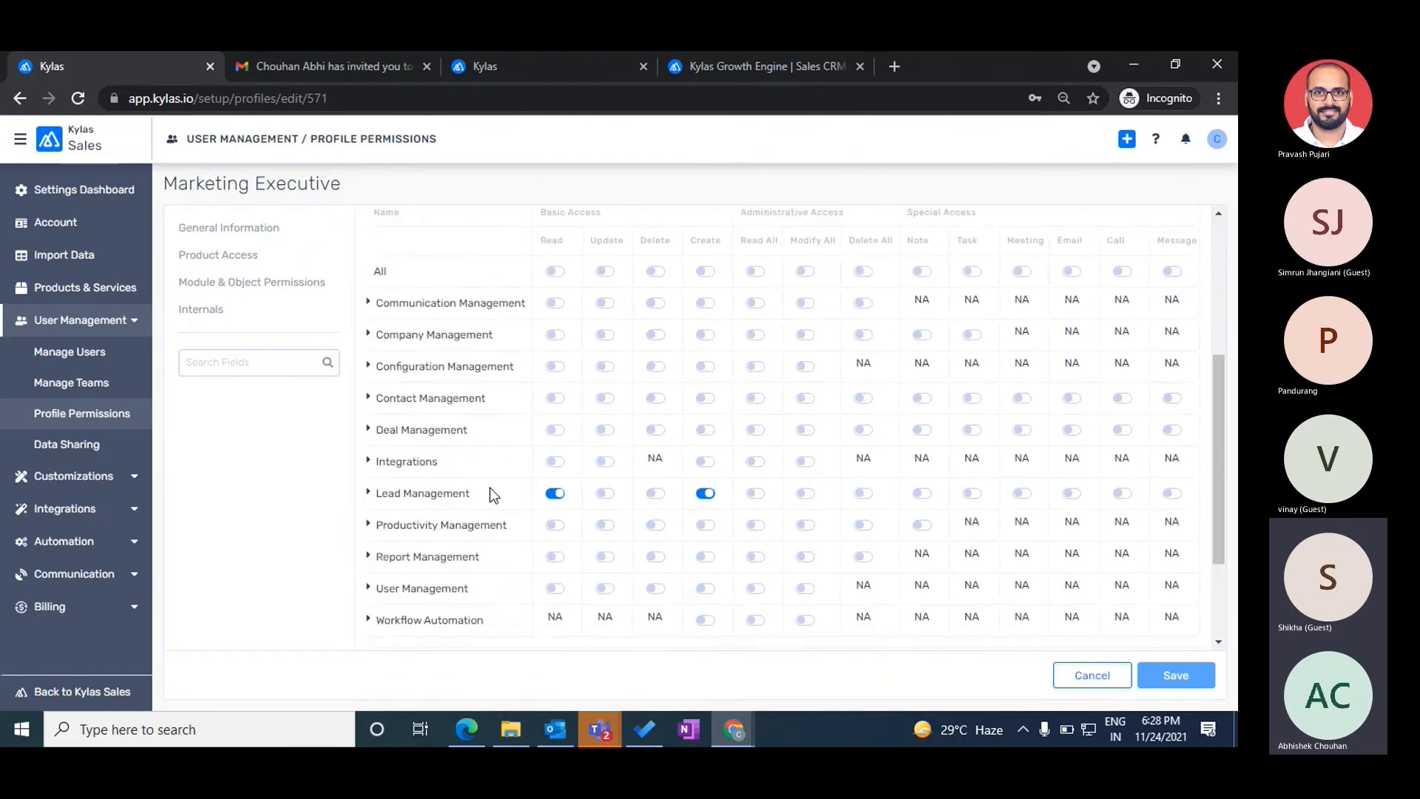
double_click(553, 240)
key(alt+Tab)
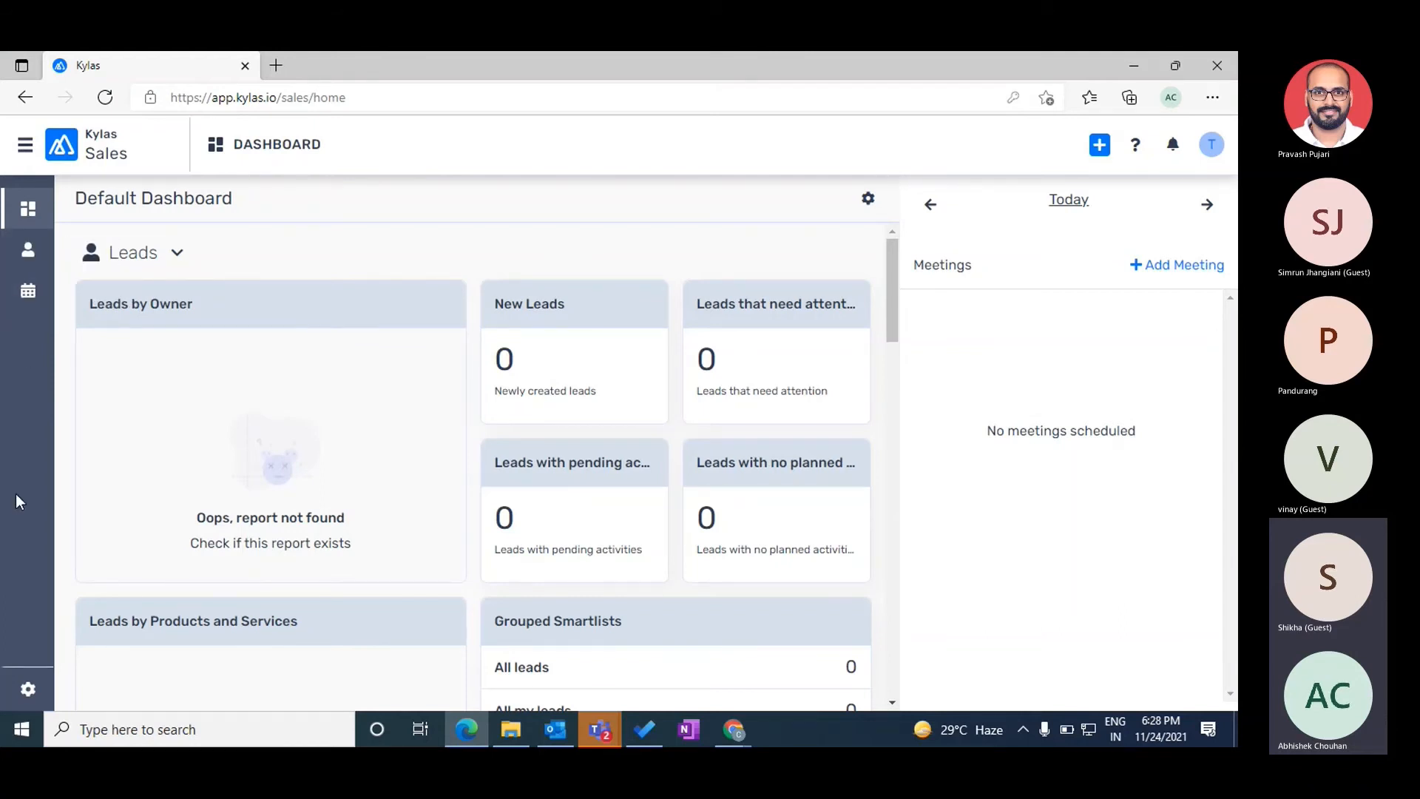
key(alt+Tab)
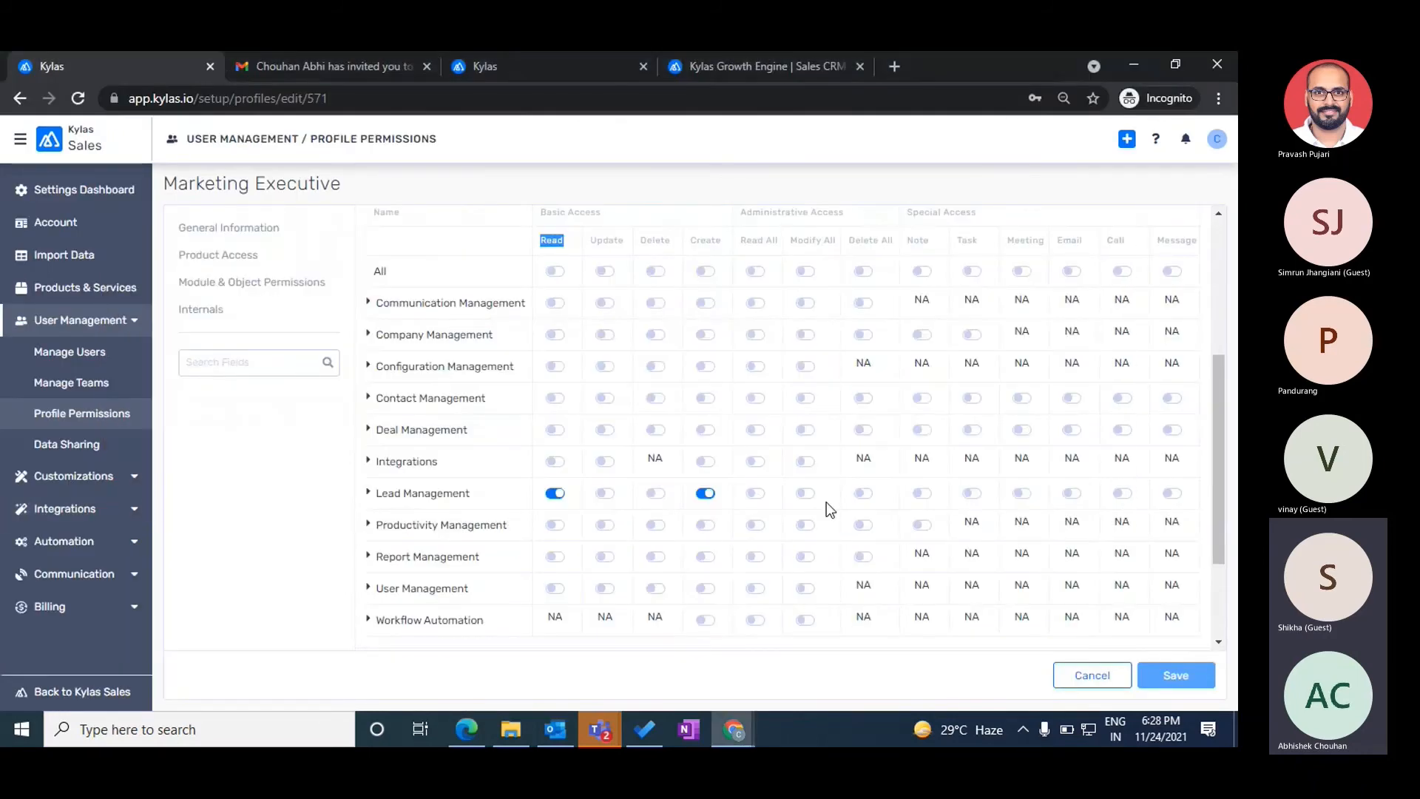
- Compare the Read and Read All columns, then check Test User's empty Leads list
scroll(827, 503, up, 1)
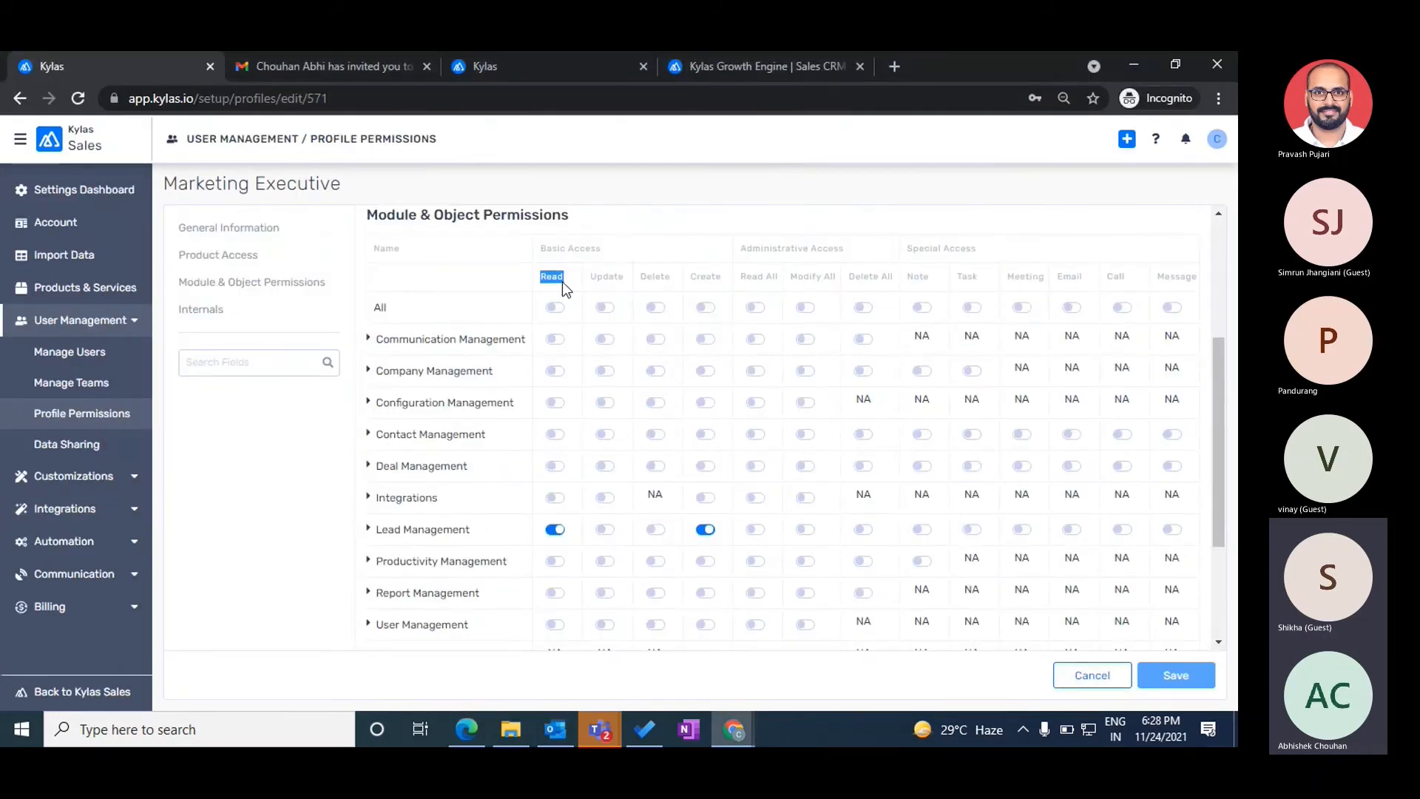
drag(740, 276, 779, 277)
double_click(547, 274)
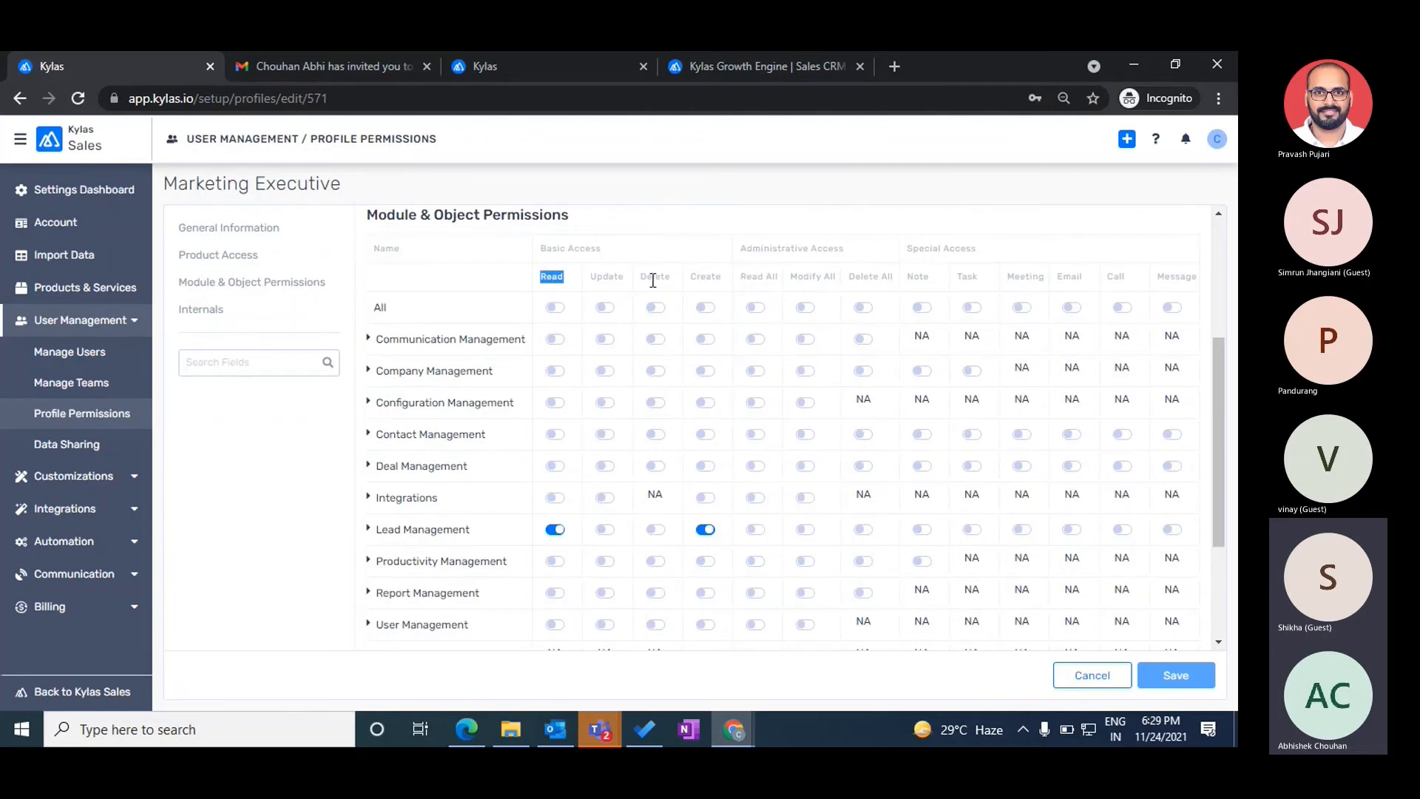
triple_click(751, 273)
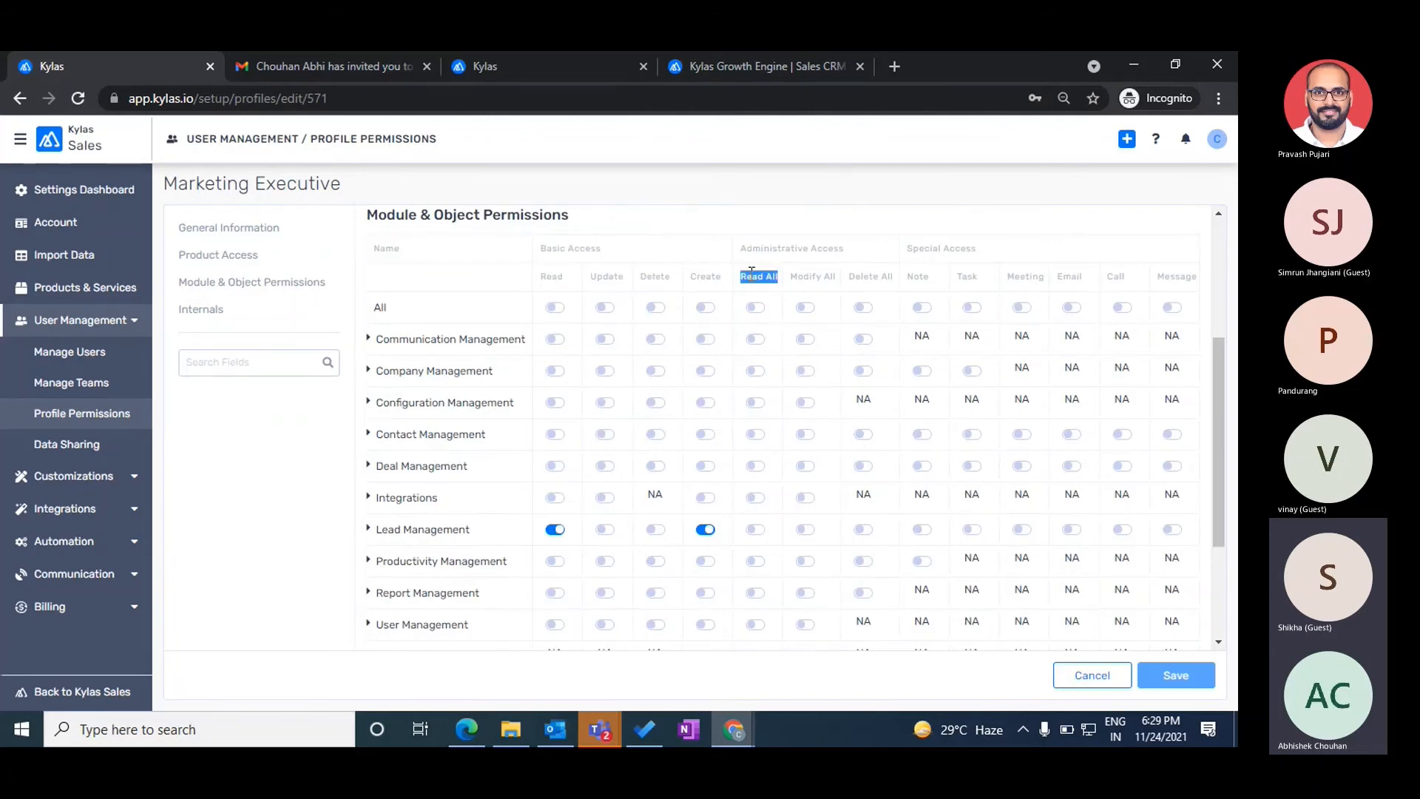
double_click(553, 276)
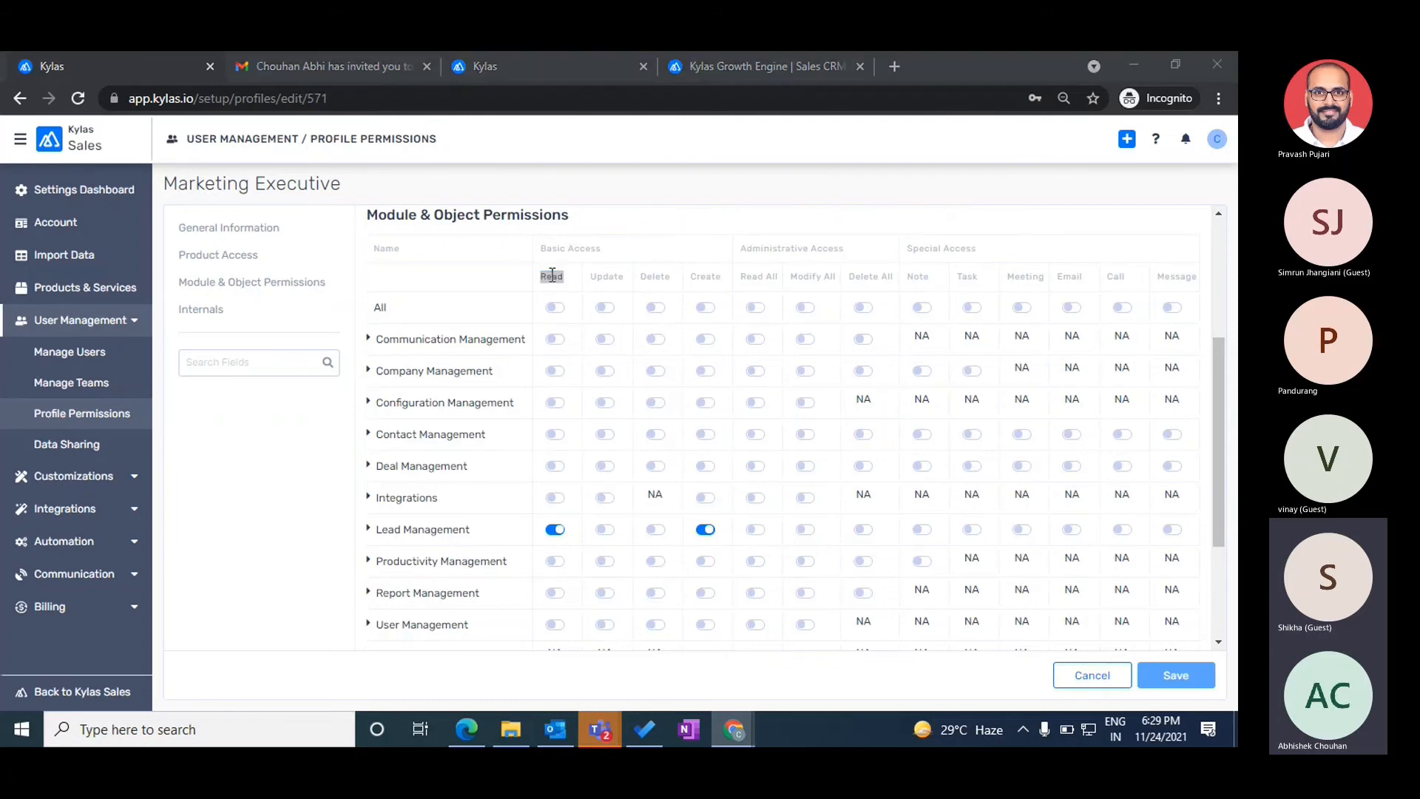
key(alt+Tab)
click(31, 254)
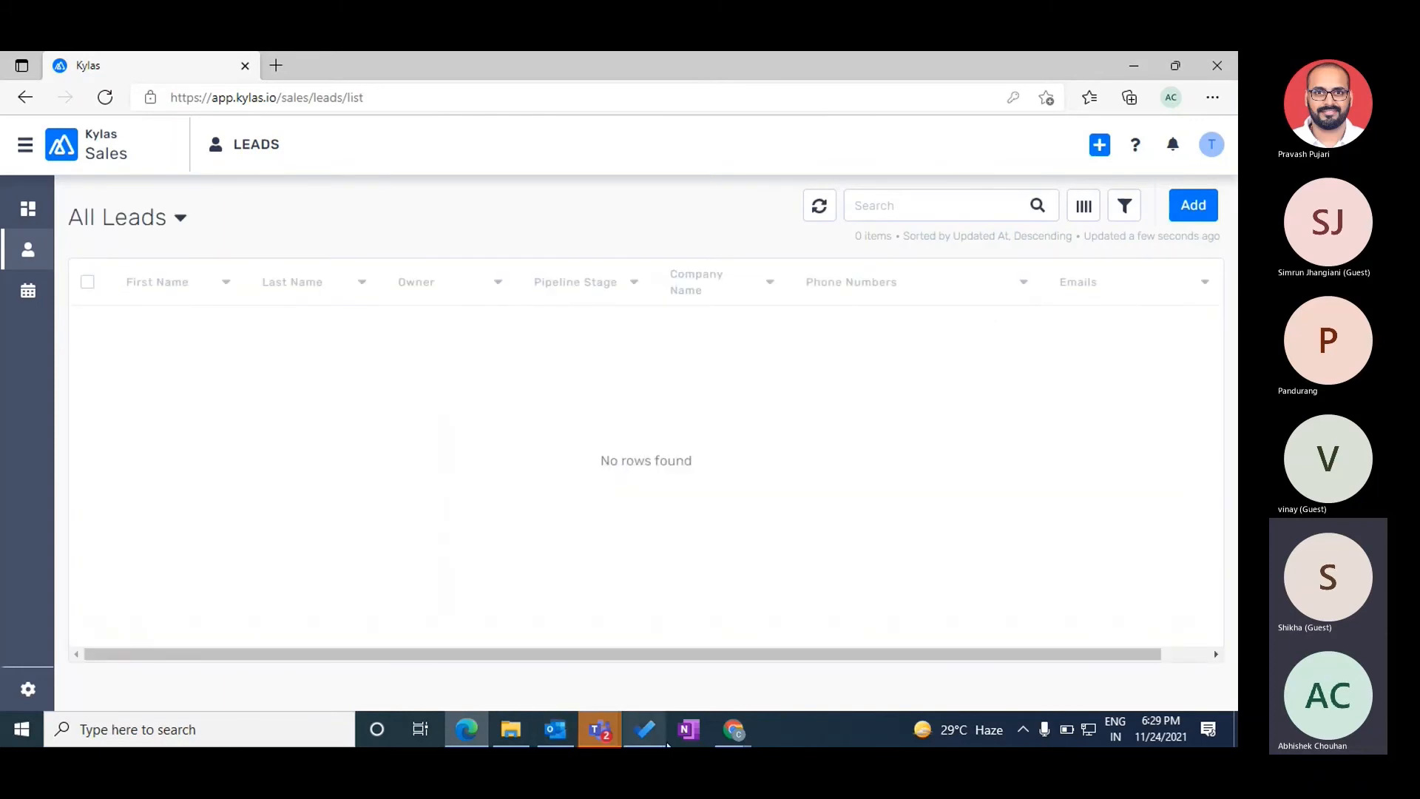
click(739, 731)
click(819, 651)
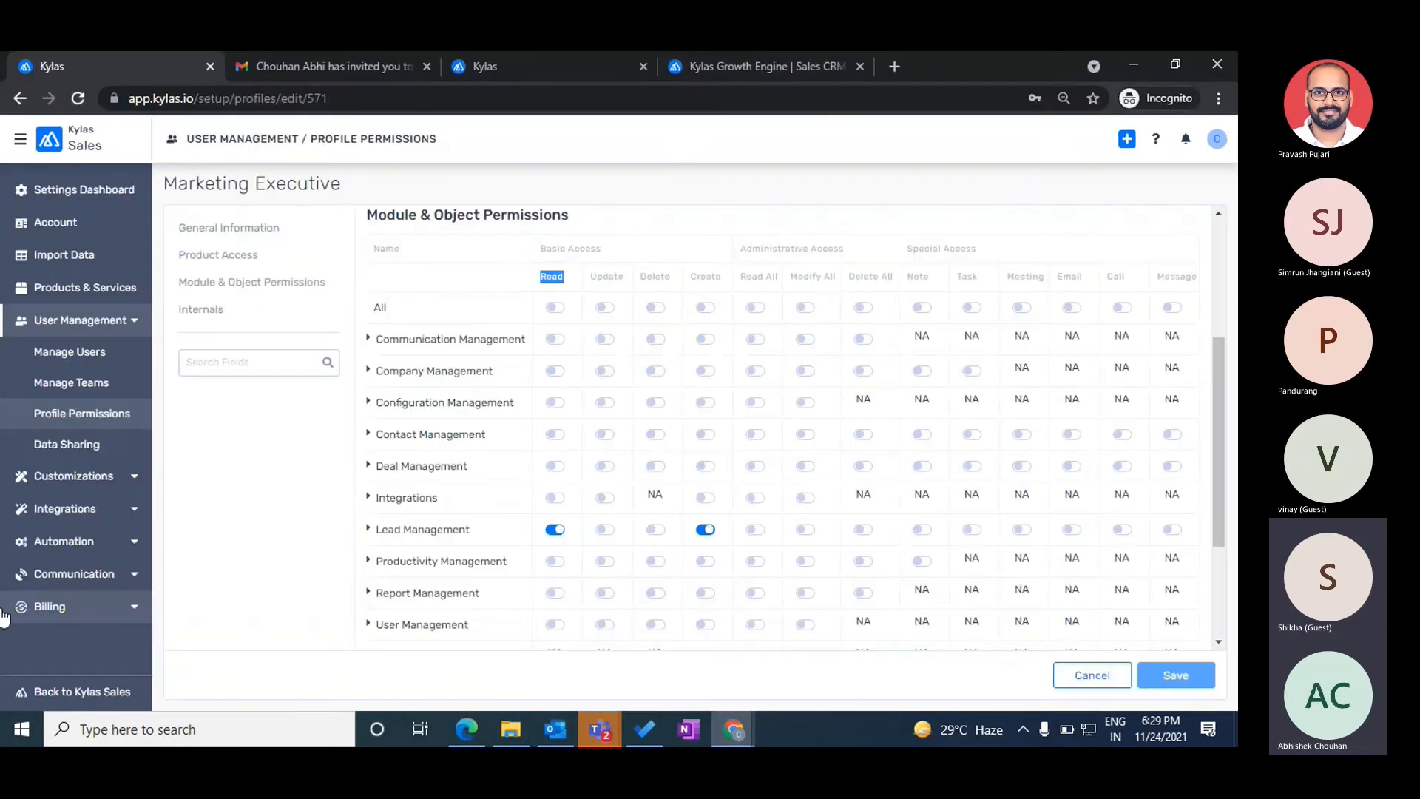
- Duplicate the Kylas tab and open the admin's Leads list in the sales app
right_click(116, 63)
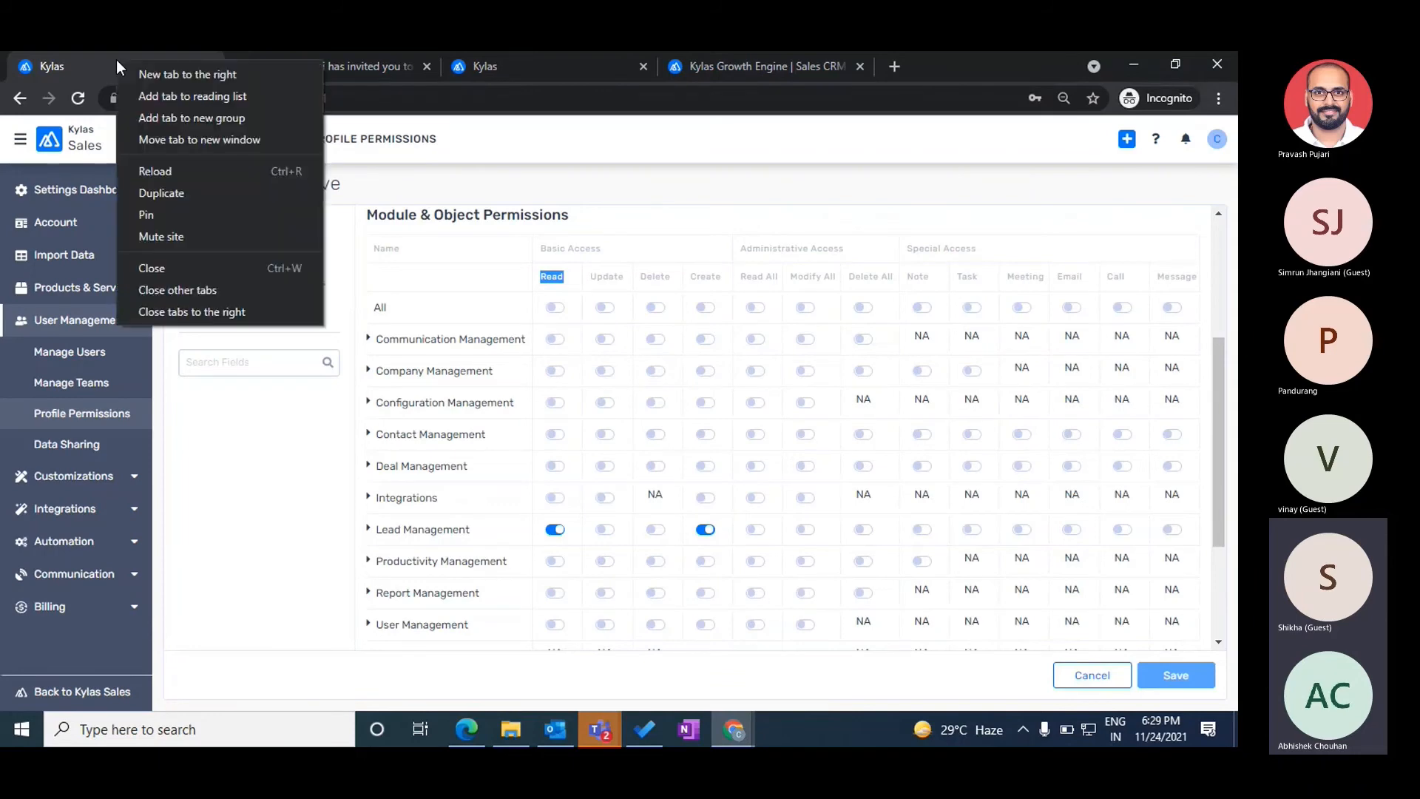
click(159, 190)
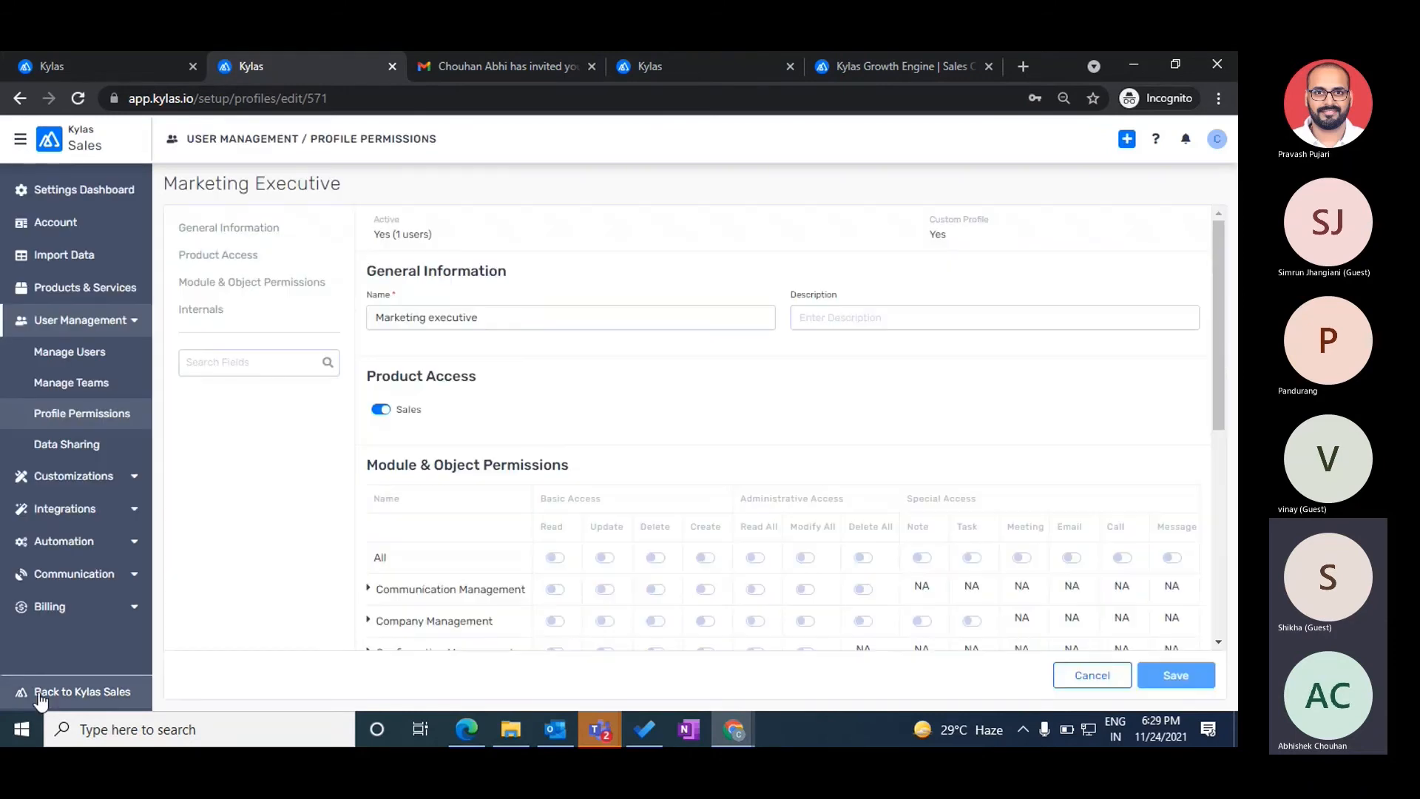
click(40, 698)
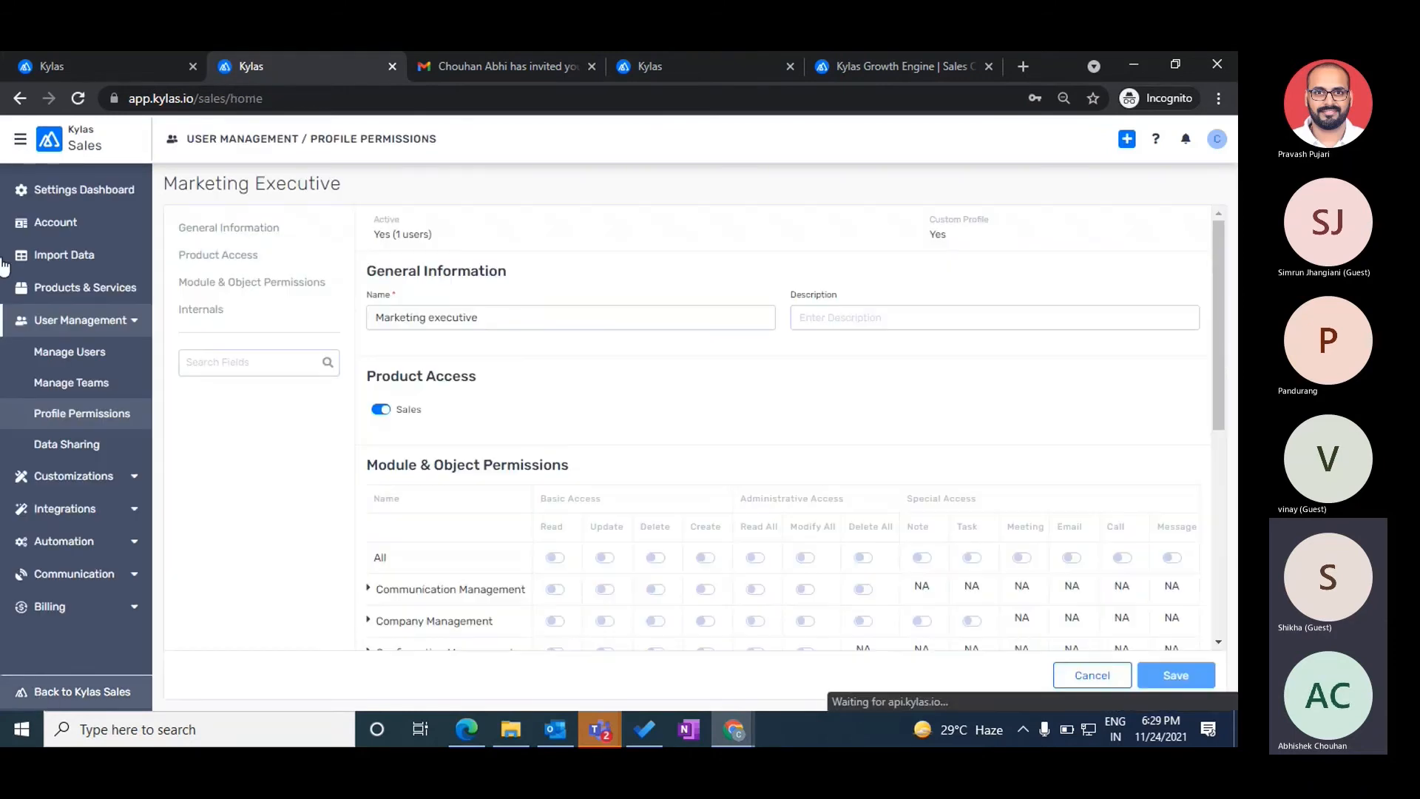
click(22, 223)
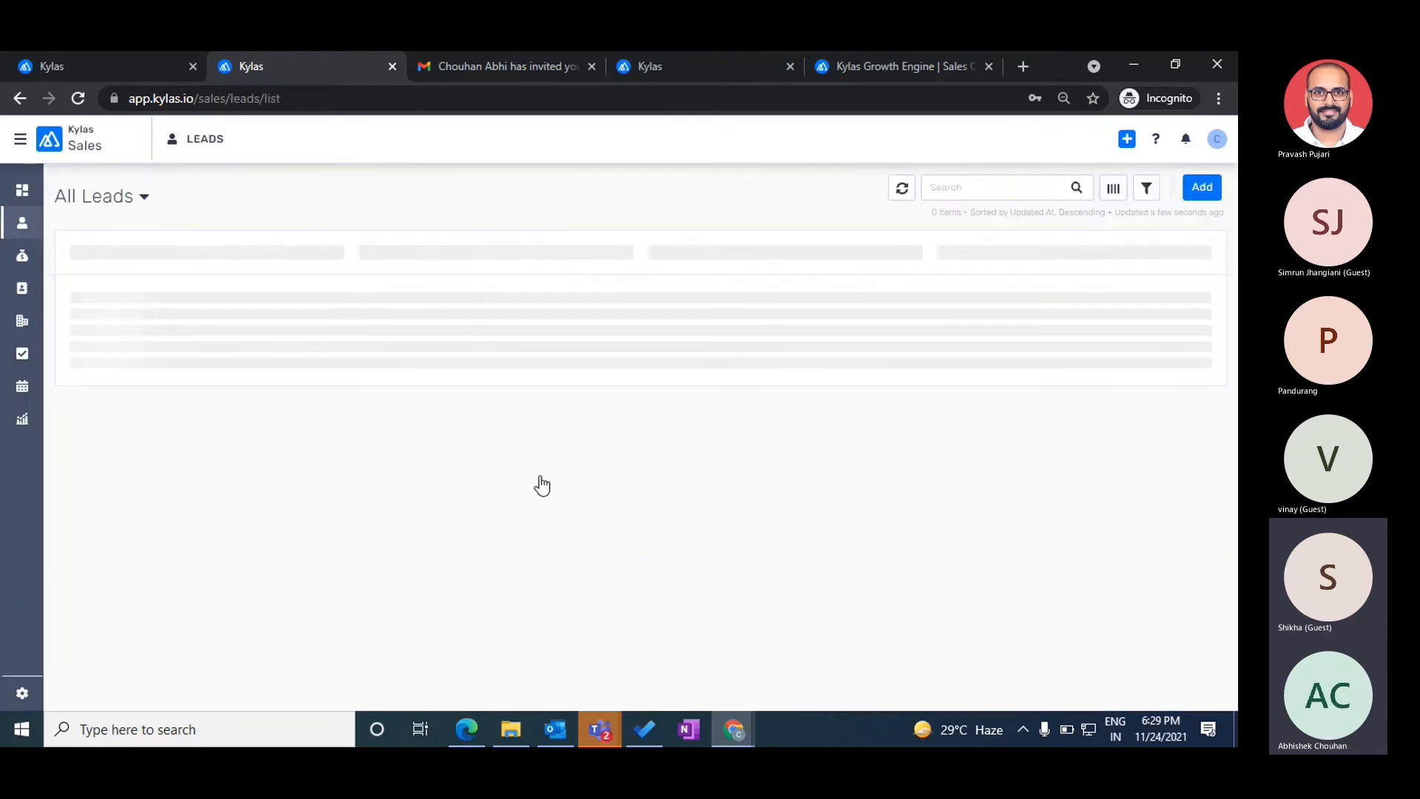
- Reassign the Test lead to Test User
click(550, 352)
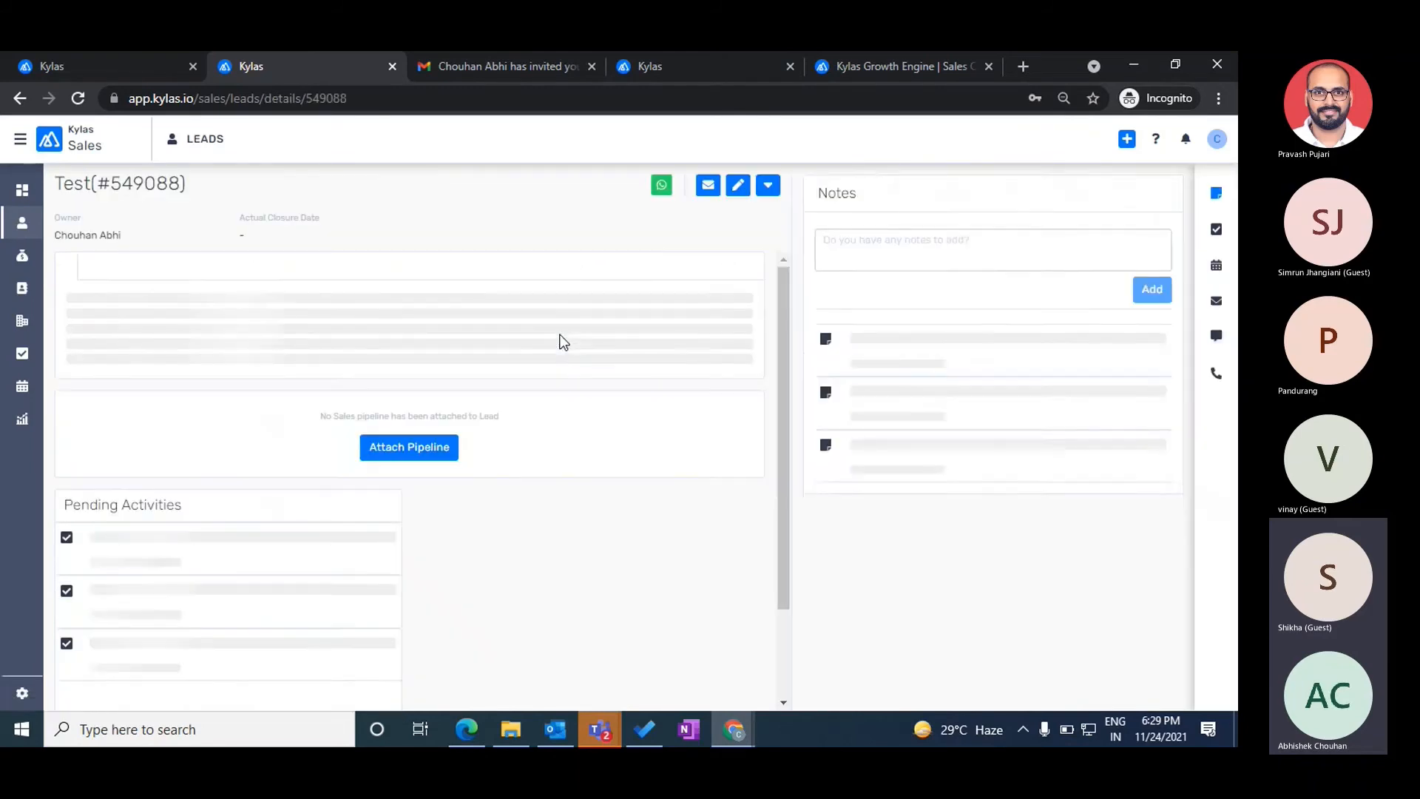
click(770, 188)
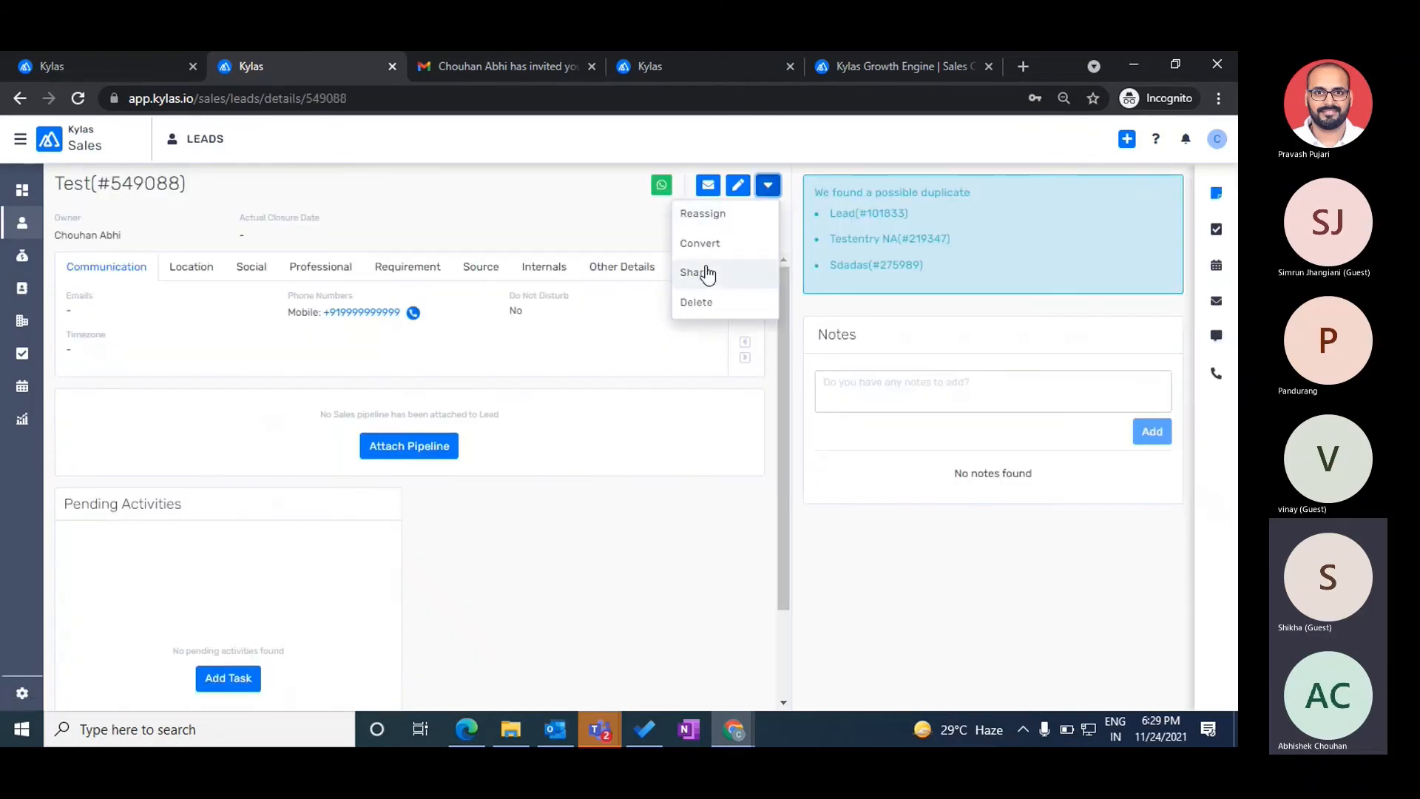
click(704, 214)
click(559, 295)
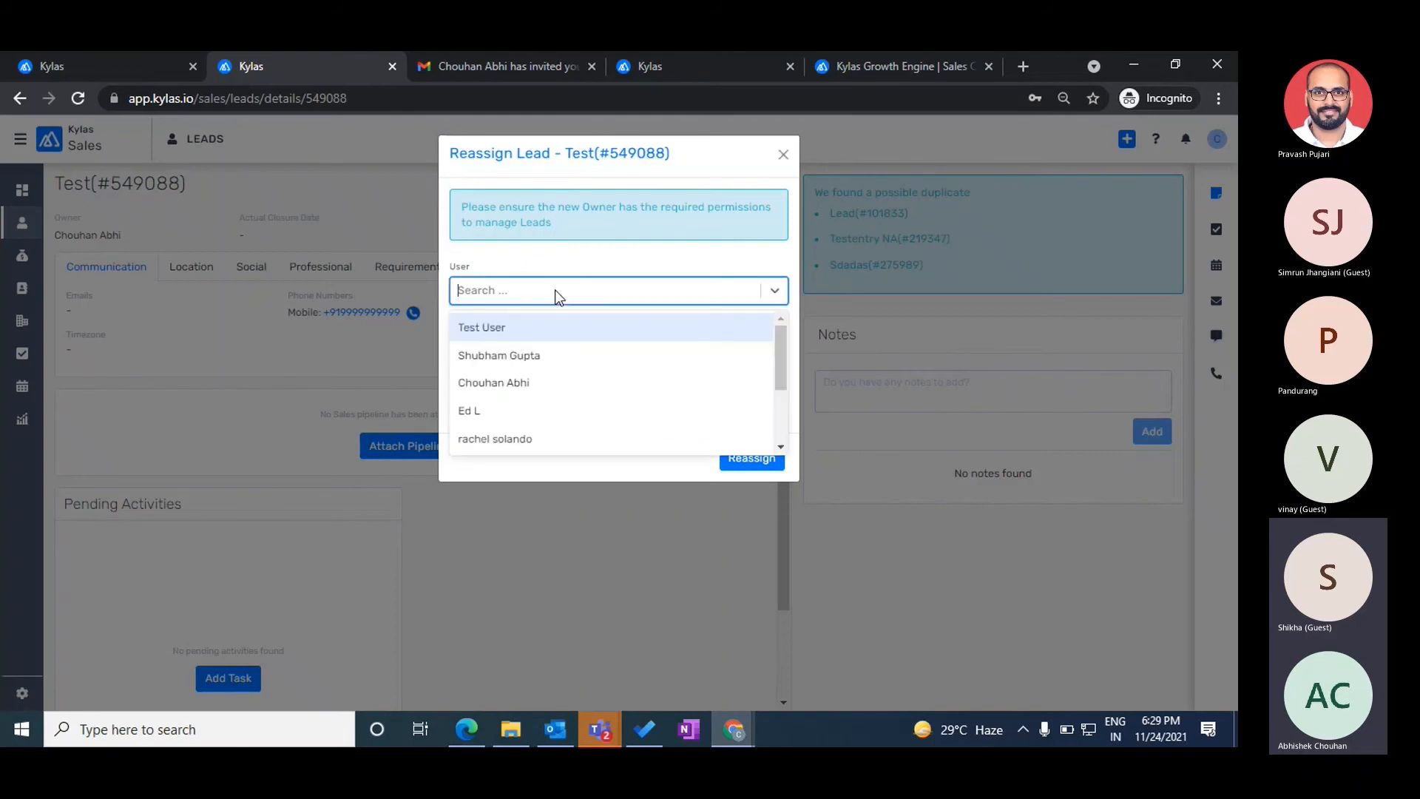
click(486, 328)
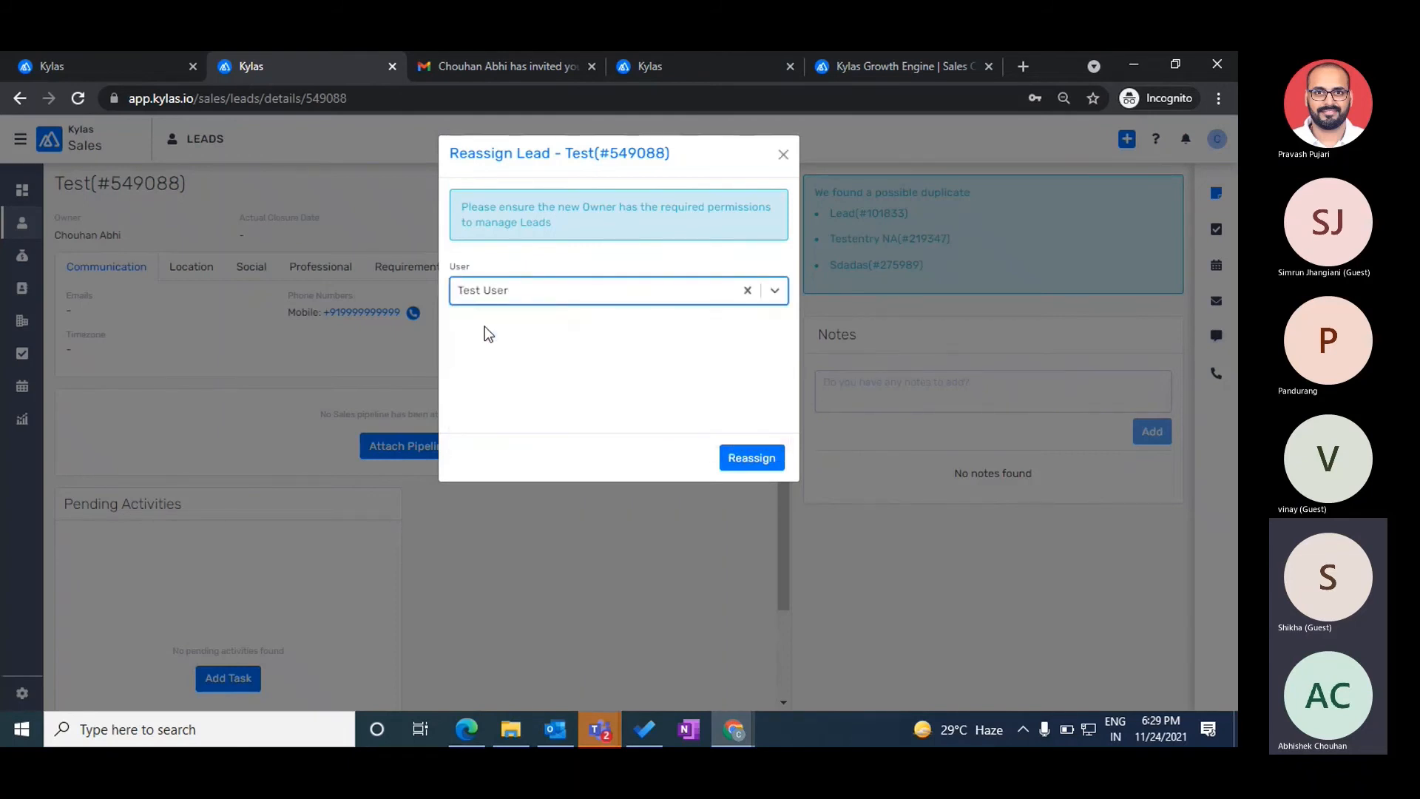
click(771, 460)
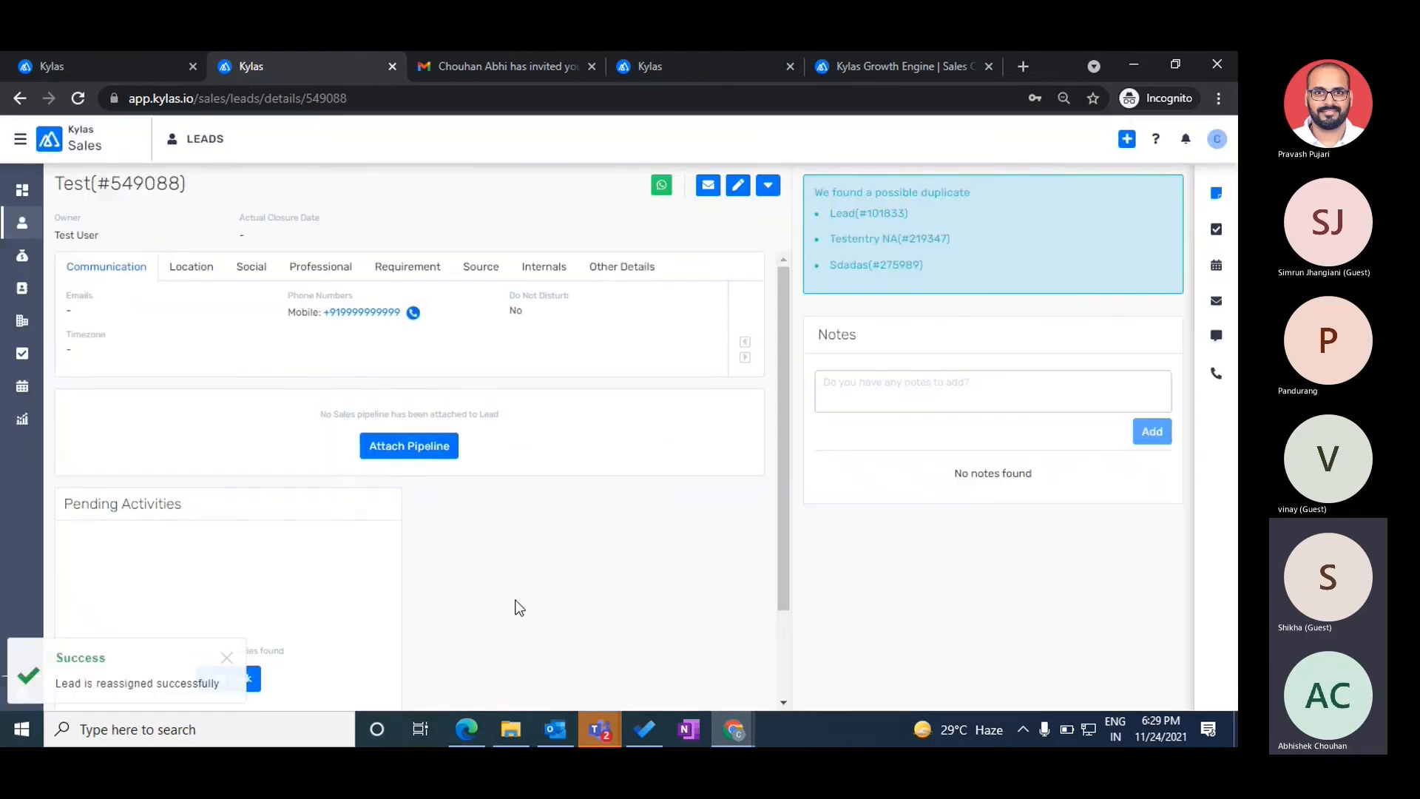
click(467, 730)
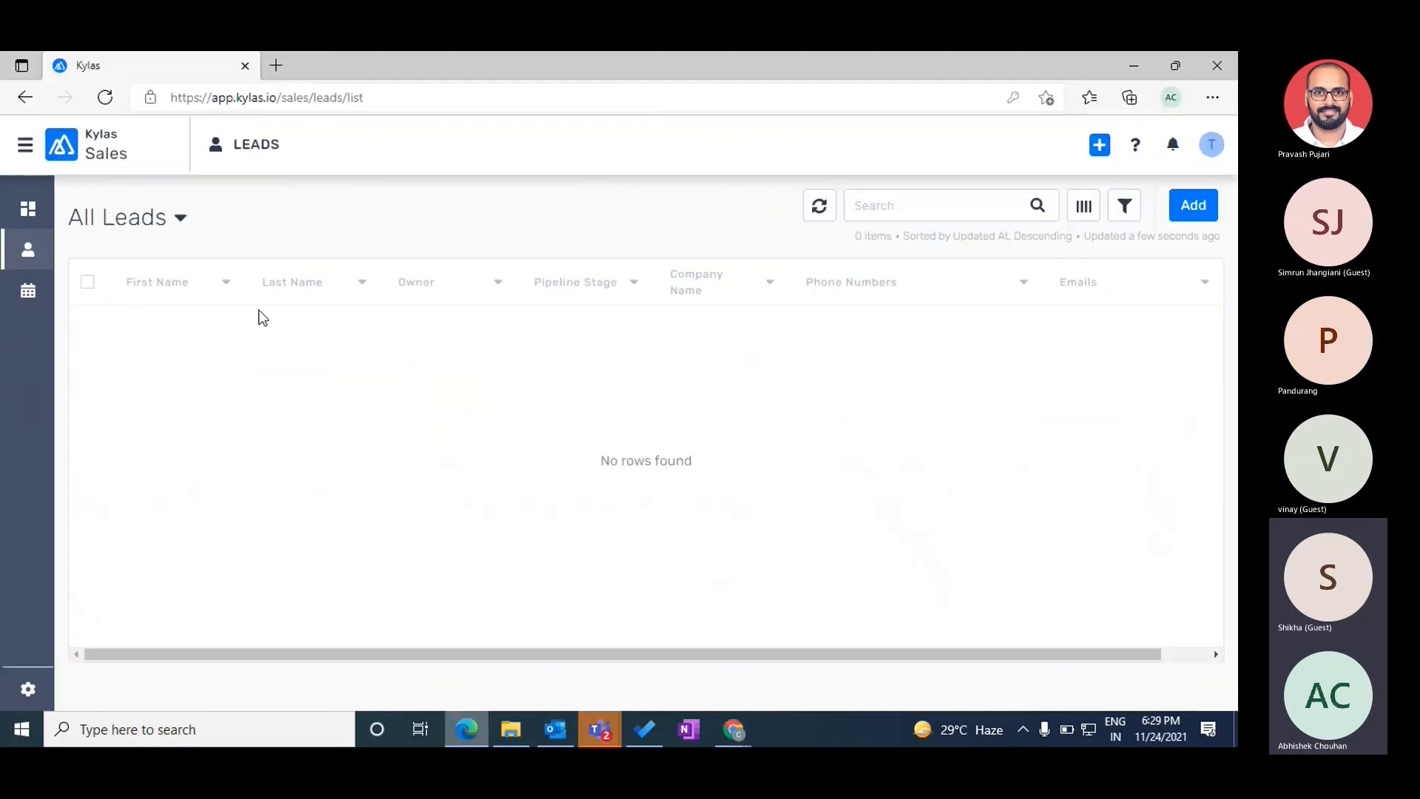
- Reload Test User's Leads list showing the Test lead and compare it with the admin's full list
click(819, 211)
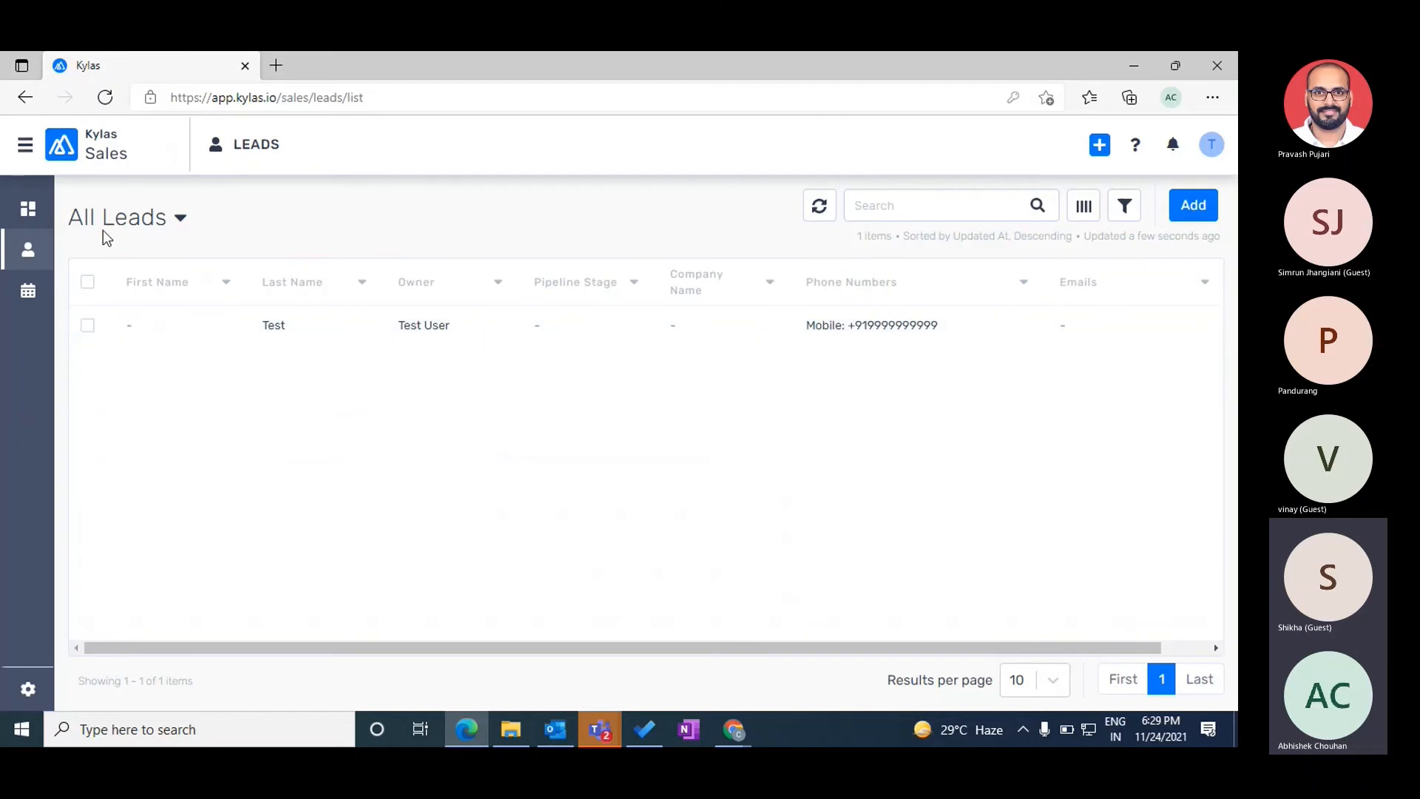
triple_click(124, 231)
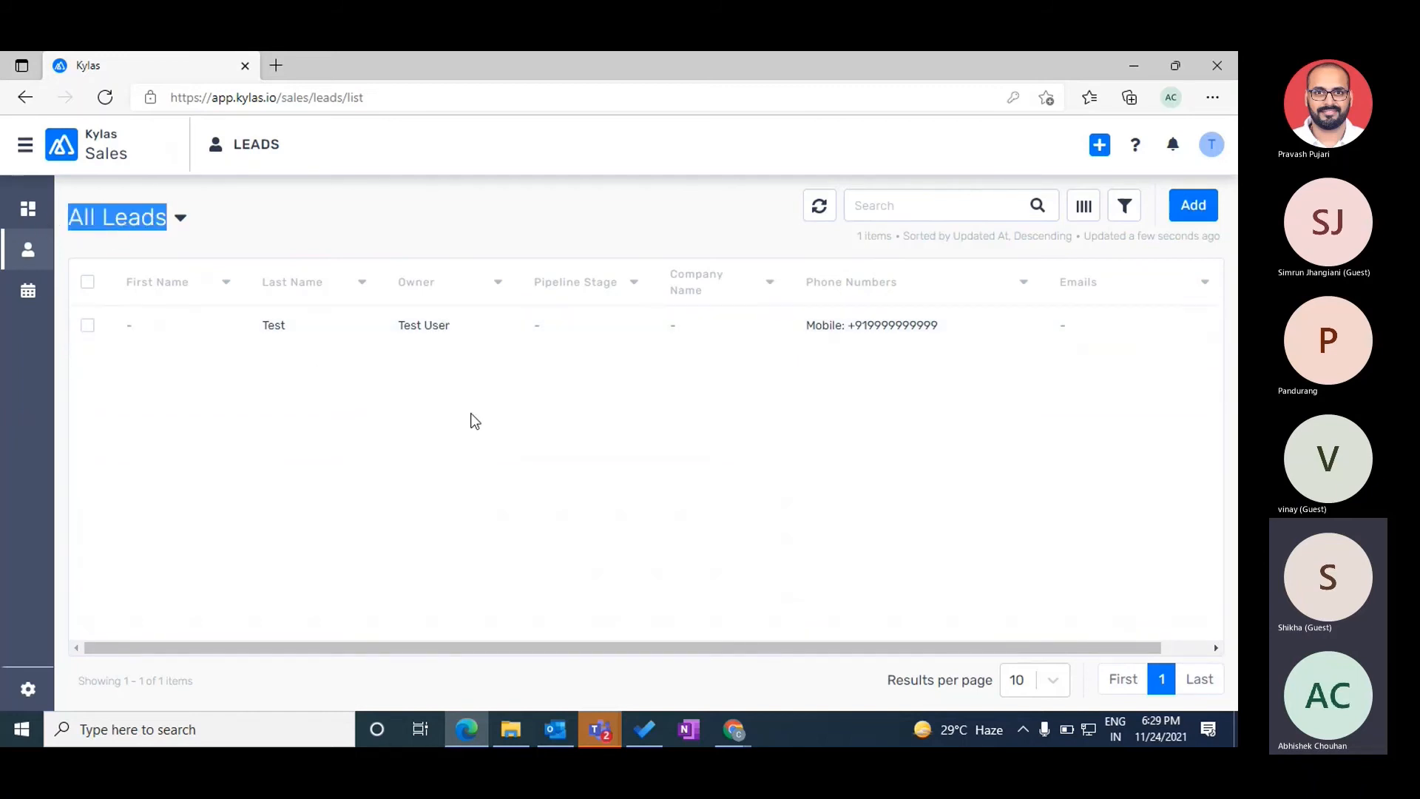
key(alt+Tab)
click(22, 223)
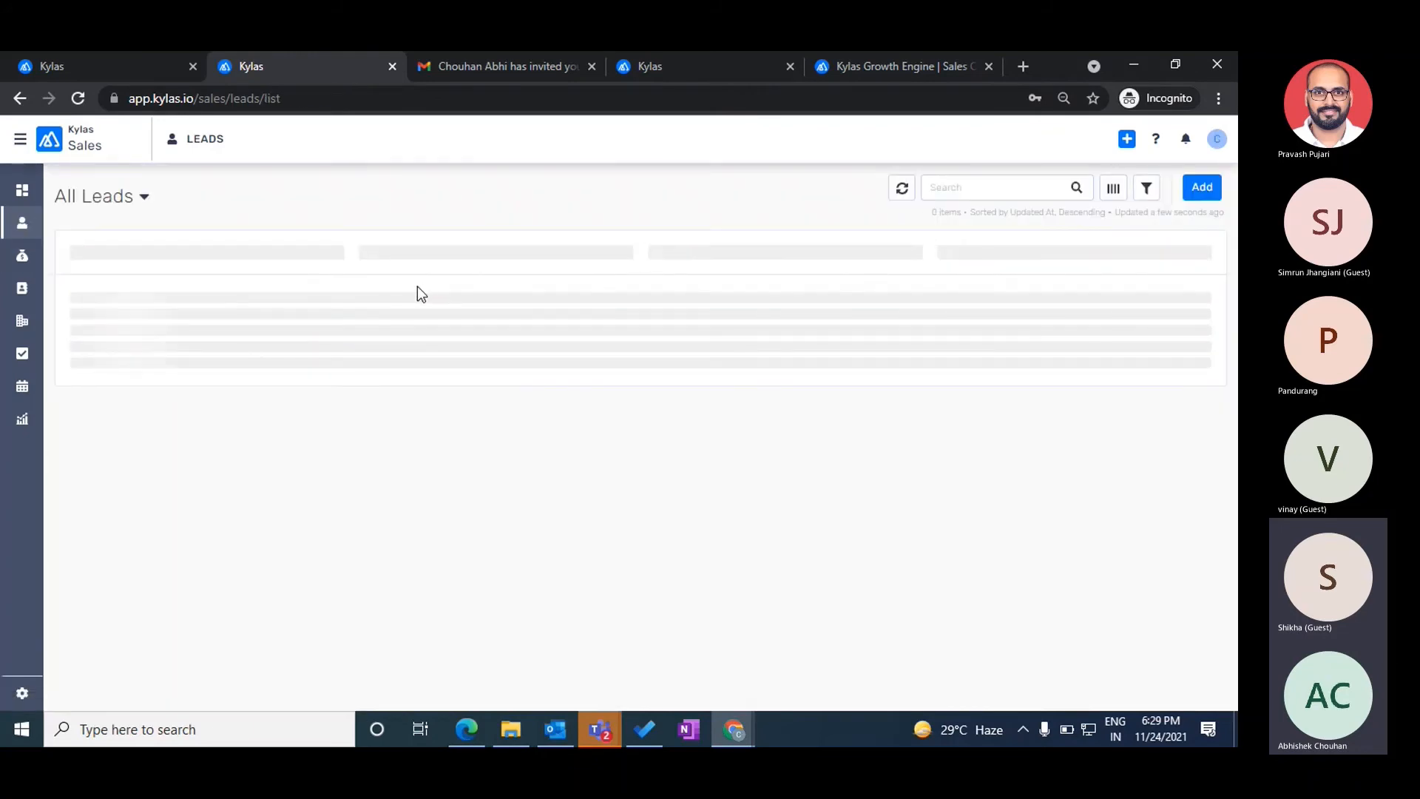
key(alt+Tab)
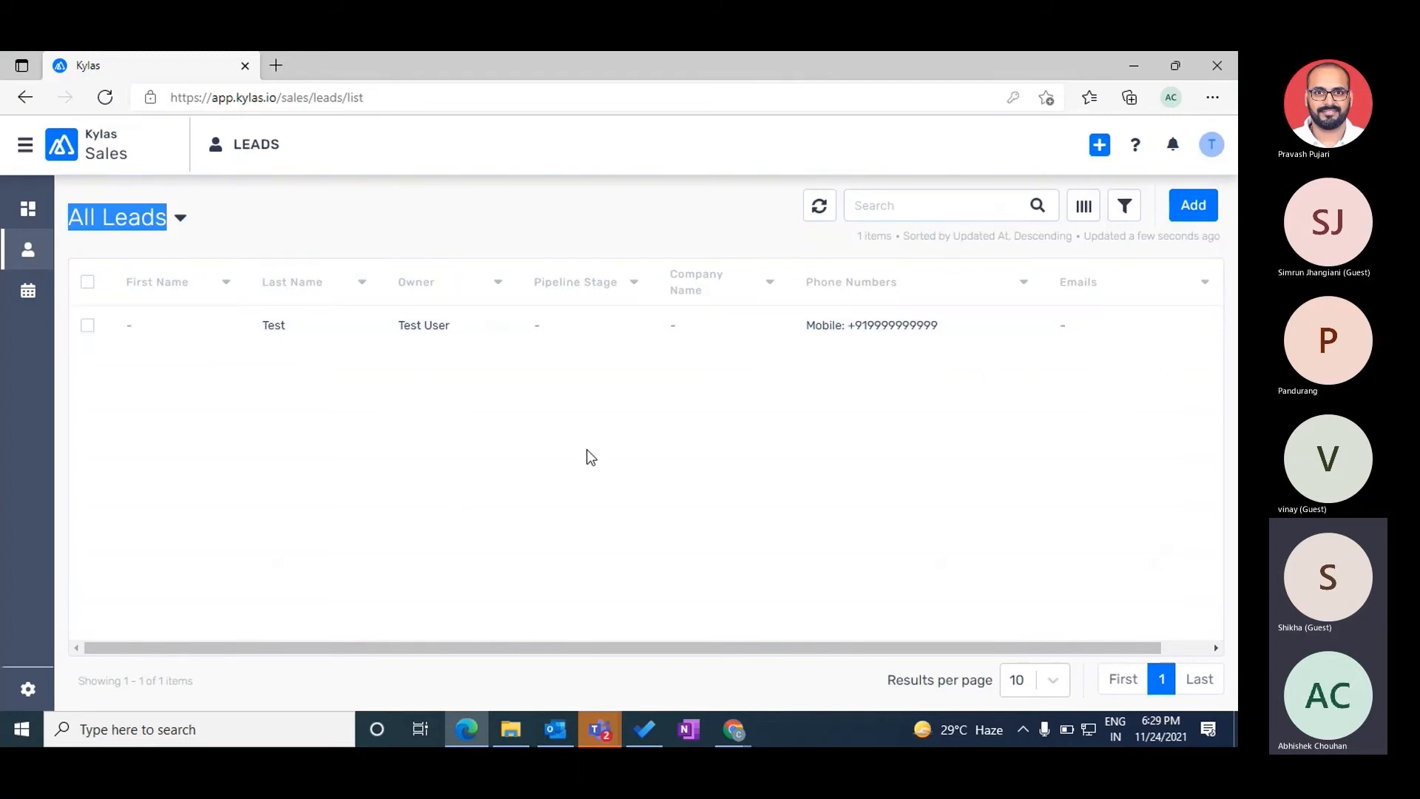
key(alt+Tab)
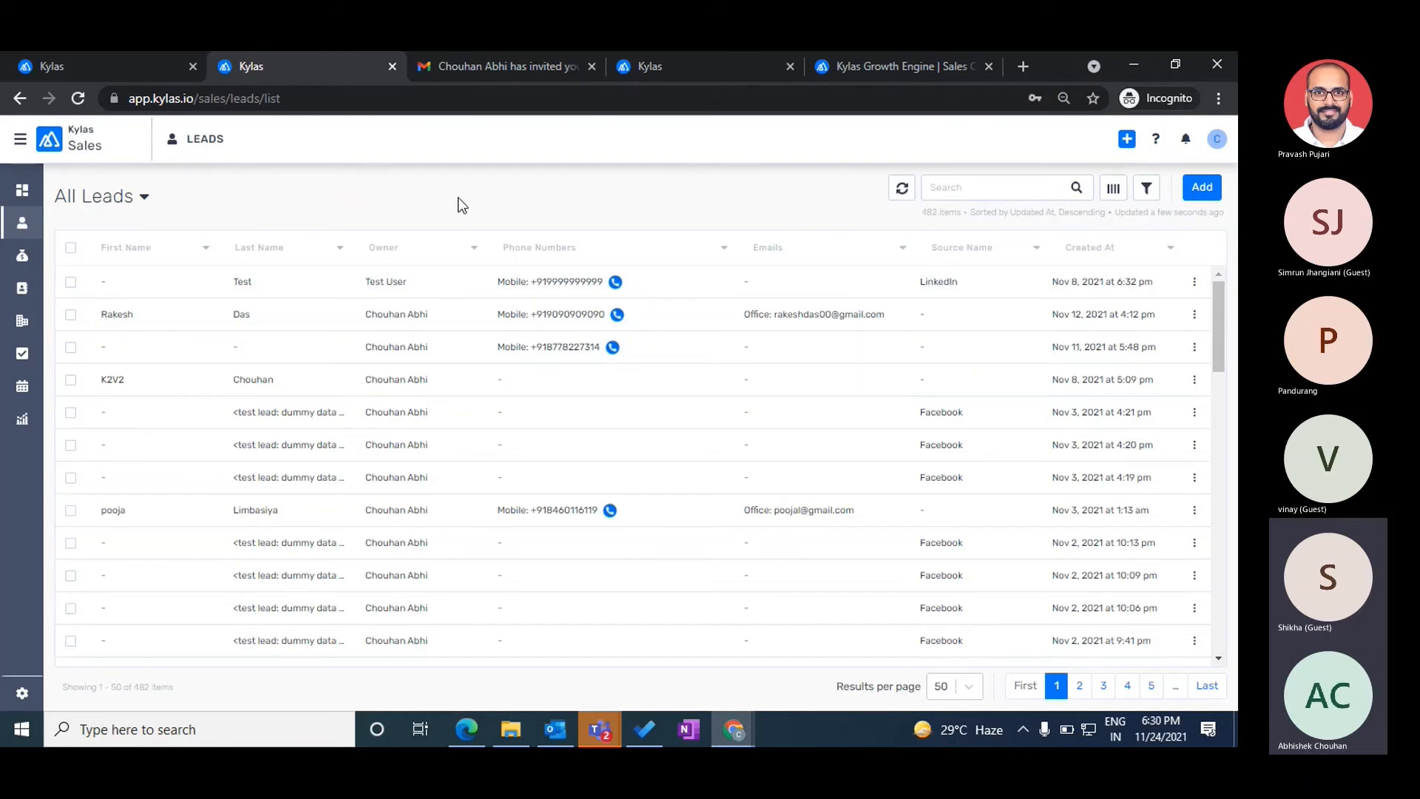
- Review the Read All permission column, compare both leads lists again, and return to permissions
click(69, 59)
triple_click(747, 279)
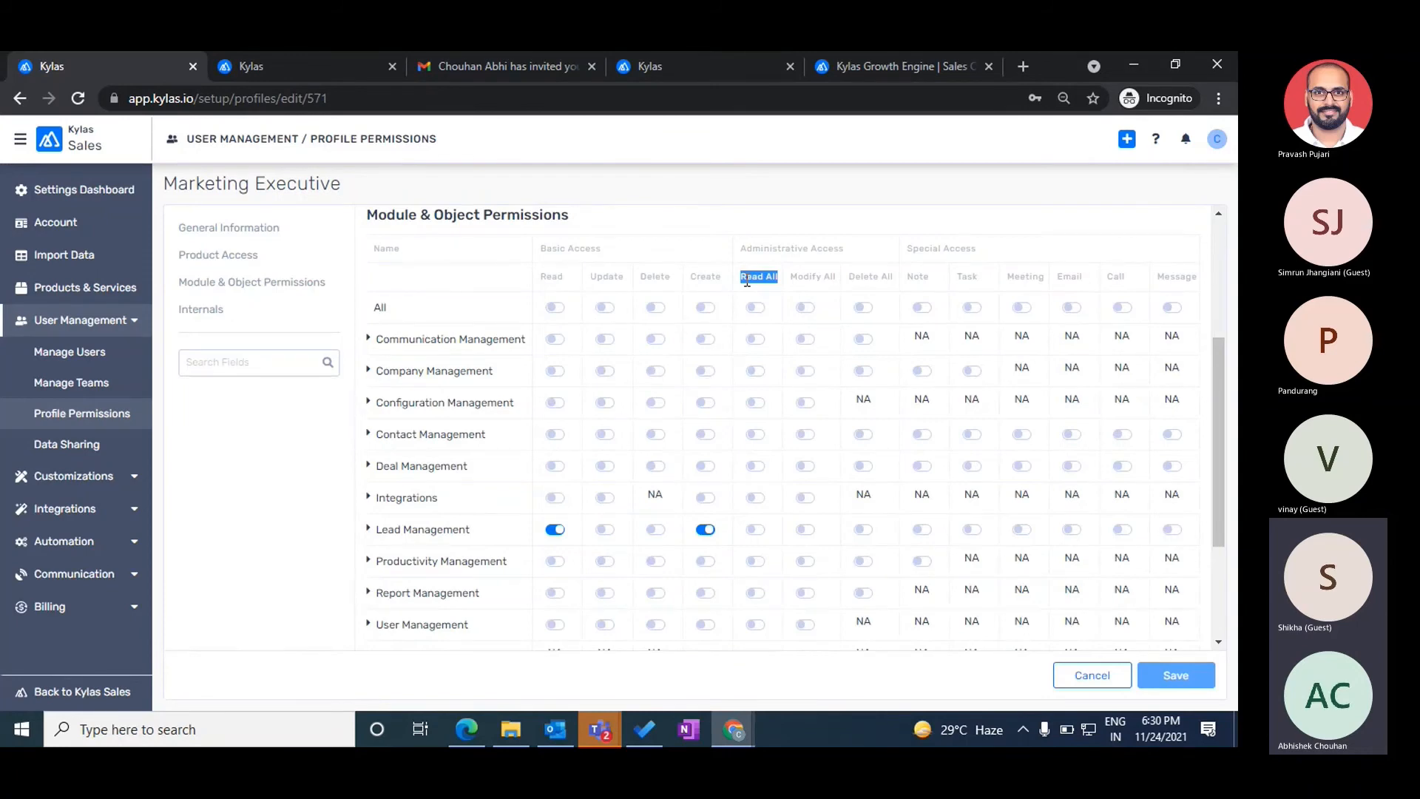
click(304, 68)
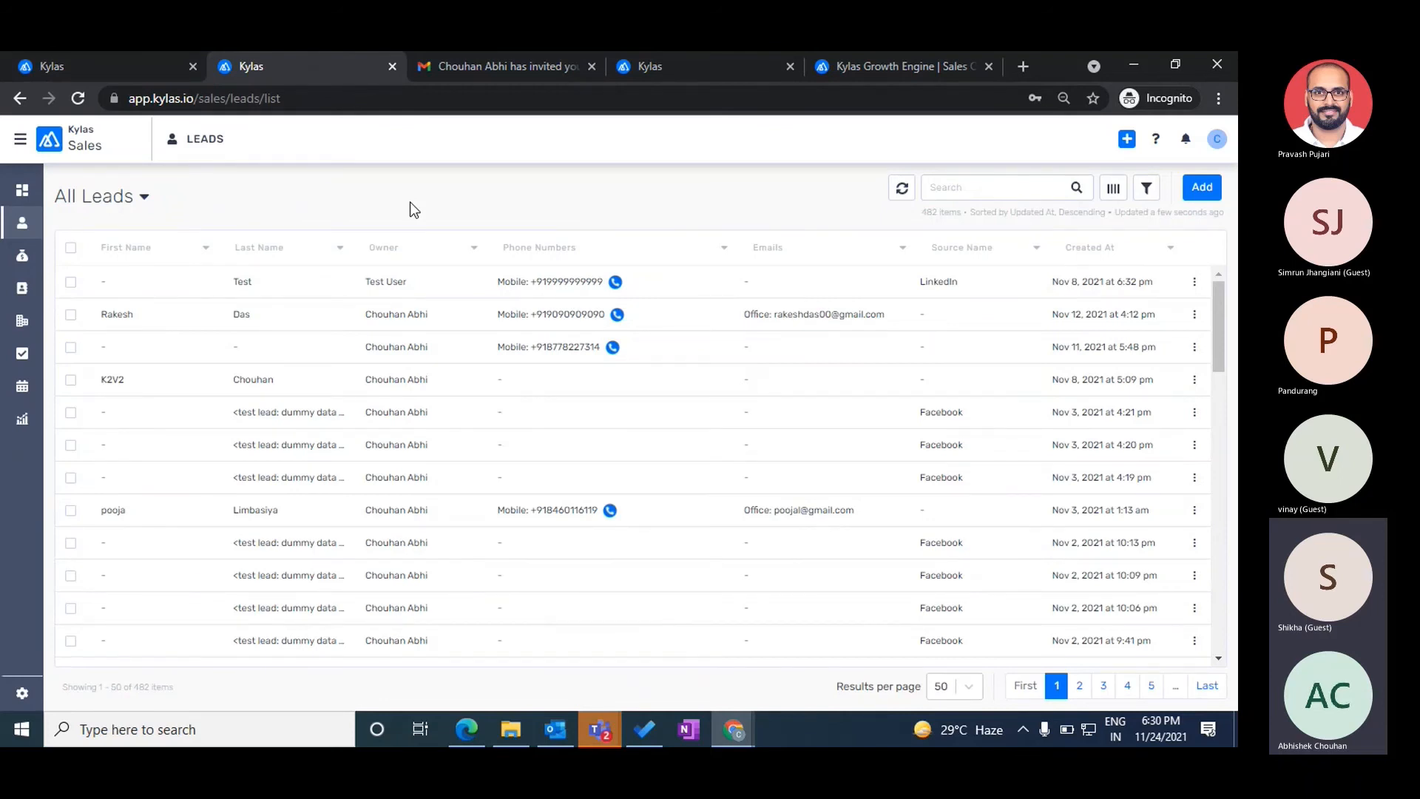
key(alt+Tab)
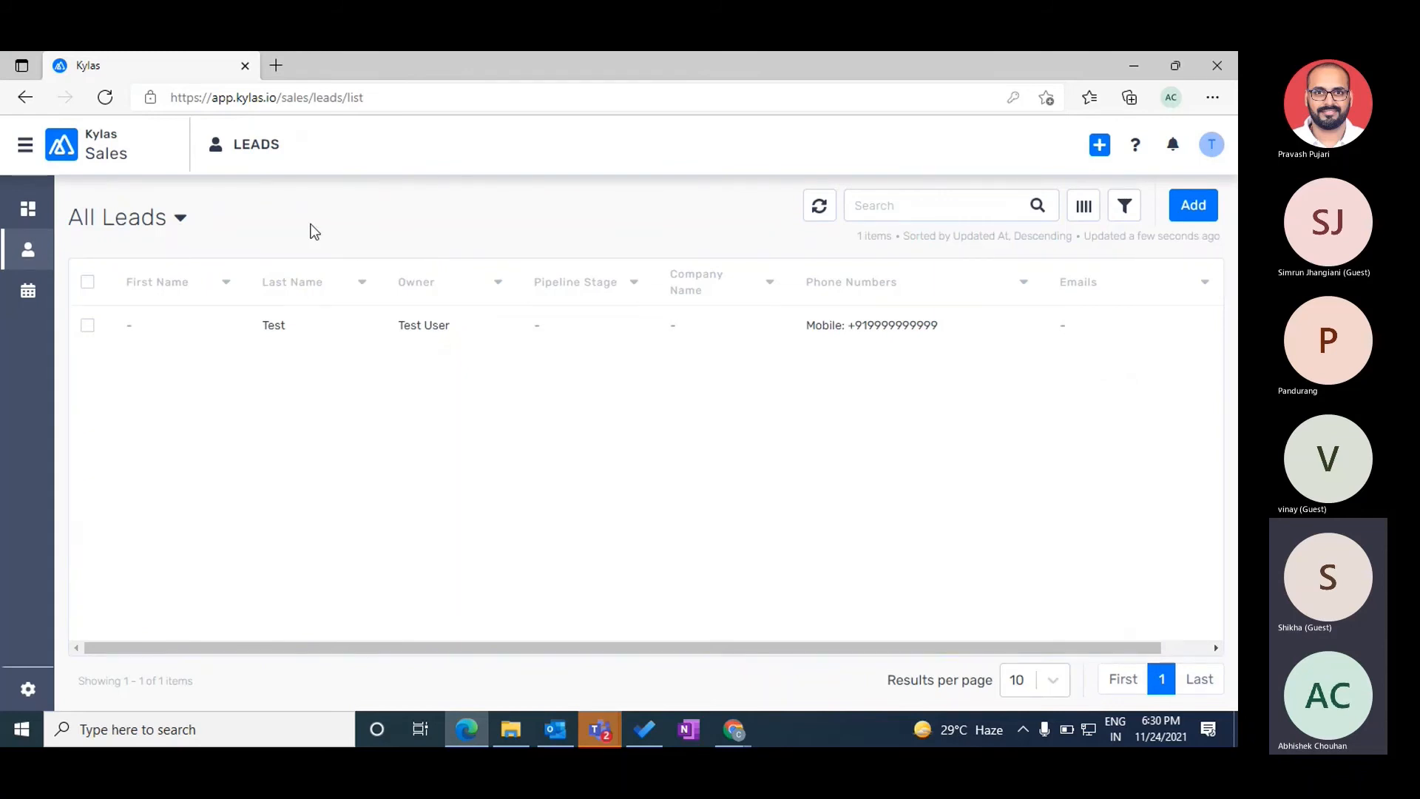
key(alt+Tab)
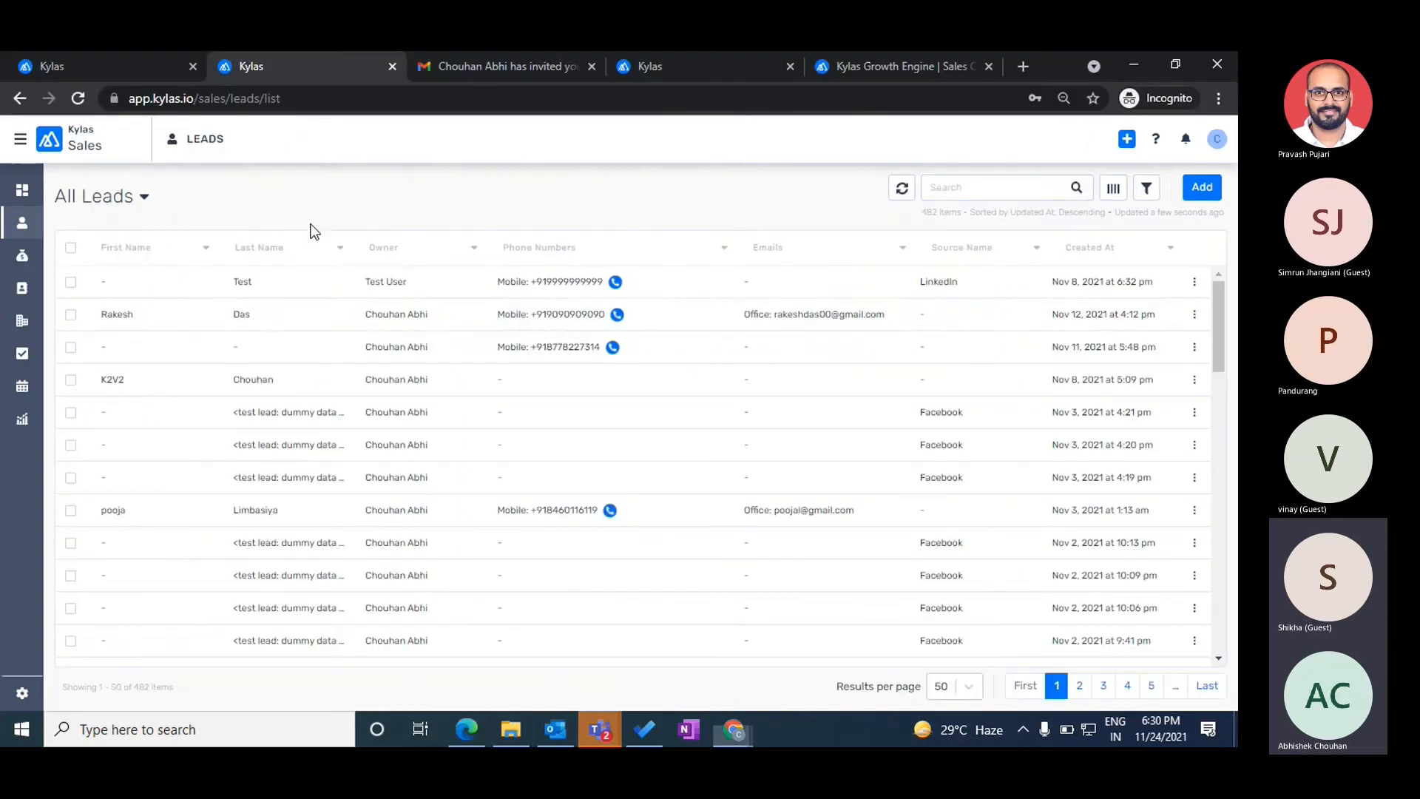
click(68, 64)
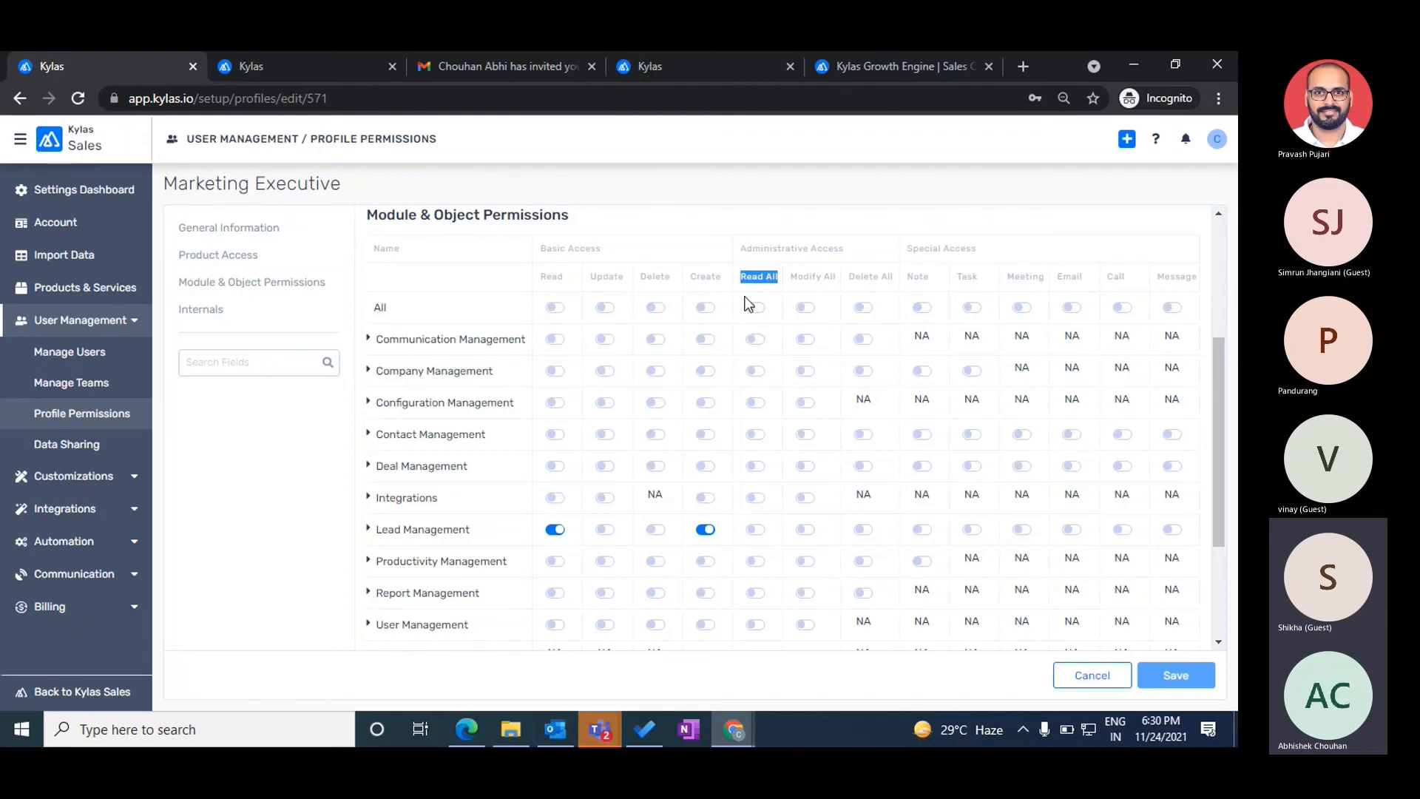
- Allow the Marketing executive profile to add notes on leads, accepting Productivity read access
click(750, 220)
triple_click(910, 250)
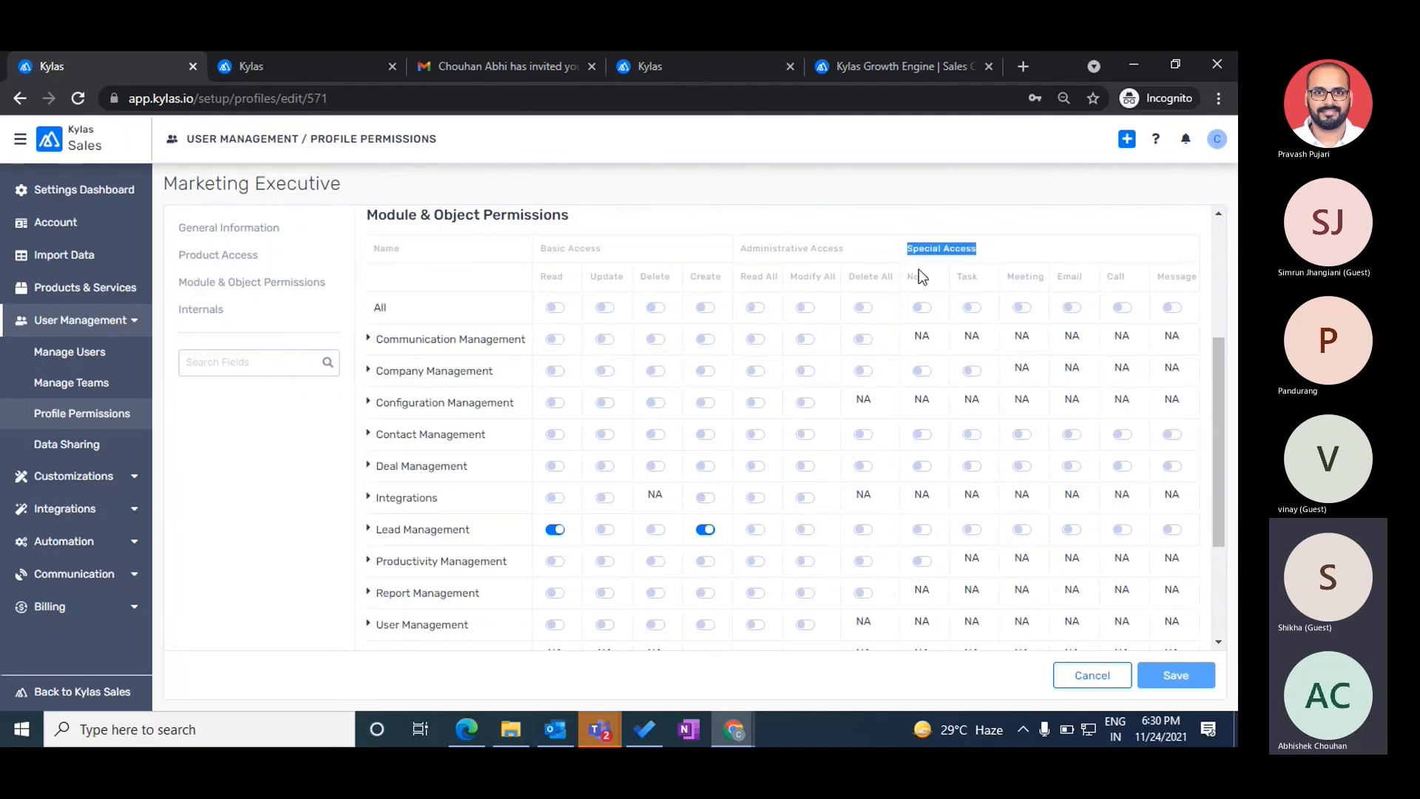
double_click(919, 278)
click(921, 529)
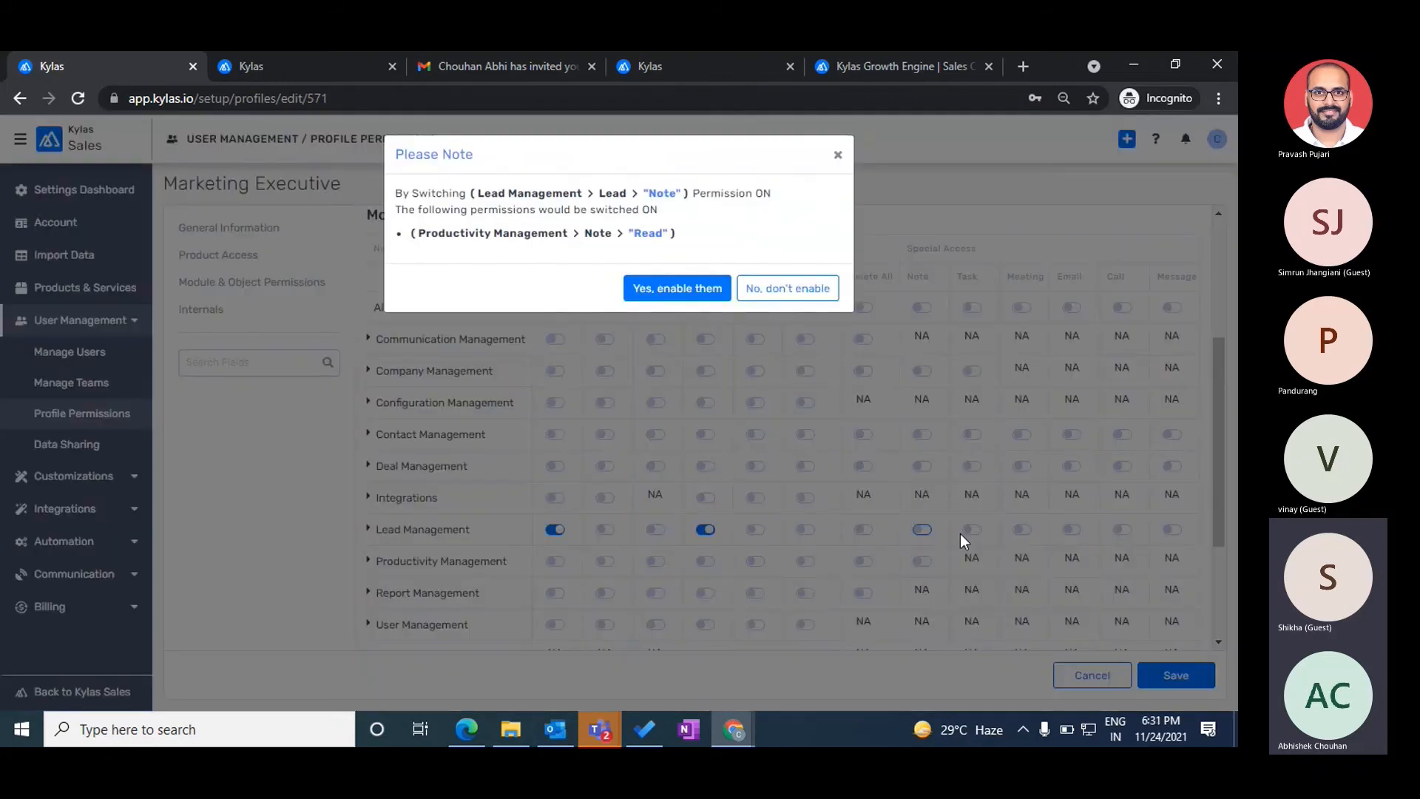
click(667, 295)
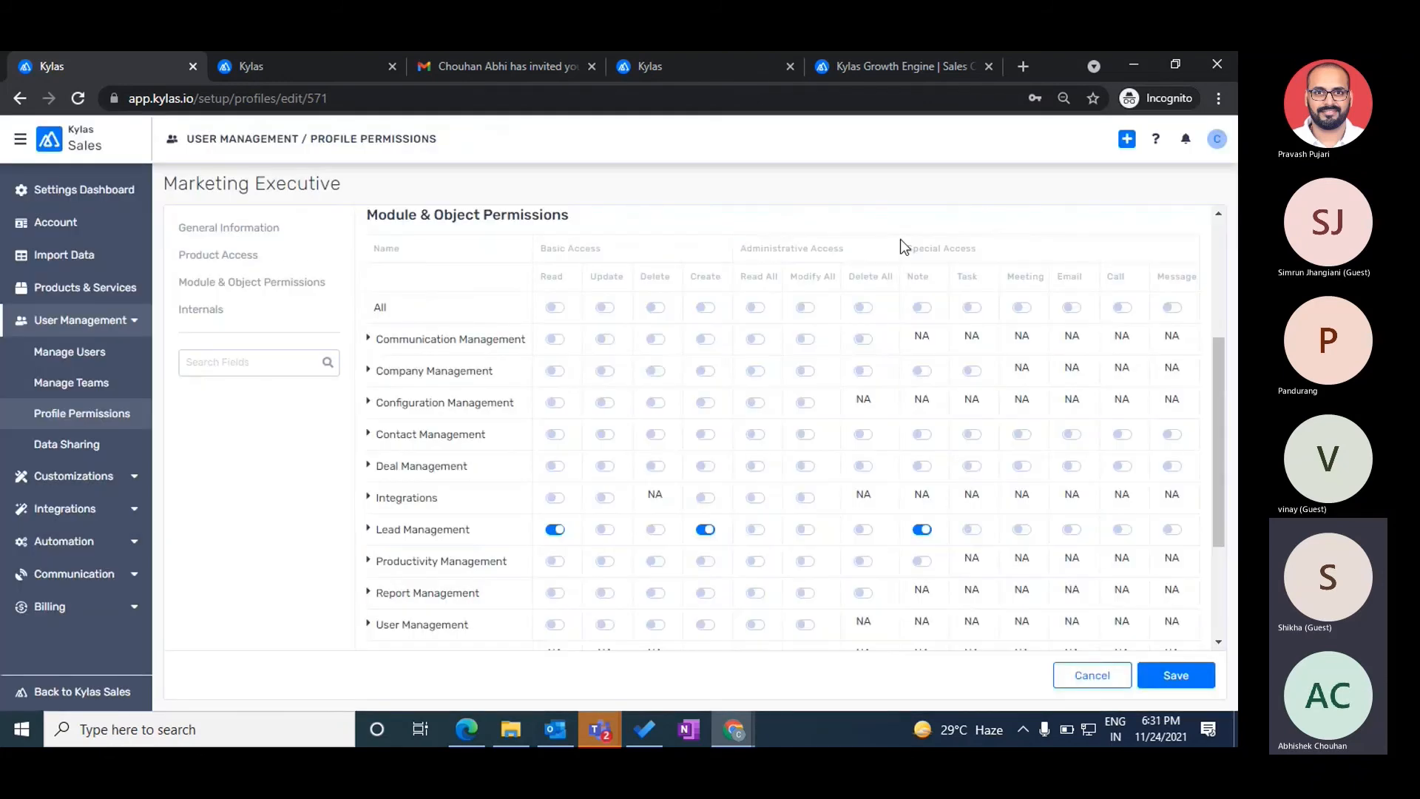
- Enable lead Task and Meeting access and save the profile
click(972, 530)
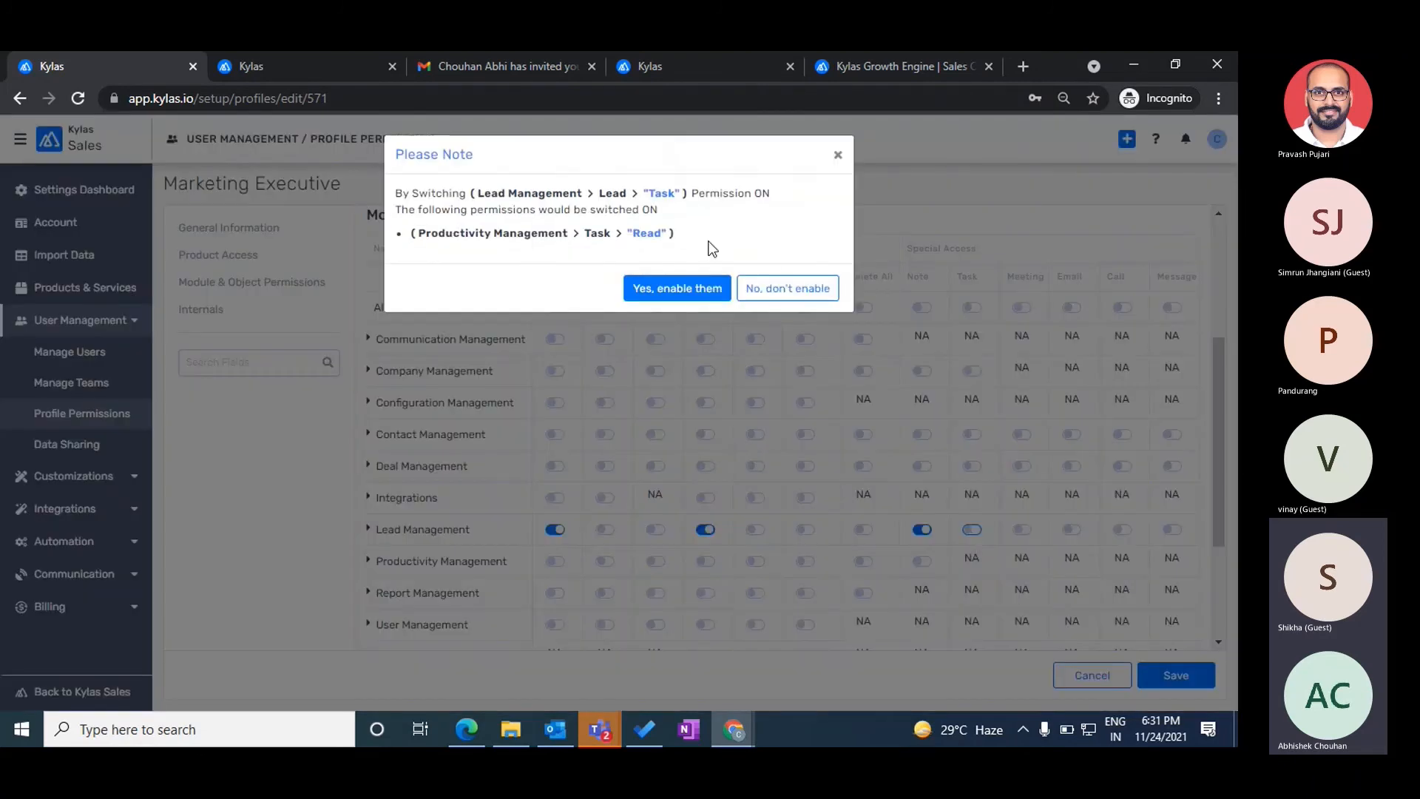
click(673, 291)
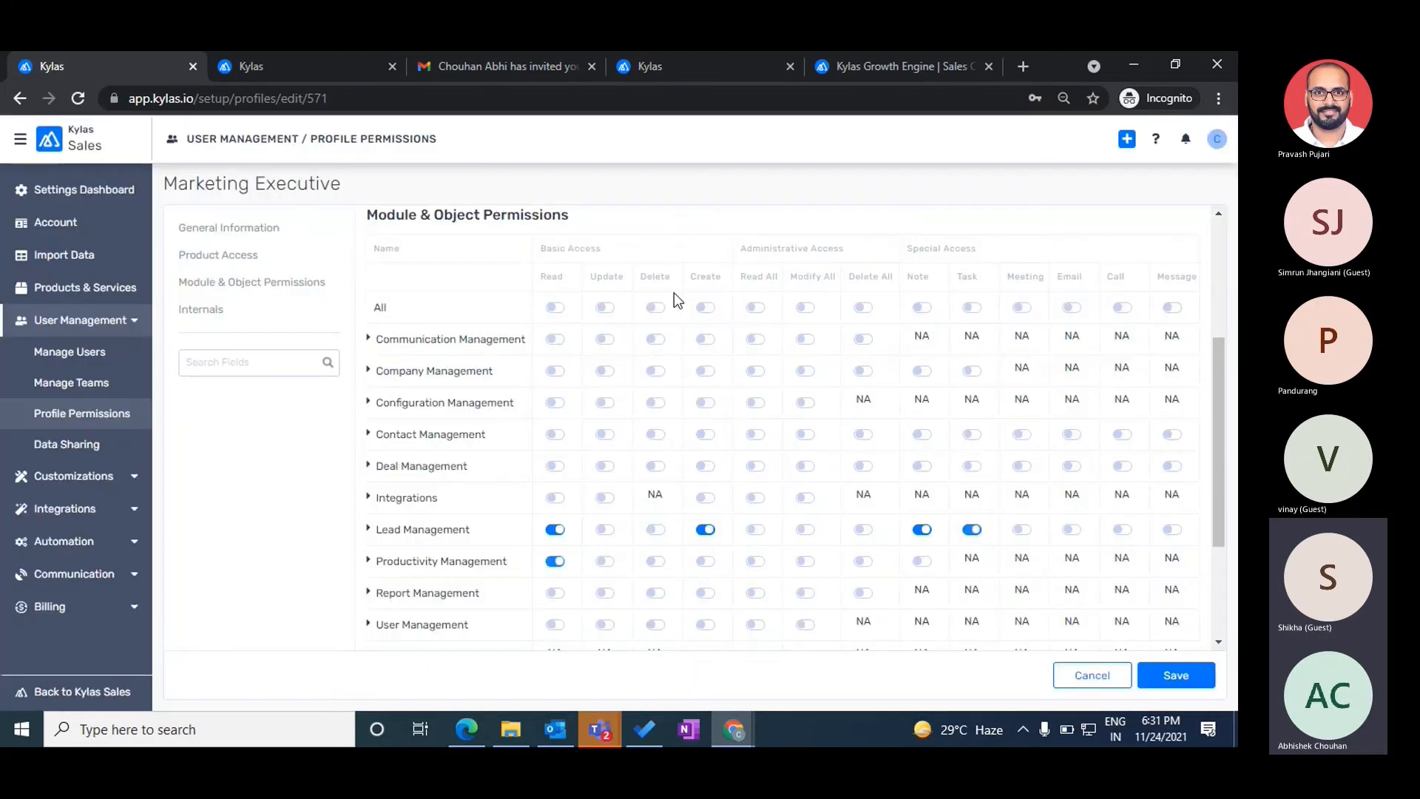
click(1027, 531)
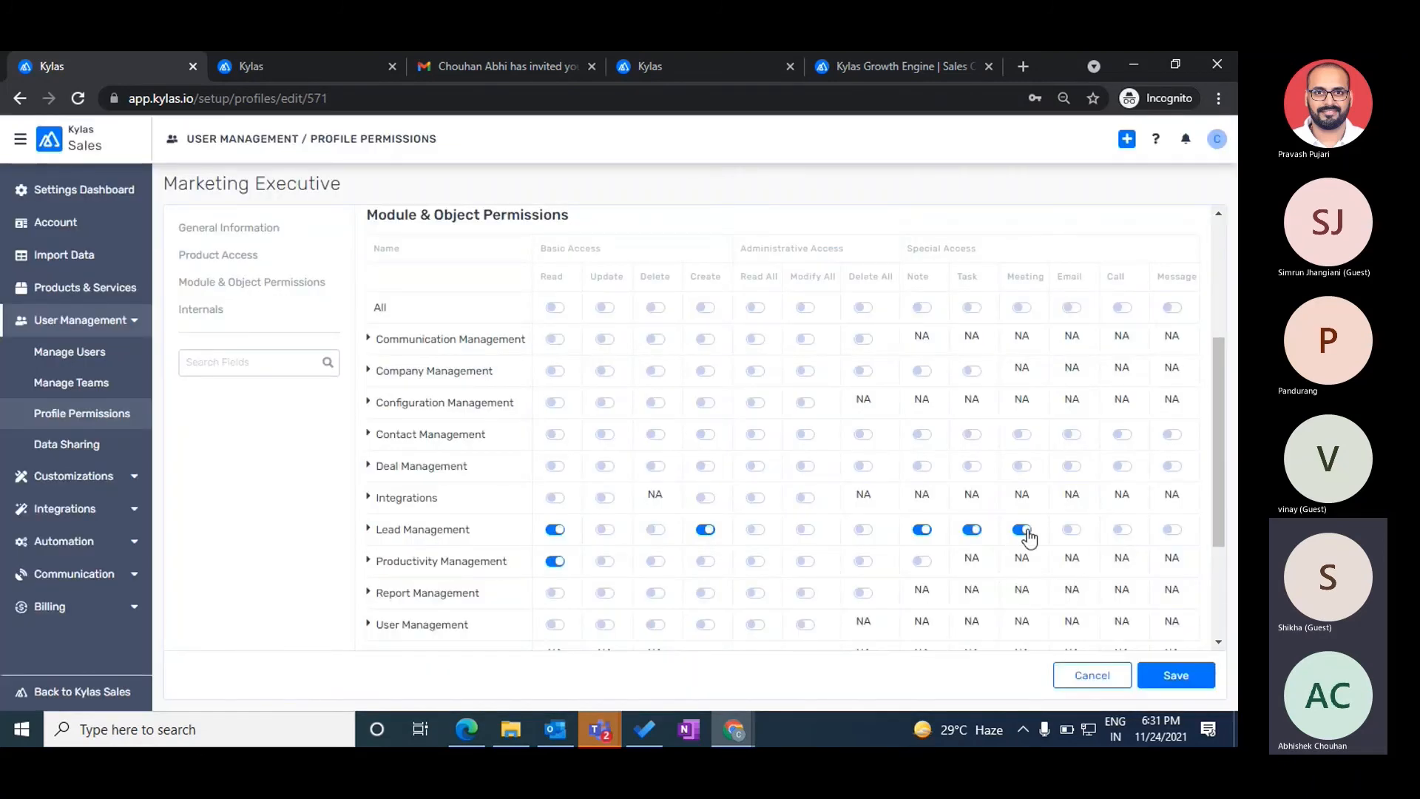
double_click(1073, 278)
click(1153, 673)
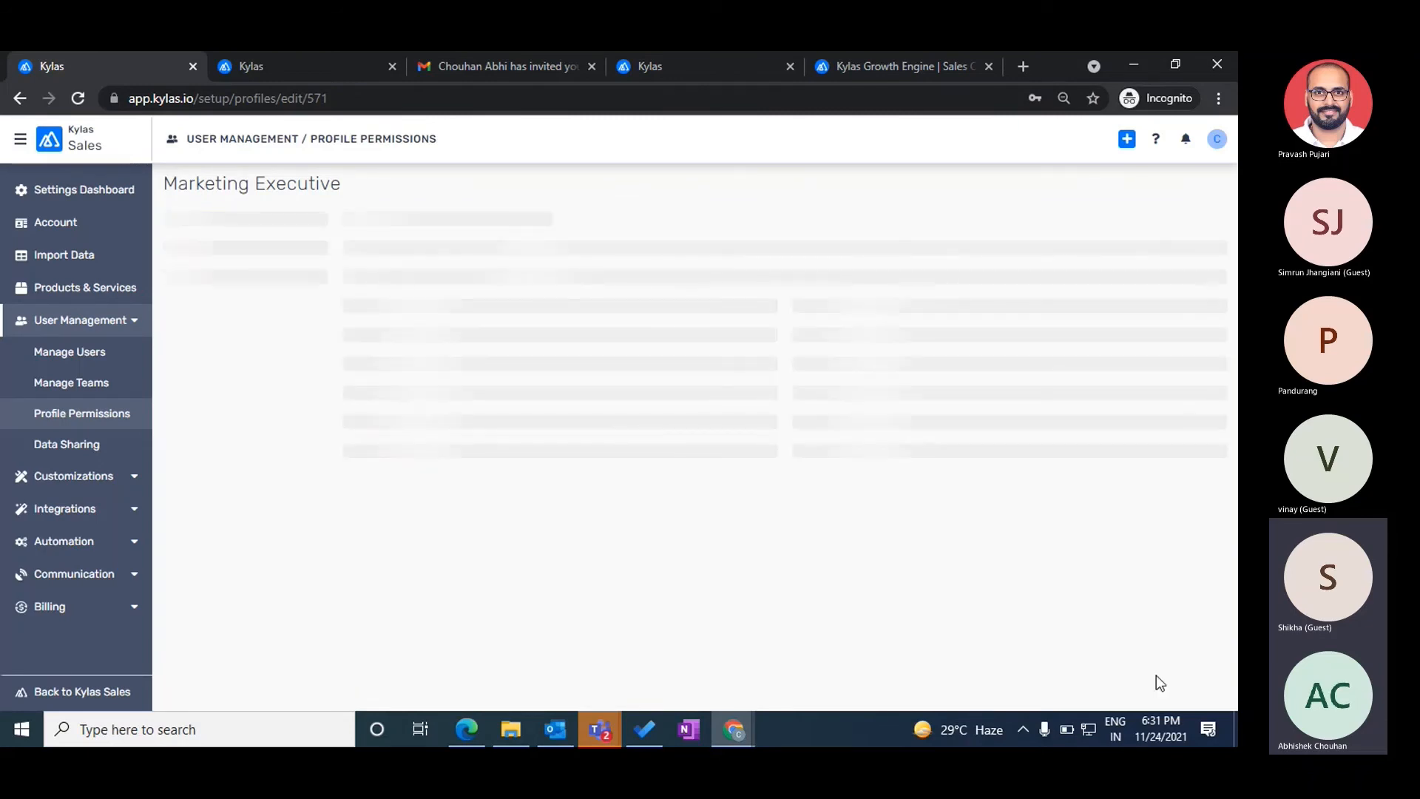
scroll(831, 406, down, 3)
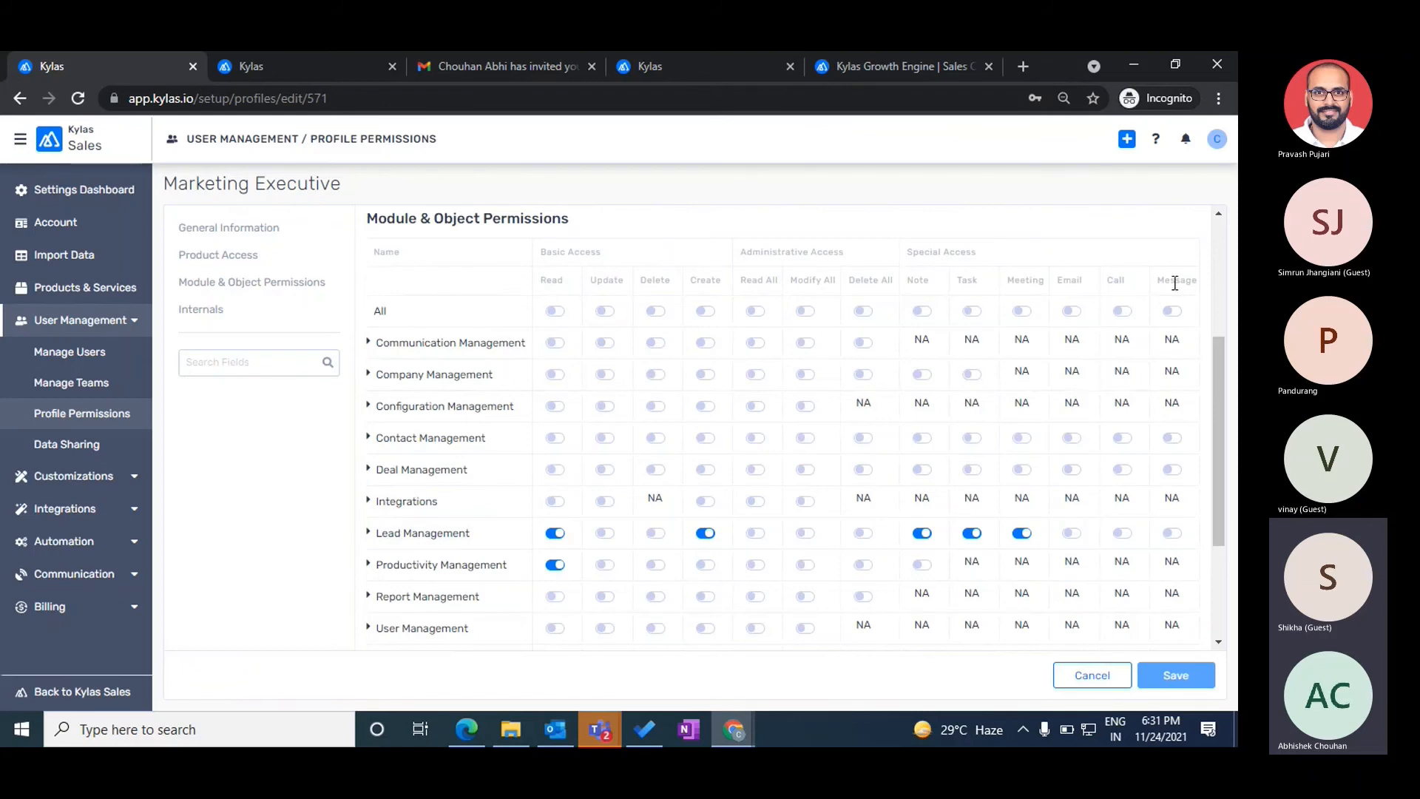
- Sign Test User out and back in, then open the Test lead's details
key(alt+Tab)
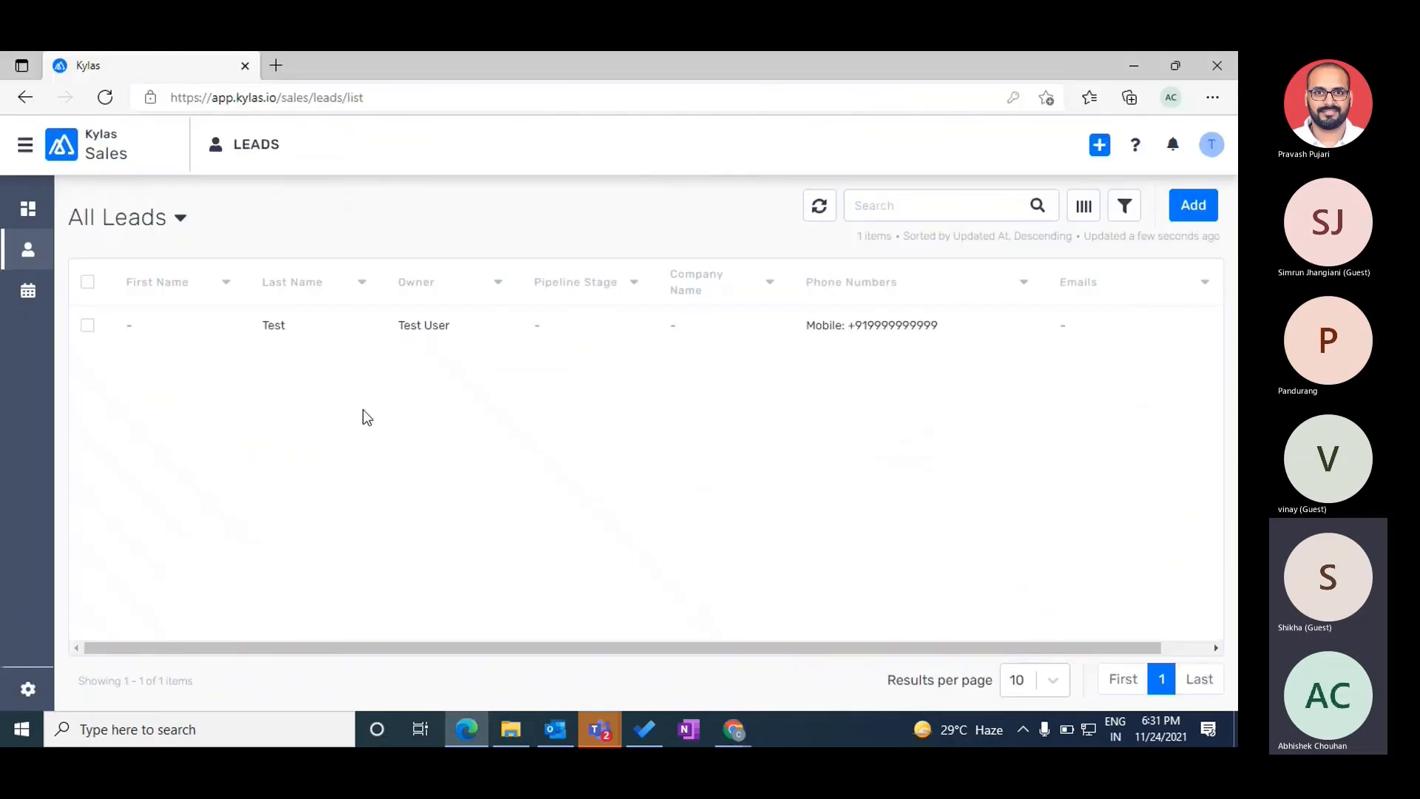
click(1209, 144)
click(1075, 274)
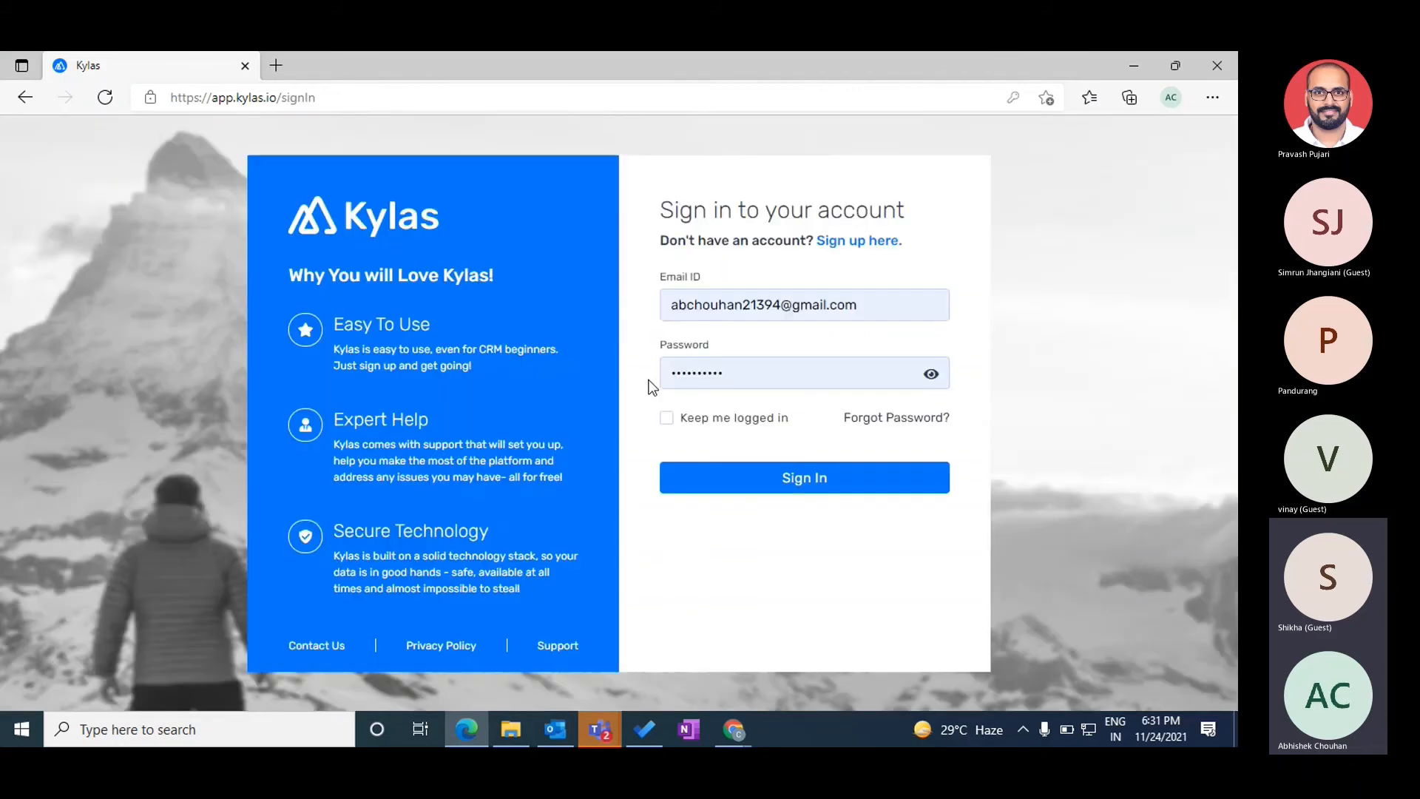
click(729, 485)
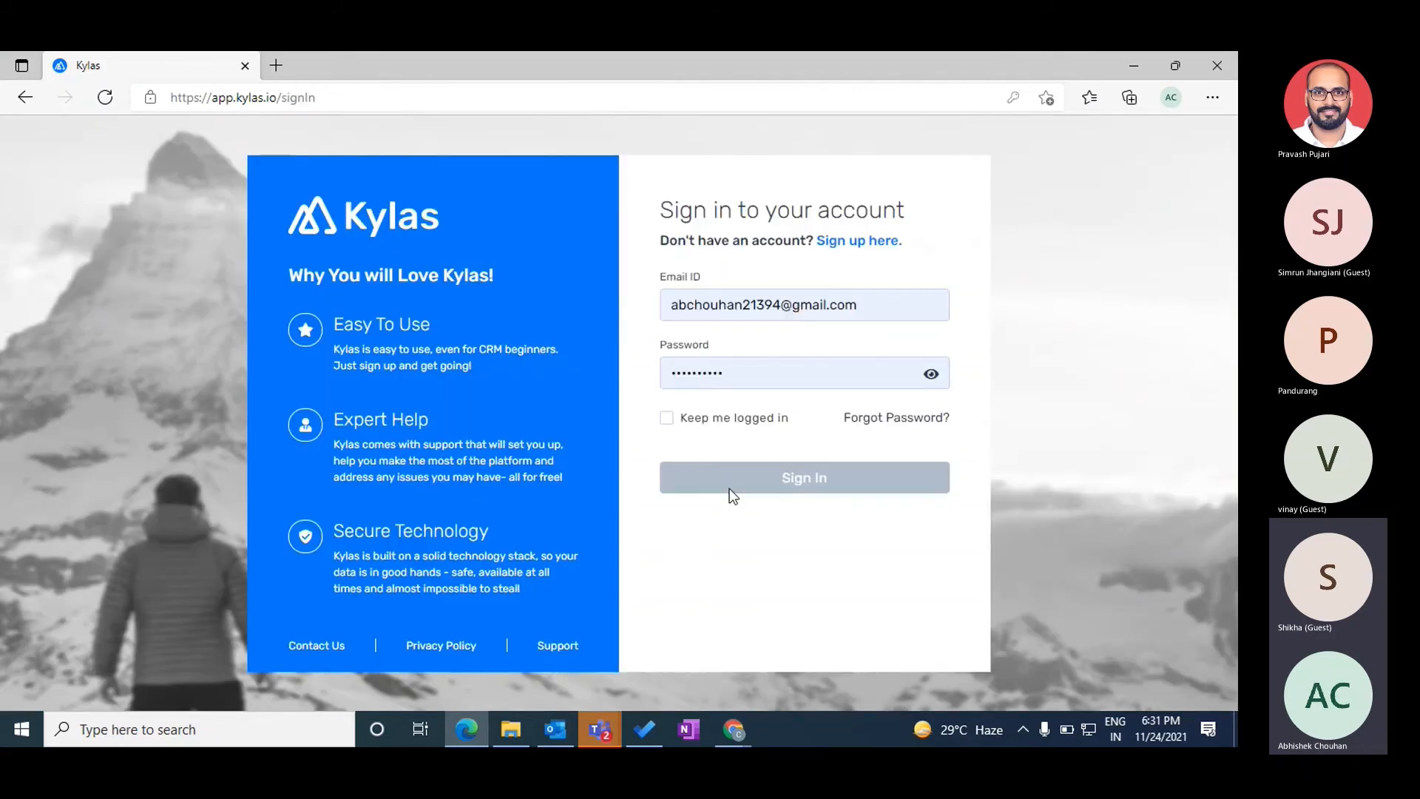
click(27, 249)
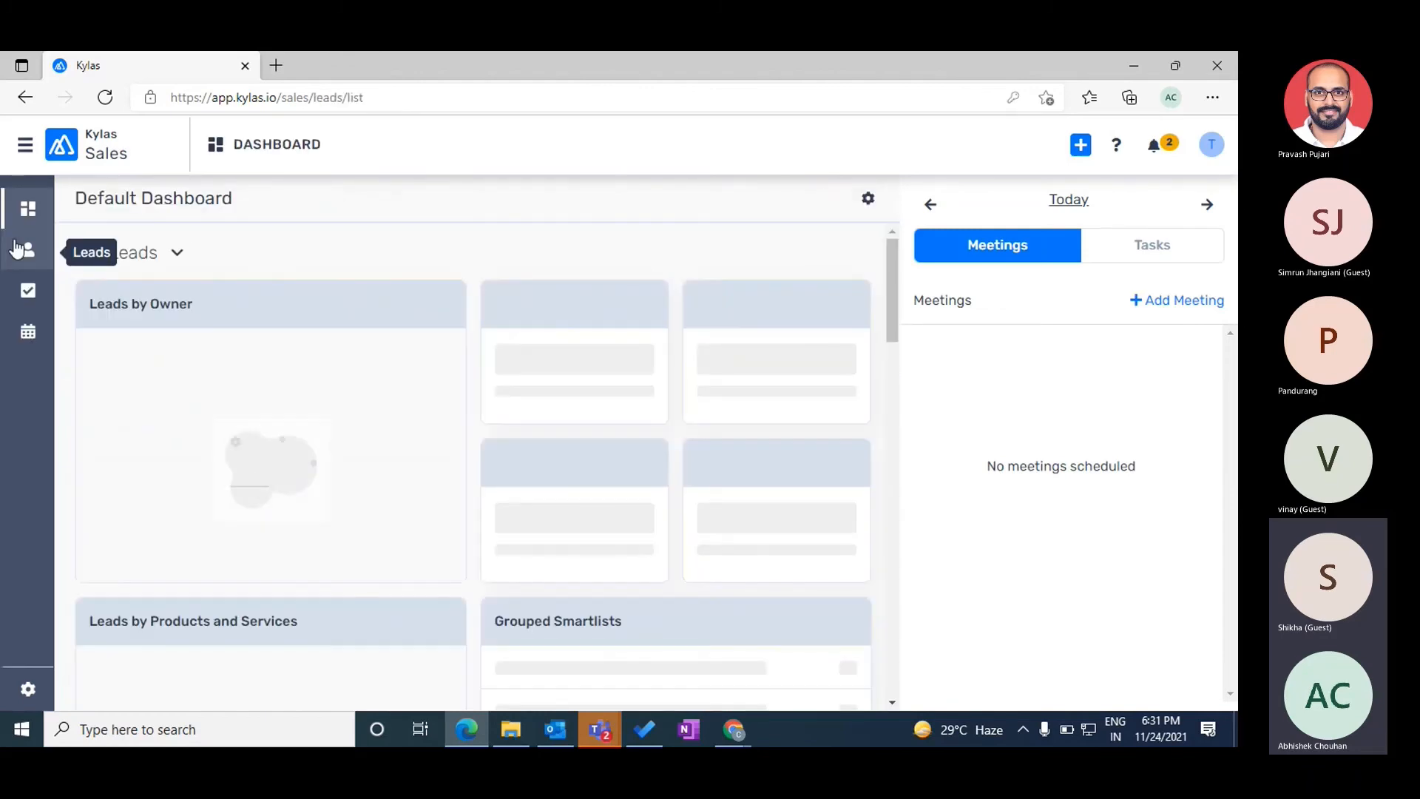
click(456, 343)
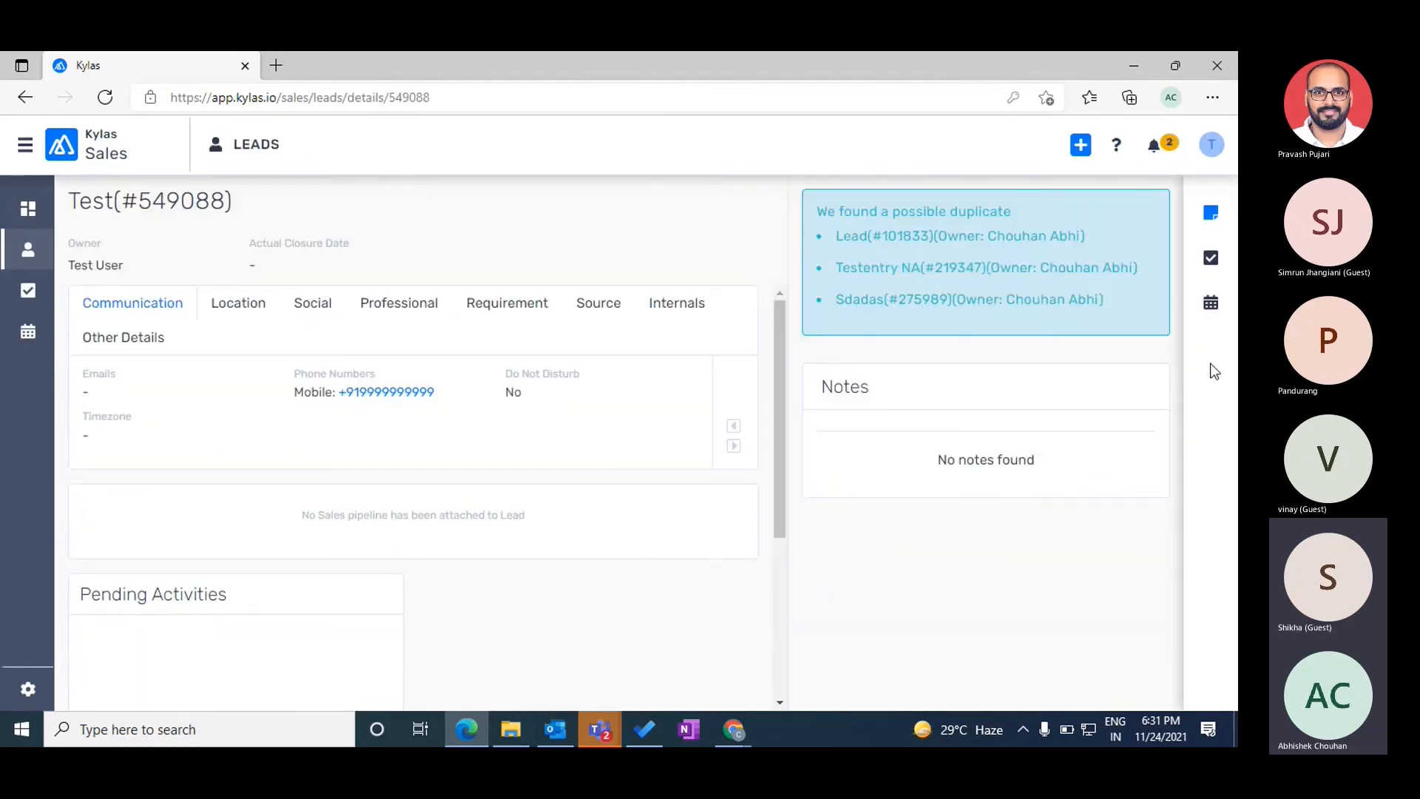
- View the same Test lead as admin, compare both views, and return to Marketing executive permissions
key(alt+Tab)
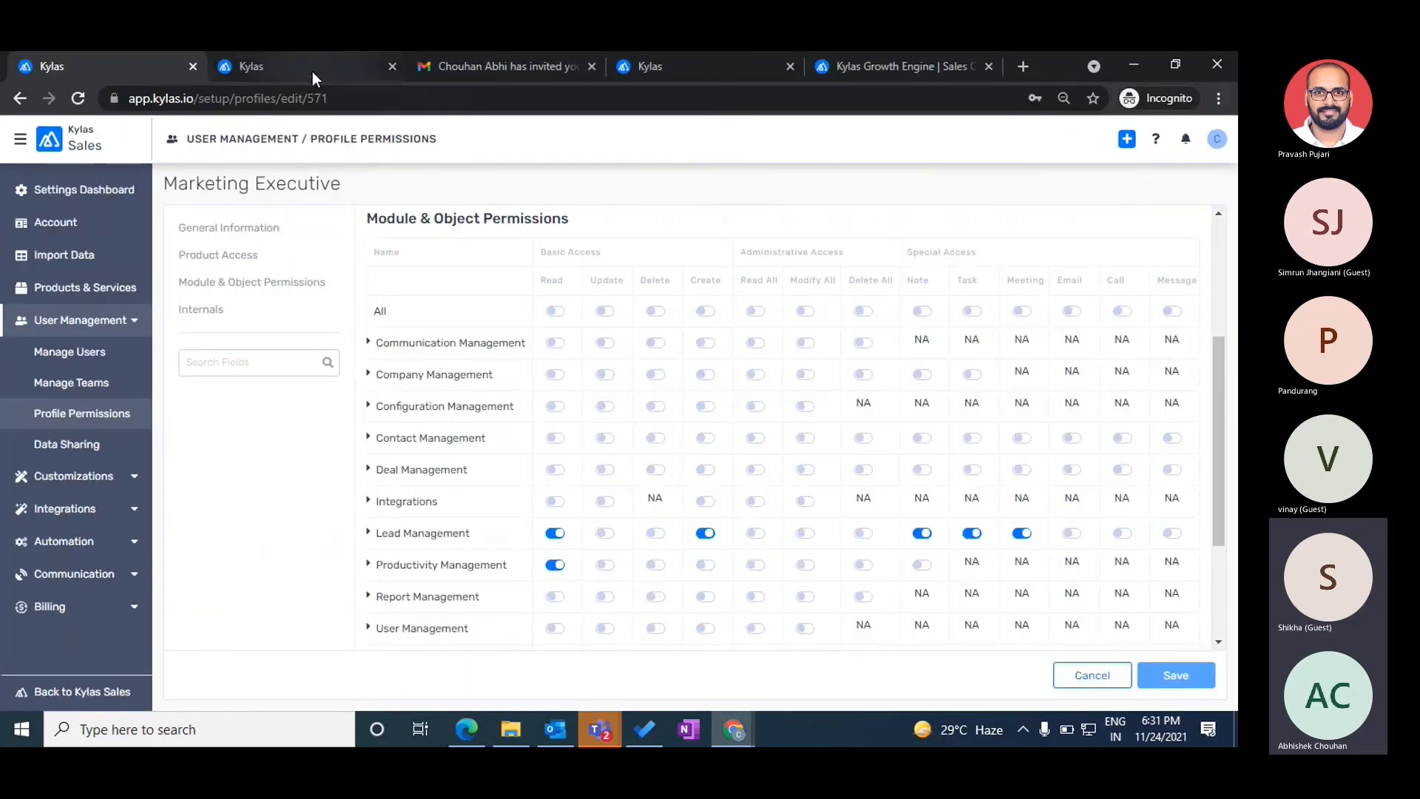
click(312, 68)
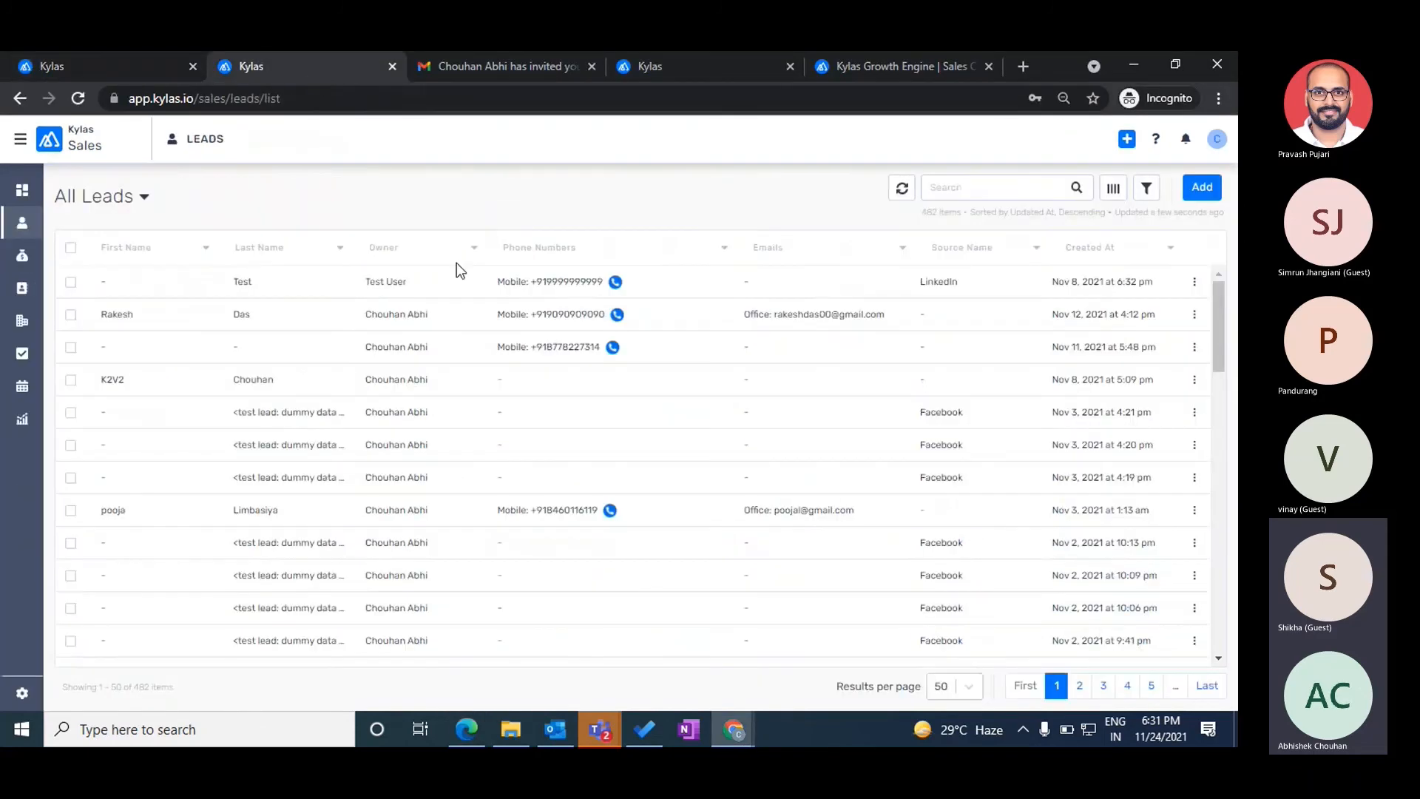
click(534, 279)
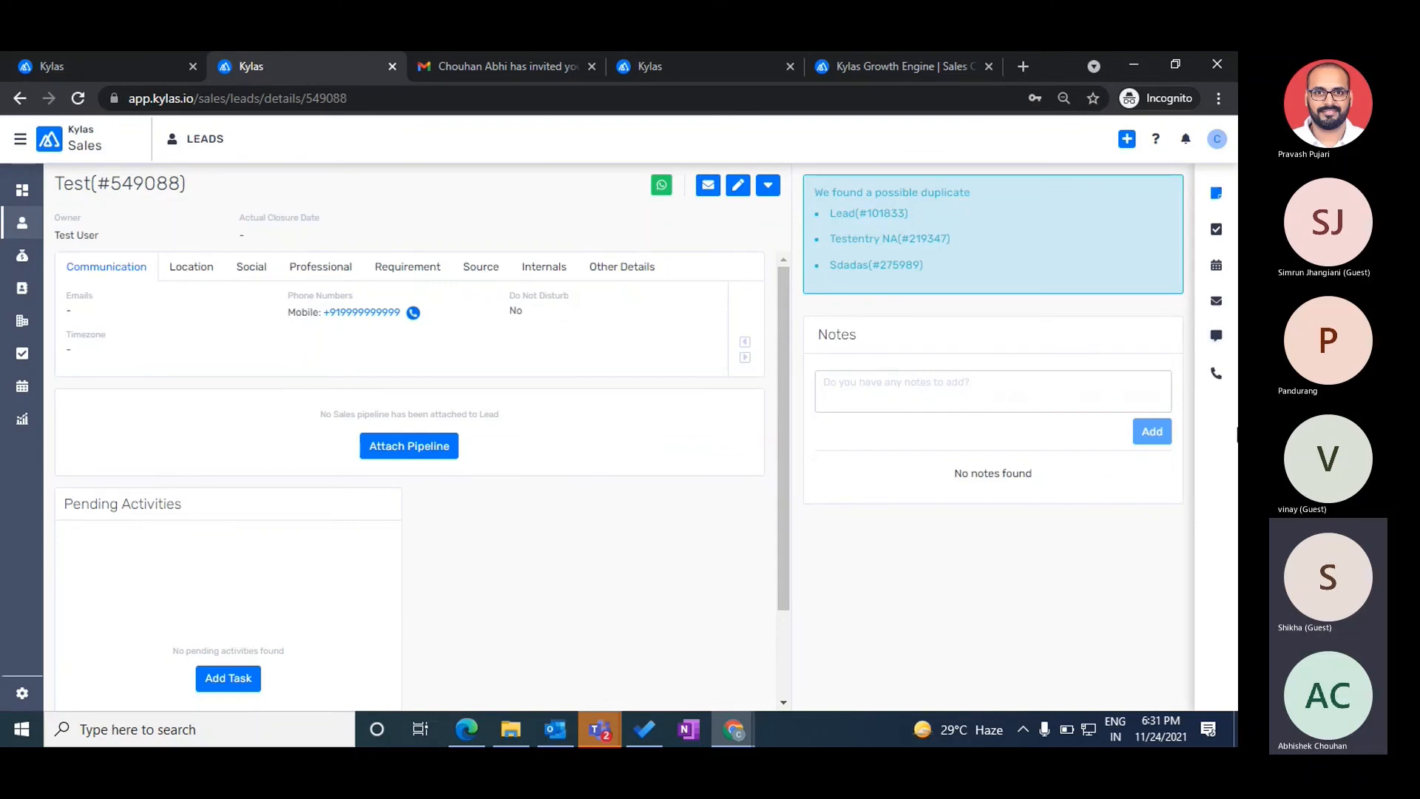
key(alt+Tab)
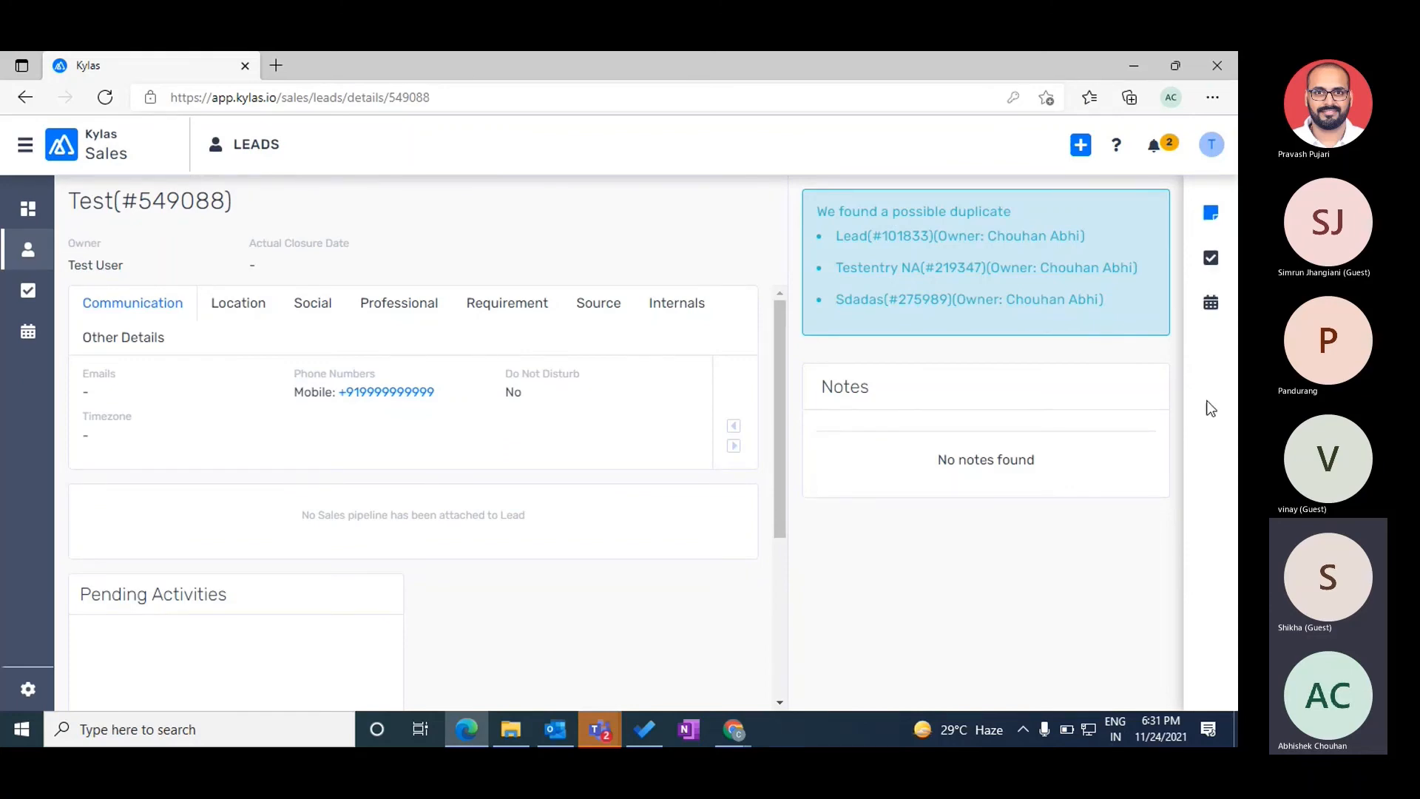
key(alt+Tab)
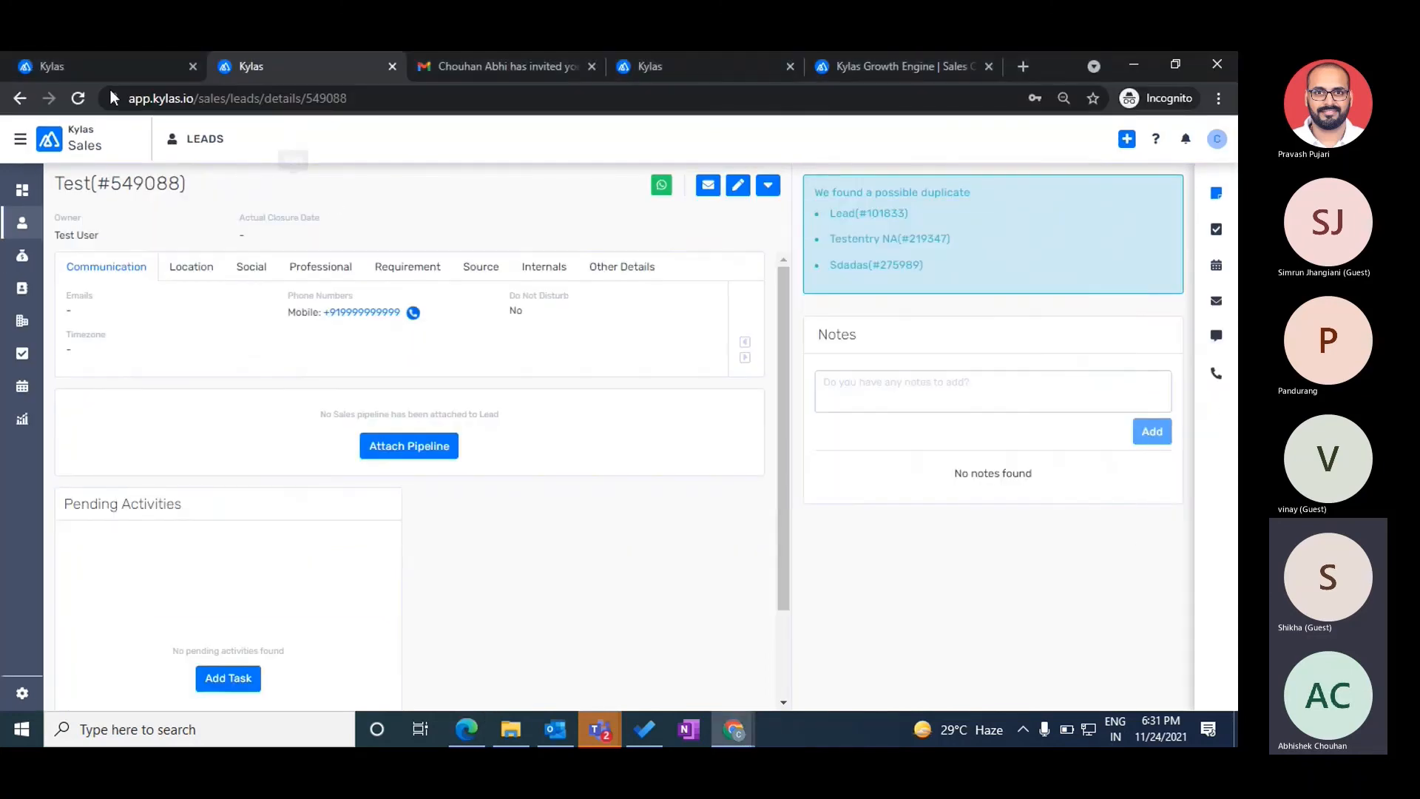
click(83, 73)
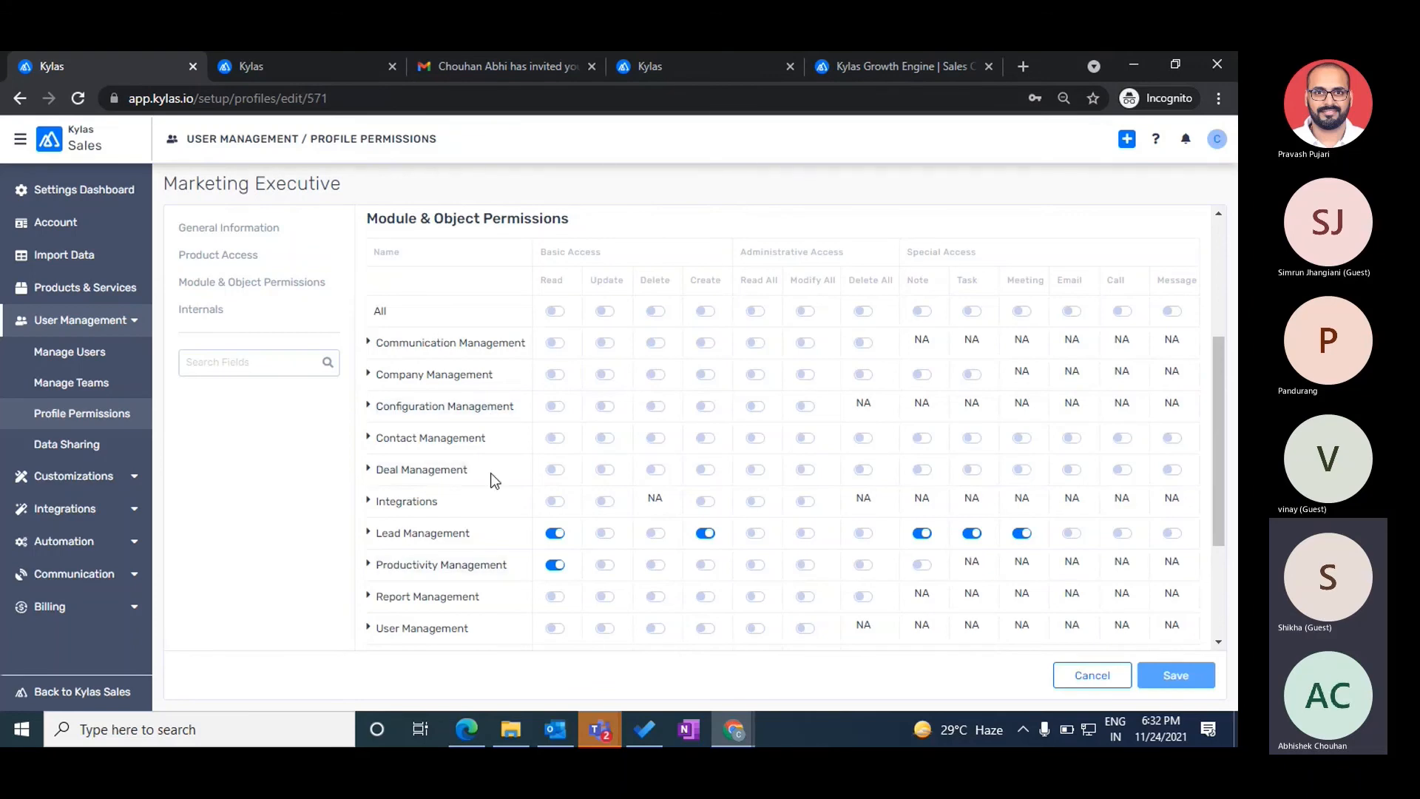
- Enable Deal Management Read with the dependent Contact Read and Company Read All, and save
click(555, 469)
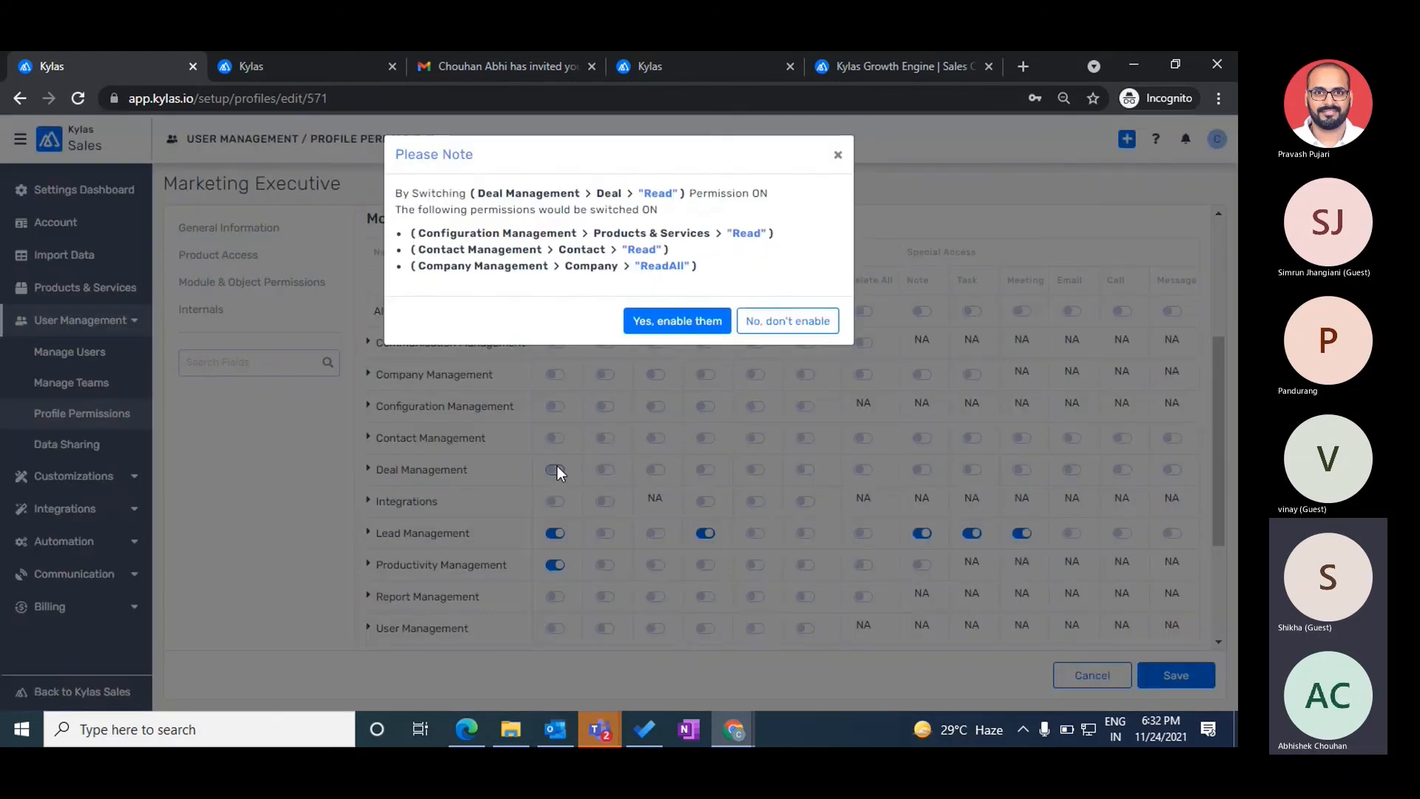
click(673, 320)
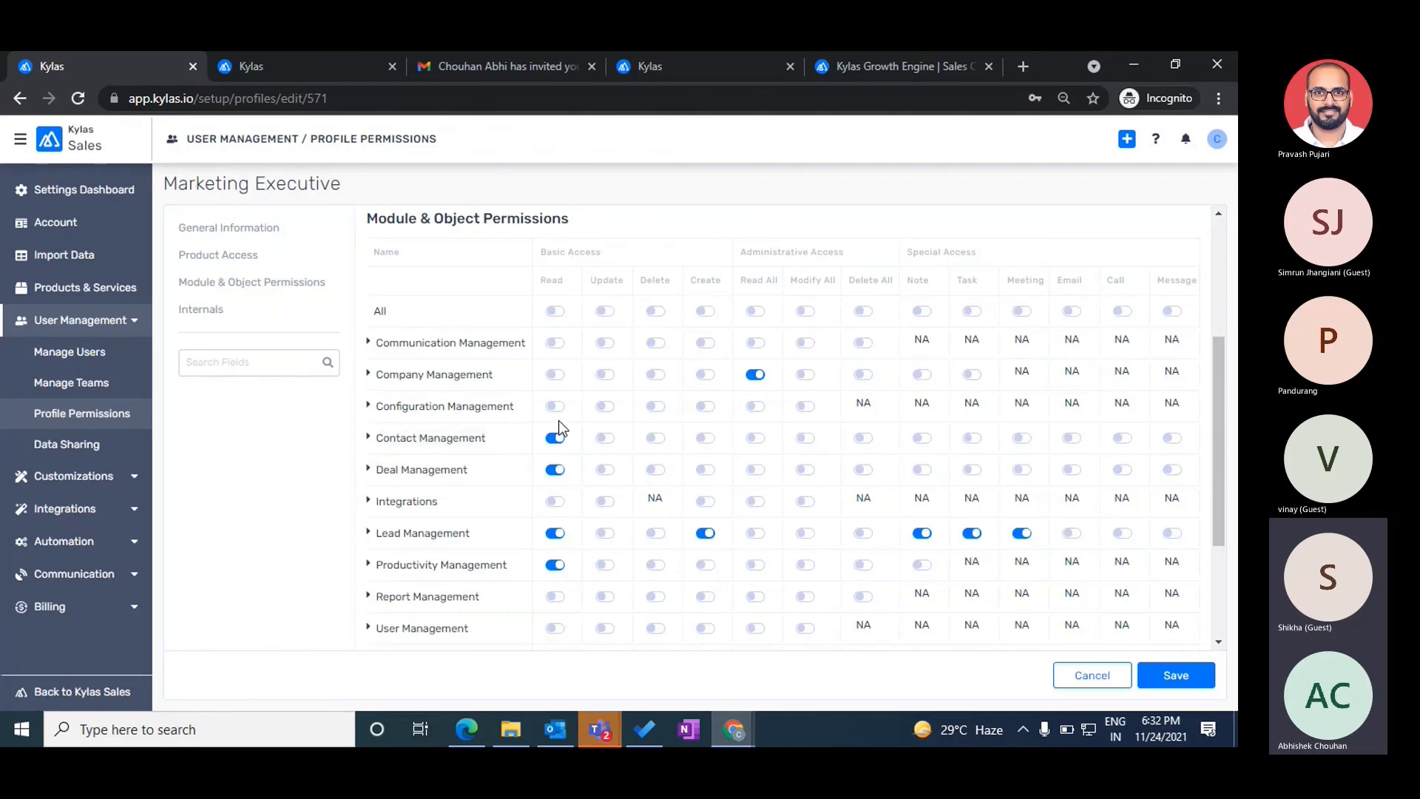
double_click(702, 278)
click(1164, 675)
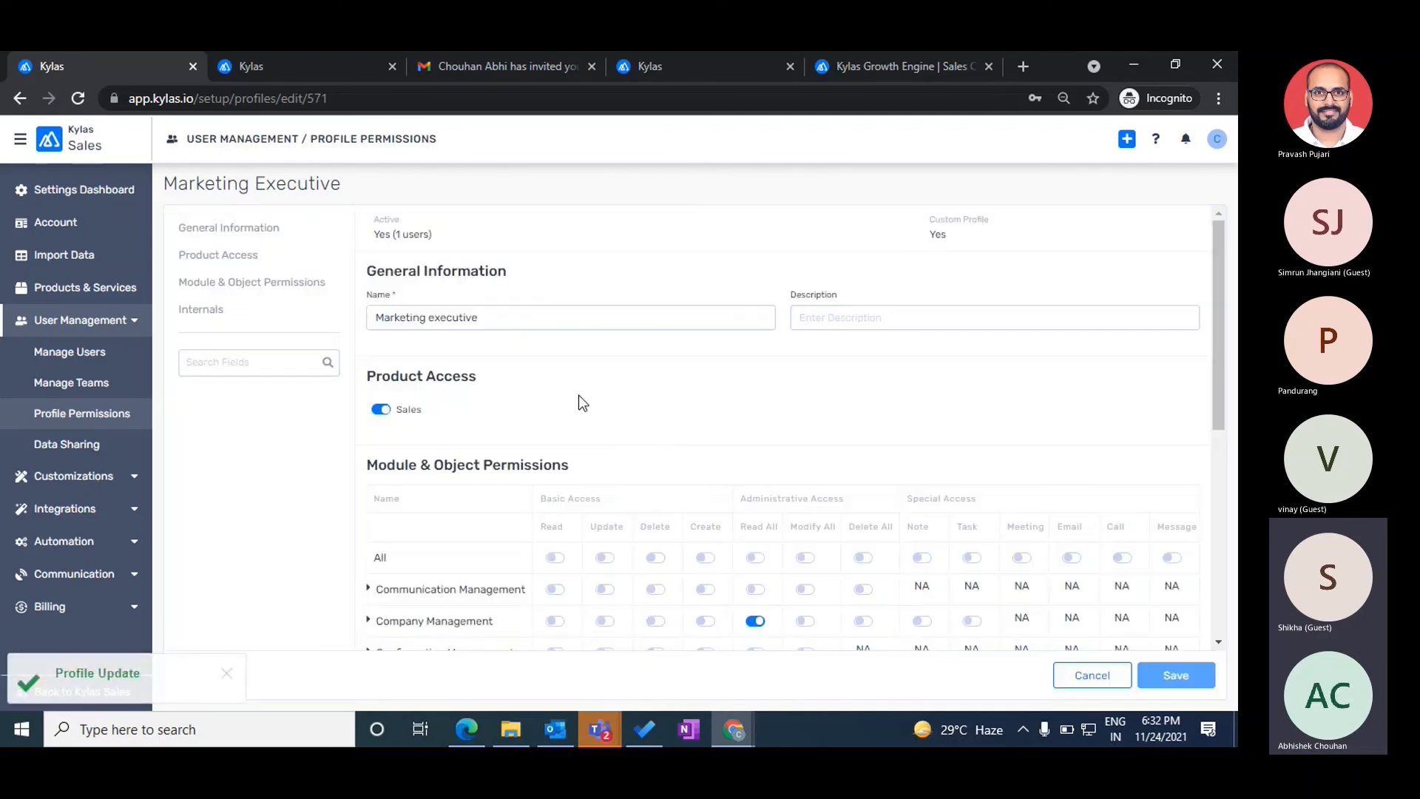
key(alt+Tab)
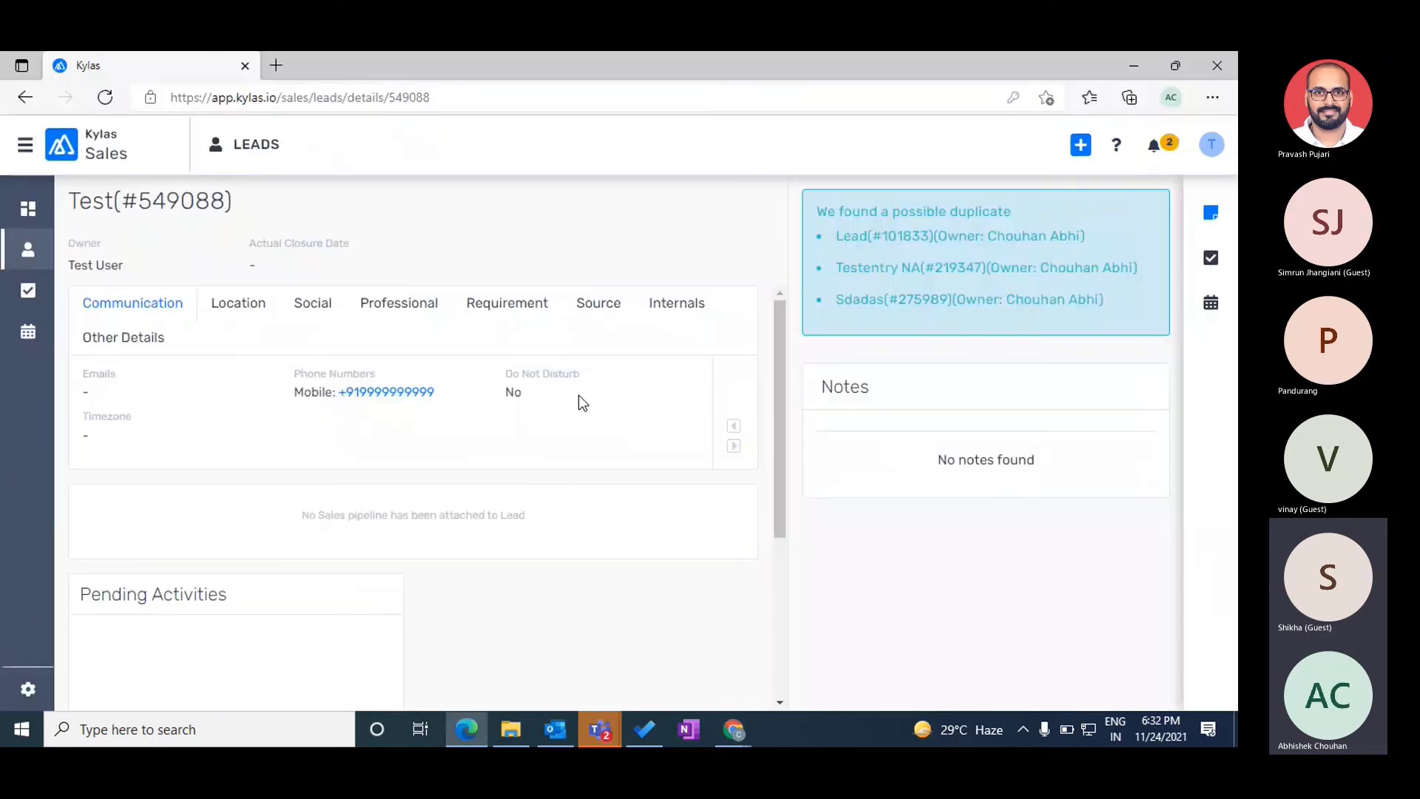
- Log Test User out and sign back in
click(1218, 148)
click(1086, 277)
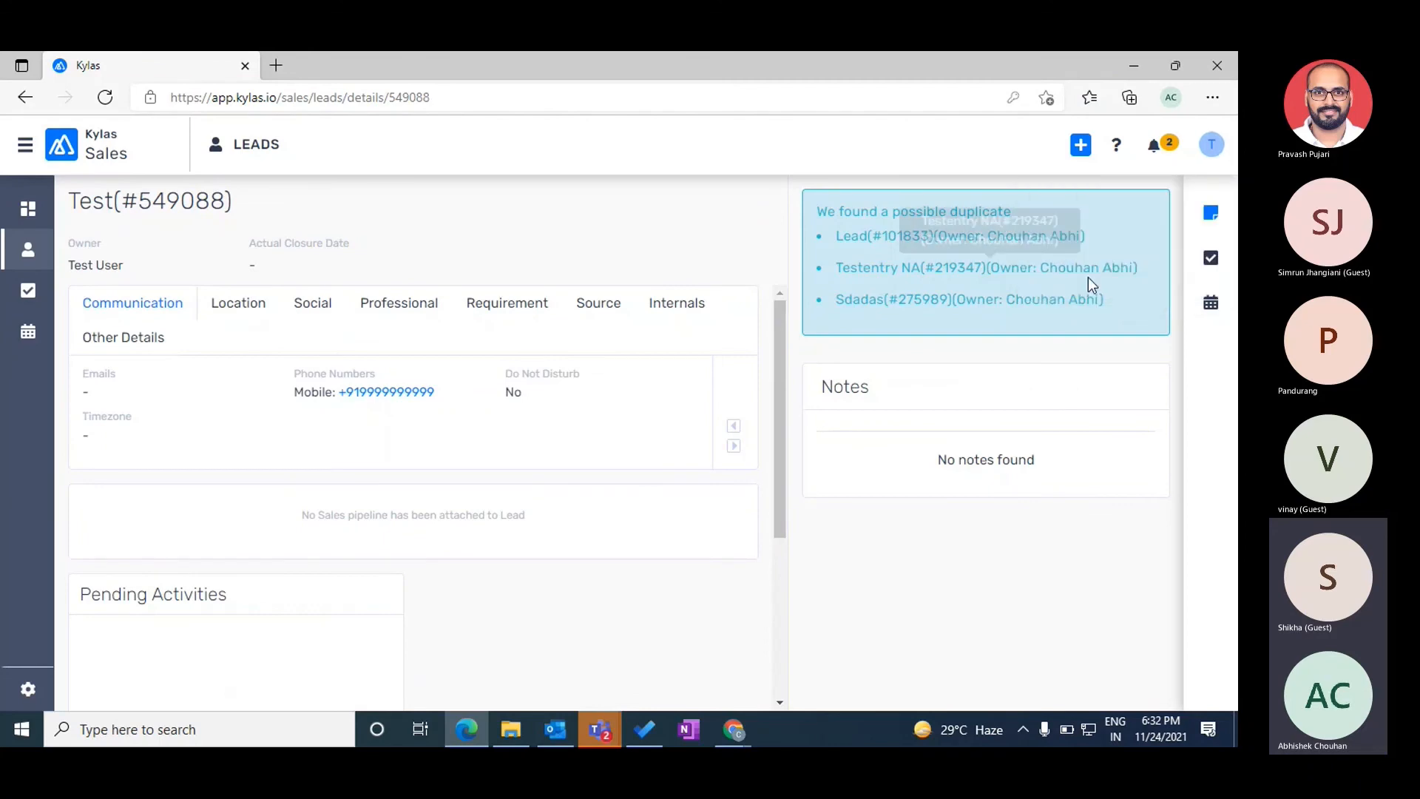
click(770, 490)
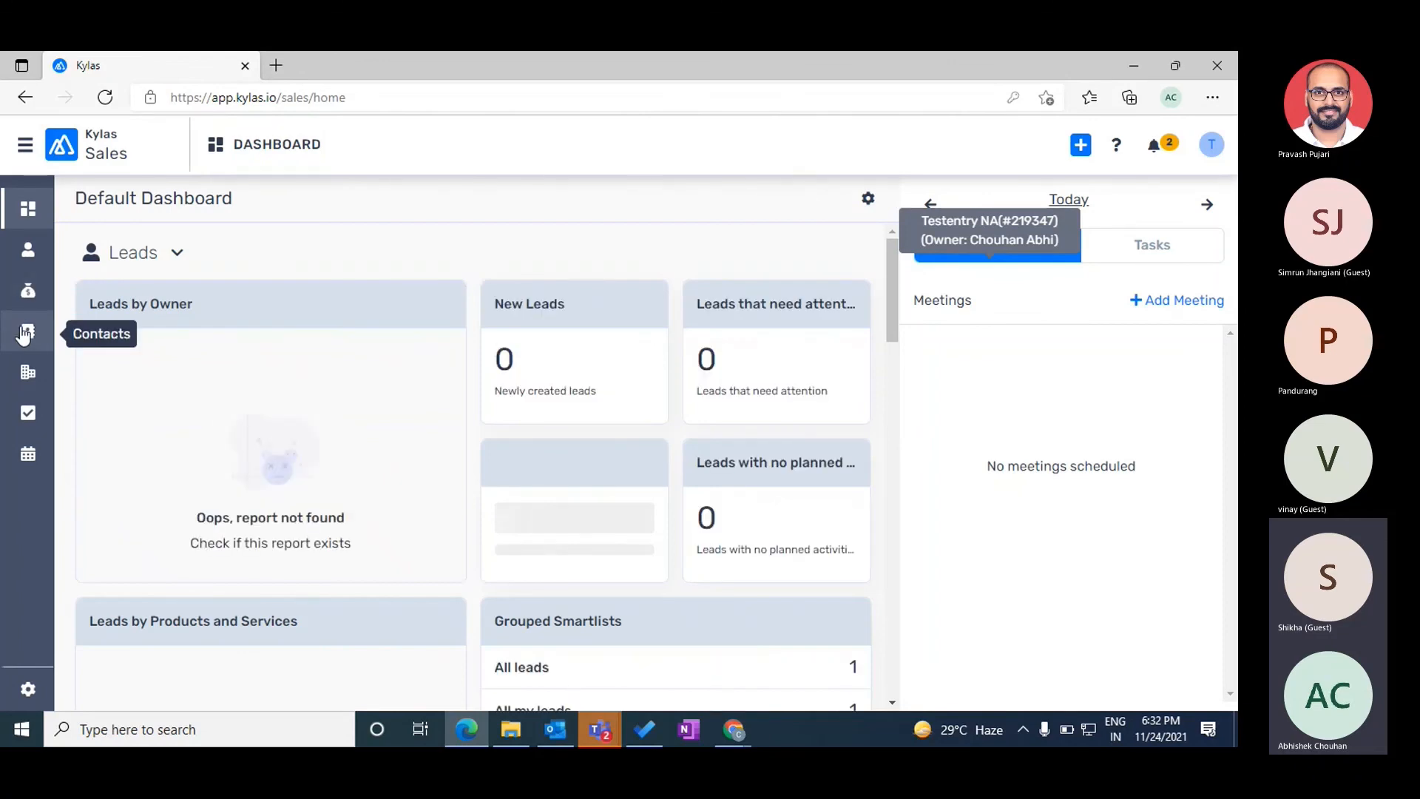
- Check Test User's quick-add options before and after reloading the dashboard
click(1080, 145)
click(930, 158)
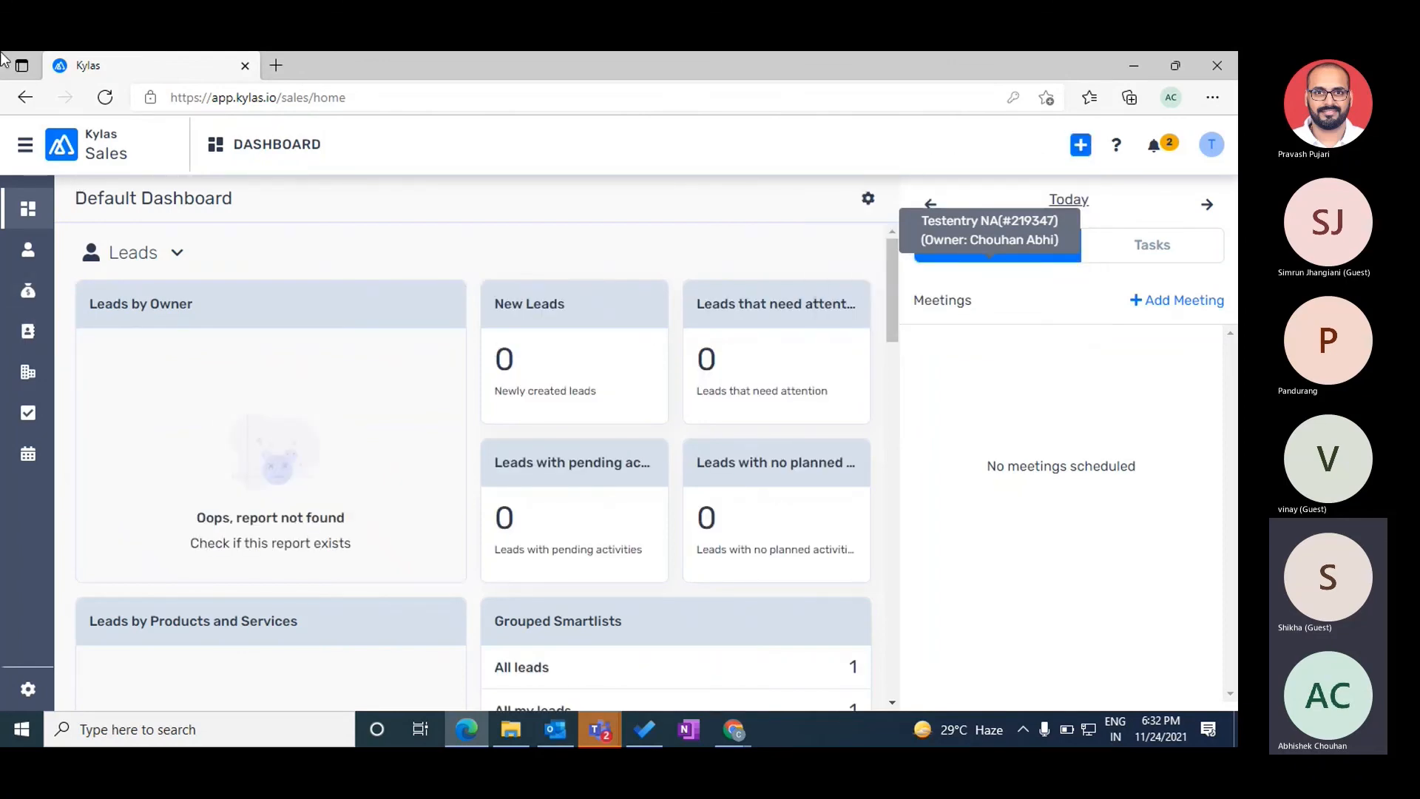
click(105, 98)
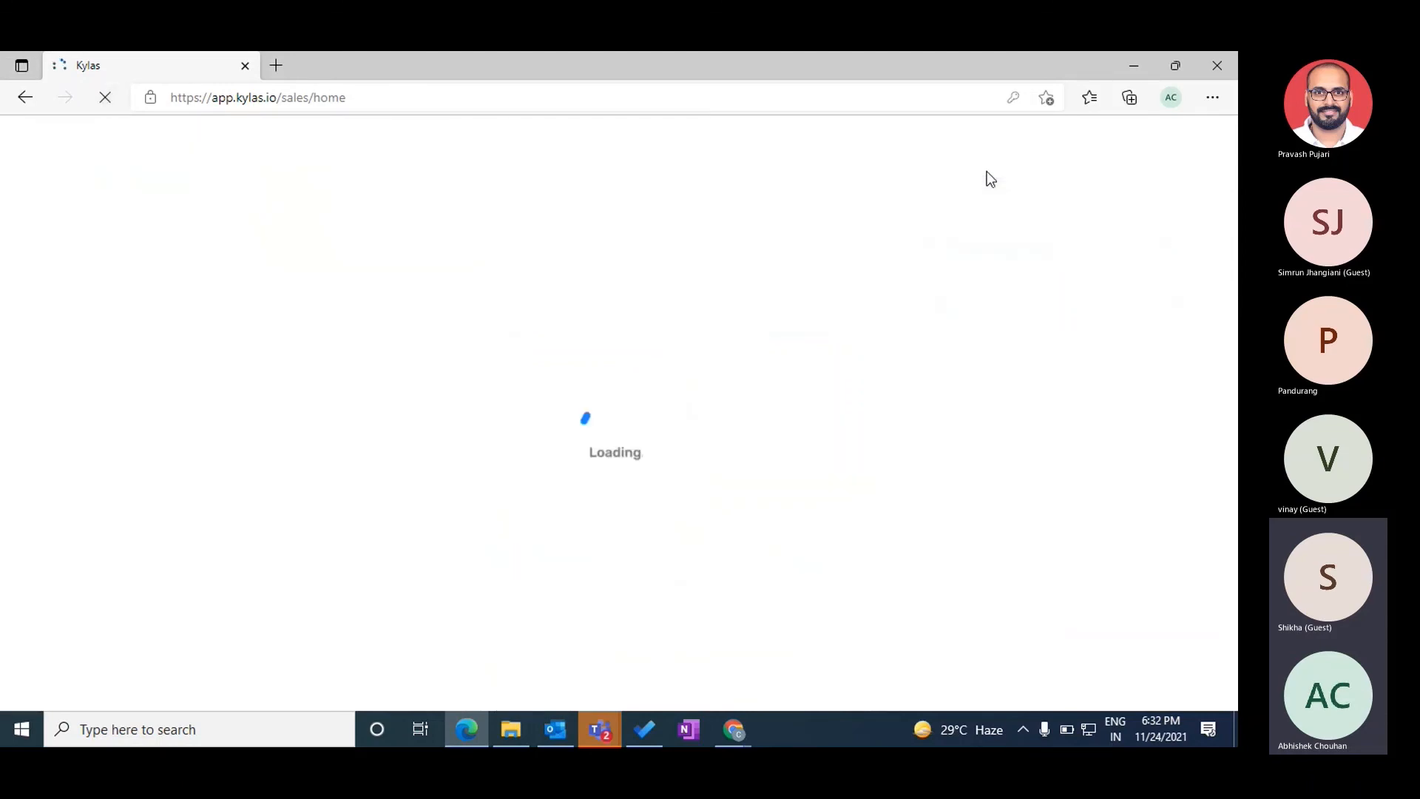
click(1079, 148)
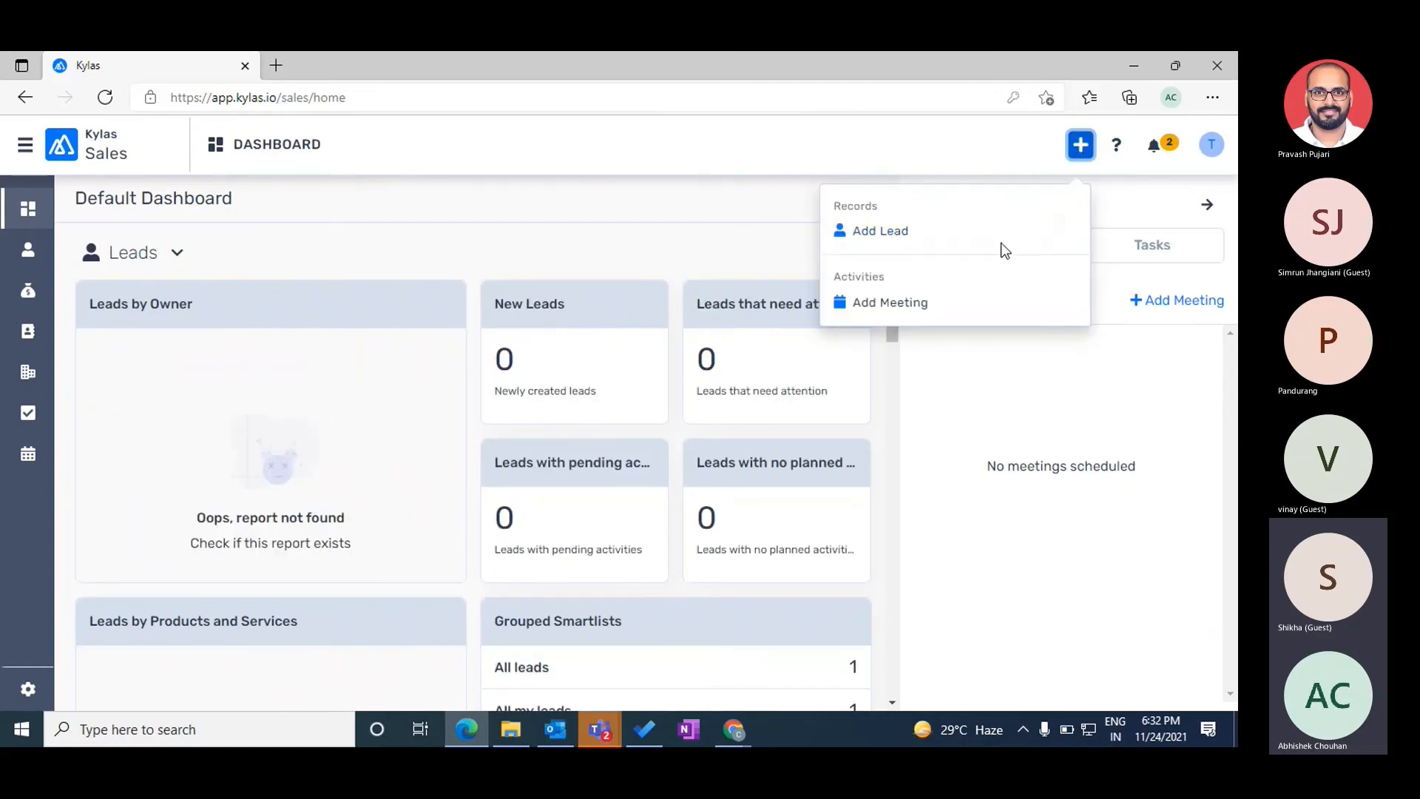
key(alt+Tab)
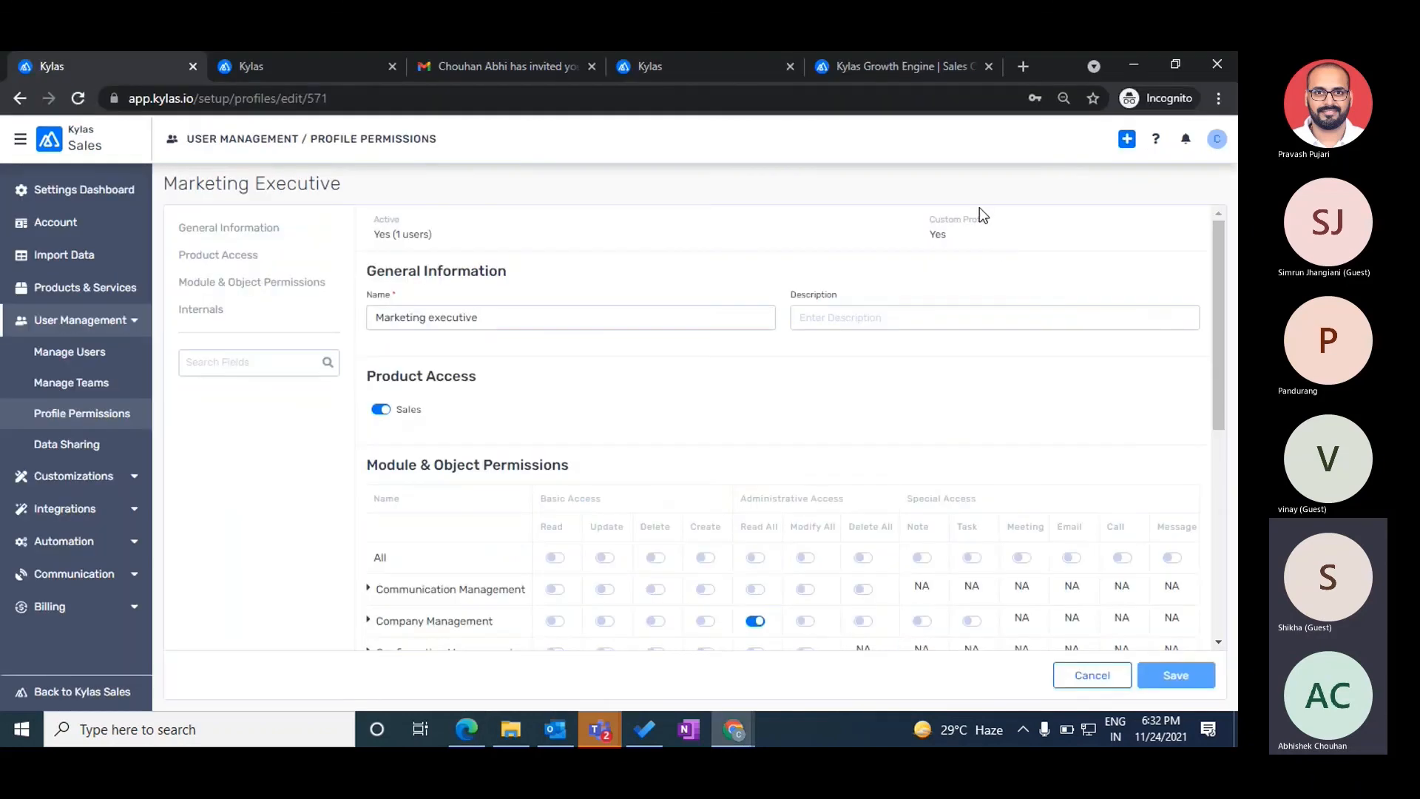
- Compare the admin's quick-add options with Test User's, close both menus, and open Manage Users
click(1125, 142)
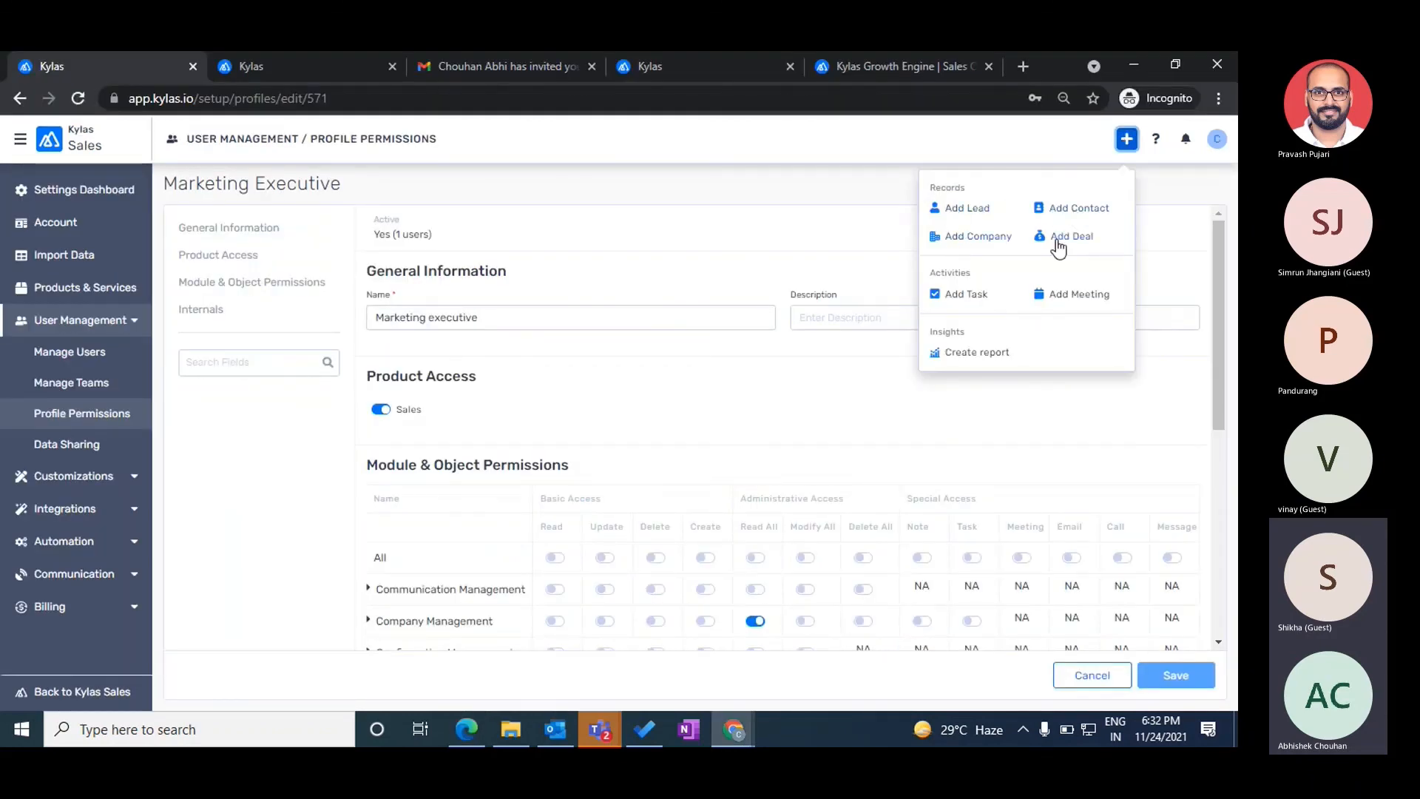
scroll(688, 487, down, 3)
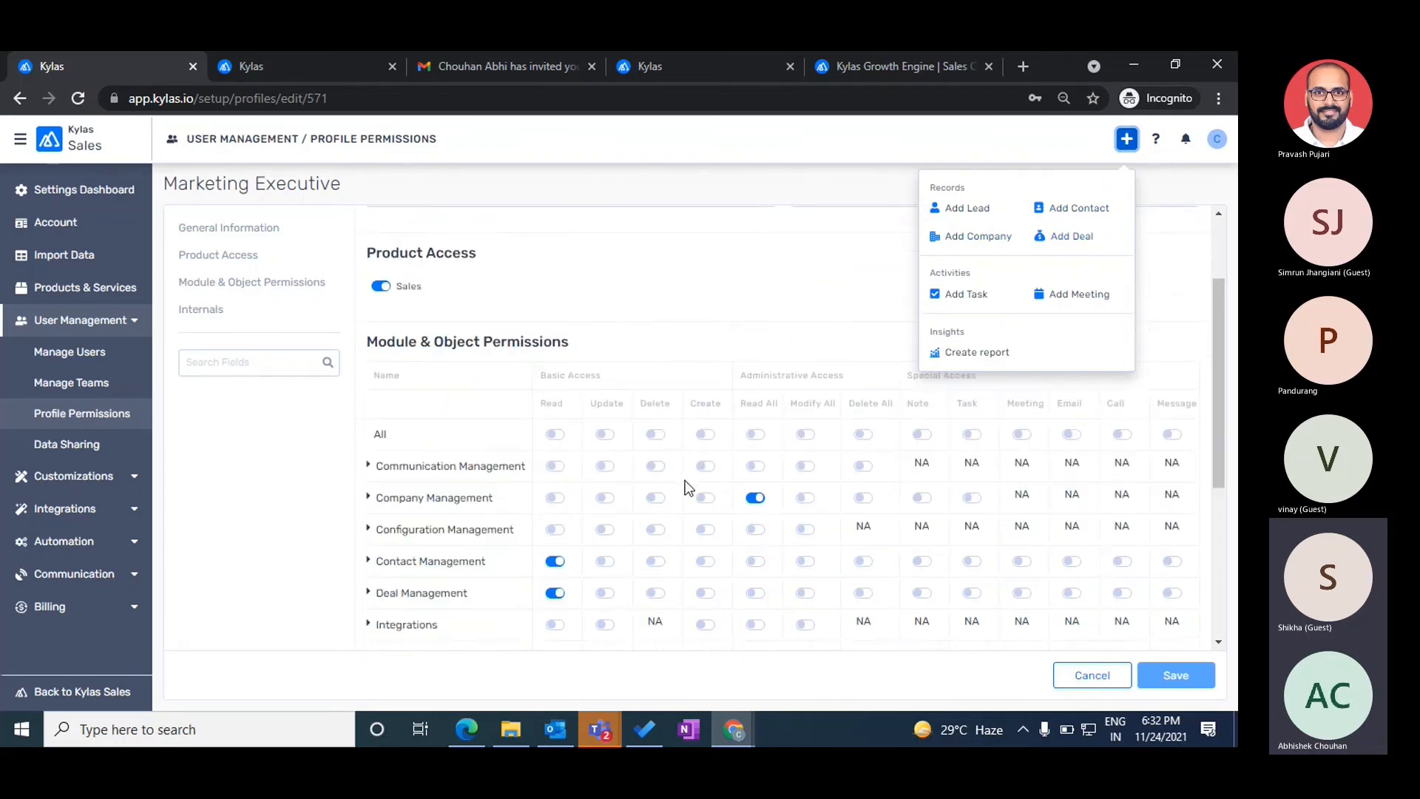
scroll(688, 488, down, 1)
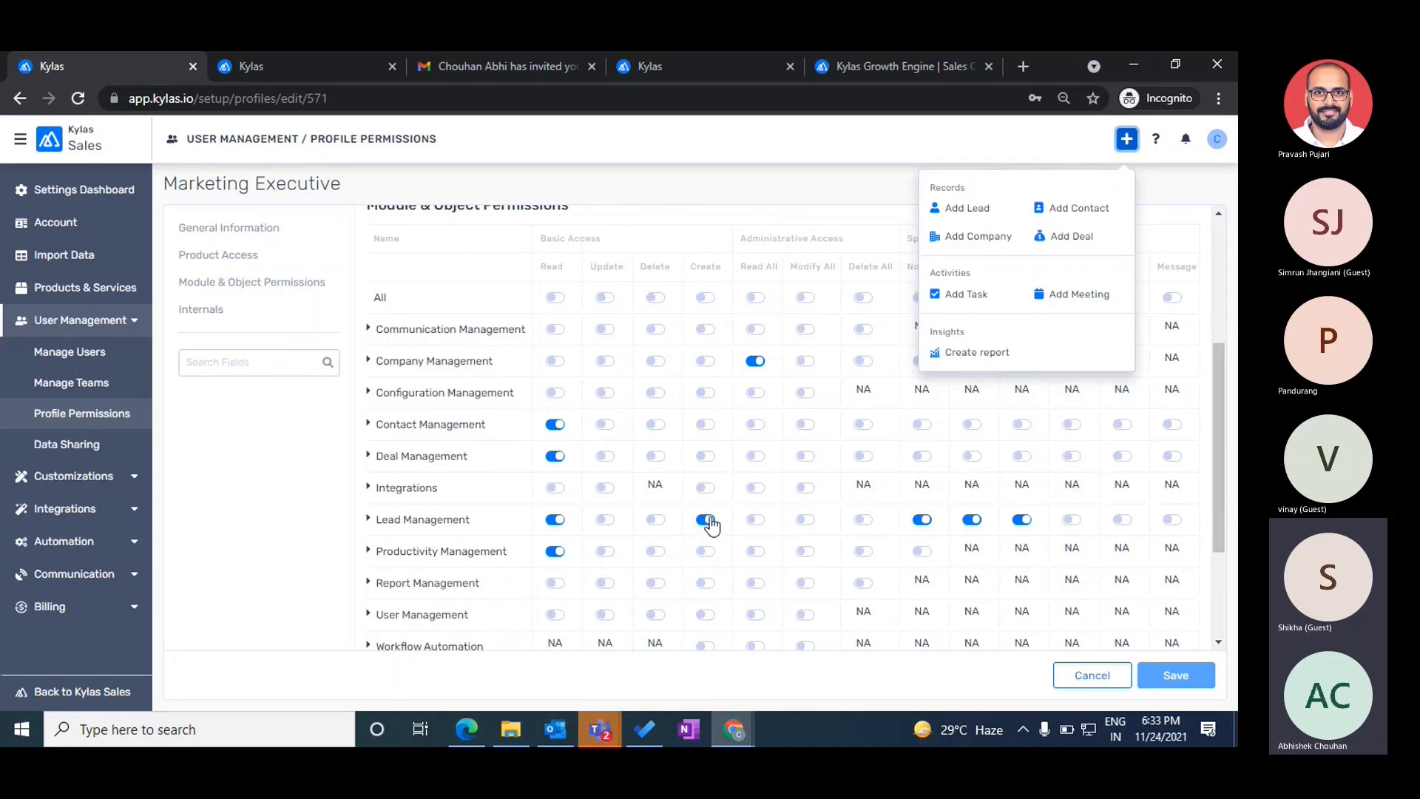
key(alt+Tab)
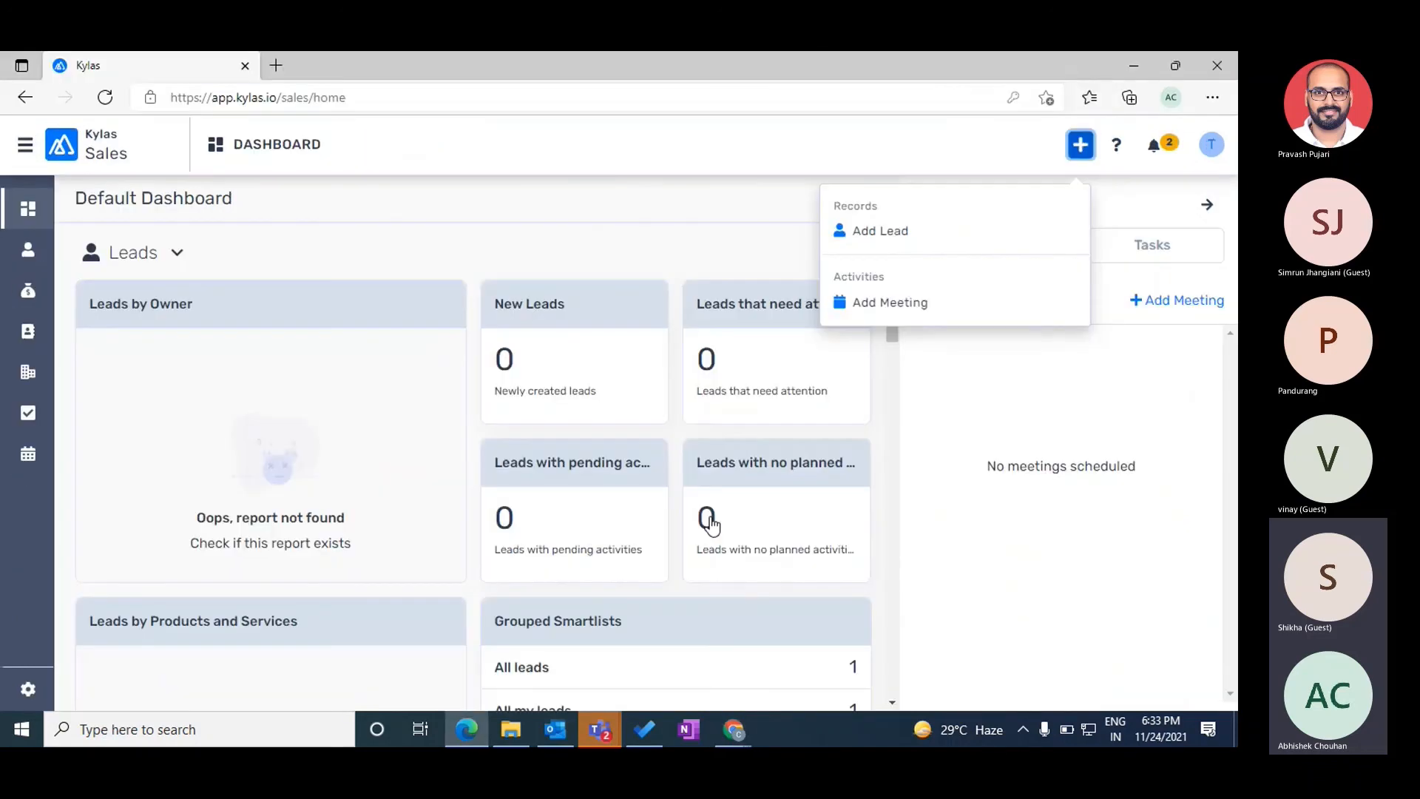
click(547, 146)
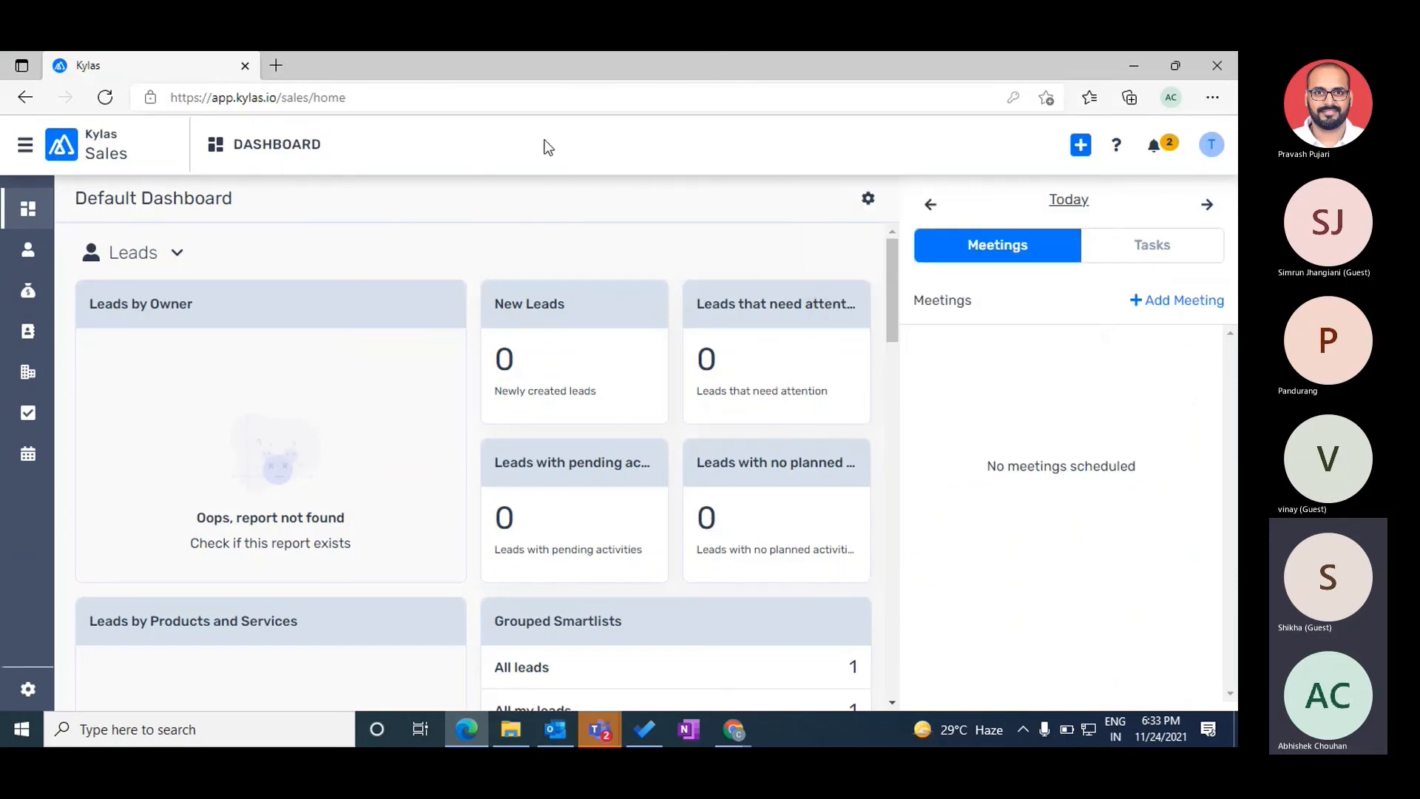
key(alt+Tab)
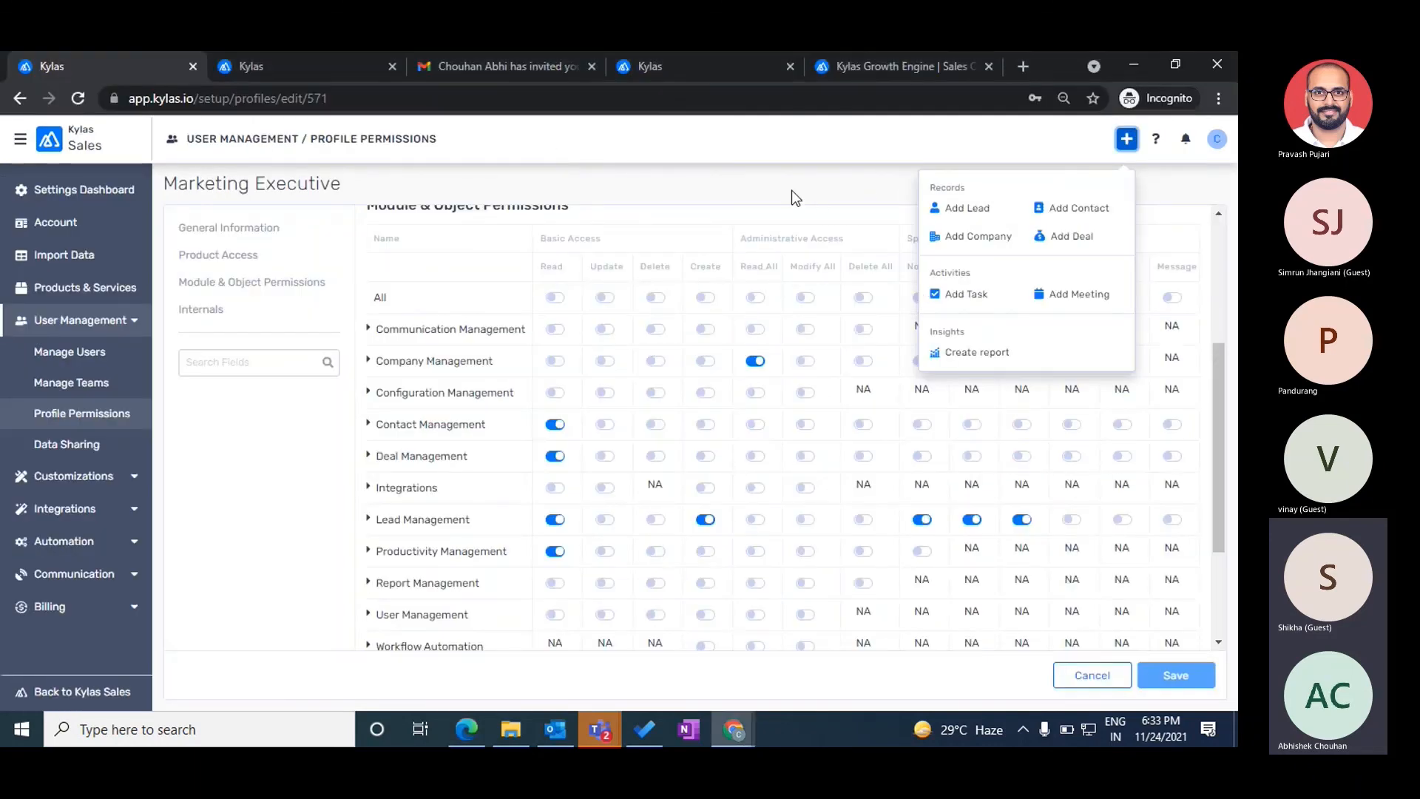
click(791, 196)
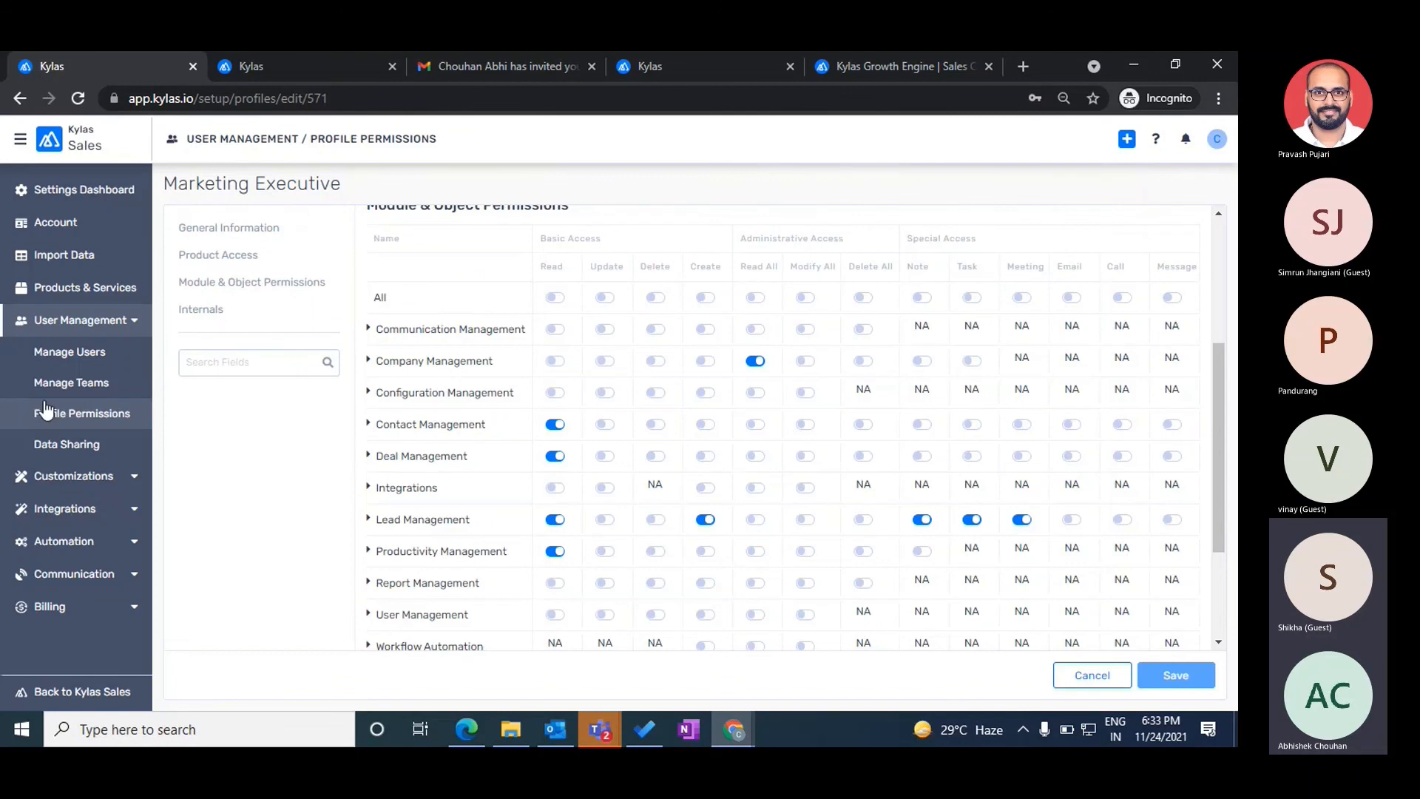
click(60, 358)
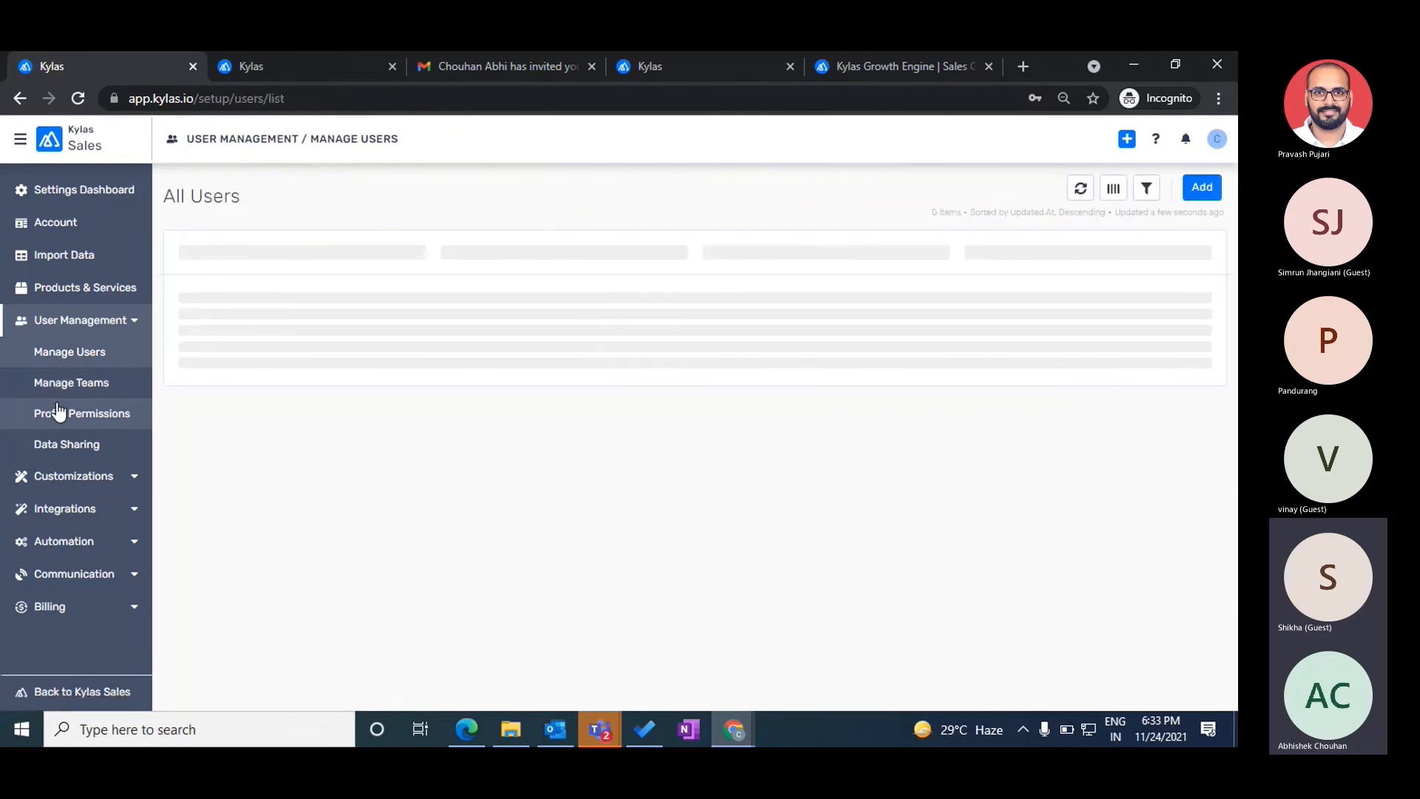
- Open the Admin system profile from the profiles list and scroll its permissions grid
click(58, 412)
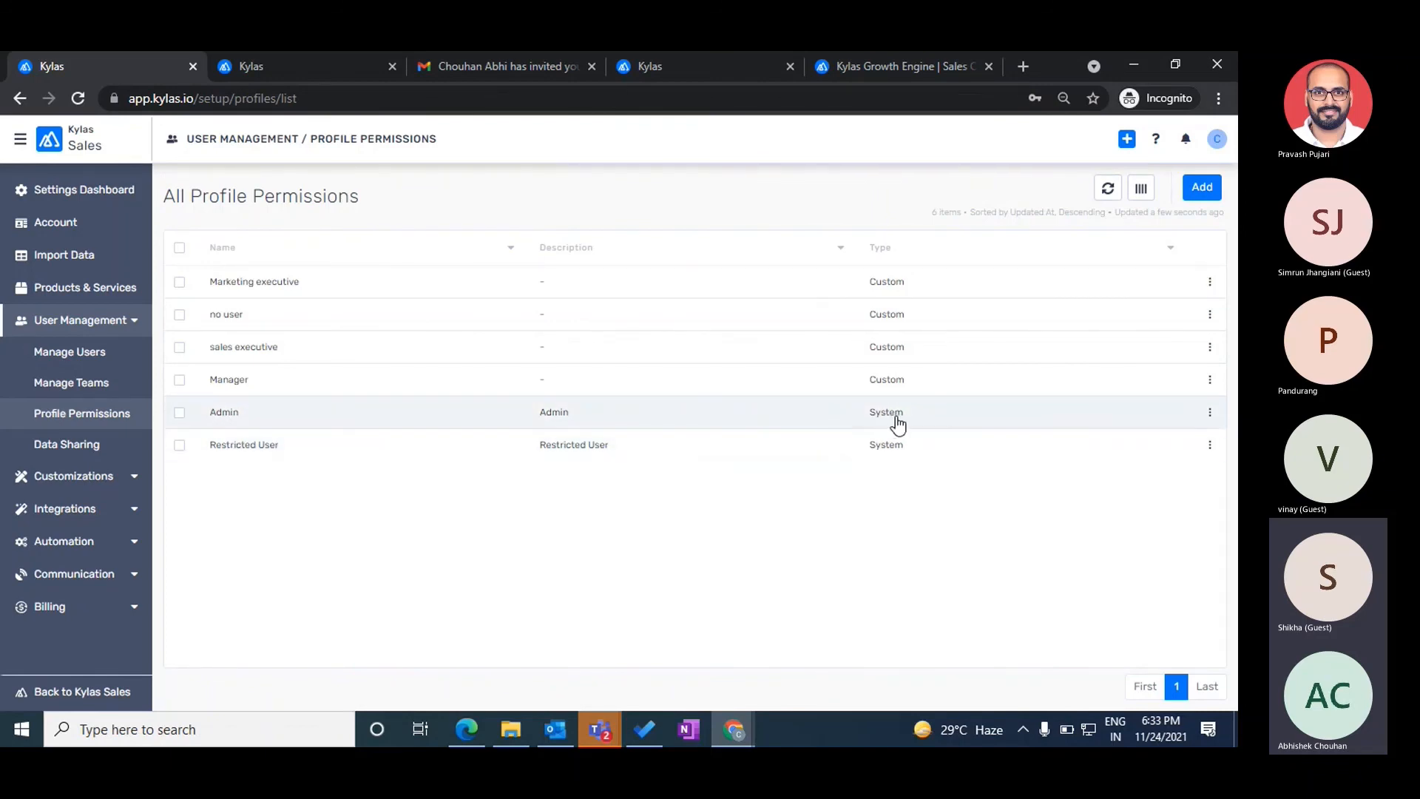
click(239, 412)
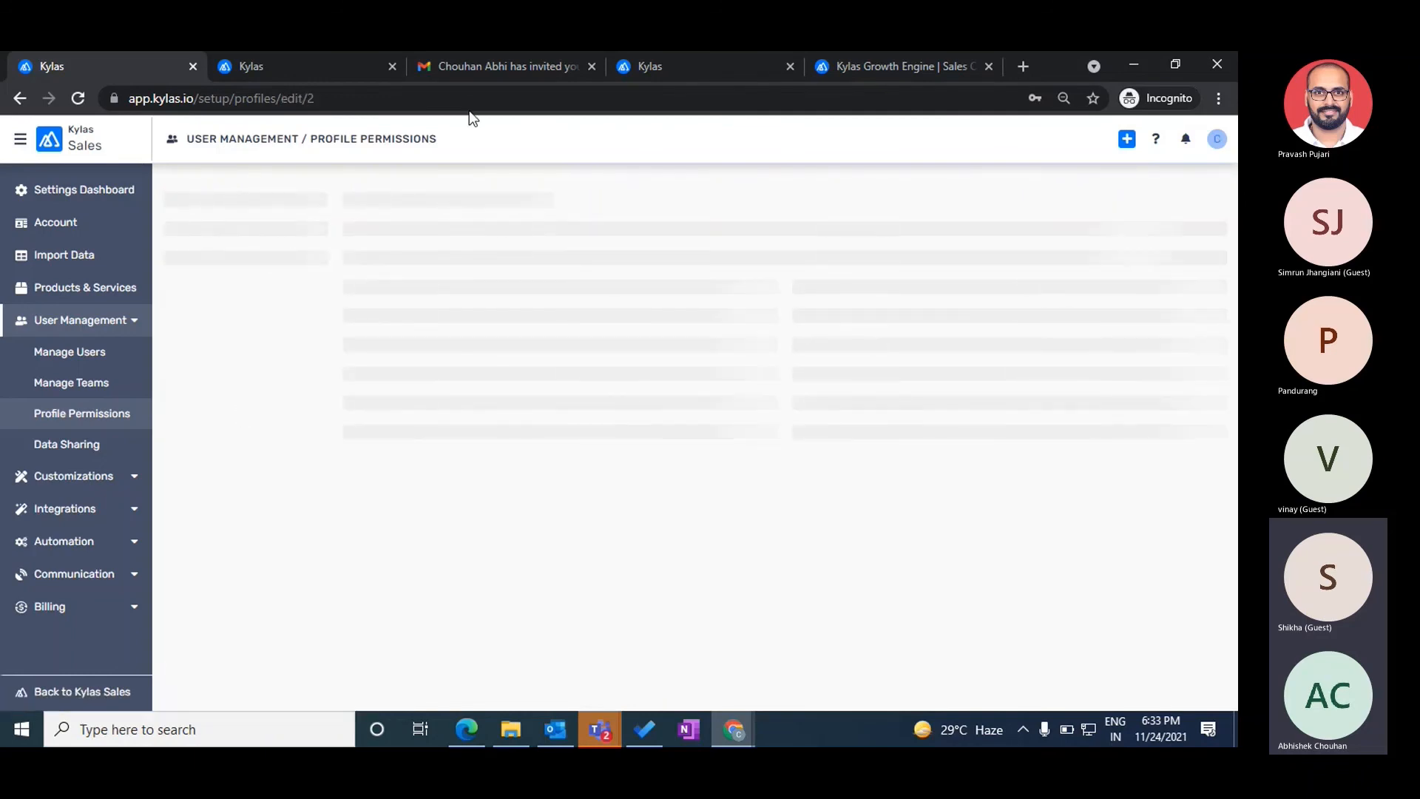
scroll(707, 451, down, 3)
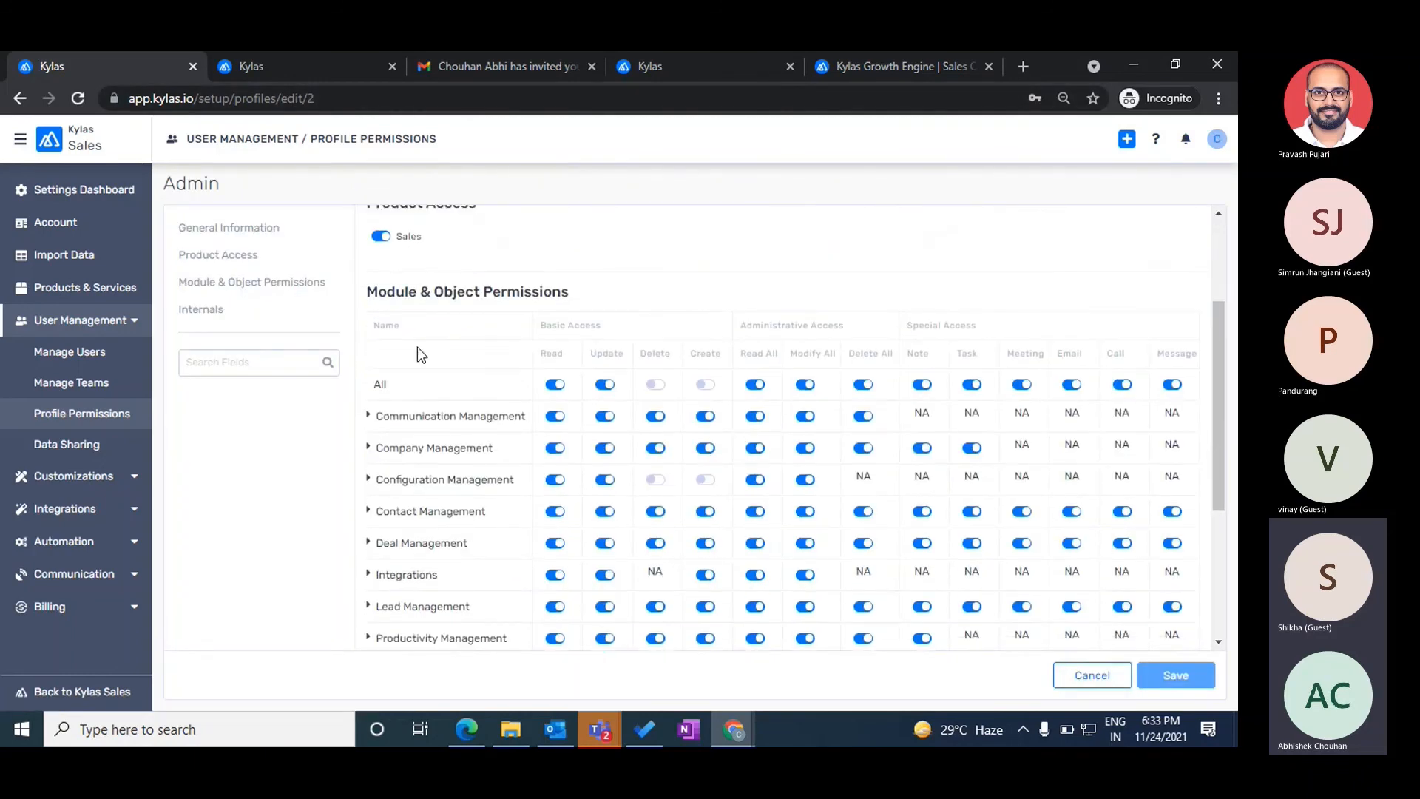
scroll(674, 249, up, 1)
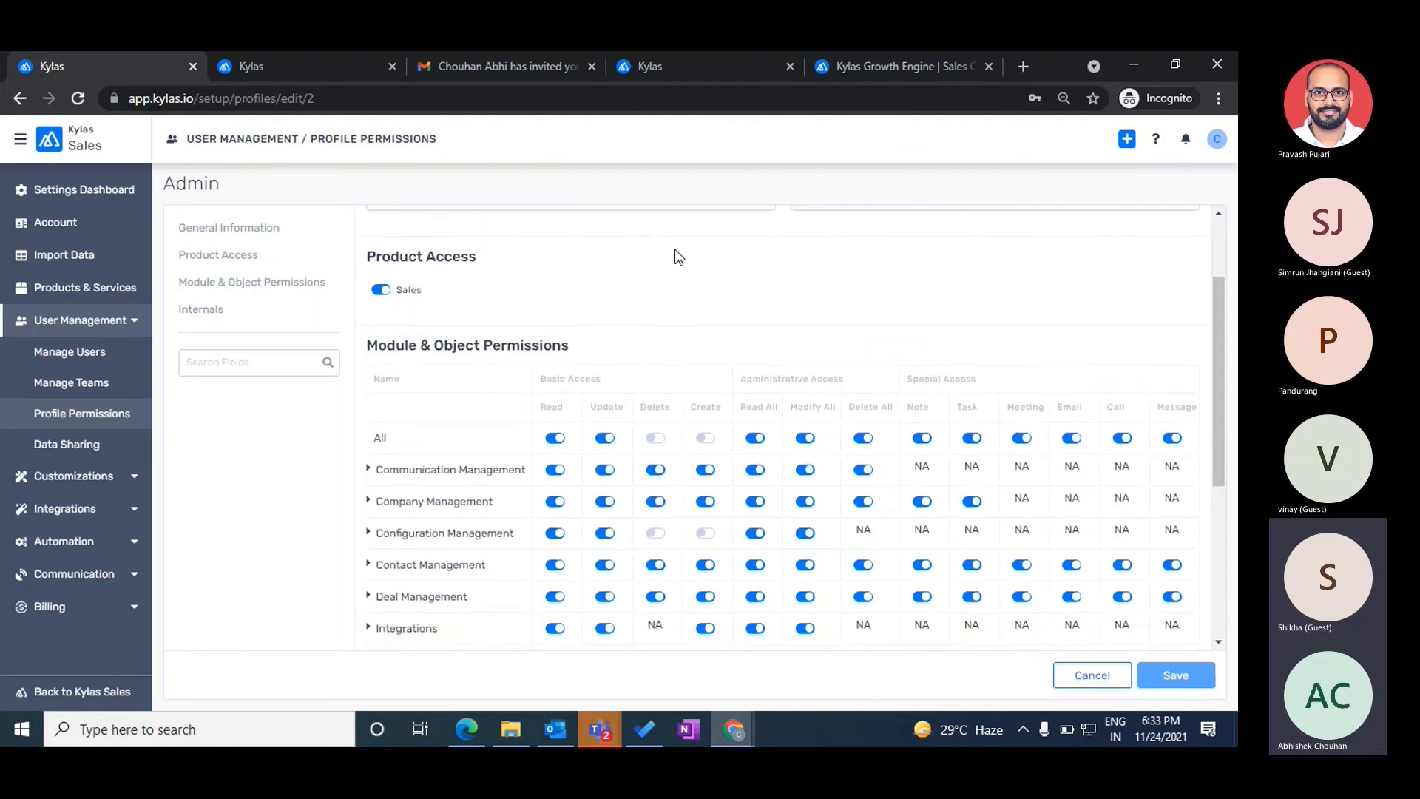
scroll(675, 248, down, 2)
scroll(675, 249, up, 2)
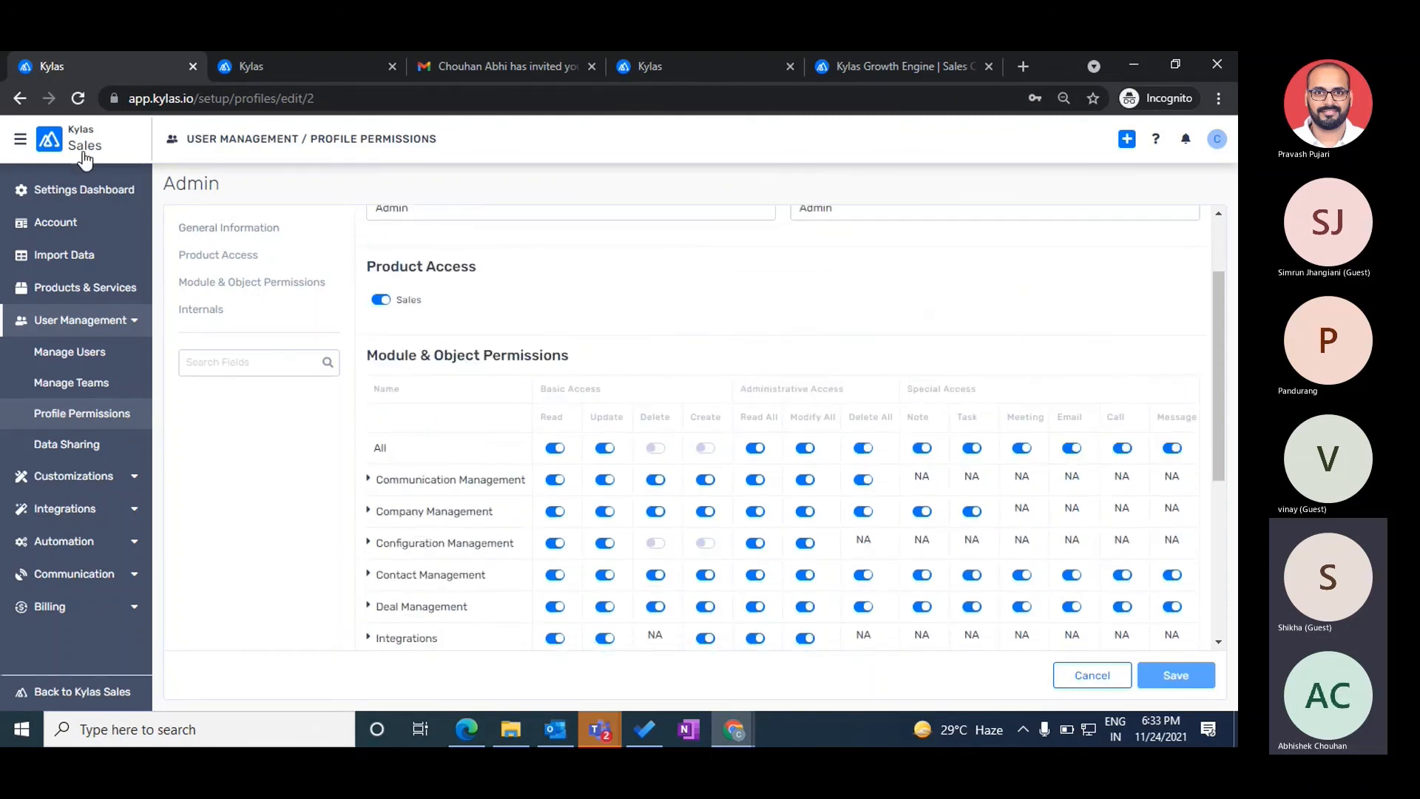
- Highlight the Admin profile name, review the grid, and cancel without saving changes
double_click(179, 185)
scroll(731, 322, down, 4)
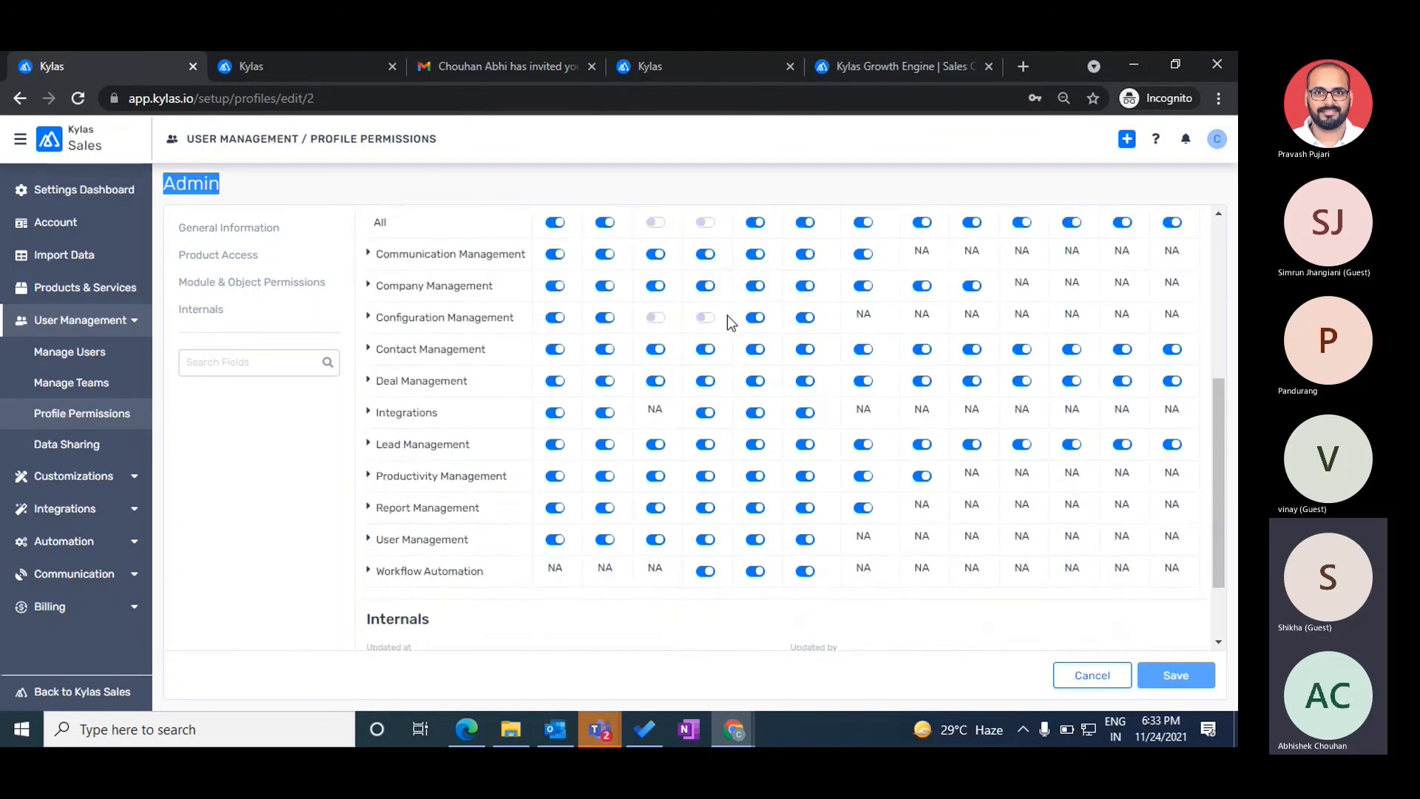
scroll(878, 419, up, 3)
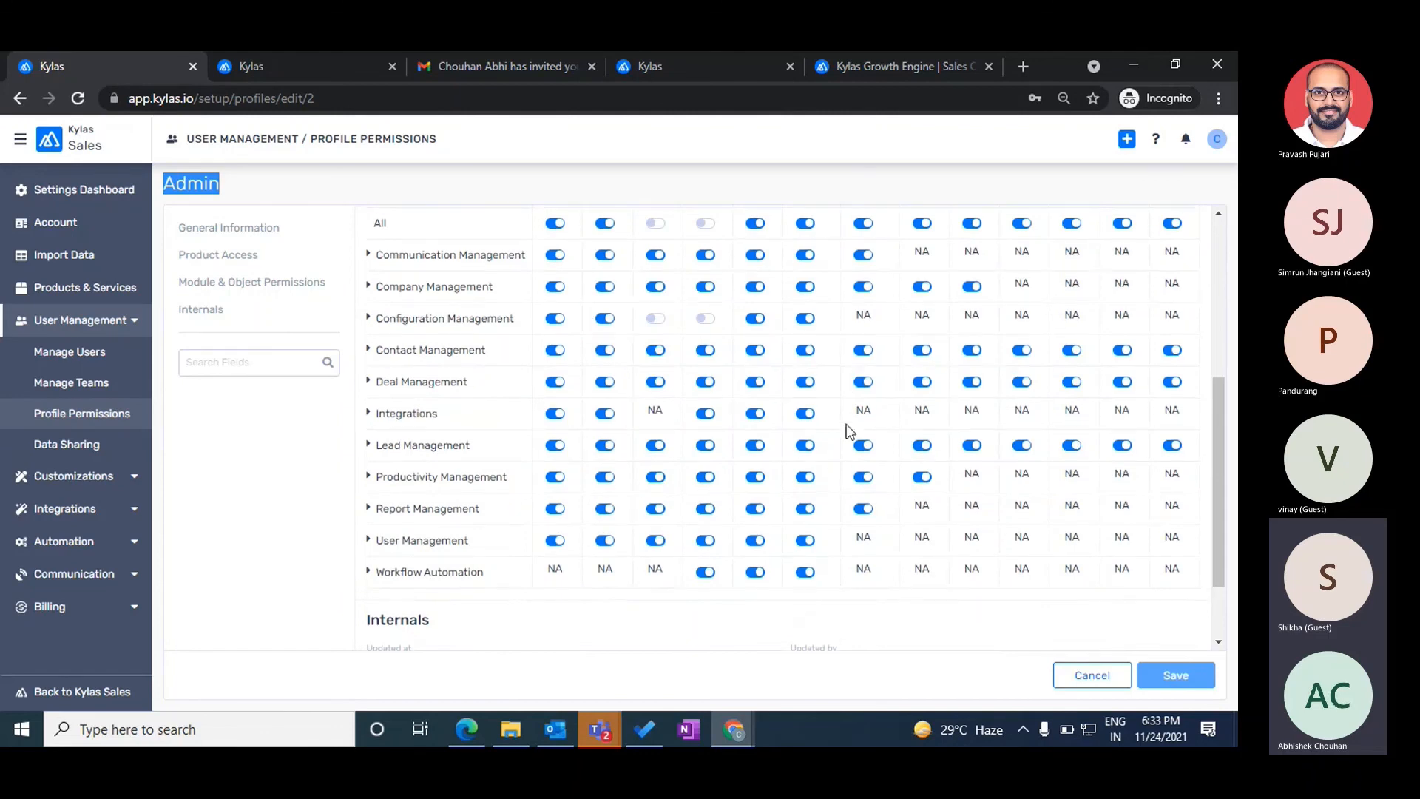
scroll(587, 274, up, 2)
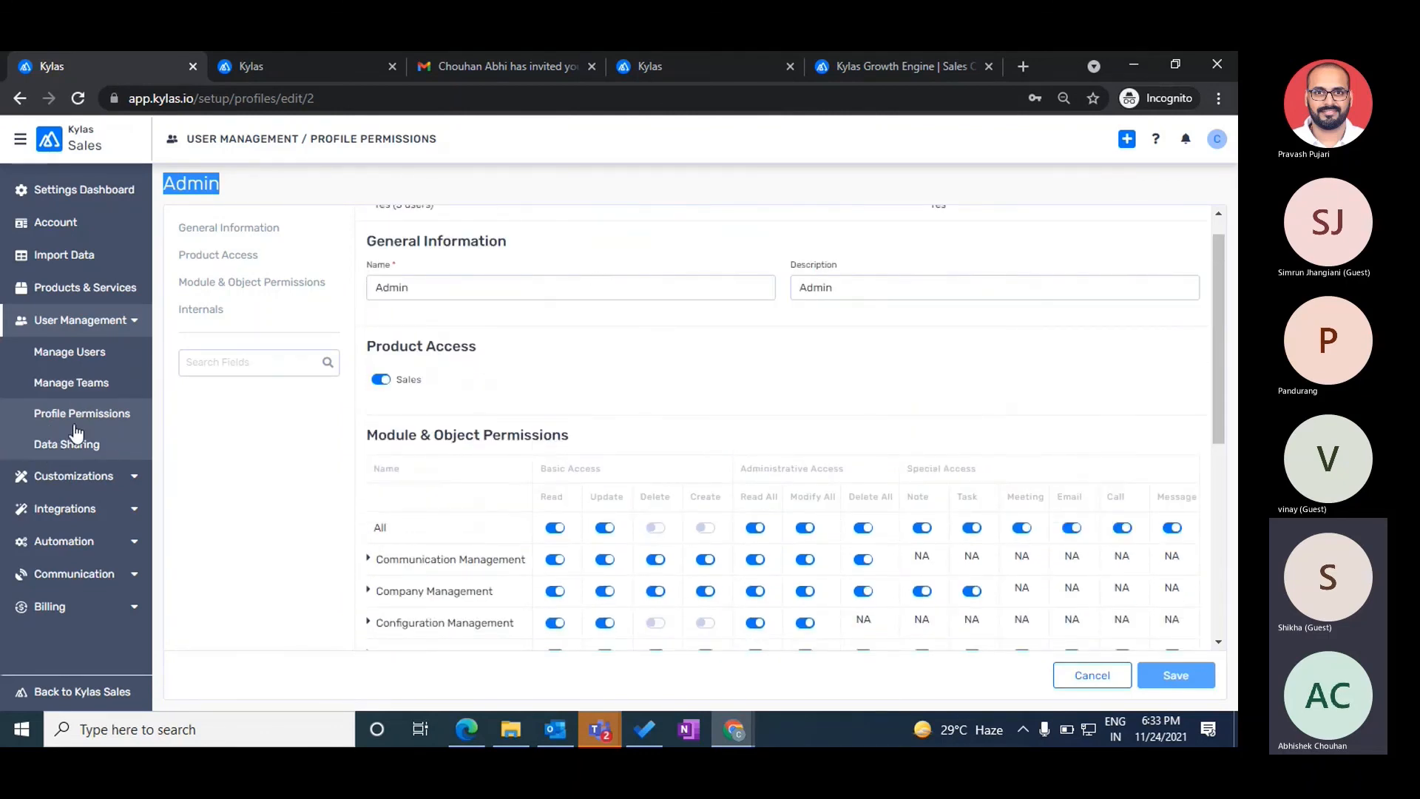
click(1087, 674)
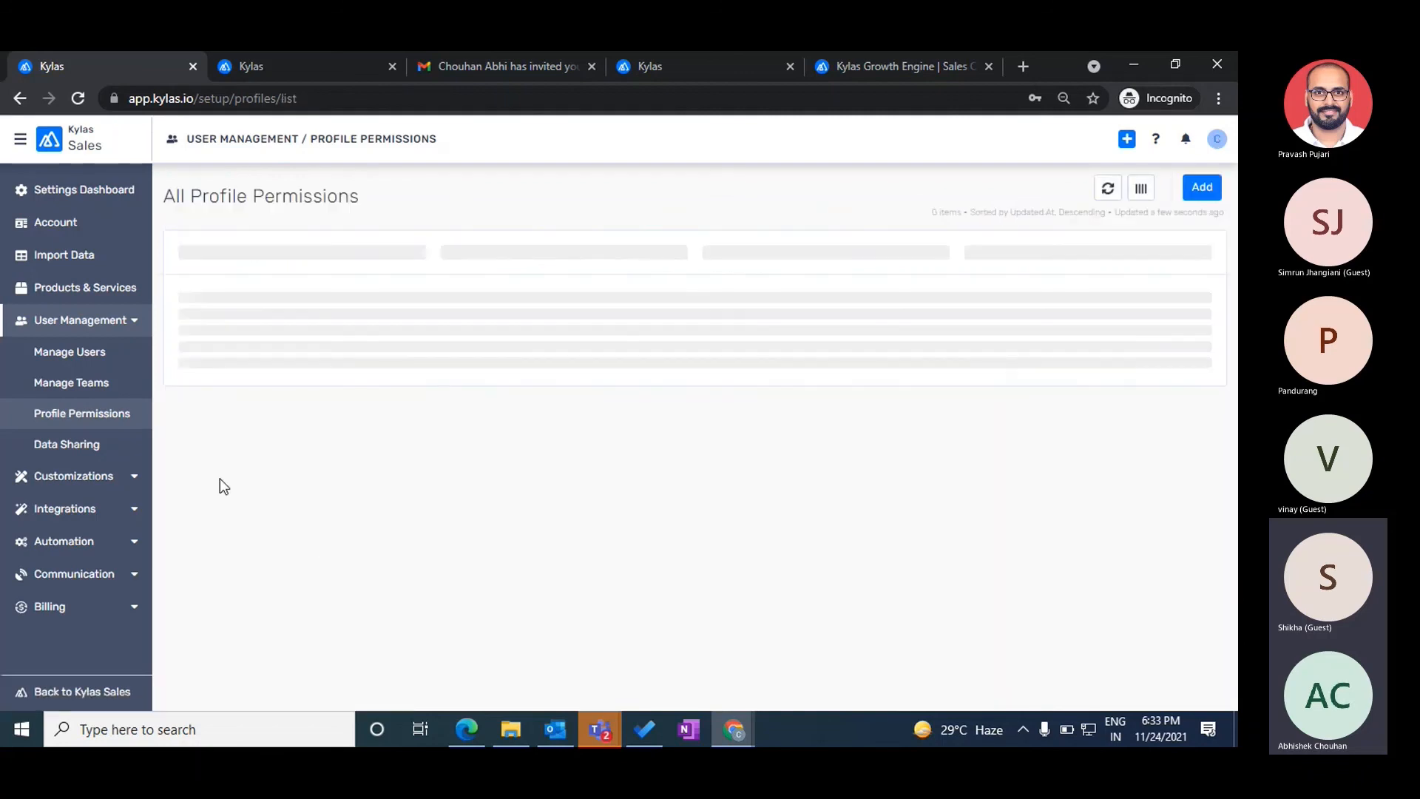
click(301, 453)
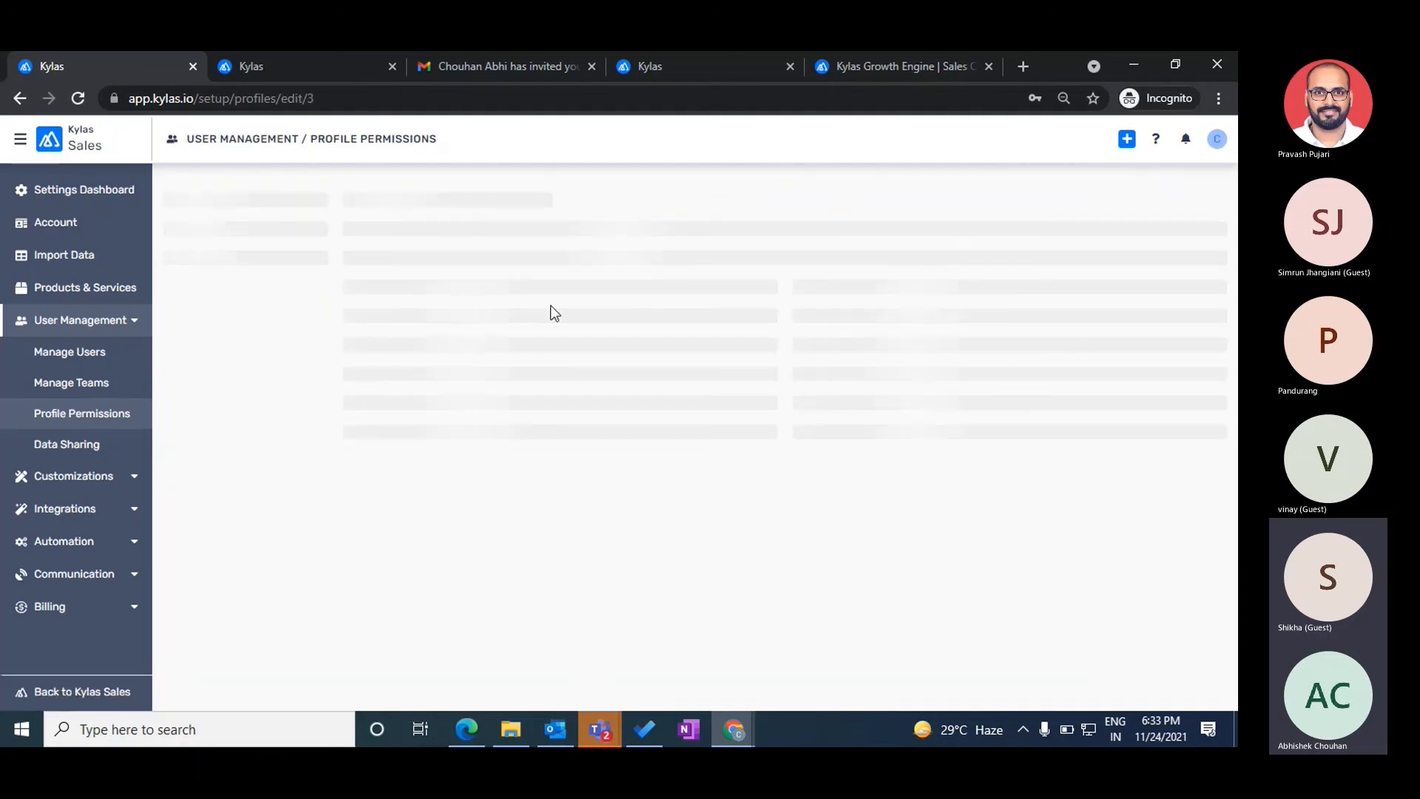
scroll(756, 228, down, 2)
scroll(754, 320, down, 1)
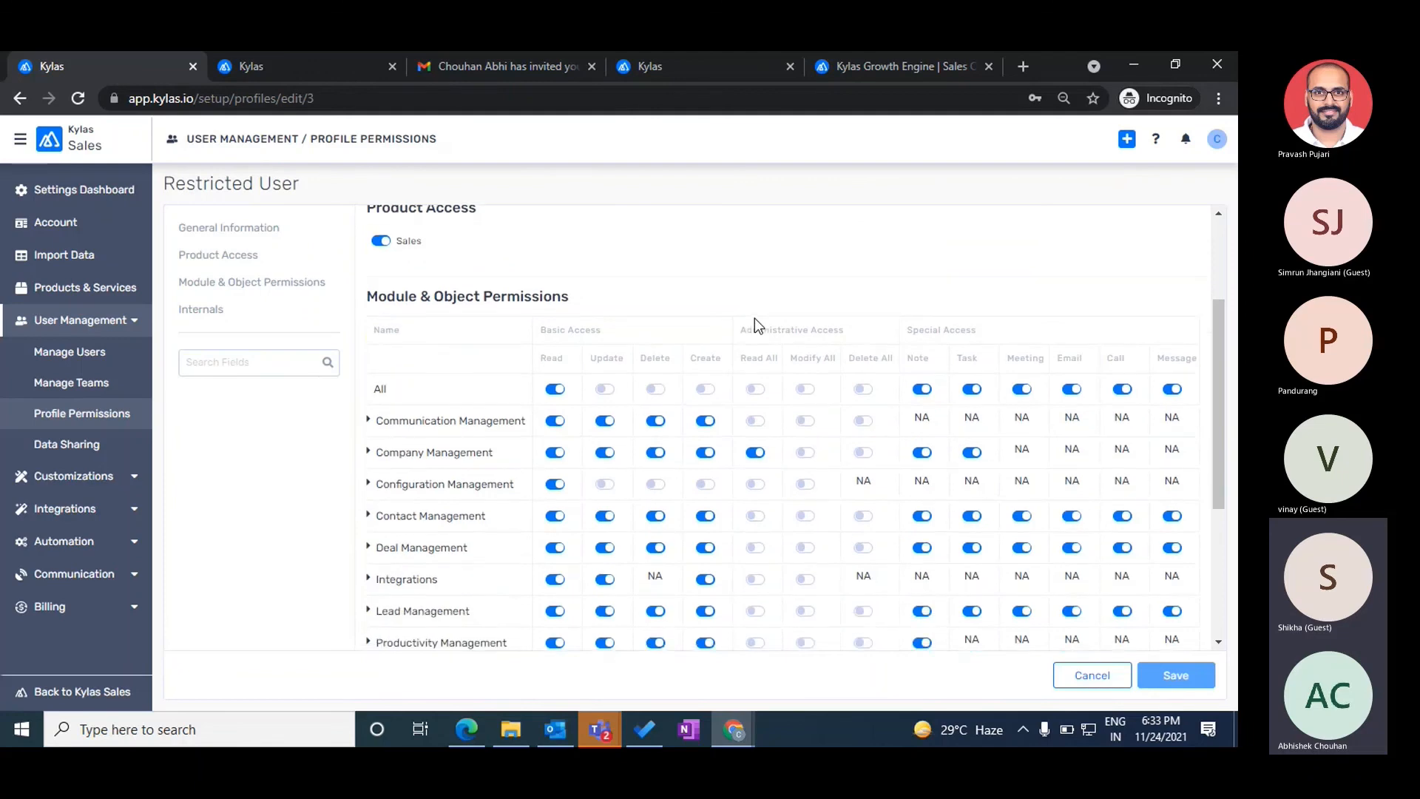
triple_click(560, 331)
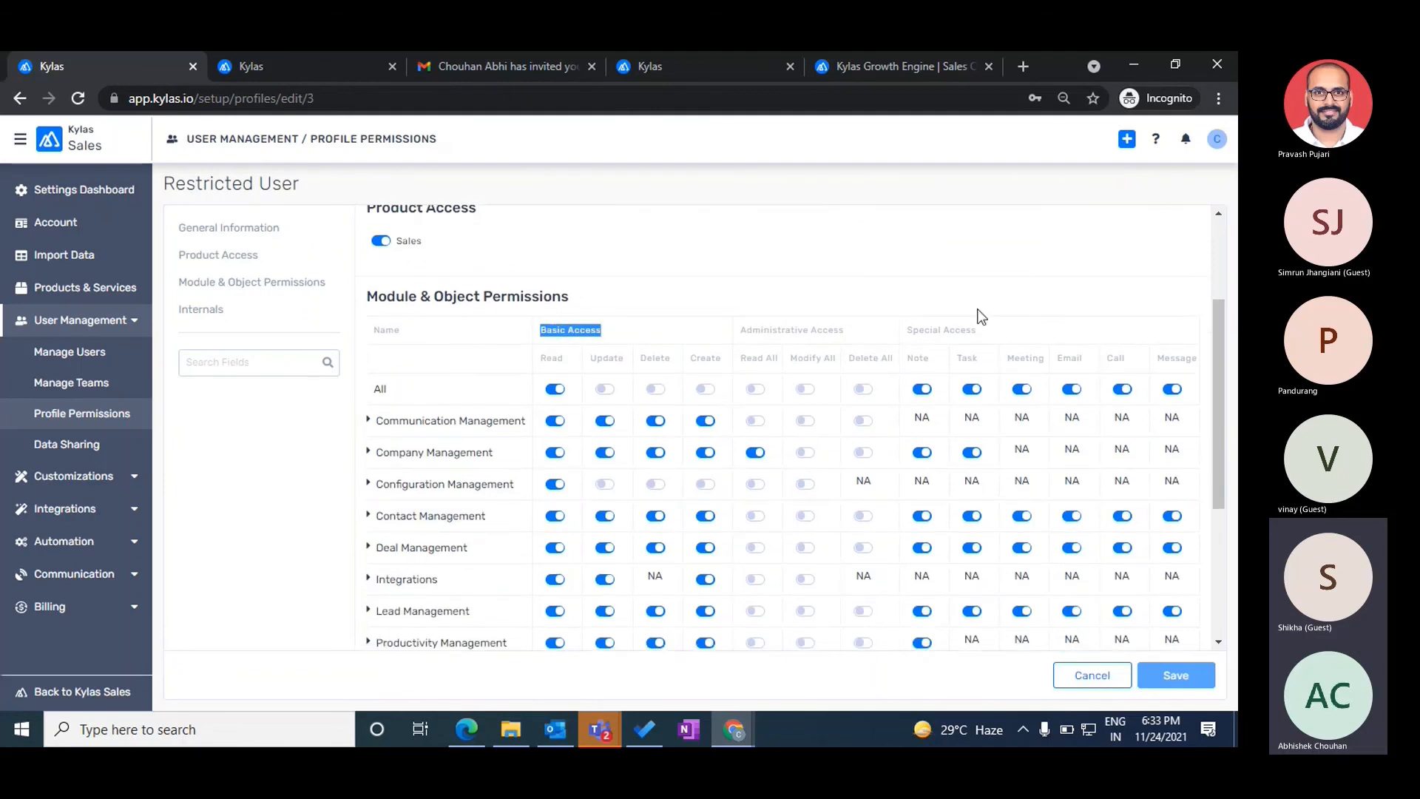
triple_click(922, 329)
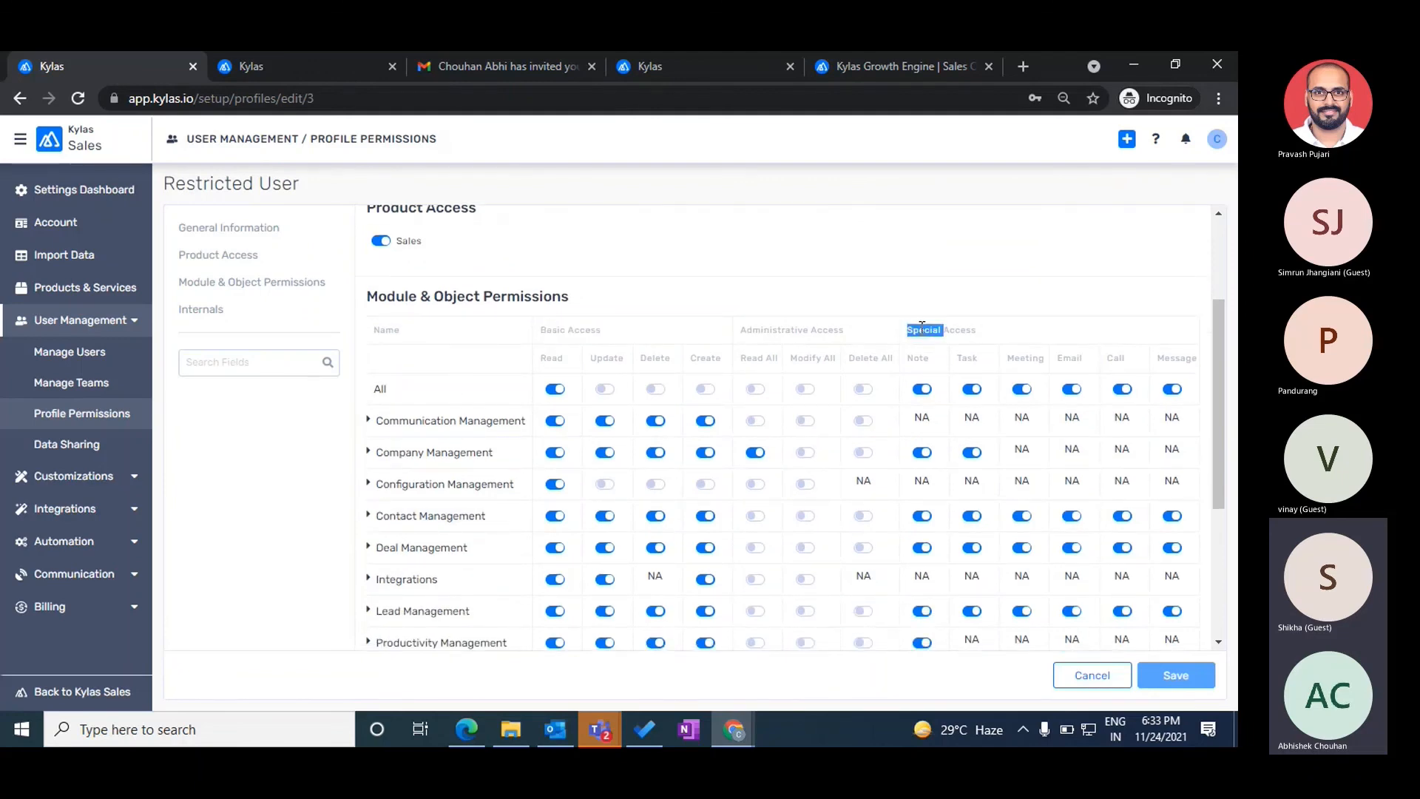
click(743, 330)
drag(744, 330, 843, 326)
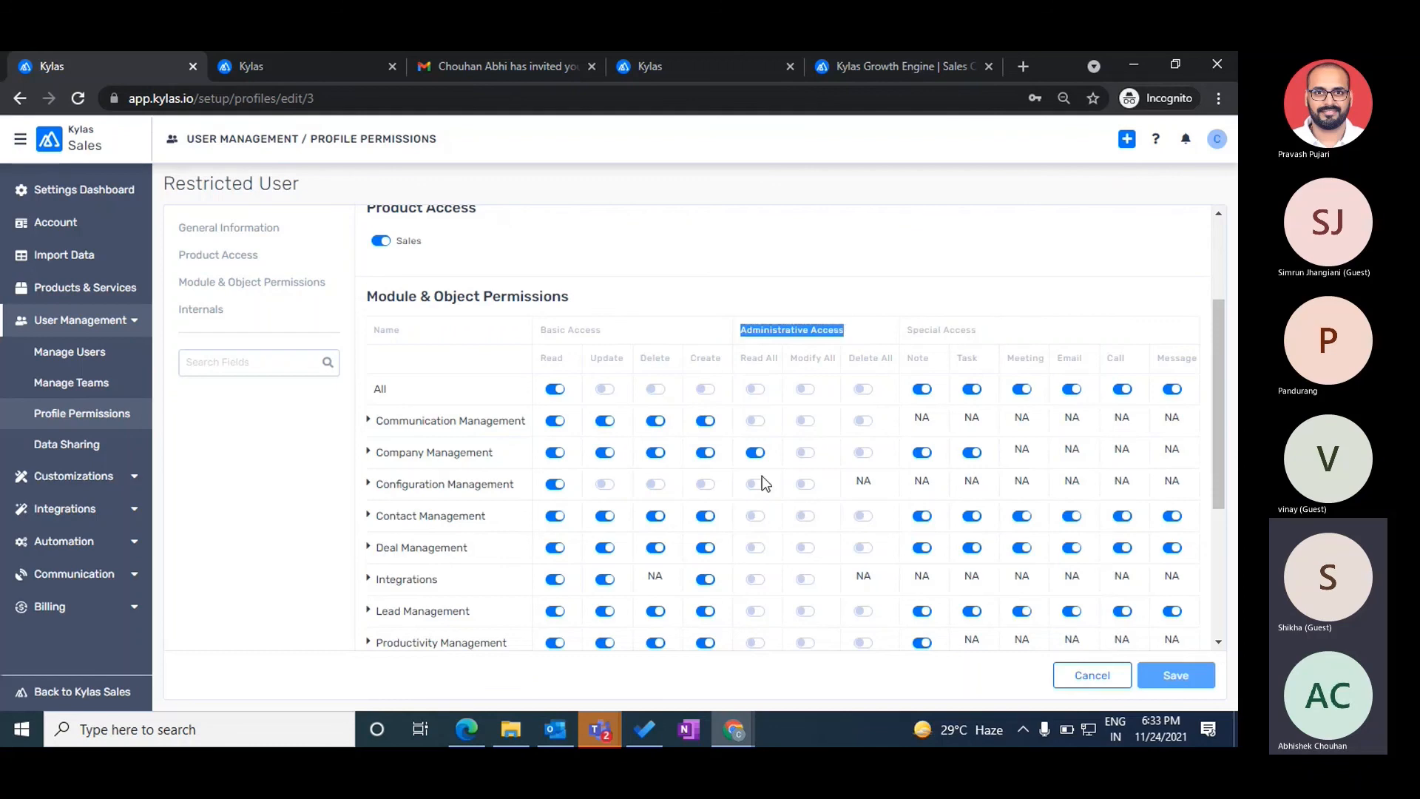
scroll(851, 553, down, 4)
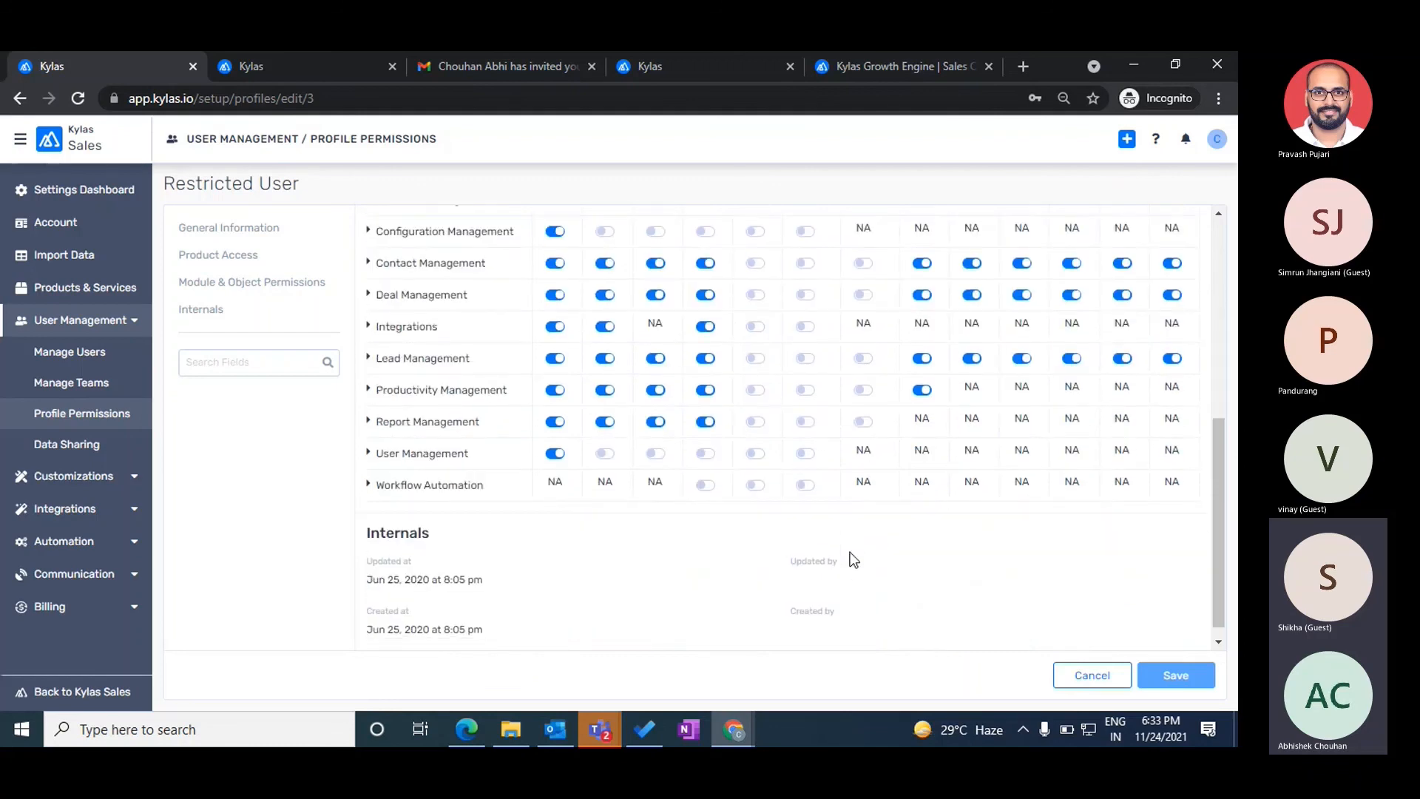
scroll(852, 556, up, 4)
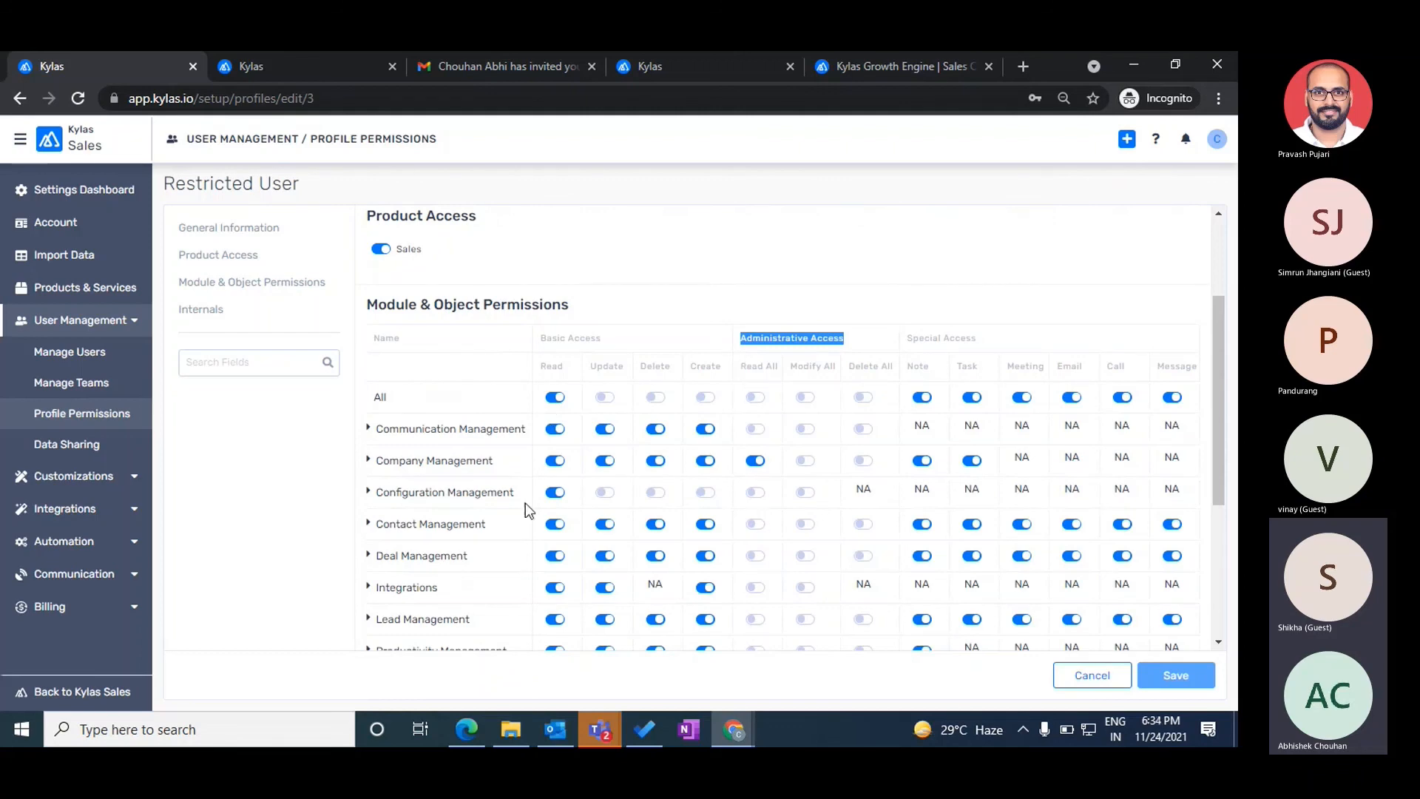
click(676, 274)
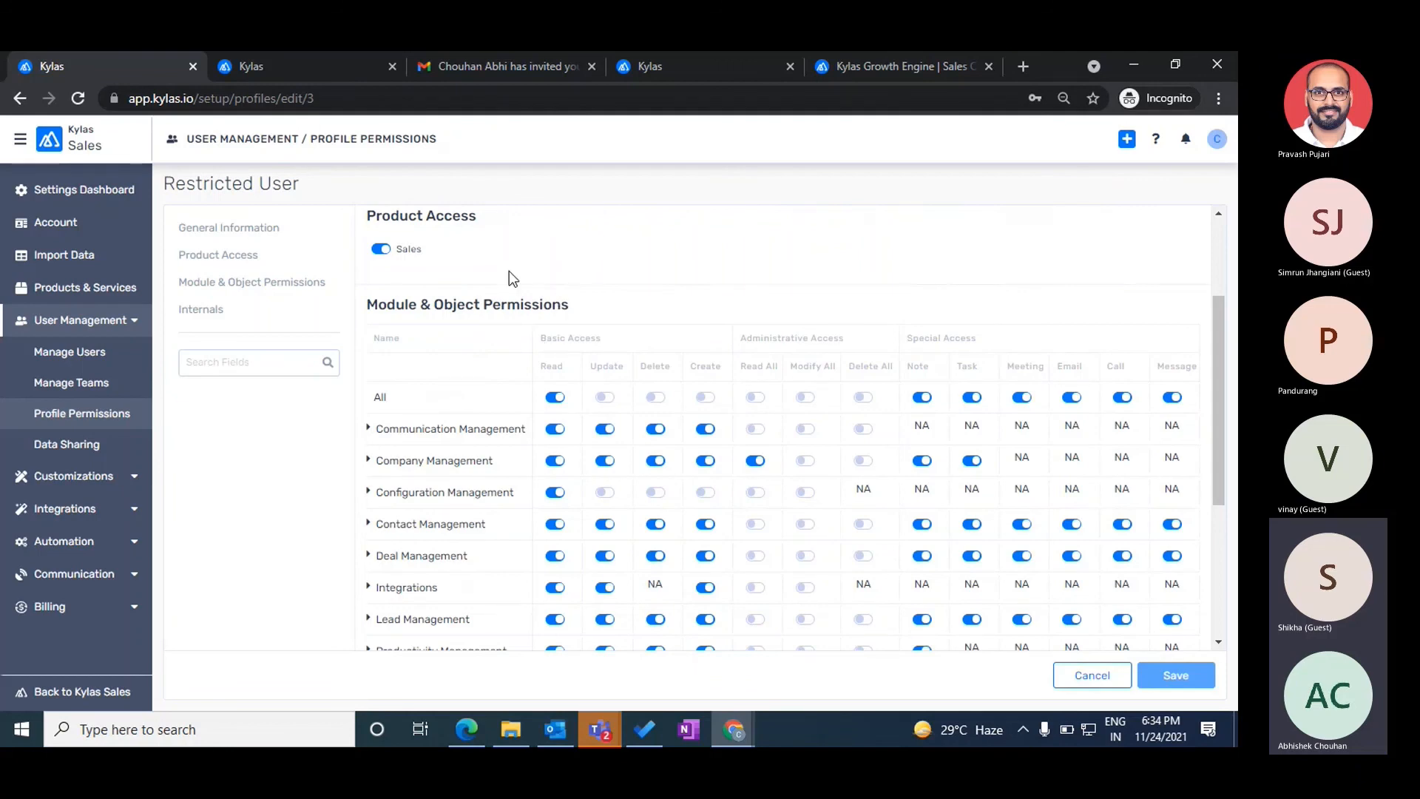
click(1080, 681)
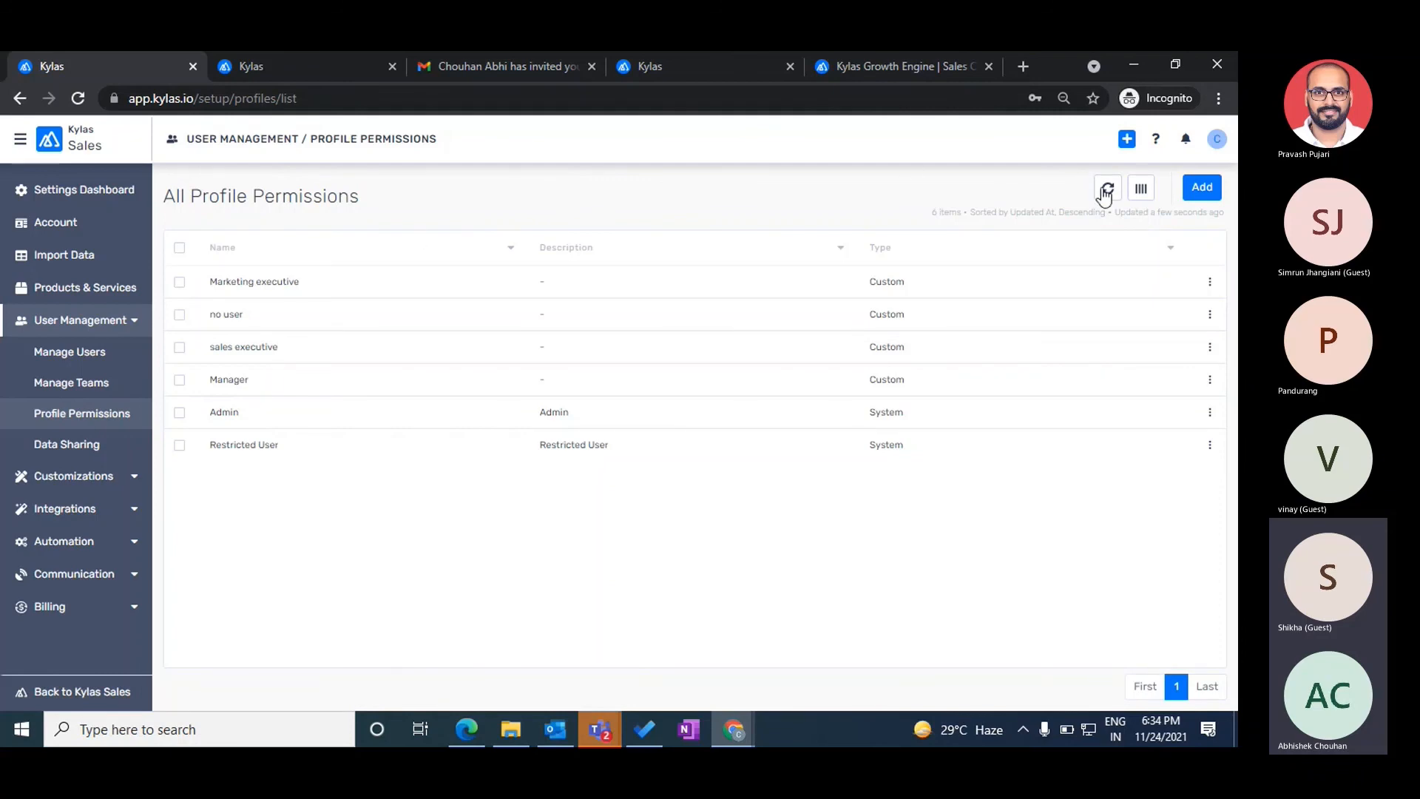
- Open the Marketing Executive profile alongside the Knowledge Base article on creating user profiles
click(381, 287)
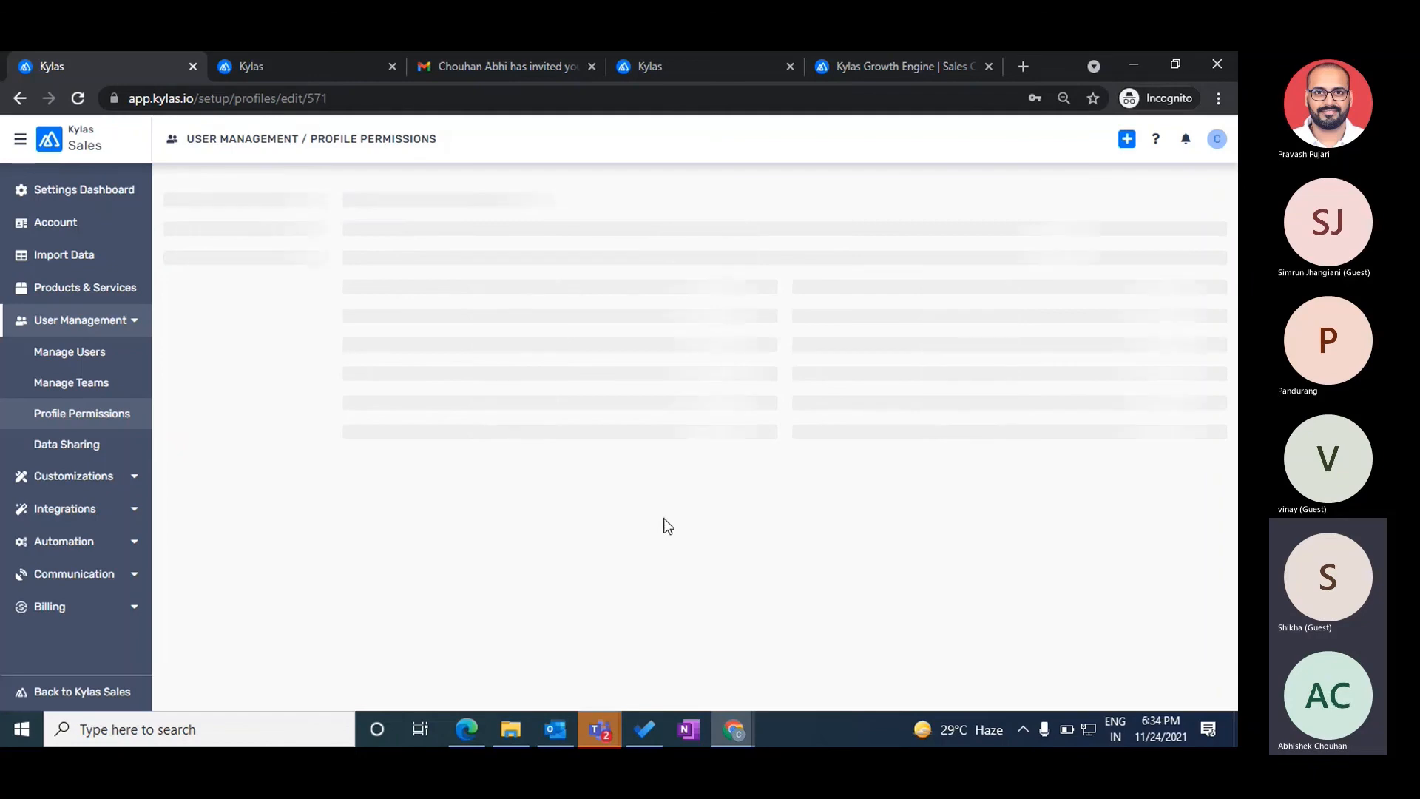
scroll(633, 448, down, 4)
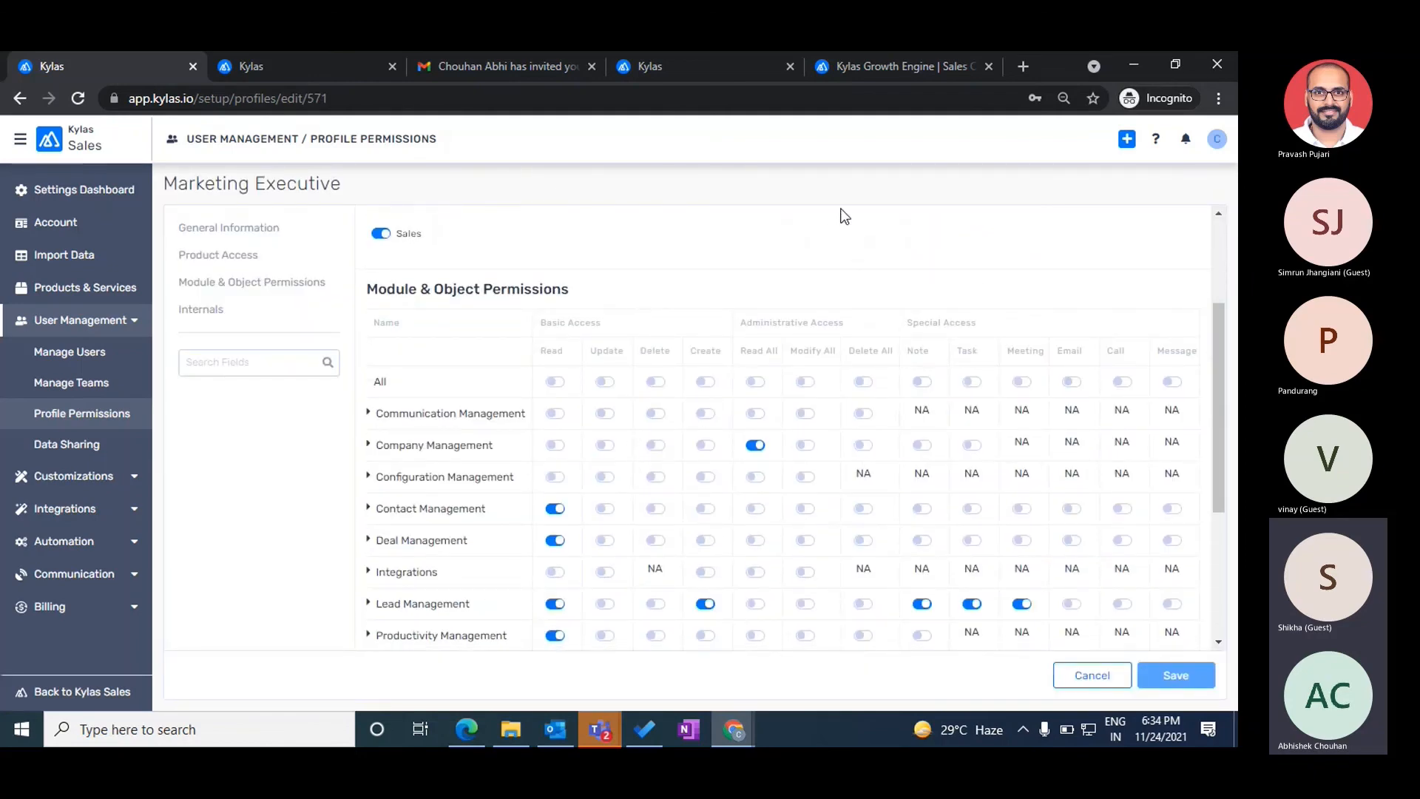
click(1156, 142)
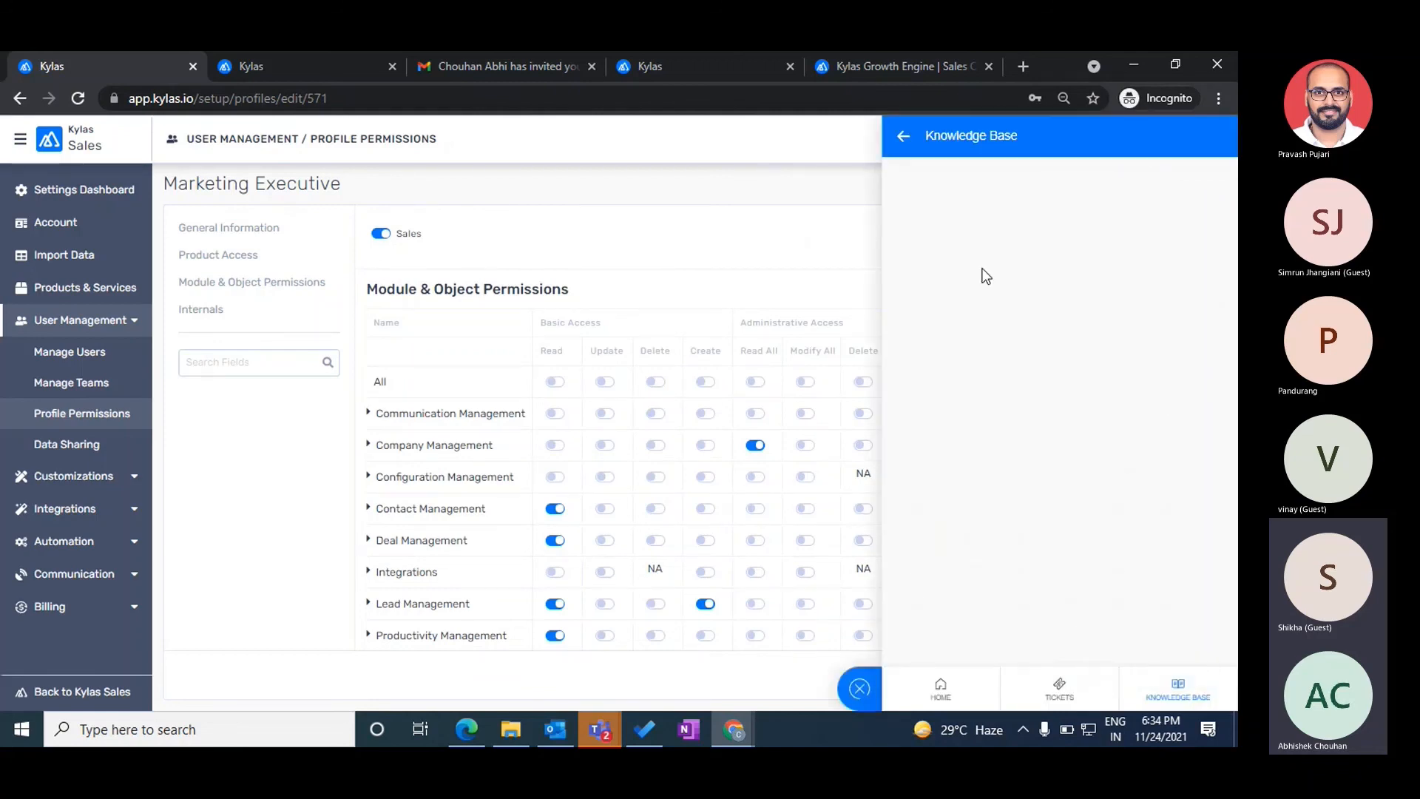
drag(895, 217, 1080, 208)
scroll(1051, 492, down, 2)
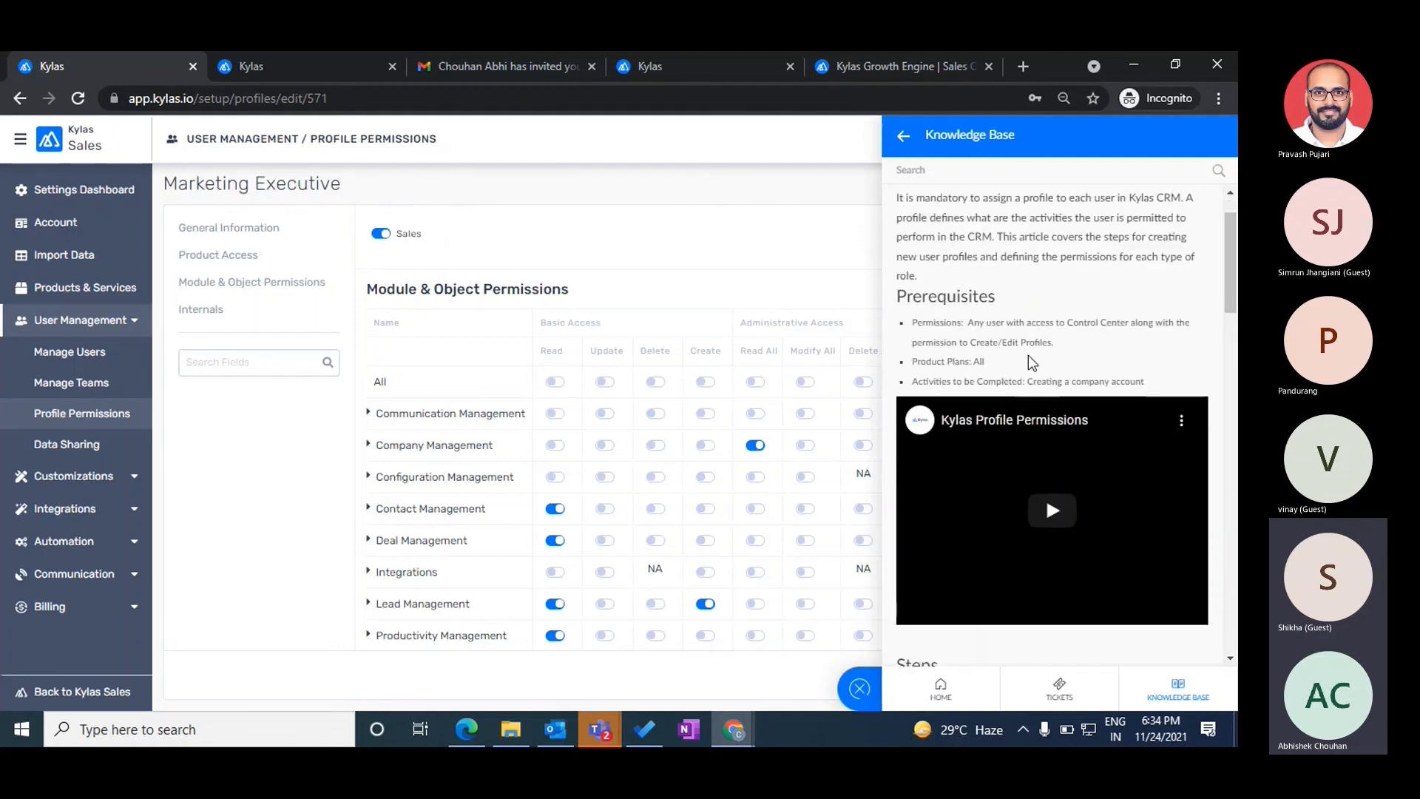
- Play the Kylas Profile Permissions video, open the profile creation form in a new tab, and return to Marketing Executive
click(1053, 474)
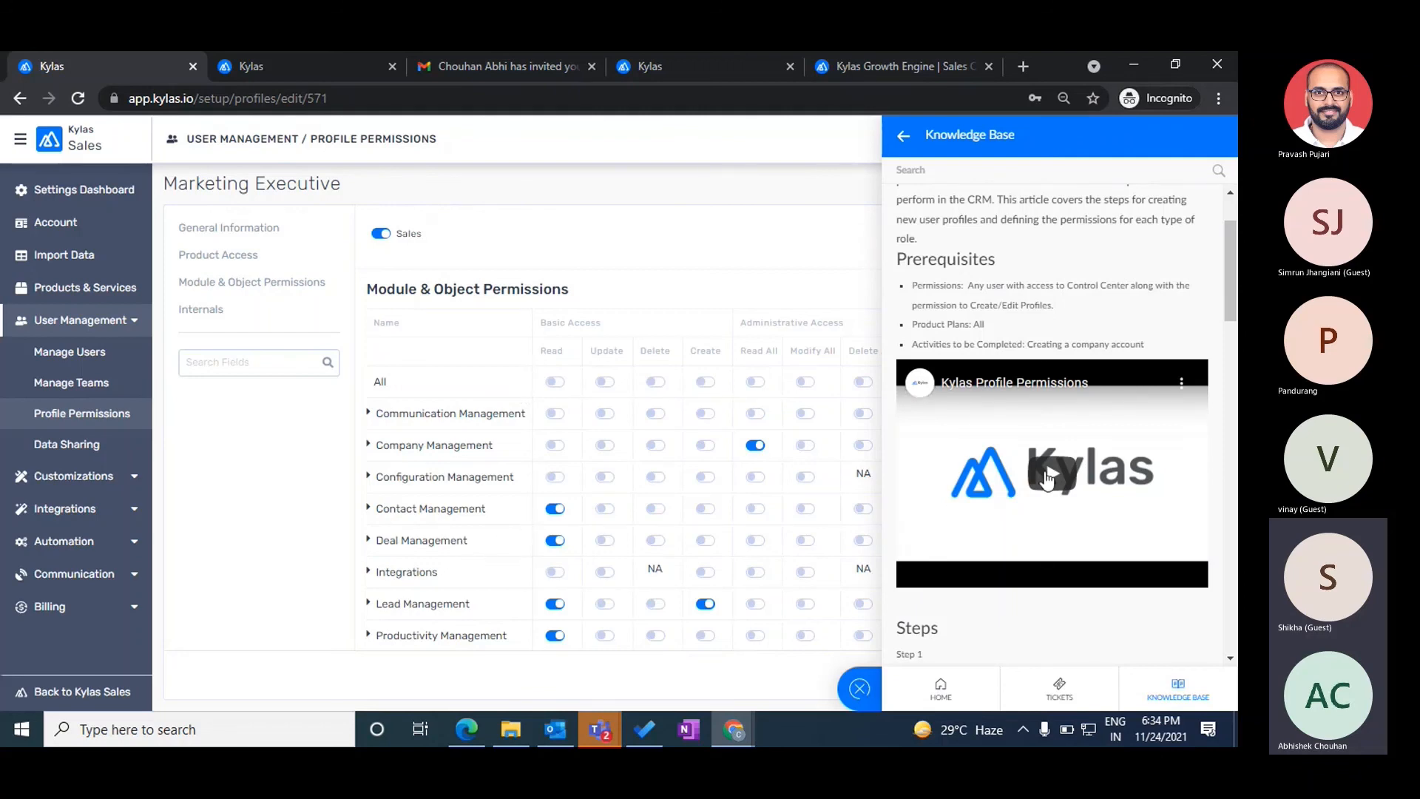
scroll(1040, 489, down, 5)
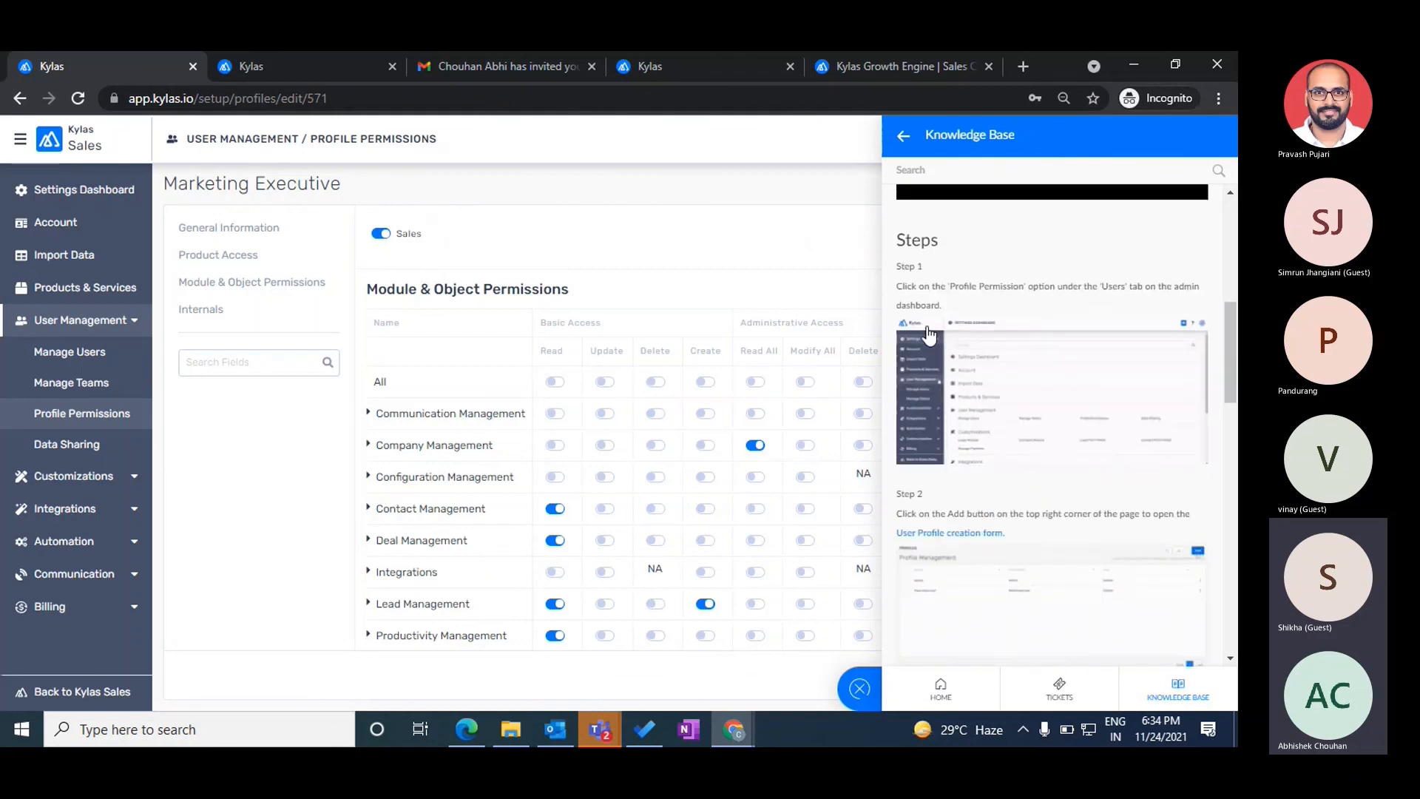
scroll(1009, 453, down, 4)
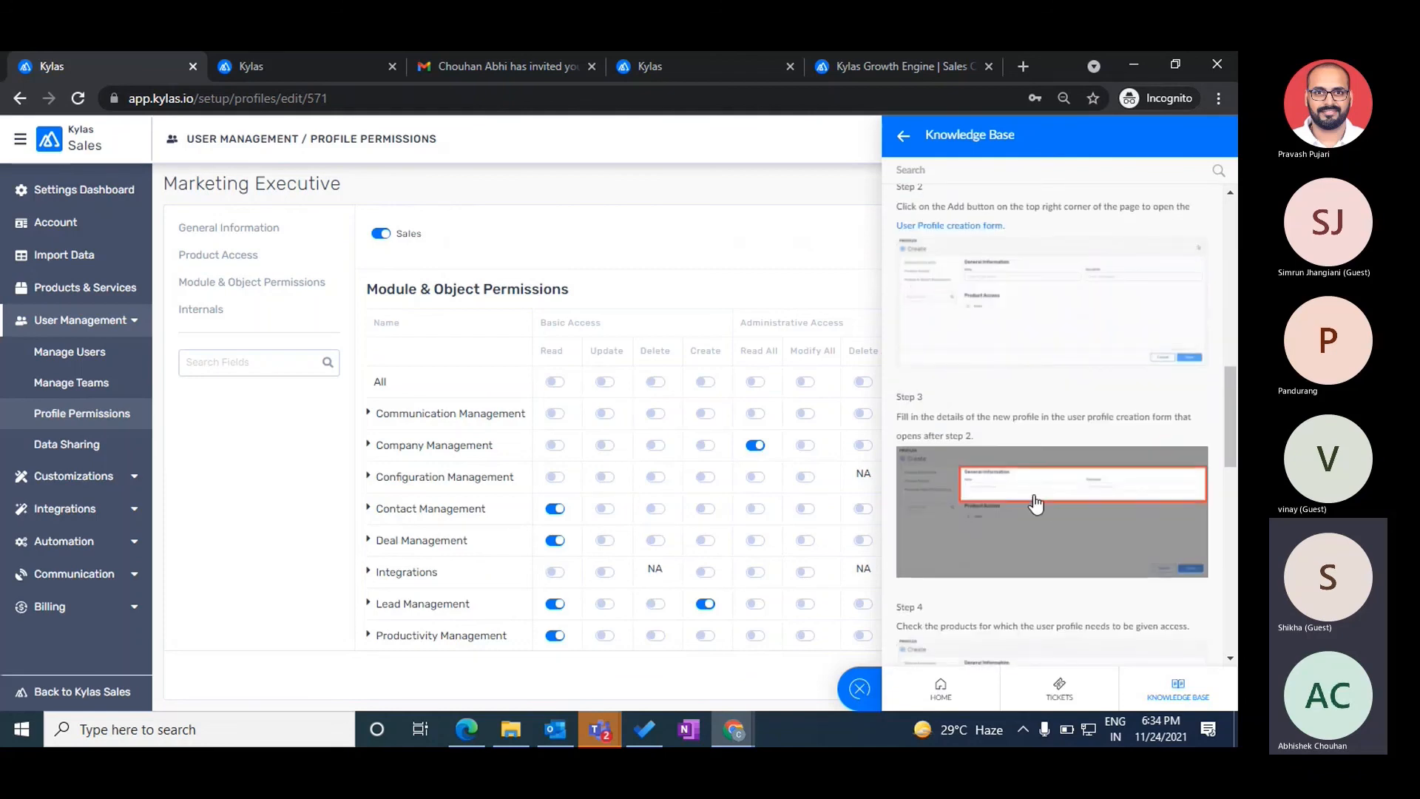
click(958, 226)
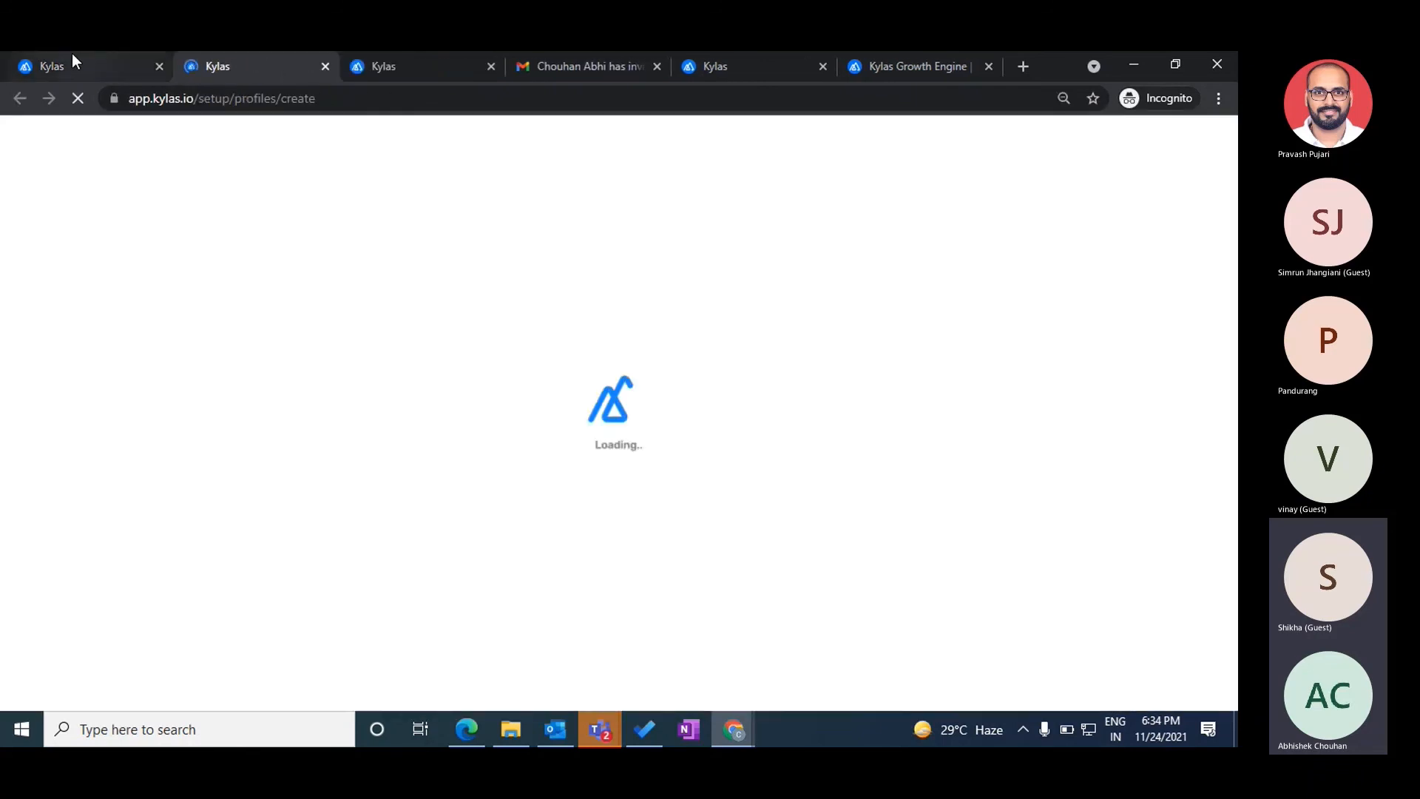
click(63, 61)
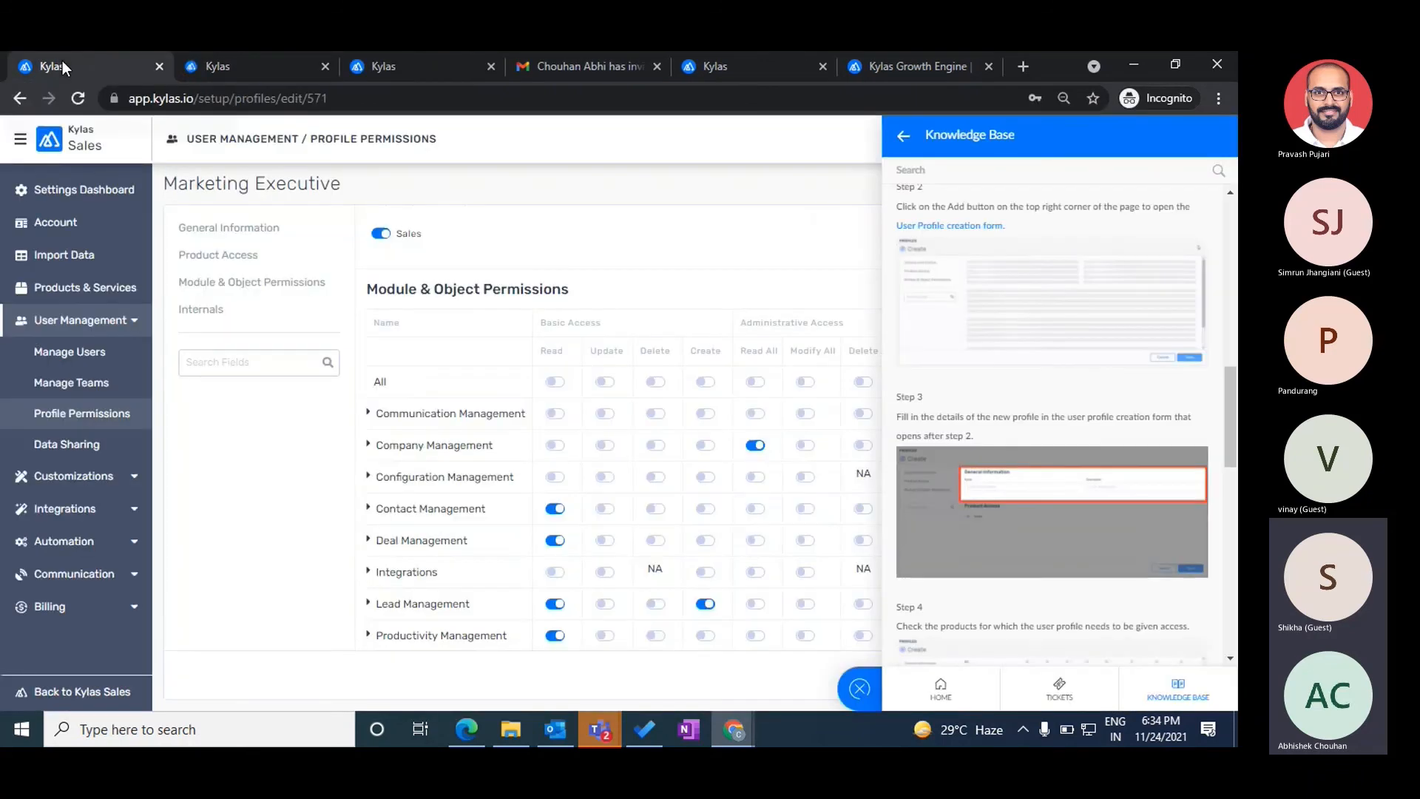
scroll(1066, 488, down, 5)
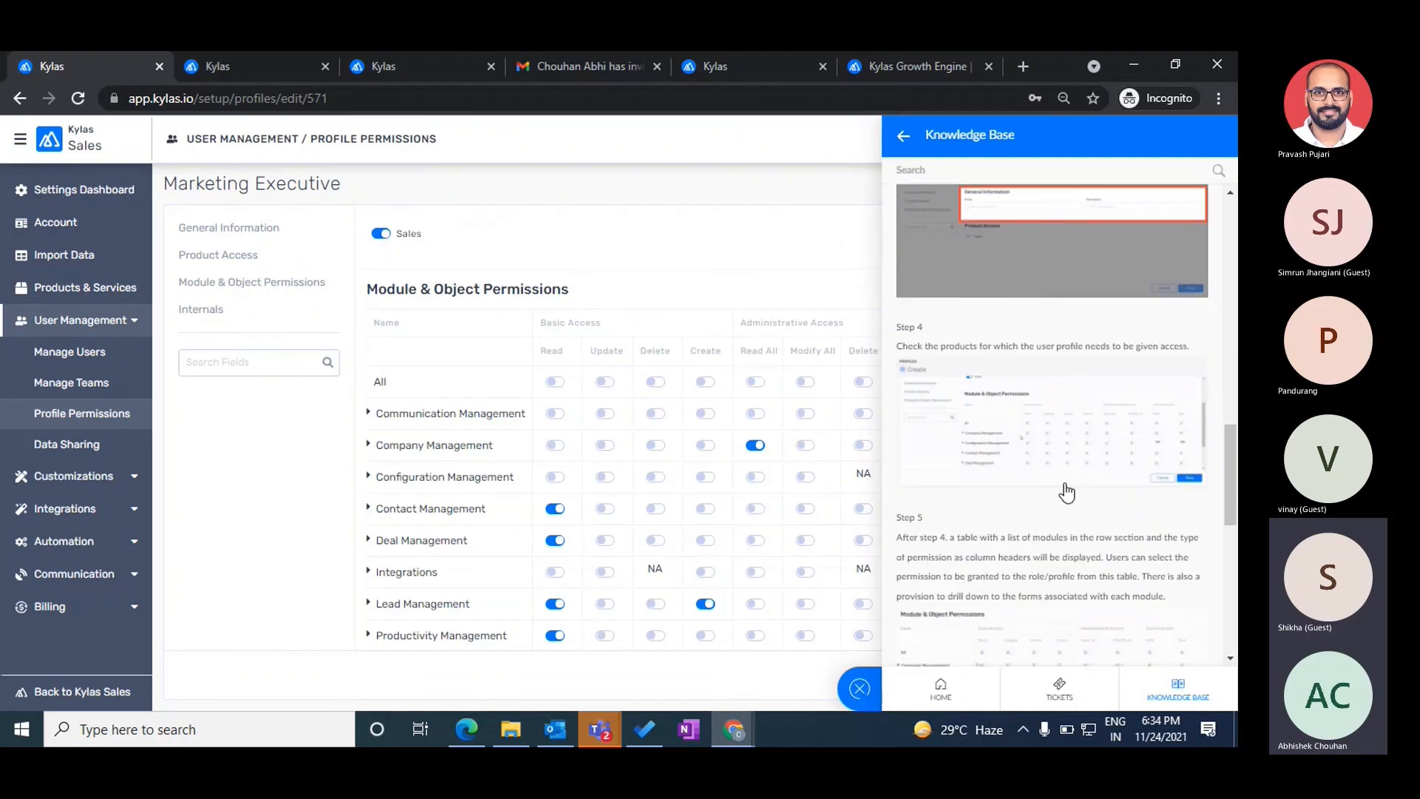